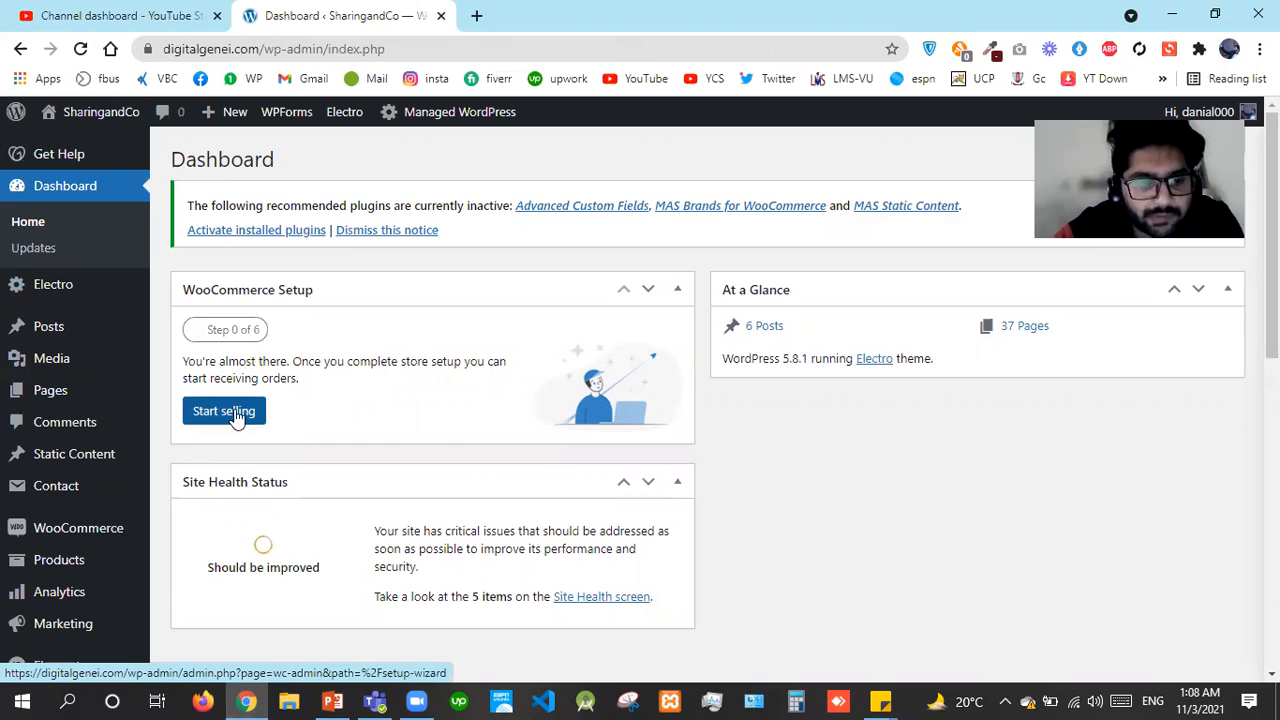
Click Start selling in the Dashboard's WooCommerce Setup panel to launch the store setup wizard
click(238, 418)
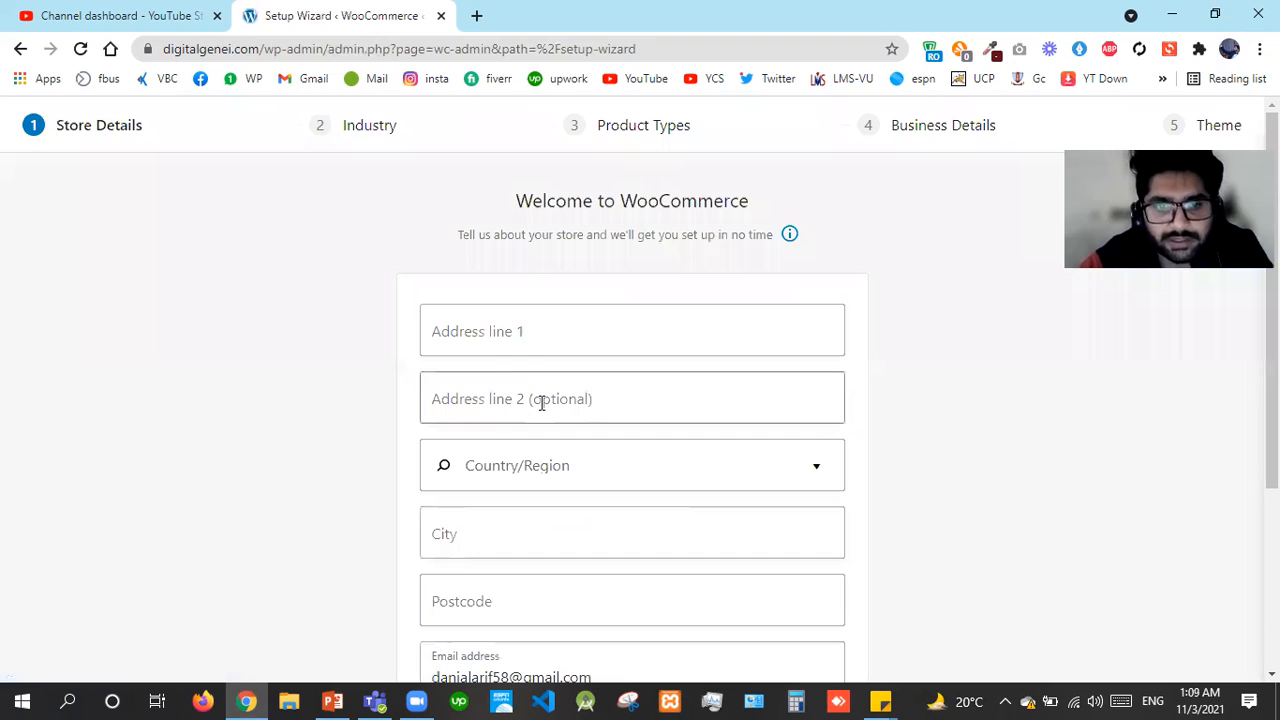
Type the store's street address into Address line 1, correcting typos
click(539, 343)
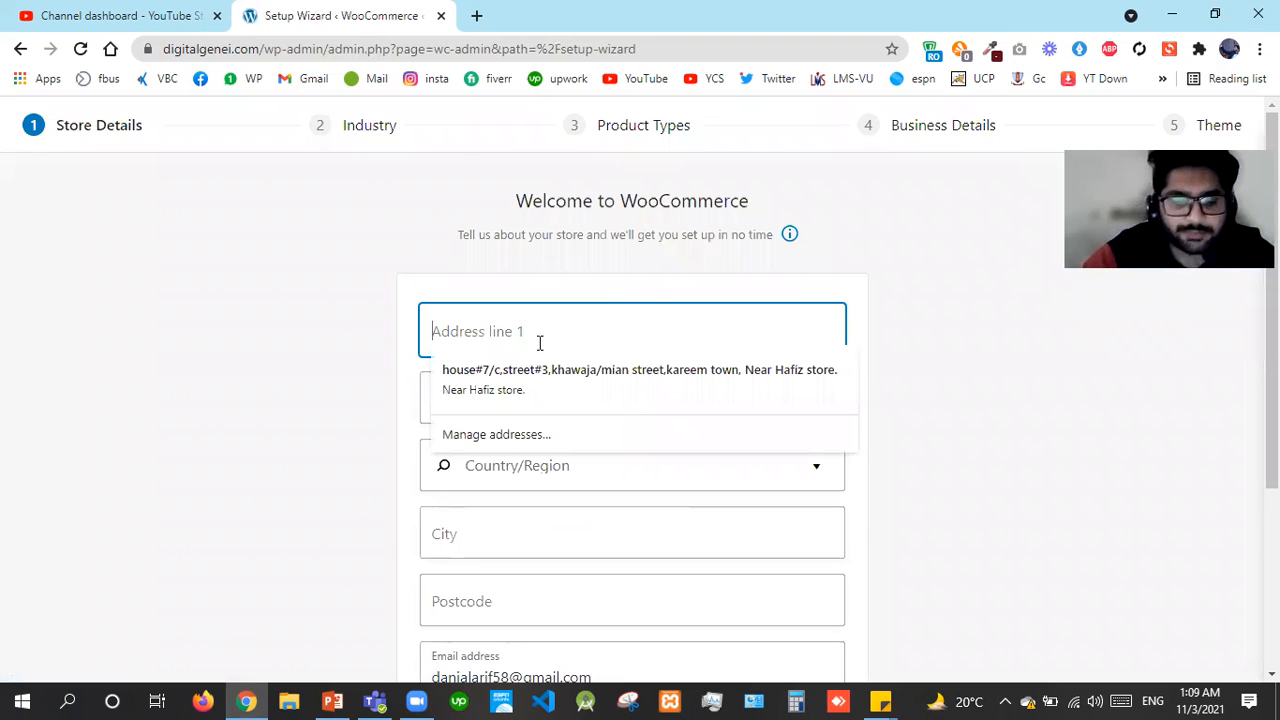
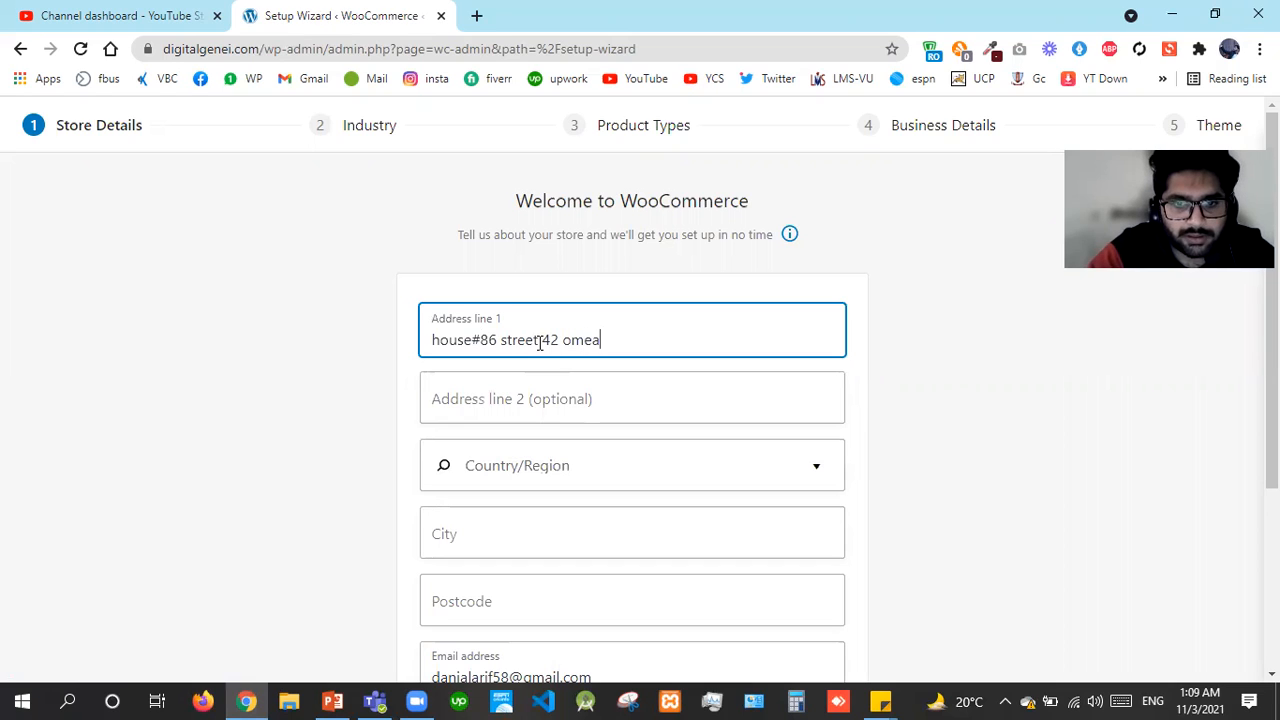
text(,)
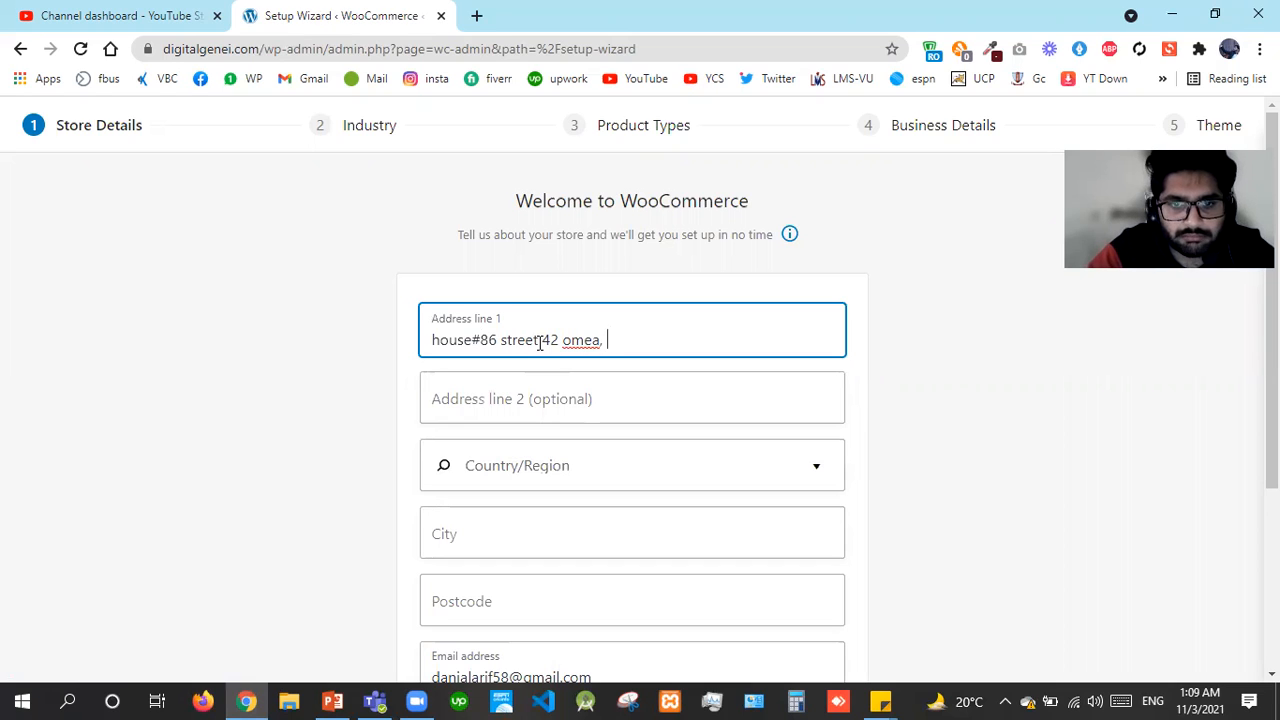
key(BackSpace)
key(shift+Right)
text(u)
key(End)
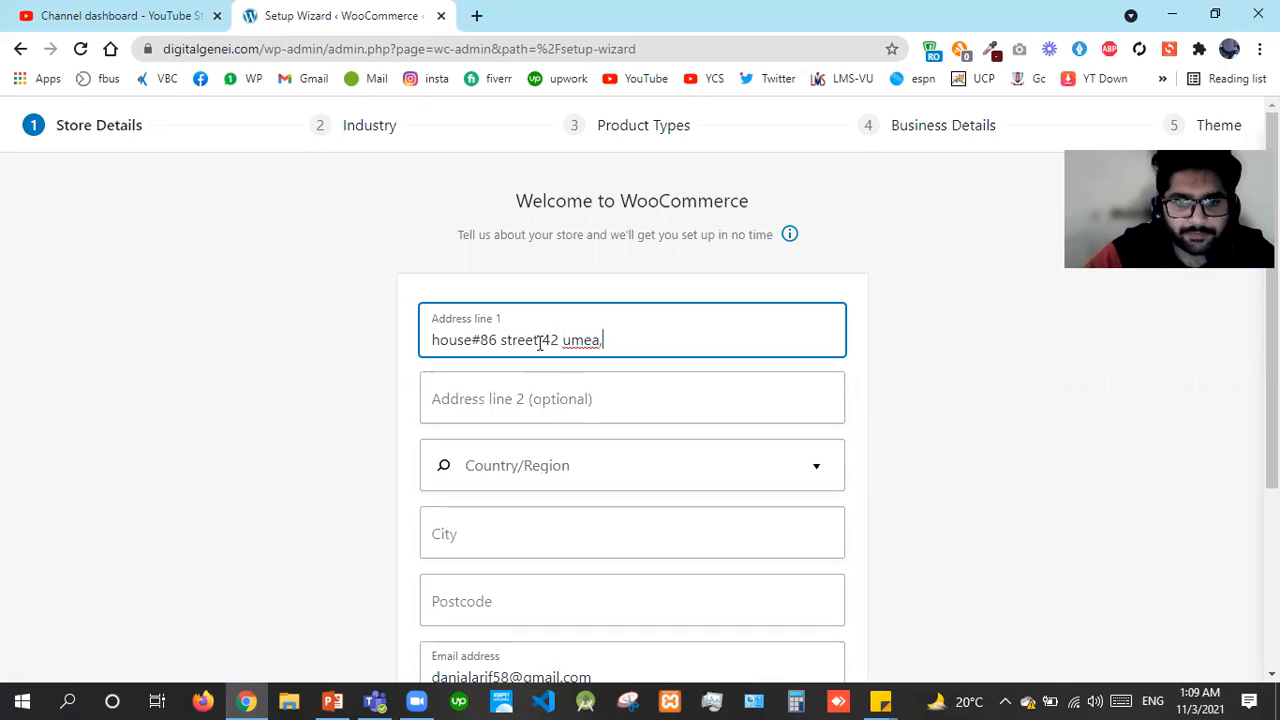
text(Sweded)
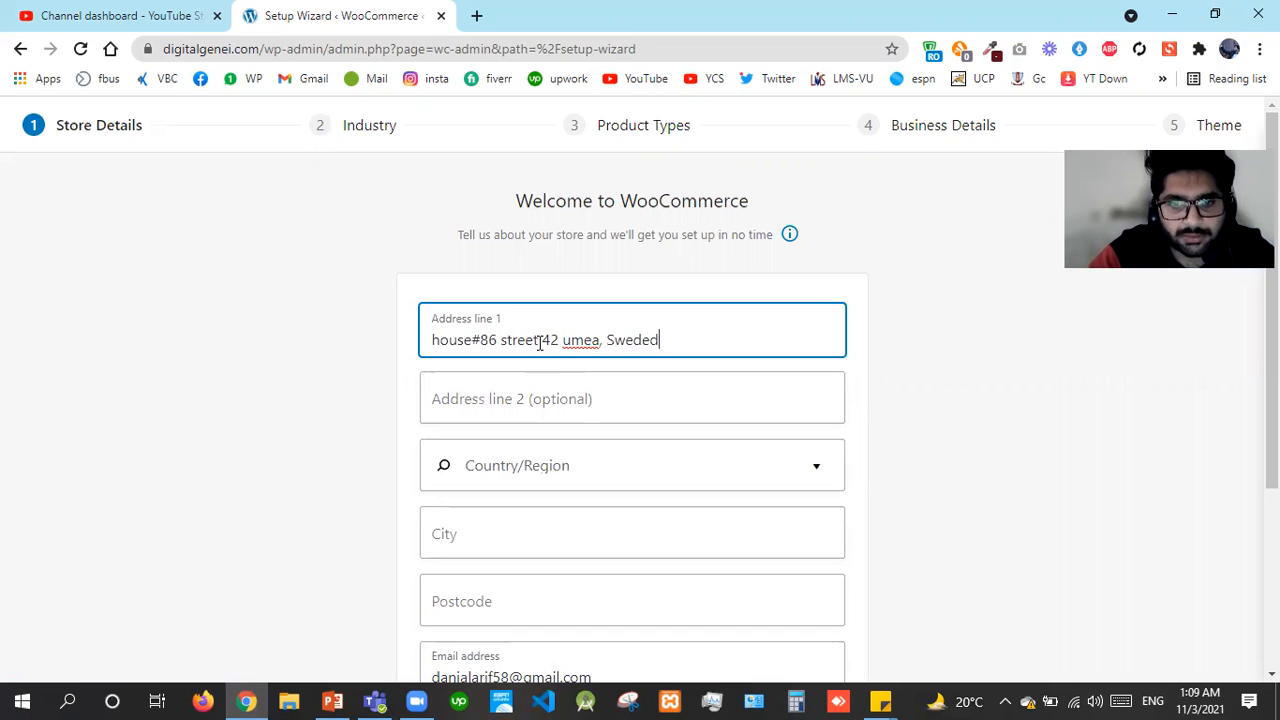
key(BackSpace)
text(m)
key(BackSpace)
text(n)
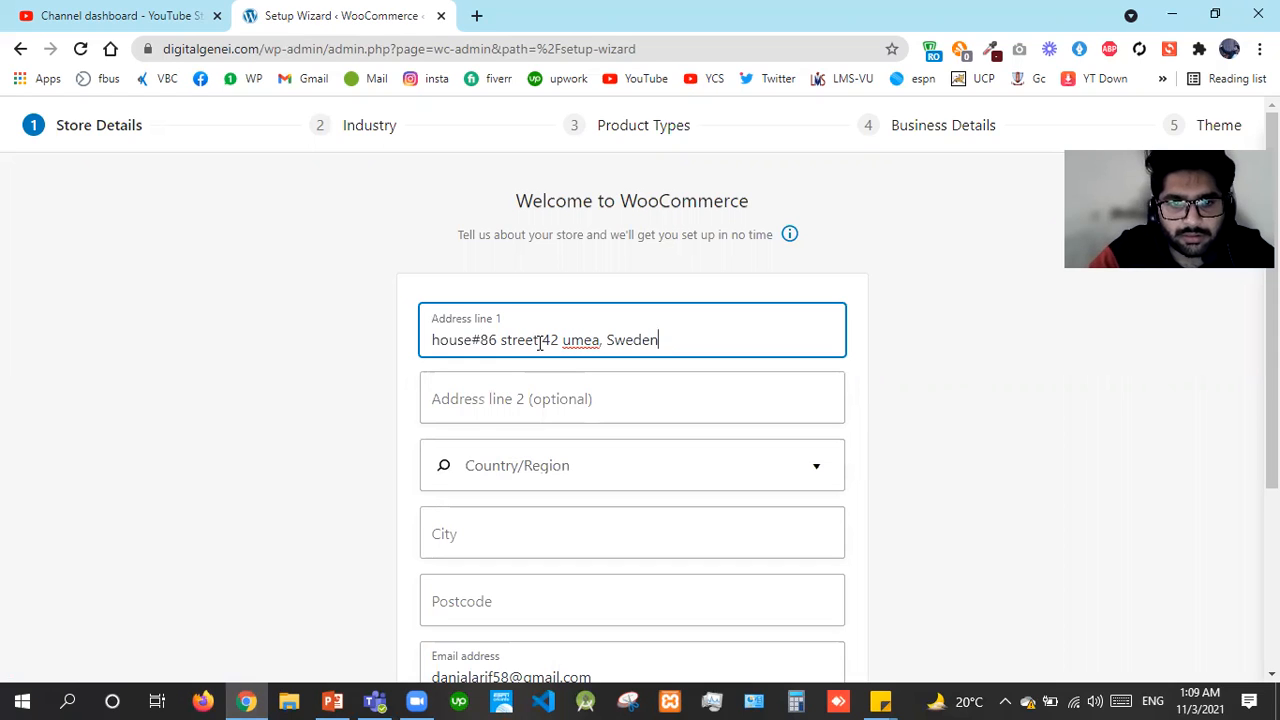
Search for and select Sweden as the Country/Region
click(484, 466)
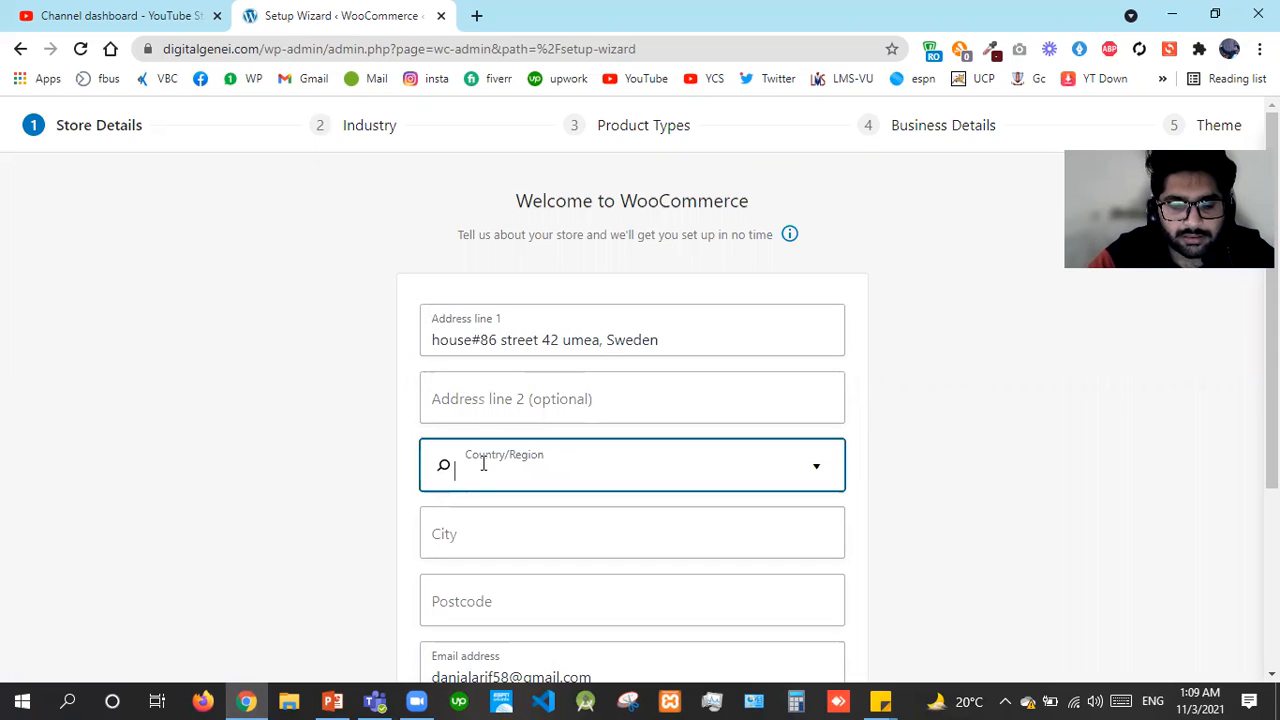
text(seede)
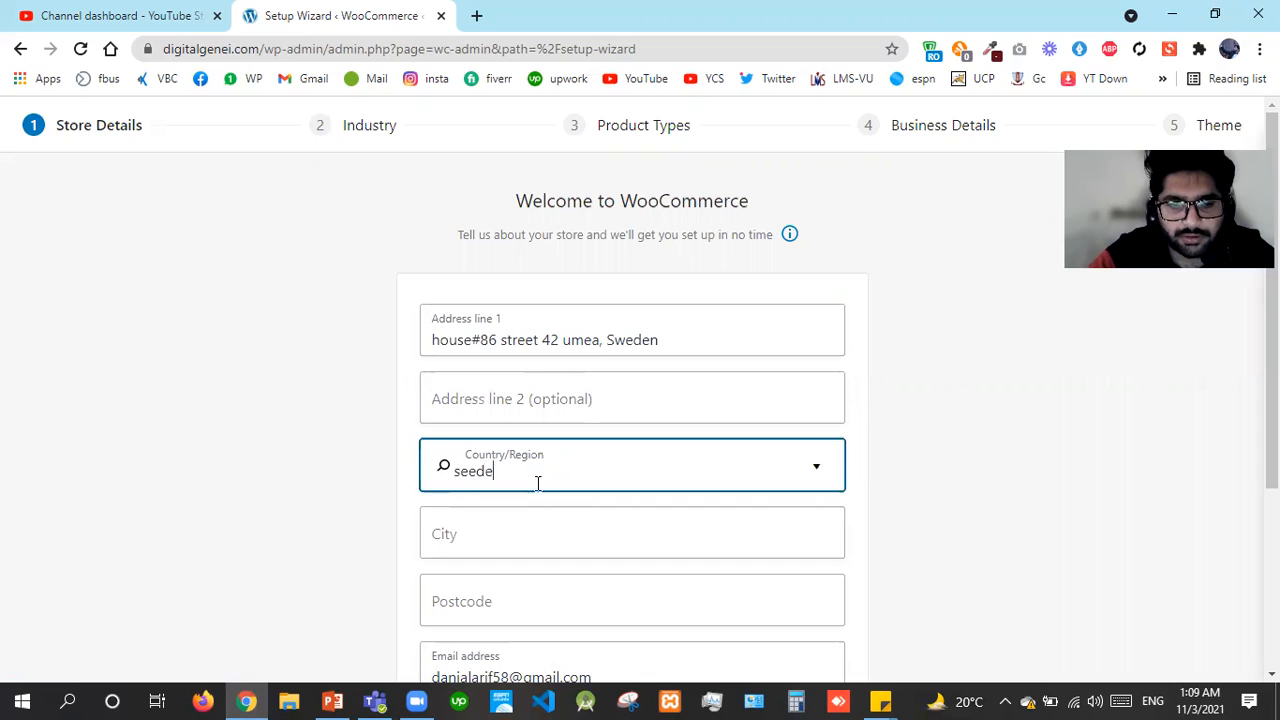
text(w)
key(BackSpace)
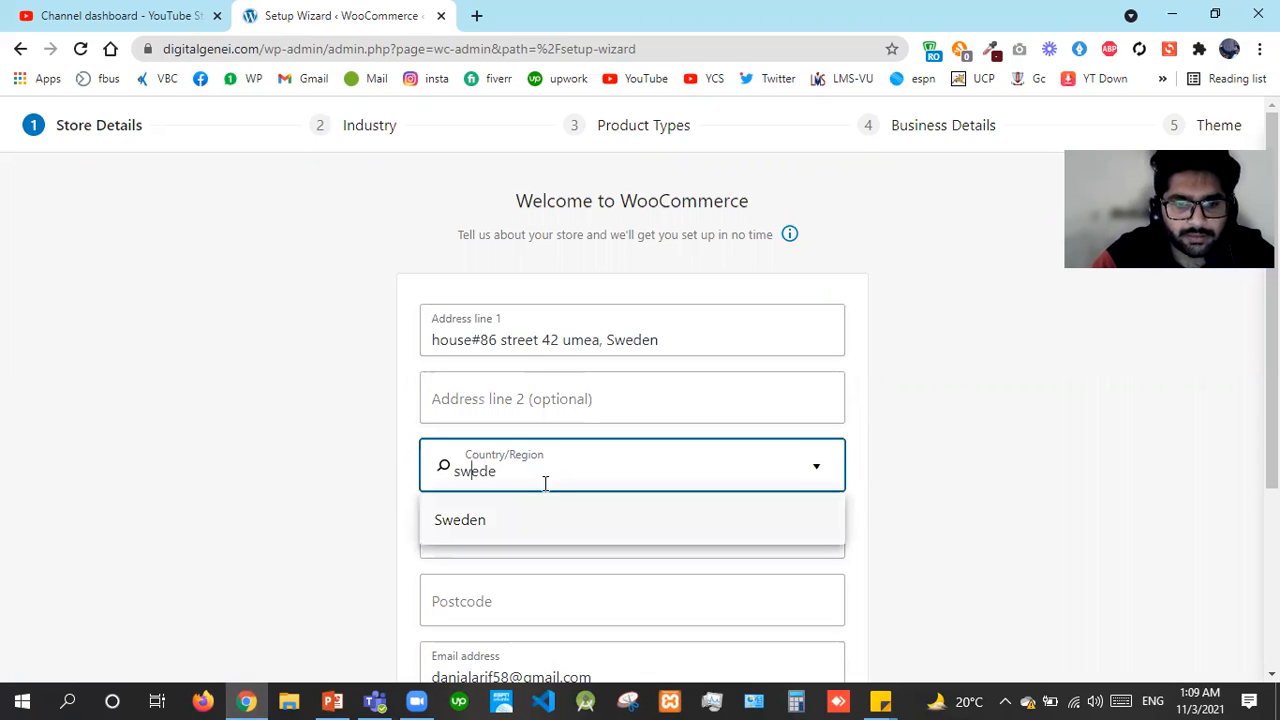
click(473, 530)
Trim the town and country off the end of the street address line
click(738, 330)
key(BackSpace)
key(BackSpace)
key(BackSpace)
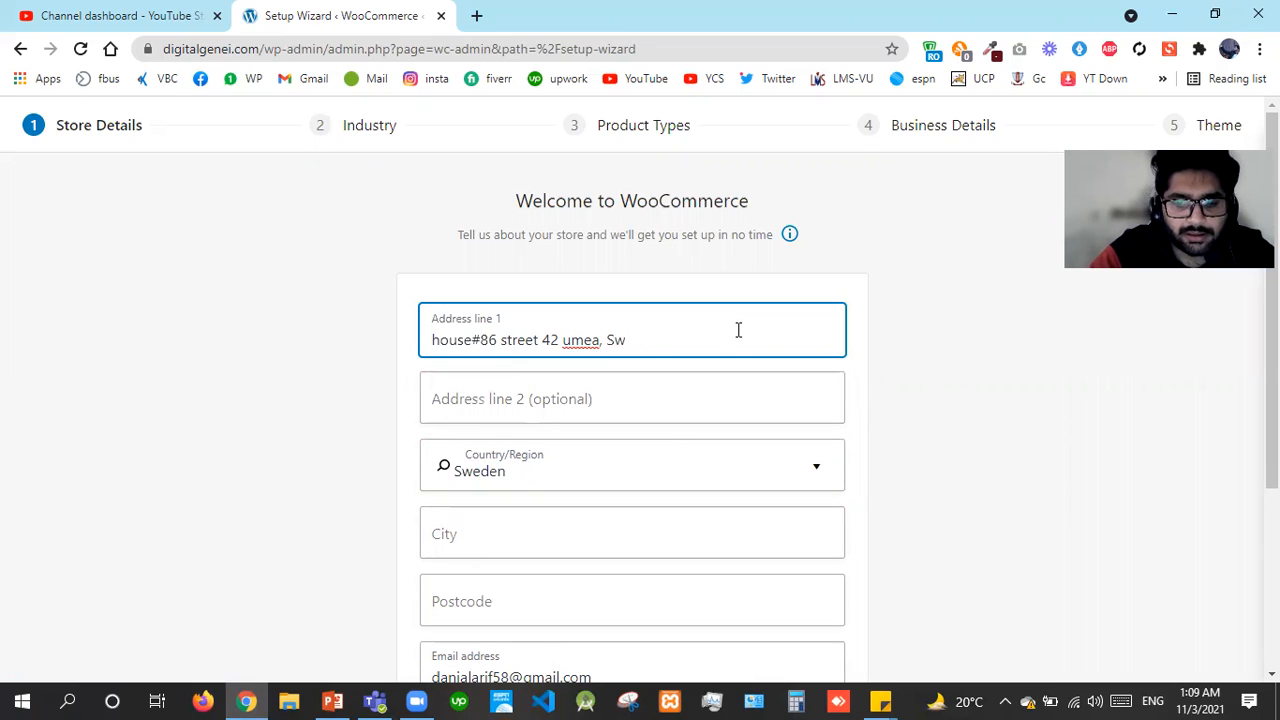
key(BackSpace)
key(BackSpace)
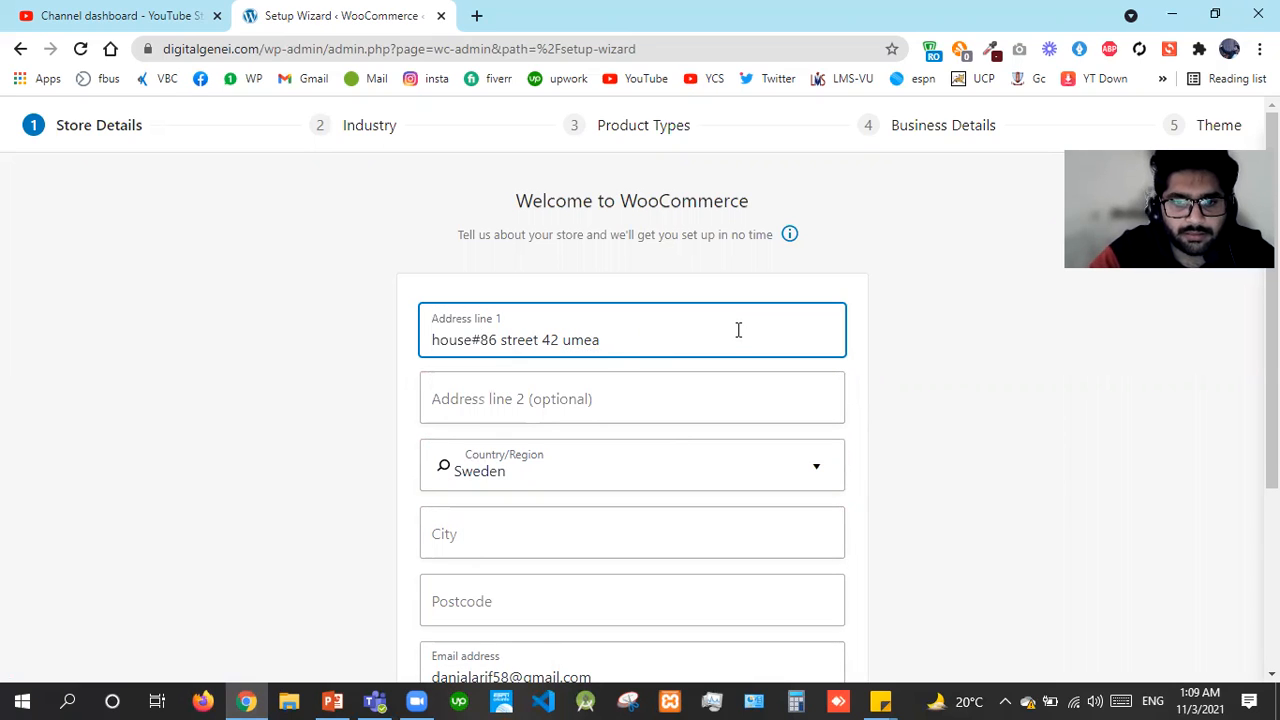
key(BackSpace)
key(BackSpace)
key(BackSpace)
key(BackSpace)
key(BackSpace)
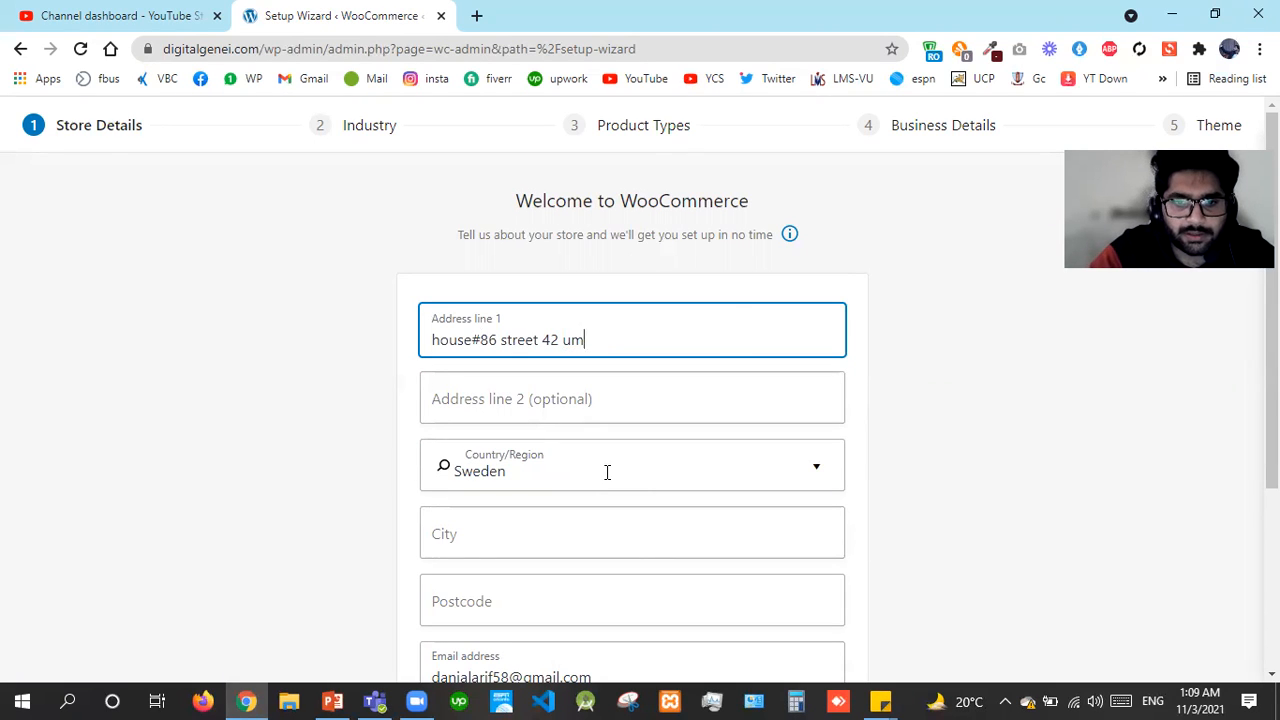
Fill in the store's city in the City field
click(485, 538)
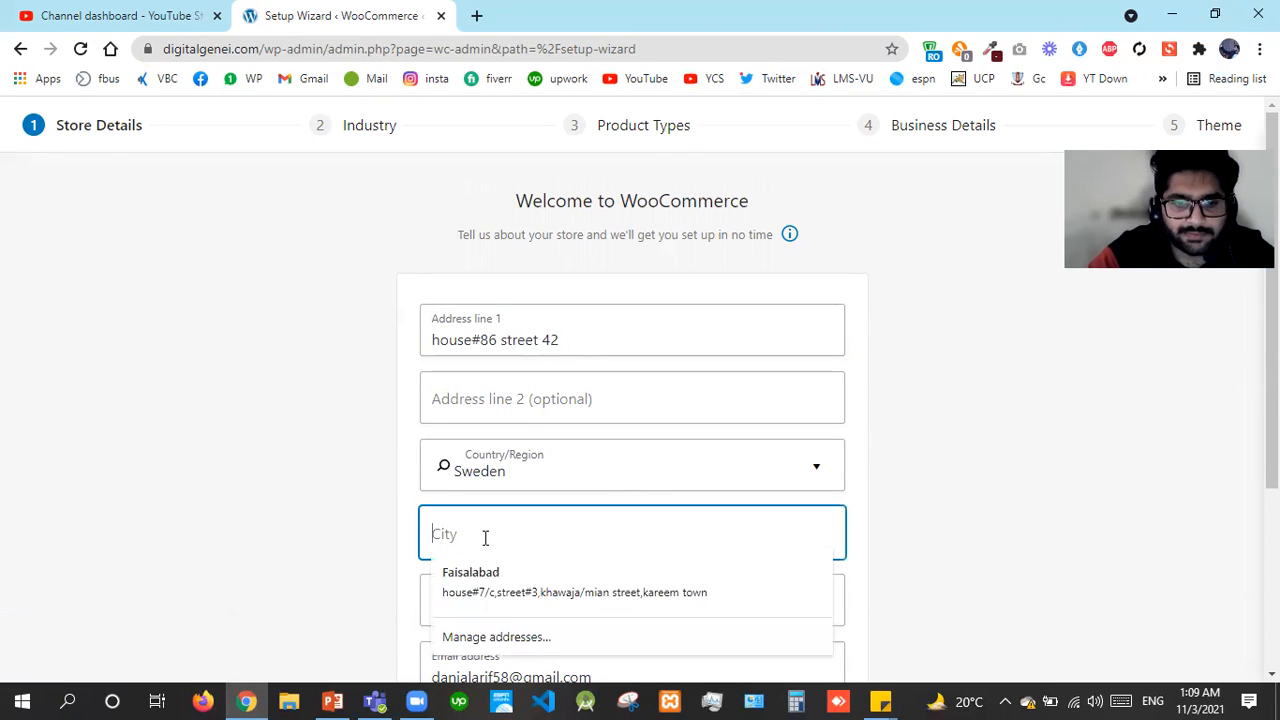
text(umean)
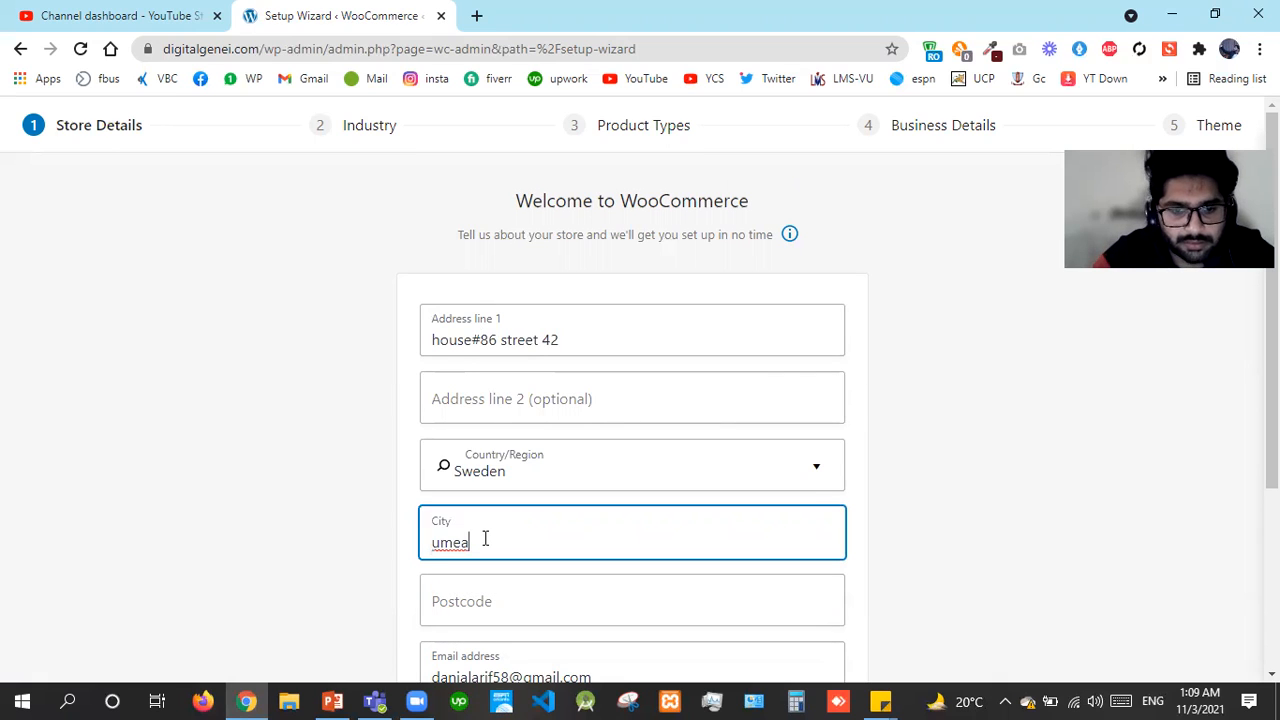
key(shift+Left)
text(o)
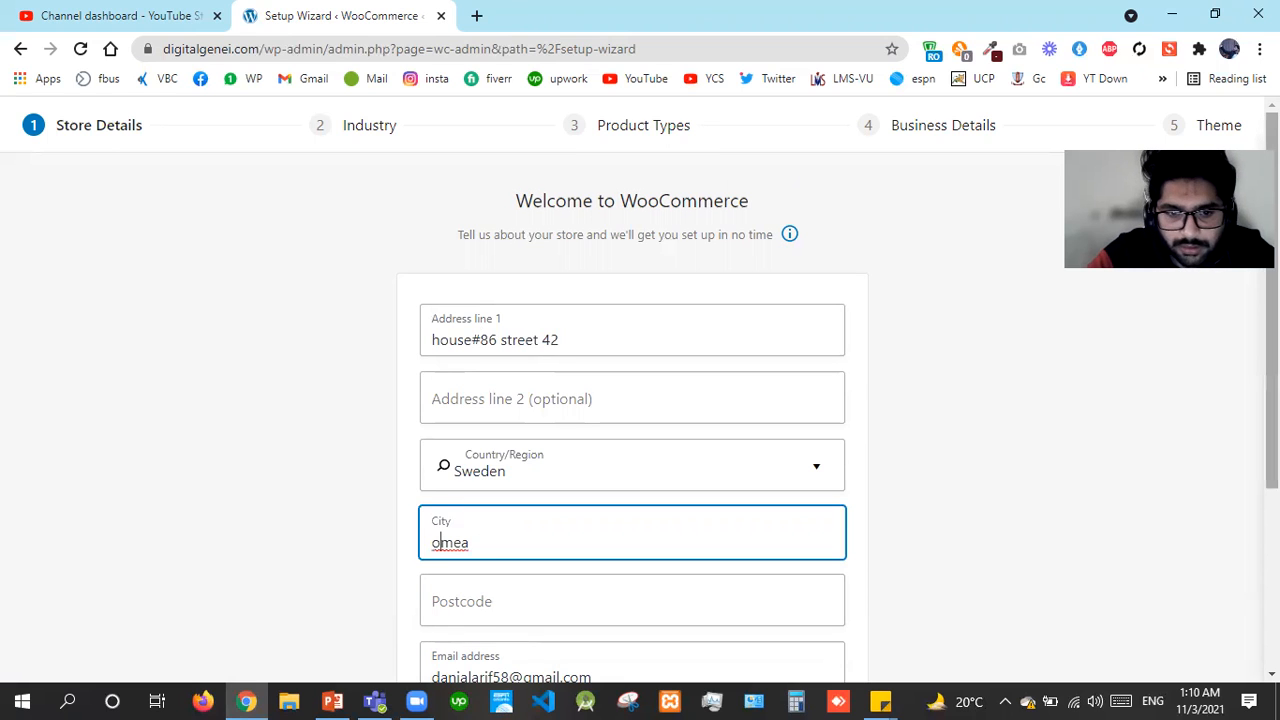
scroll(694, 440, down, 2)
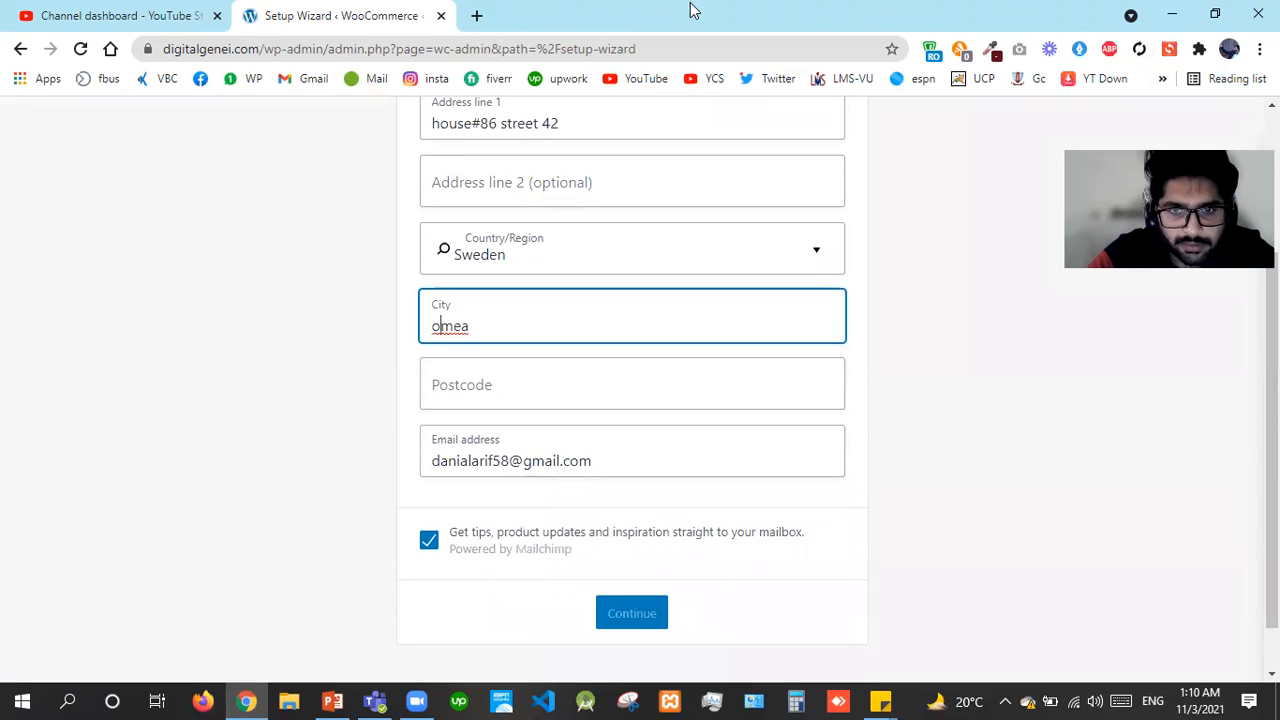
click(526, 389)
click(566, 250)
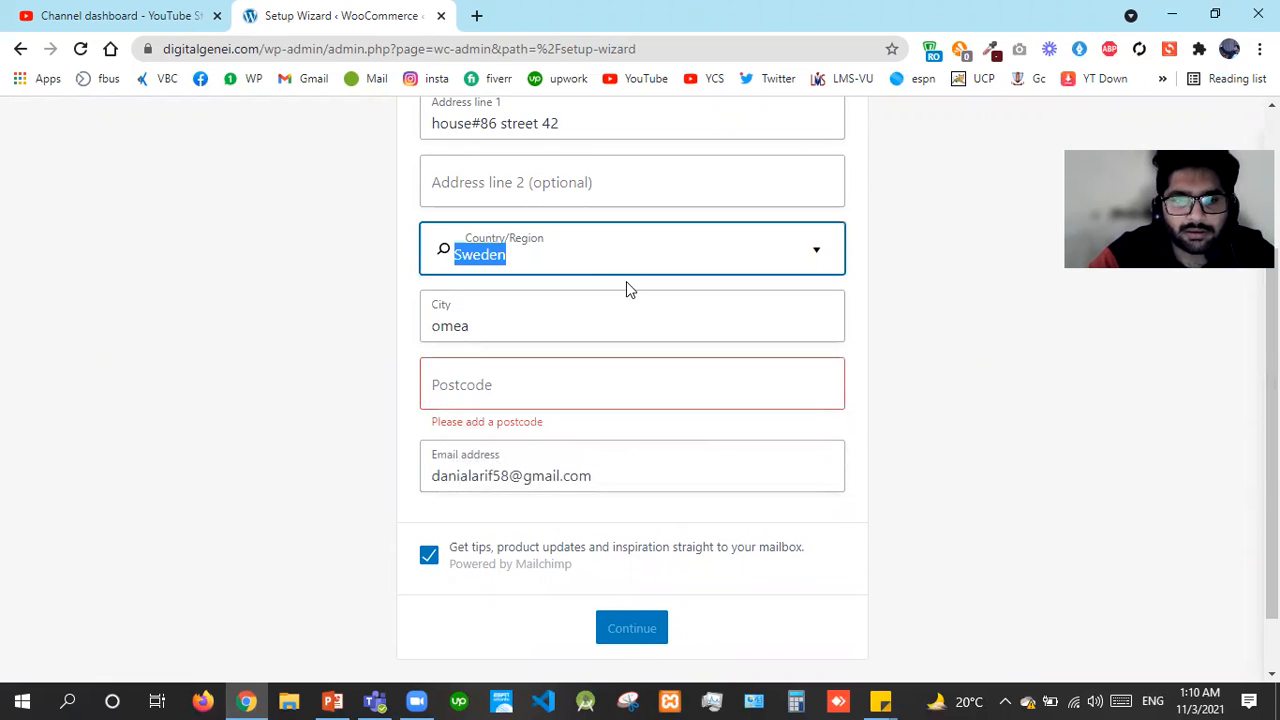
Change the country/region to Pakistan — Islamabad Capital Territory
click(700, 266)
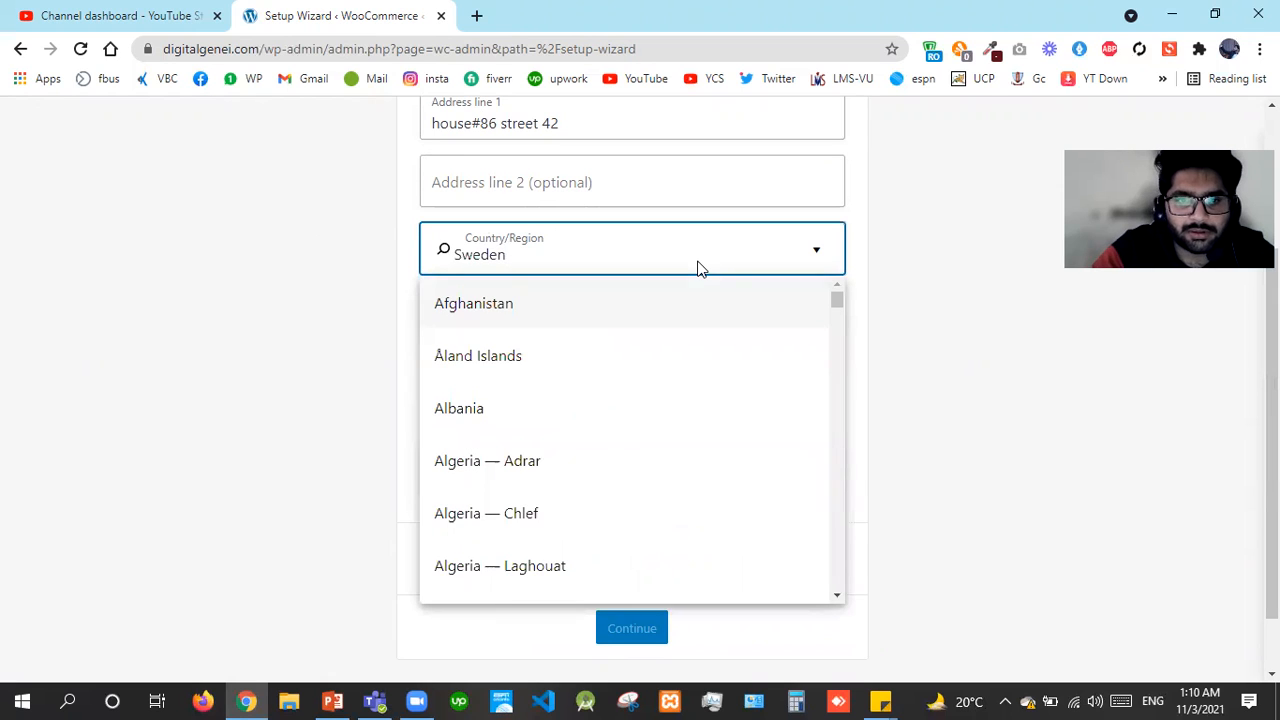
key(BackSpace)
text(pakis)
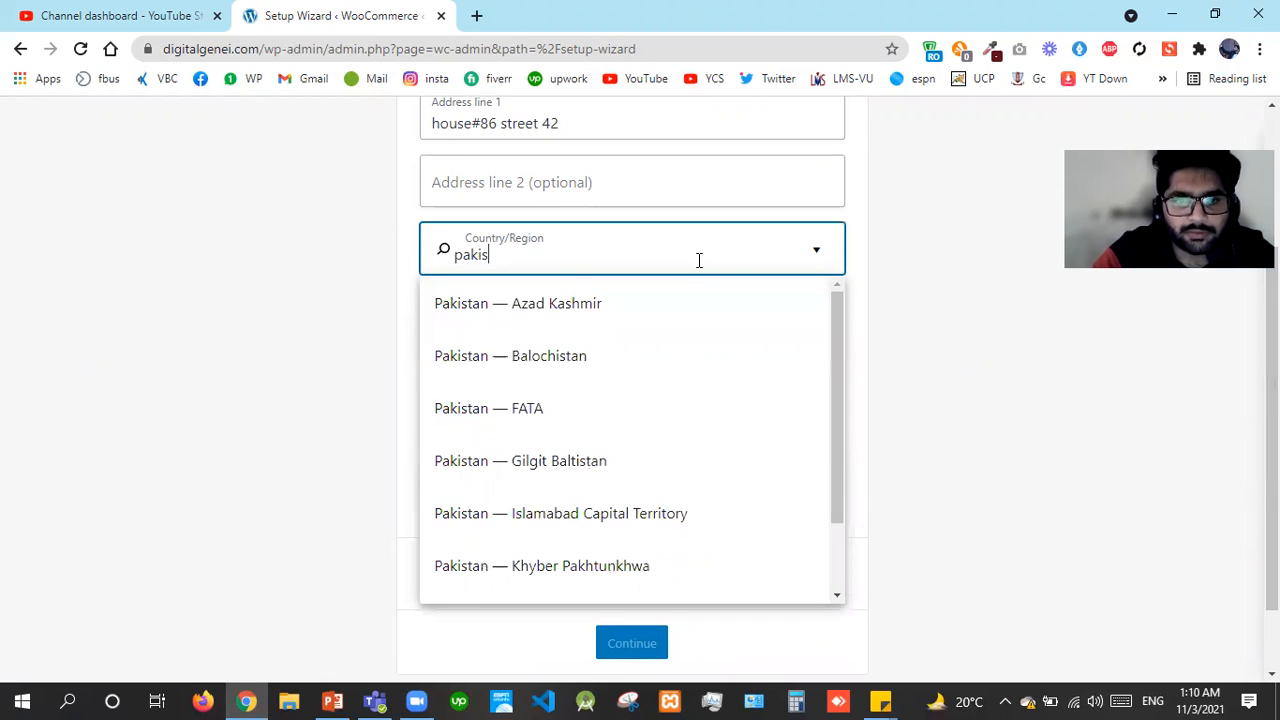
click(621, 511)
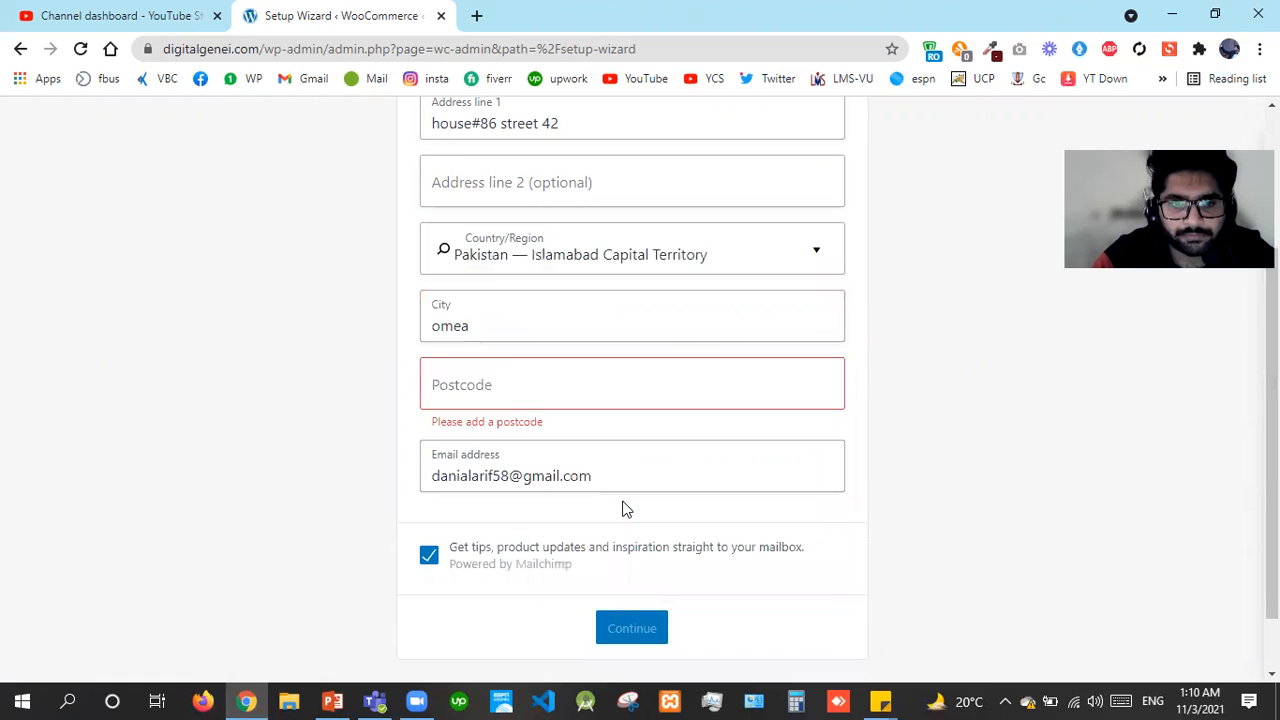
Autofill city and postcode from the saved address, submit, and opt in to usage tracking
click(603, 314)
drag(603, 314, 417, 323)
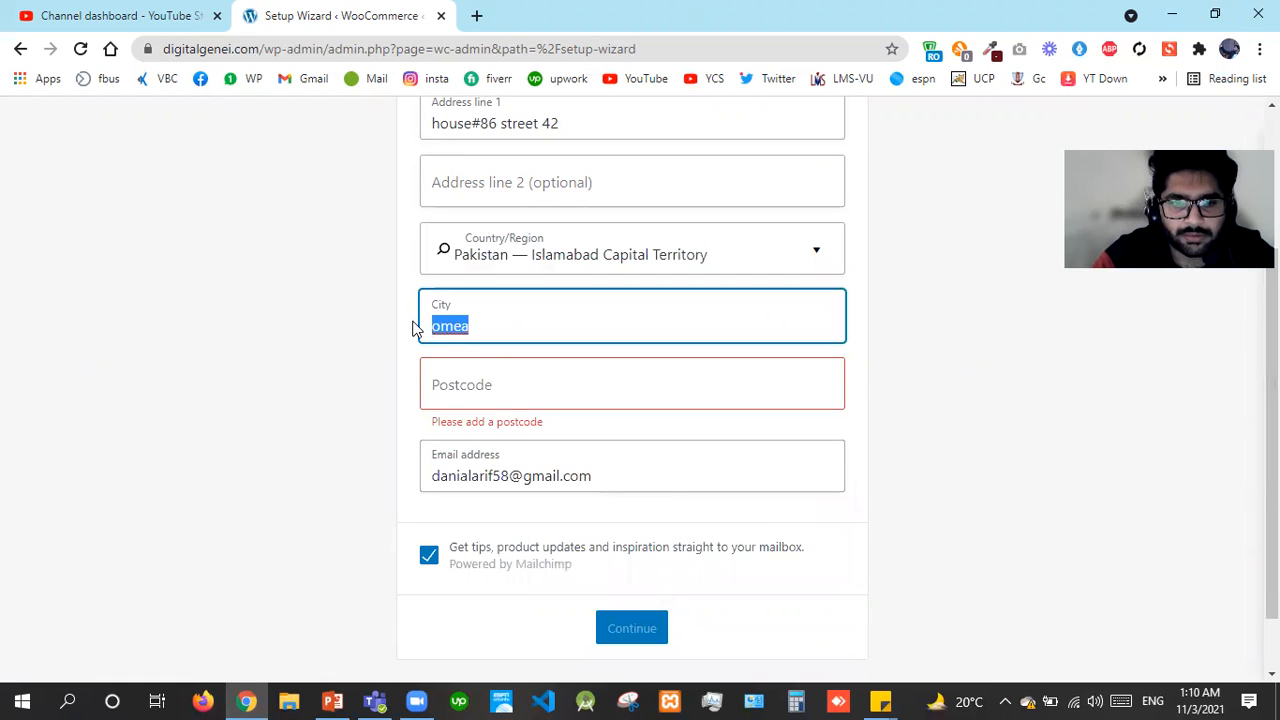
text(Faisalabad)
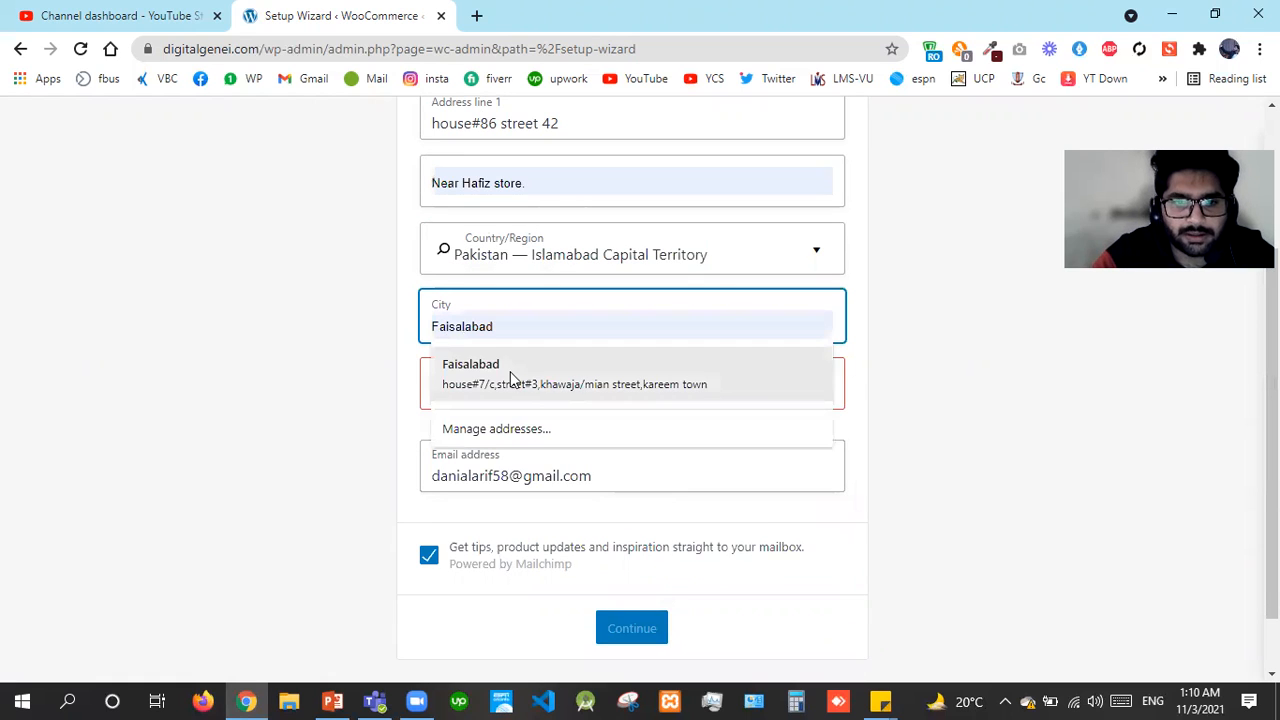
click(510, 376)
drag(471, 388, 442, 384)
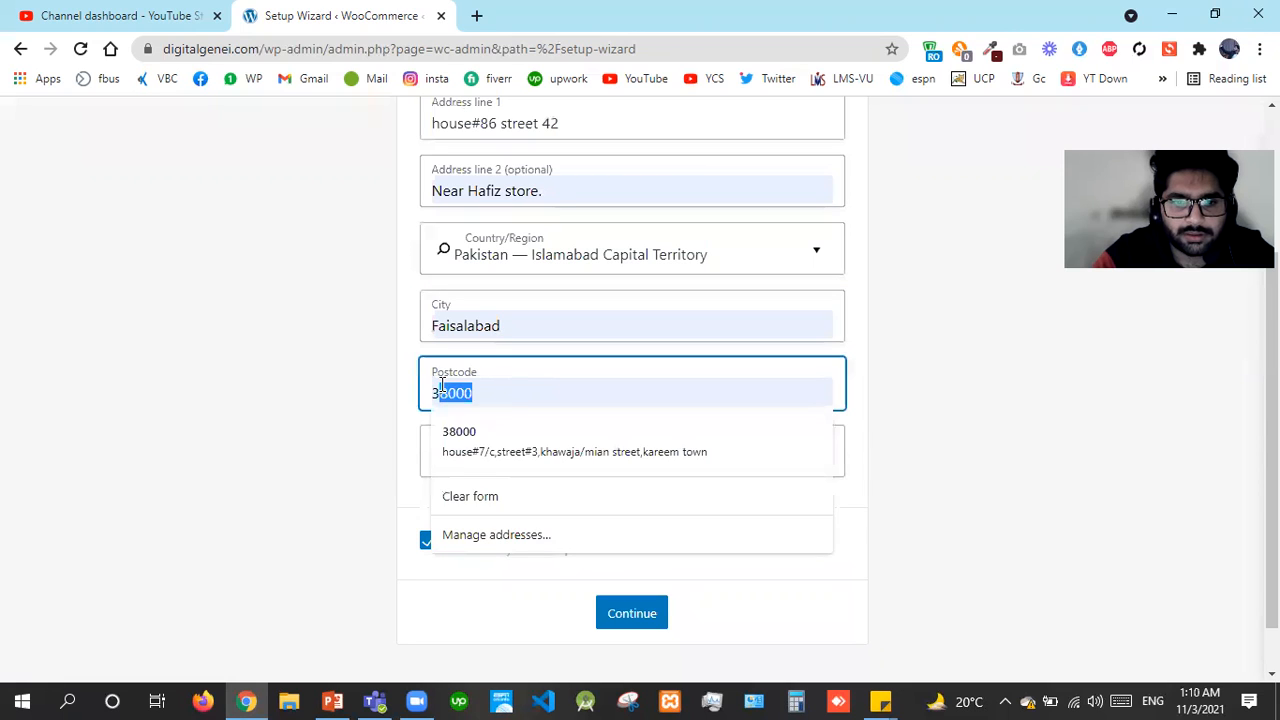
click(1101, 372)
click(646, 625)
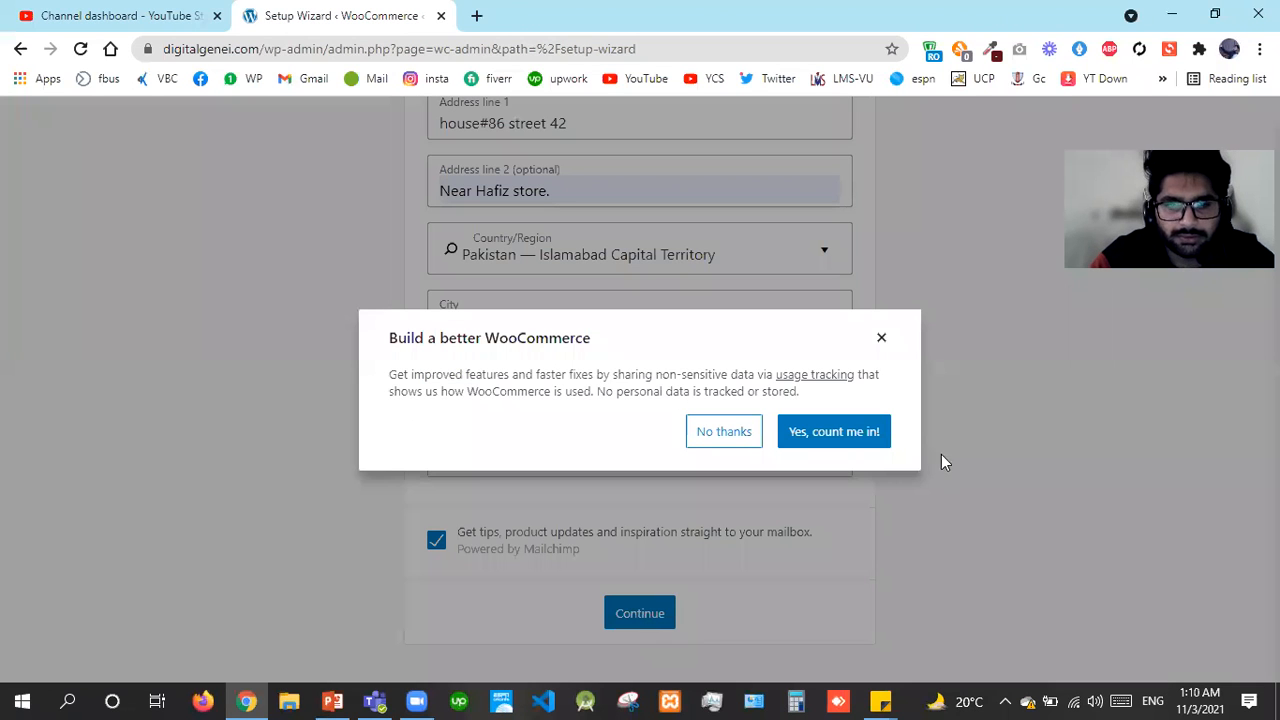
click(838, 431)
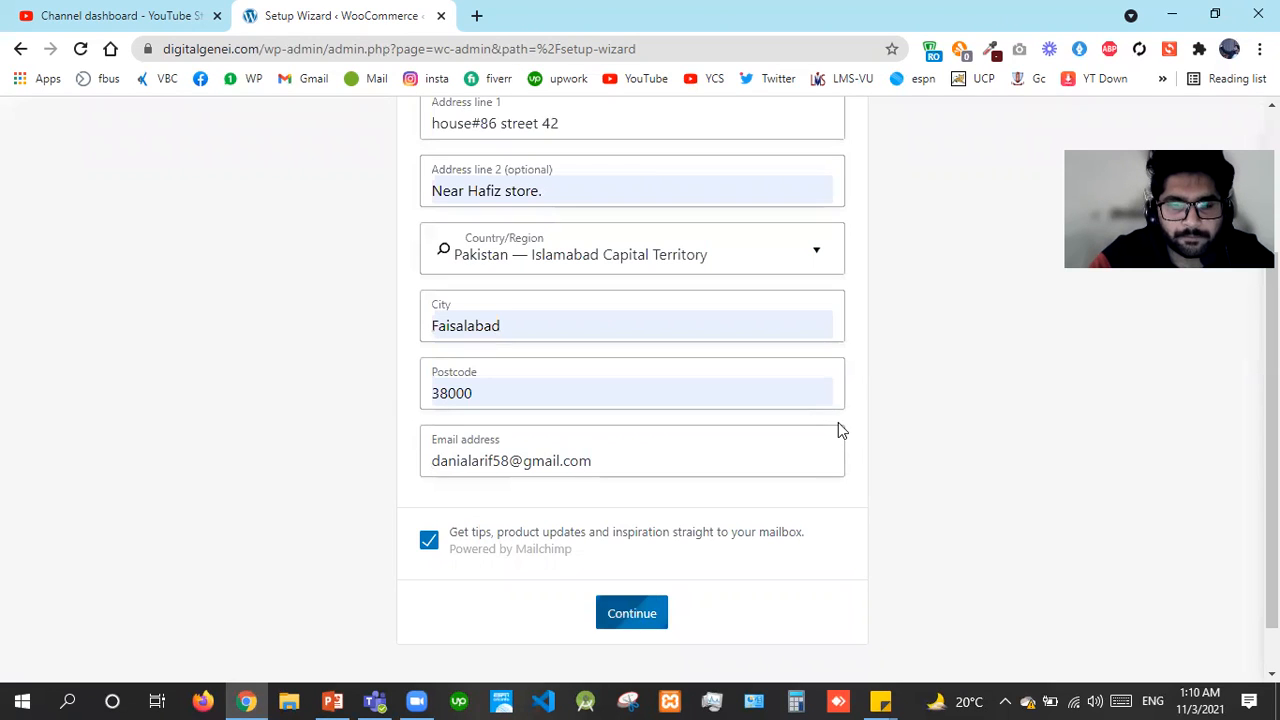
Choose Fashion, apparel, and accessories as the store's industry
drag(1272, 430, 1272, 348)
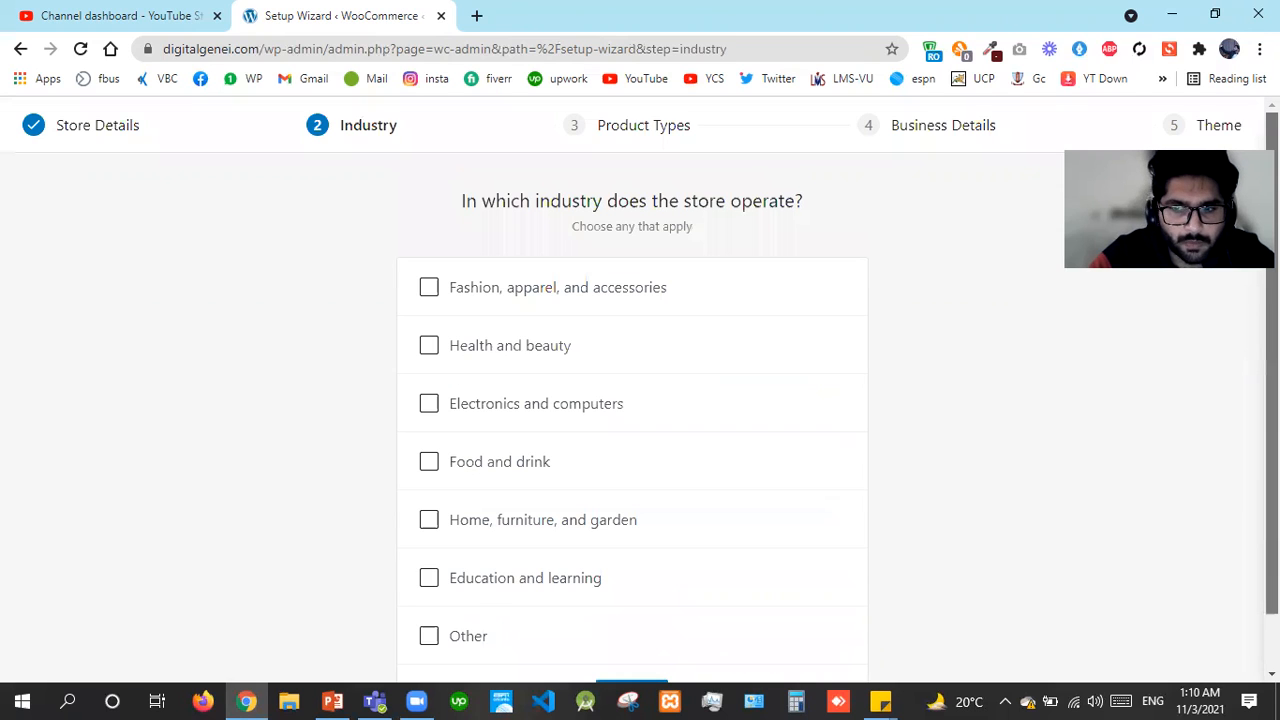
click(533, 288)
drag(1272, 400, 1272, 455)
click(633, 640)
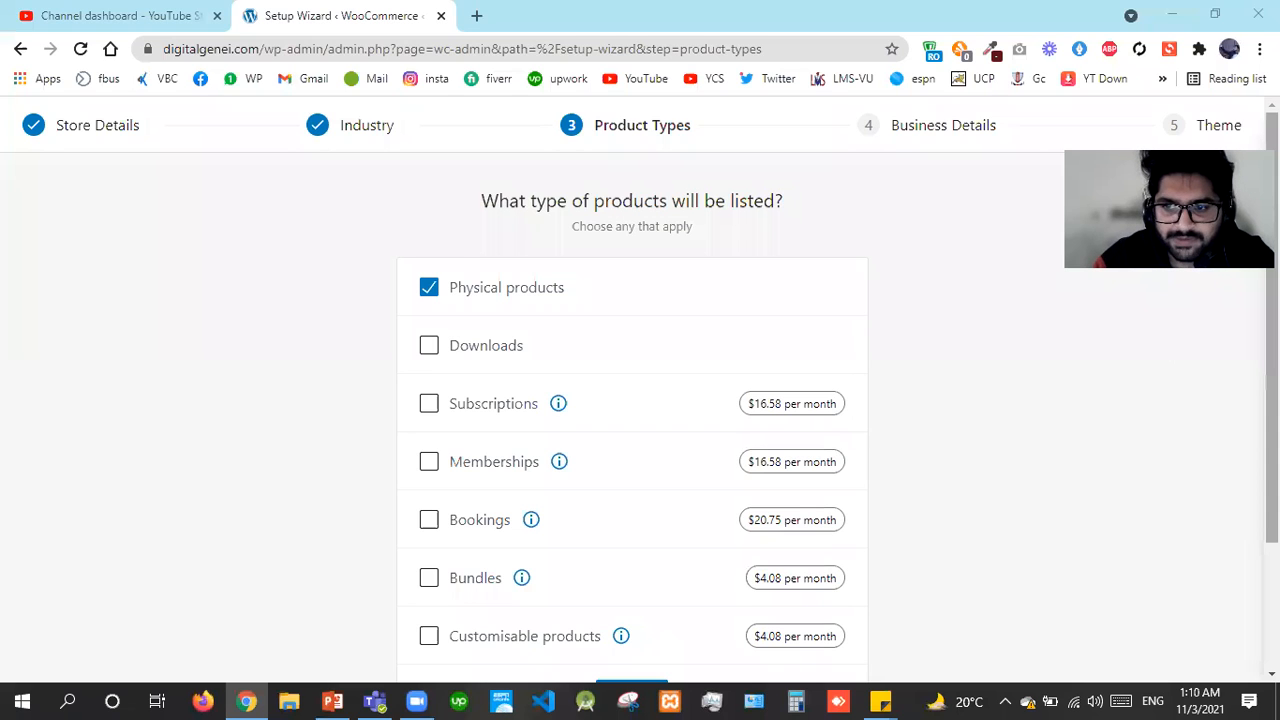
Keep only Physical products as the product type and continue
scroll(640, 390, down, 1)
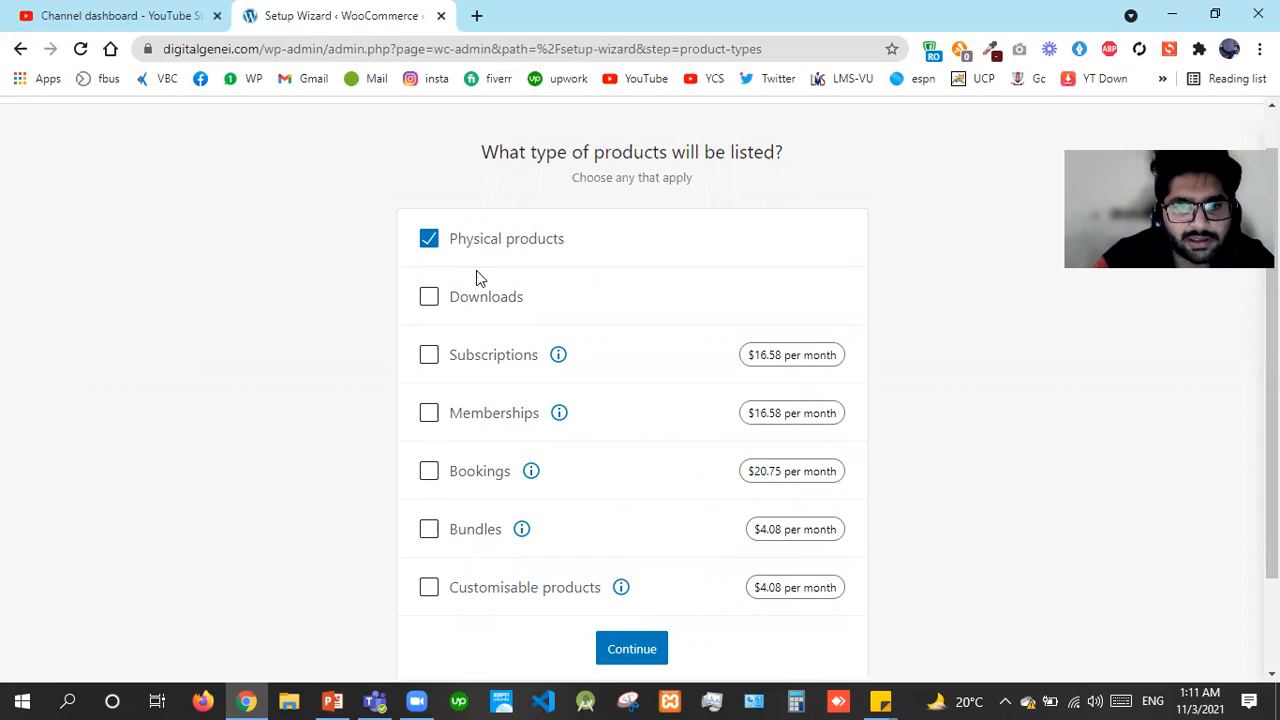
click(621, 588)
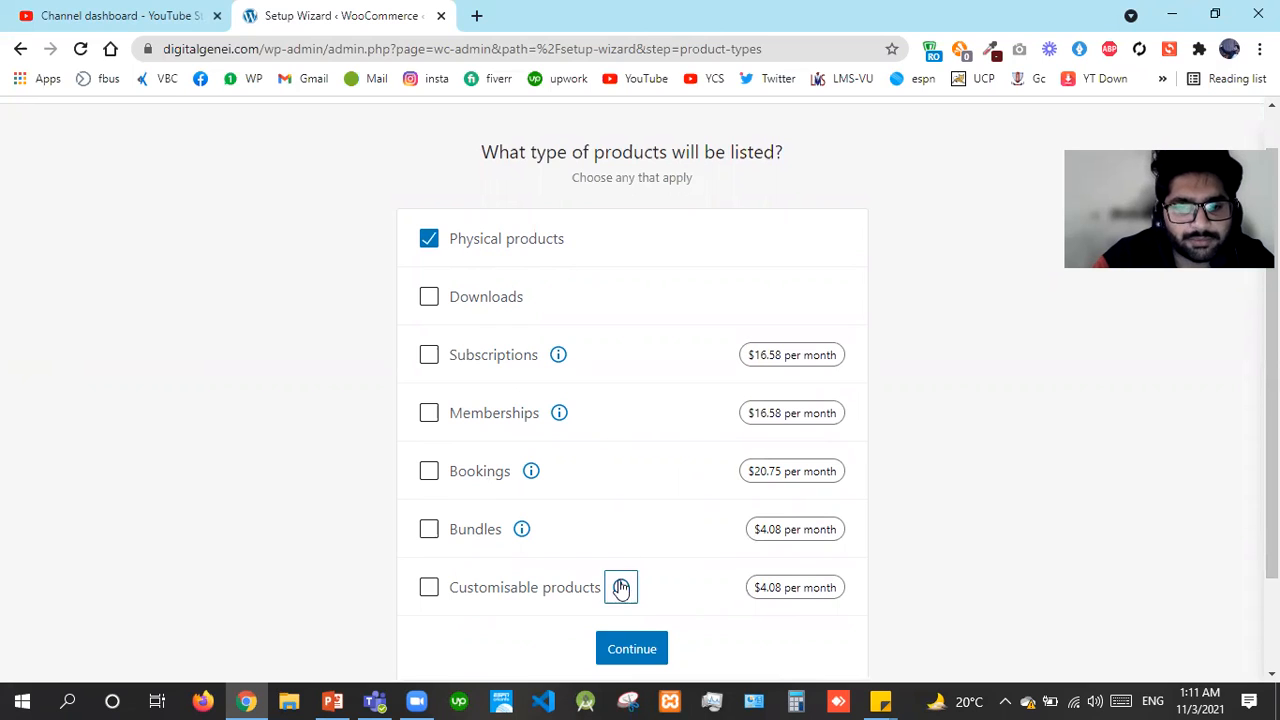
click(640, 650)
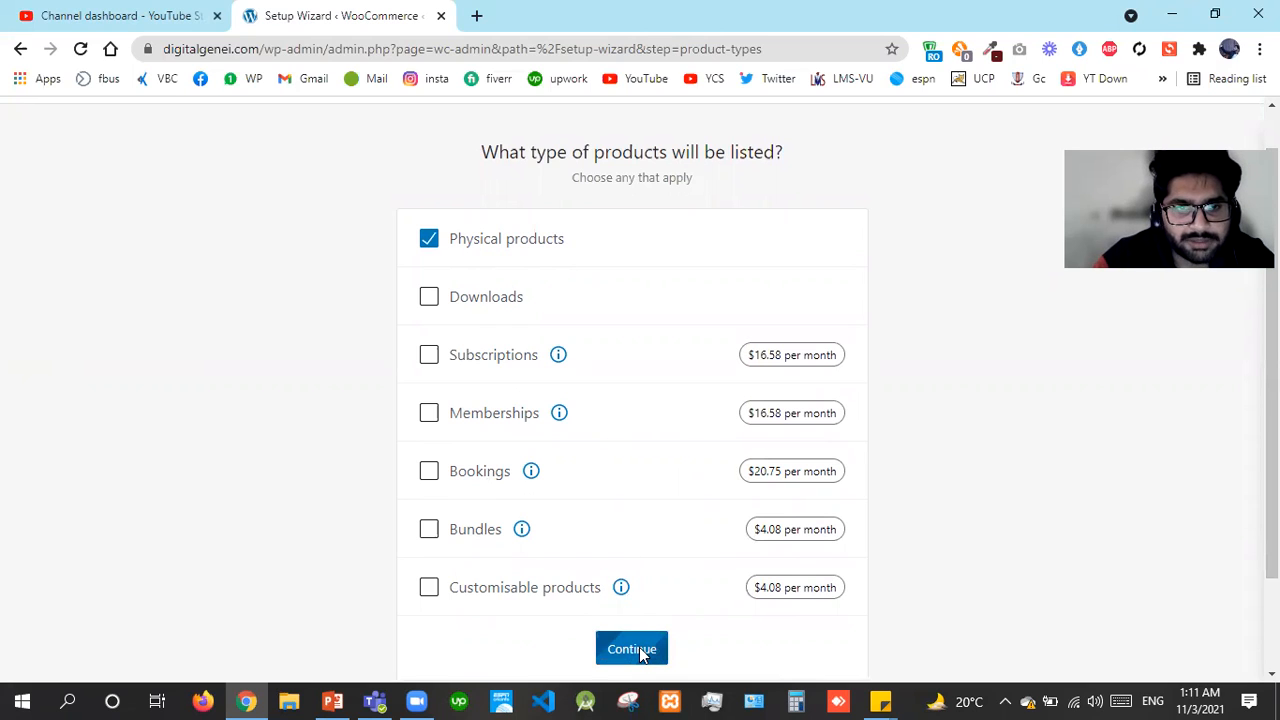
click(639, 648)
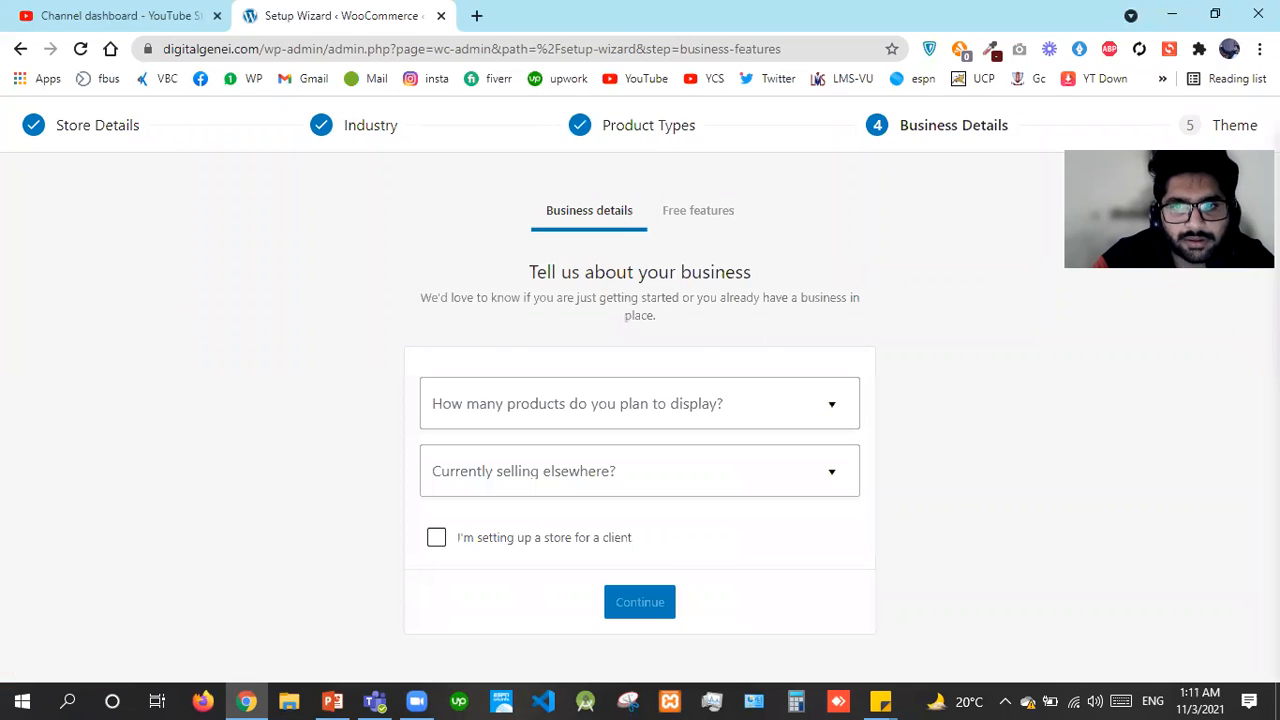
Answer 11 - 100 products, No to selling elsewhere, and mark the store as for a client
click(628, 405)
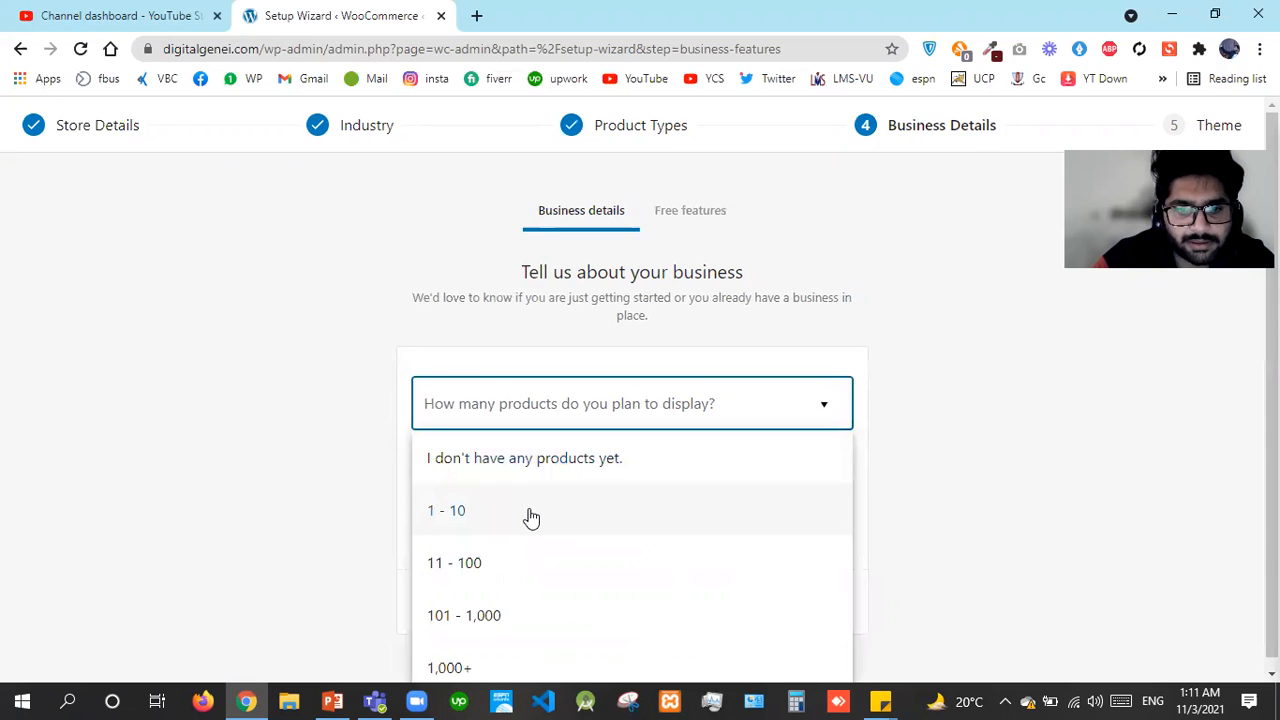
click(514, 566)
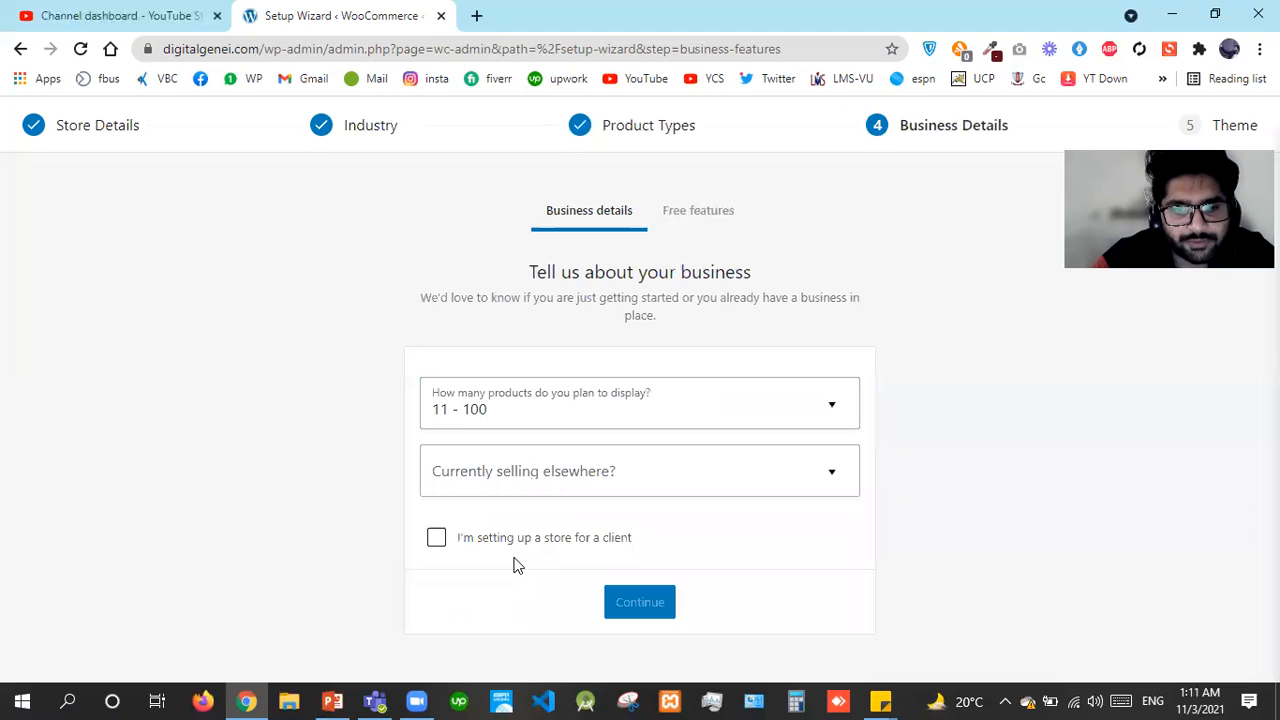
click(605, 473)
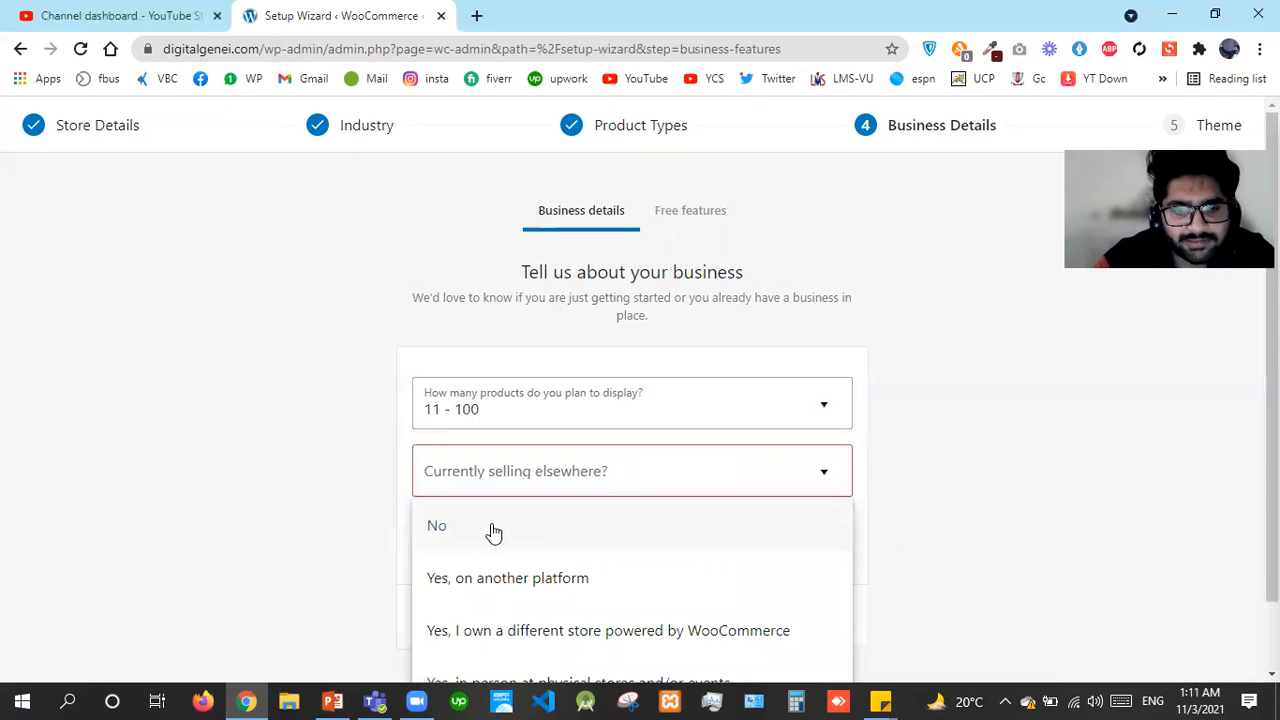
click(489, 529)
click(463, 543)
click(654, 614)
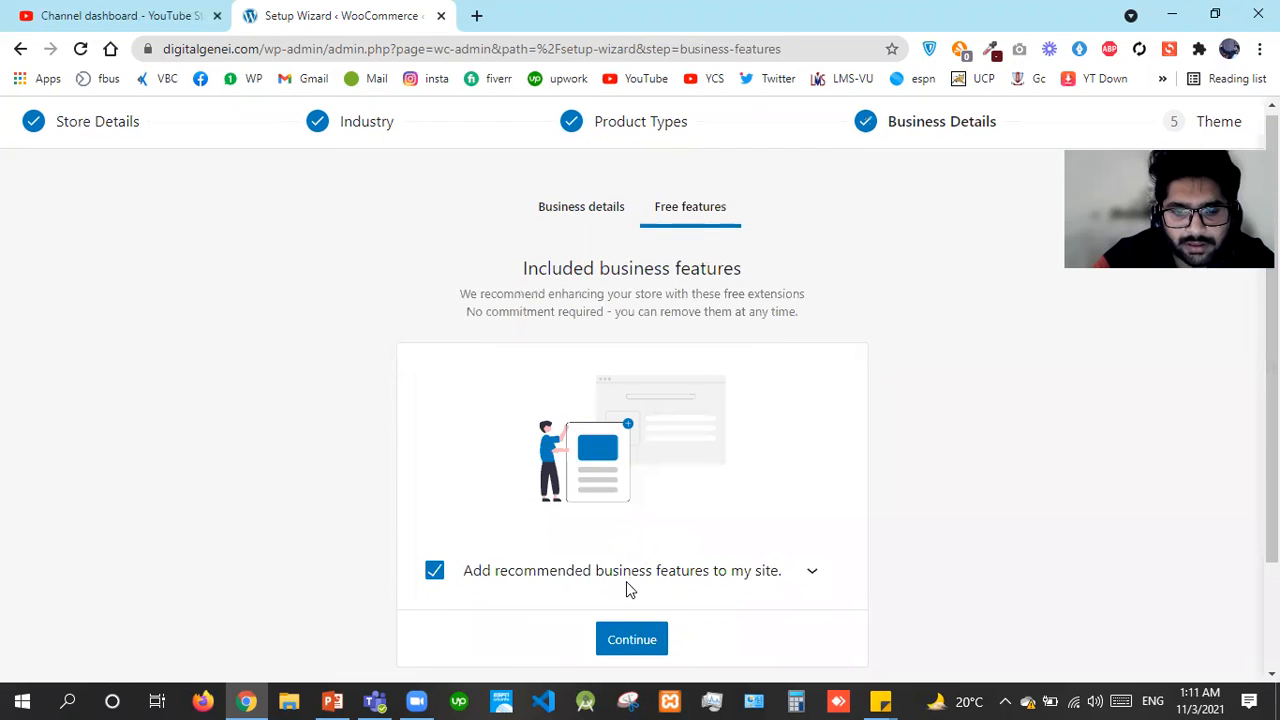
Uncheck 'Add recommended business features' on the Free features step and continue
click(434, 574)
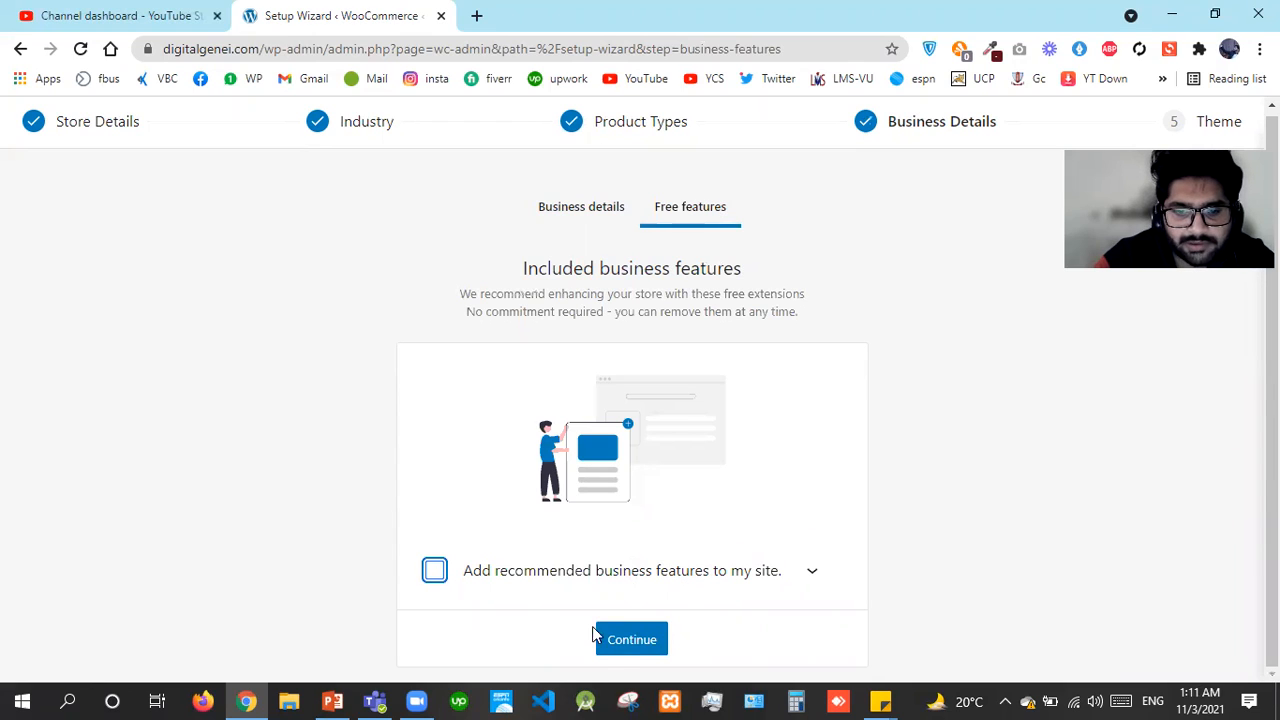
click(623, 640)
click(815, 570)
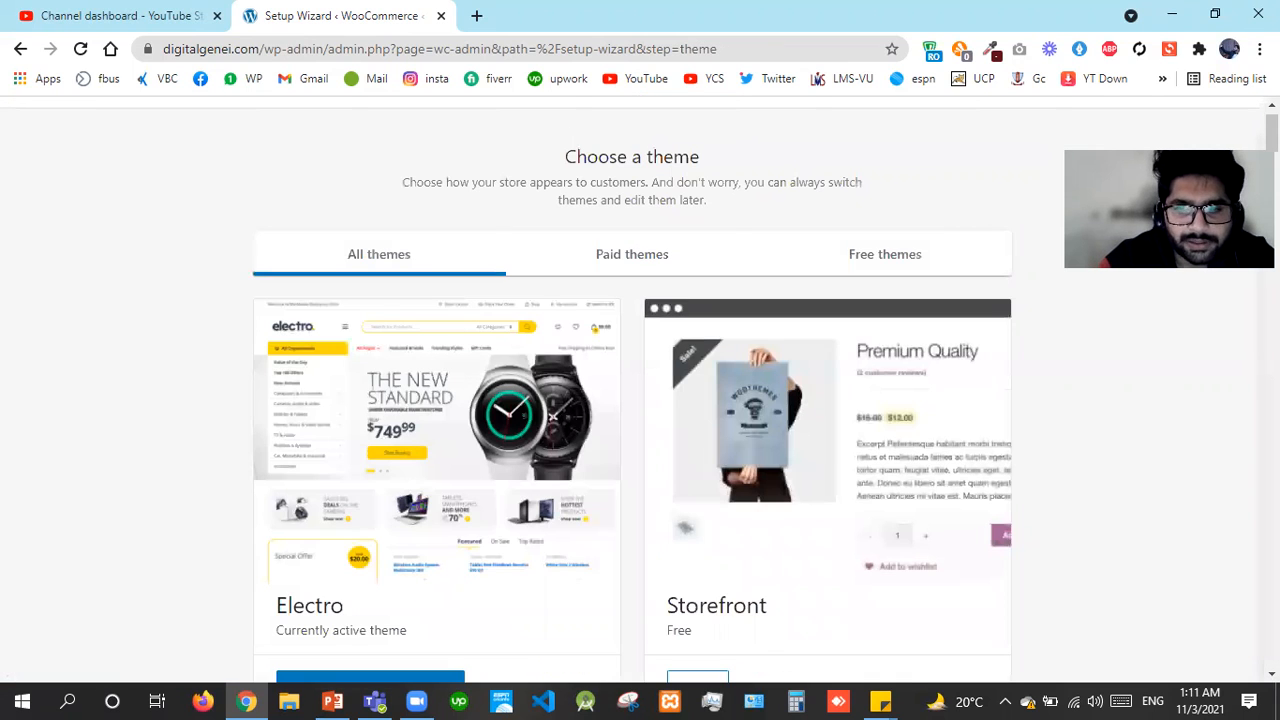
Continue with the active Electro theme to finish the setup wizard
scroll(581, 261, down, 5)
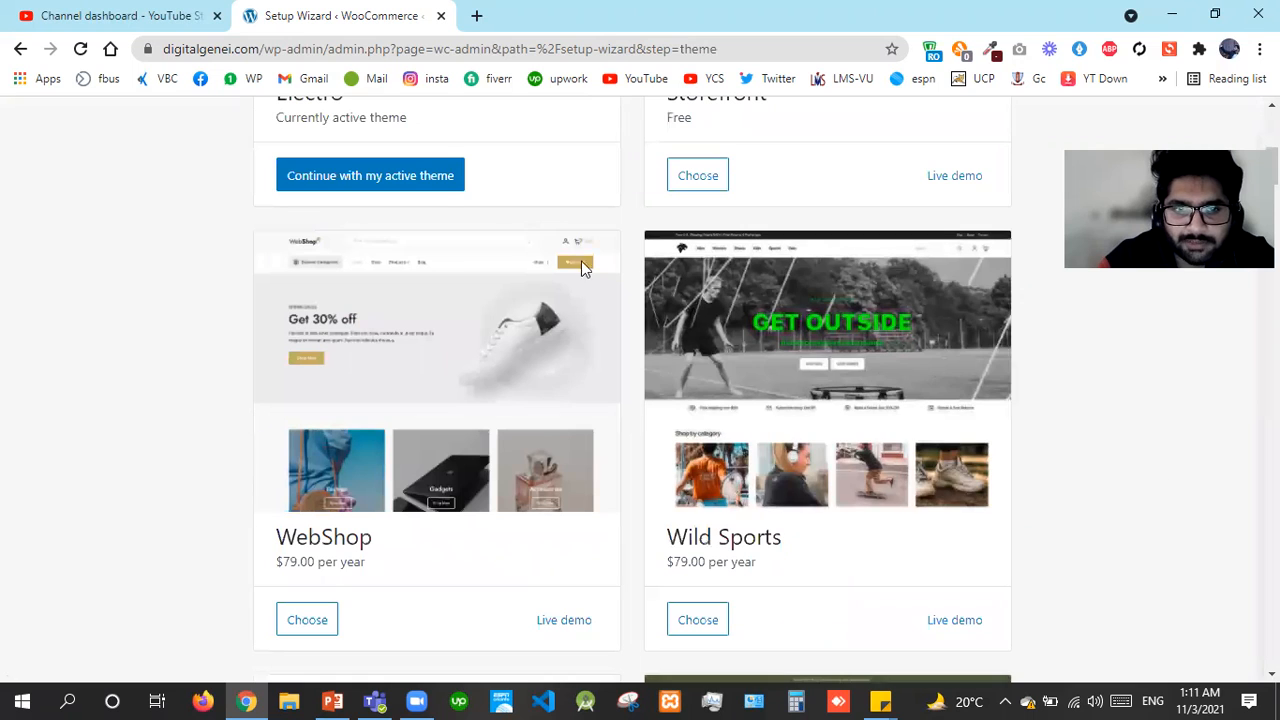
click(445, 190)
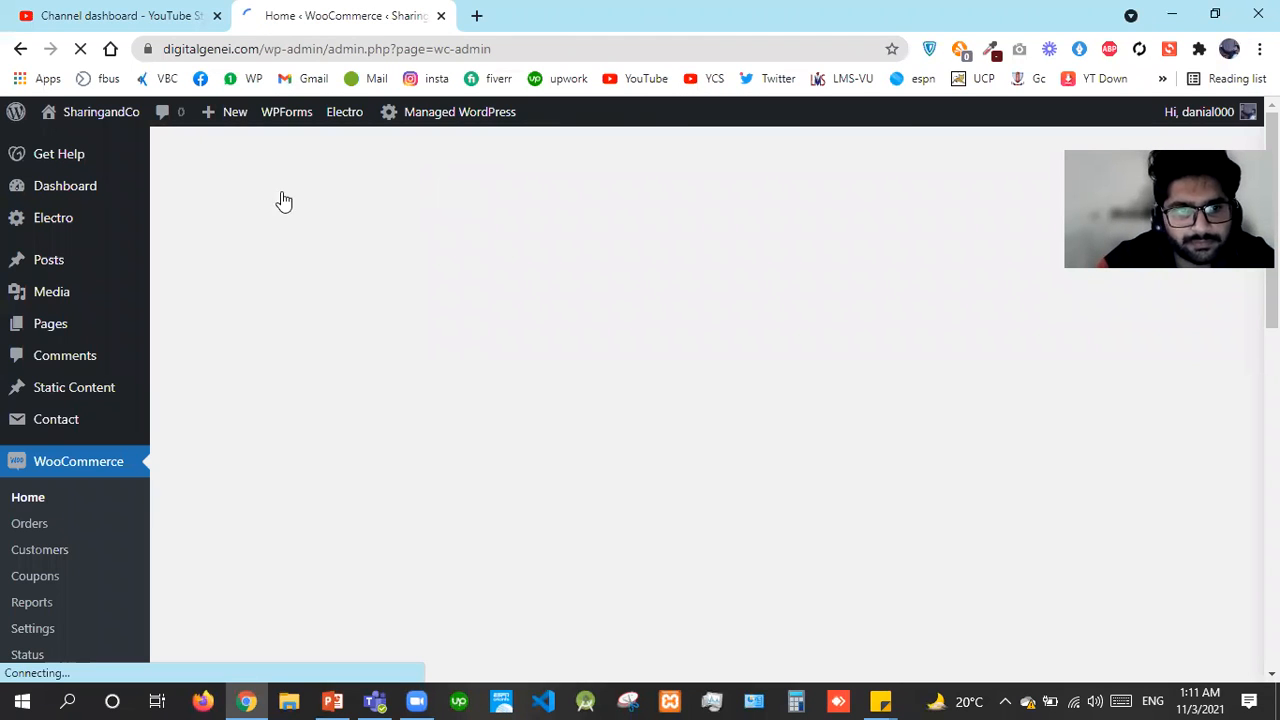
Open the sidebar's Dashboard link in a new browser tab
right_click(94, 194)
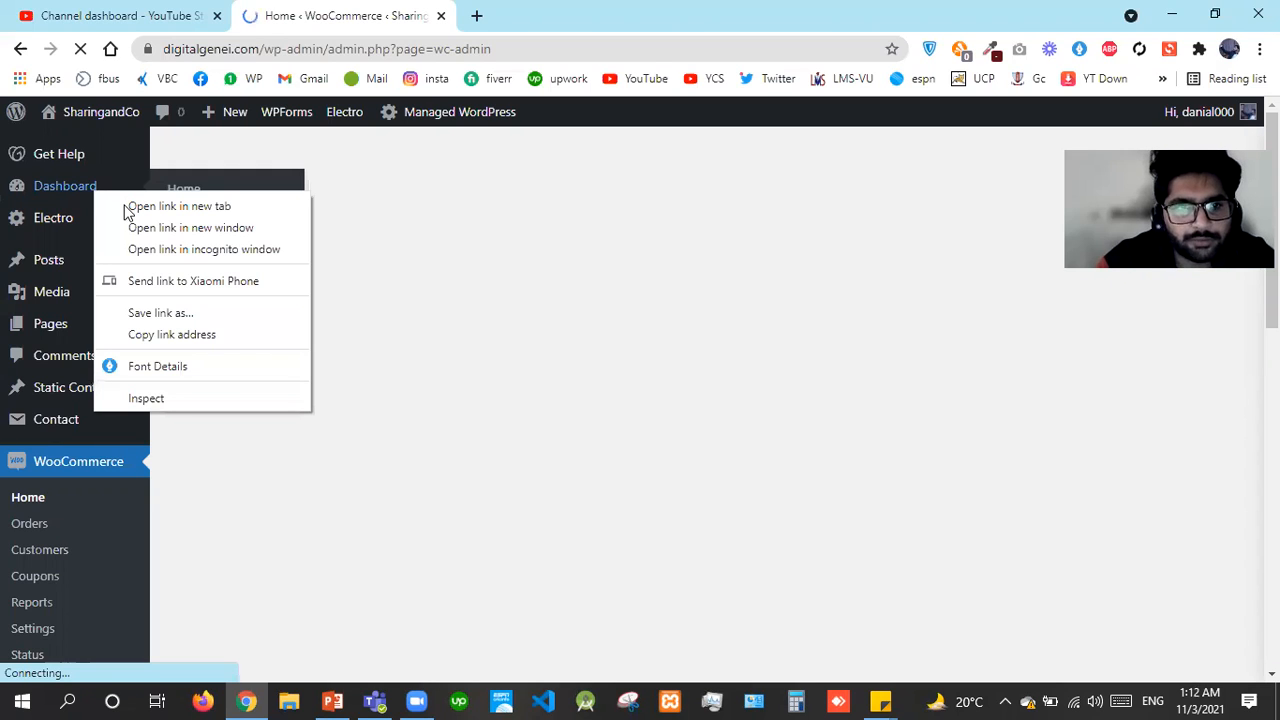
click(126, 207)
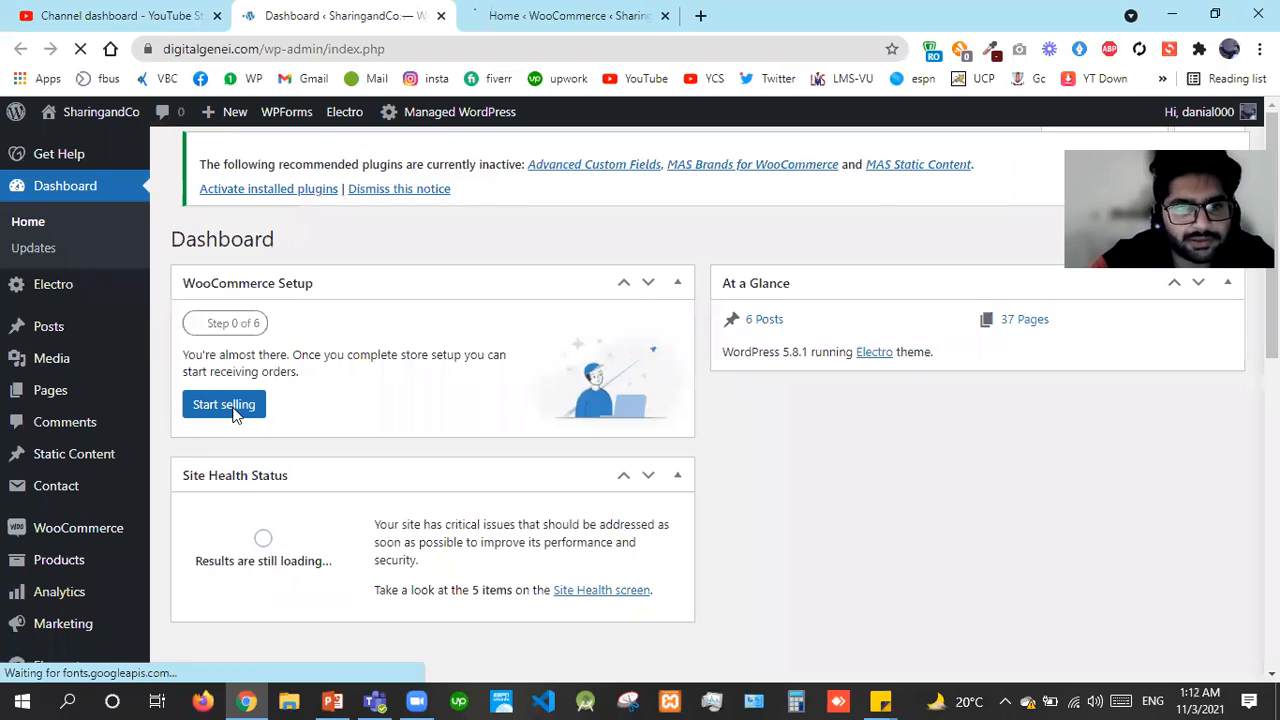
Enter 30 as Pakistan's shipping cost and complete the Set up shipping task
click(546, 12)
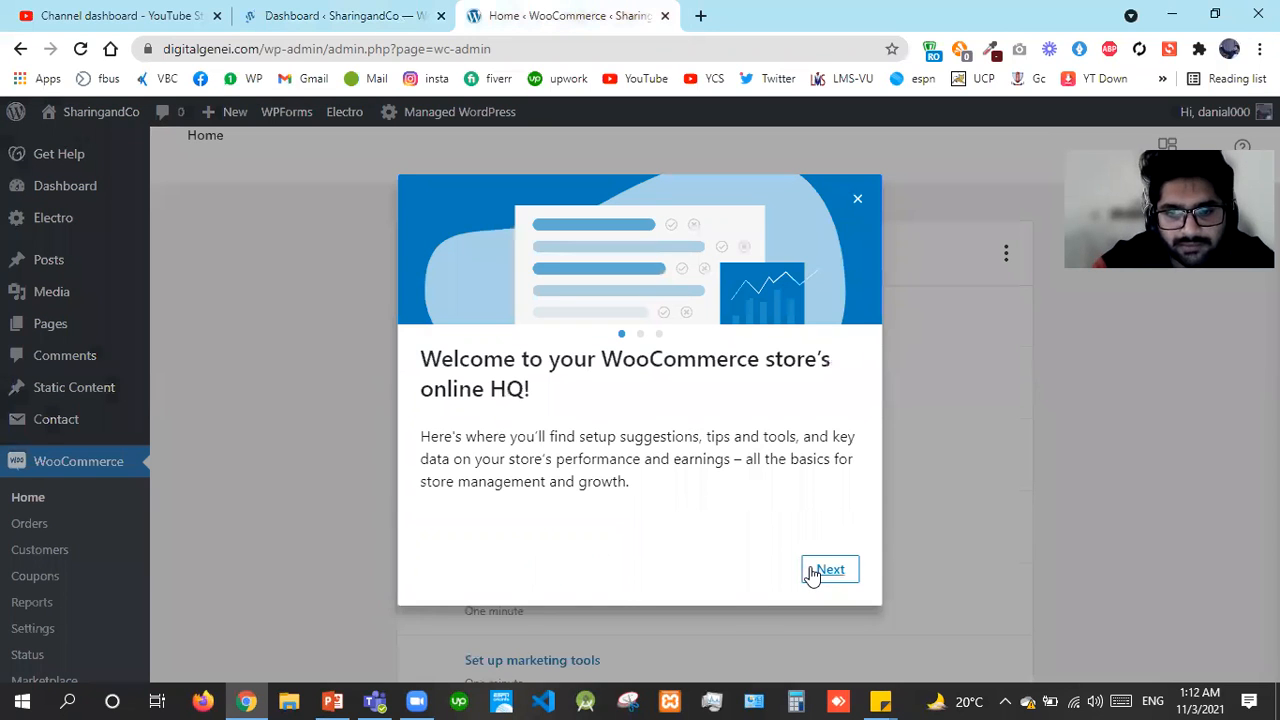
double_click(812, 575)
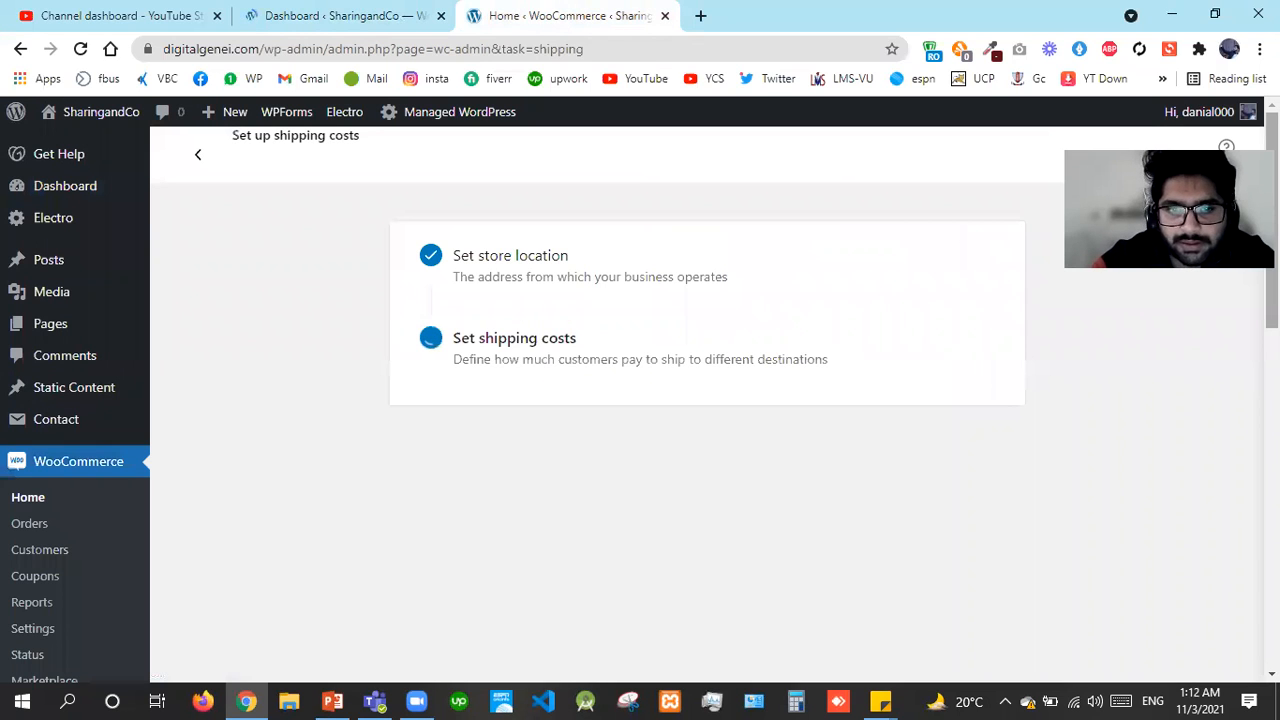
click(533, 481)
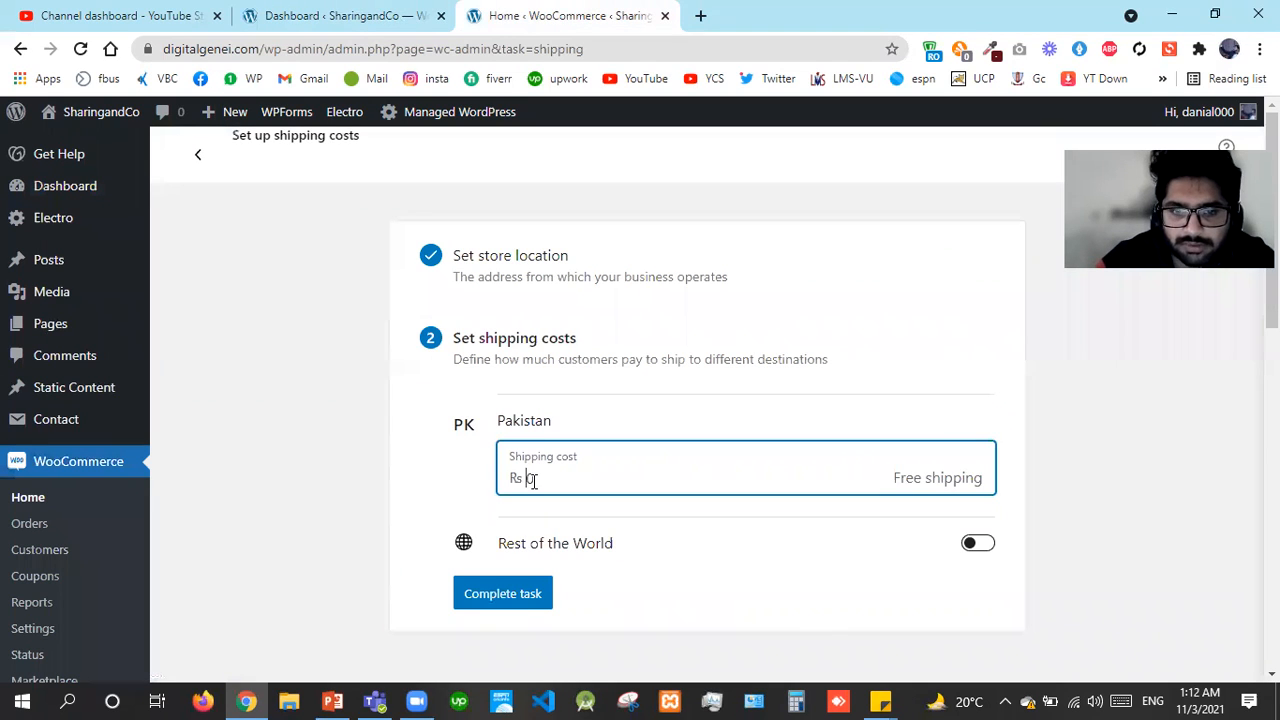
text(30)
click(540, 590)
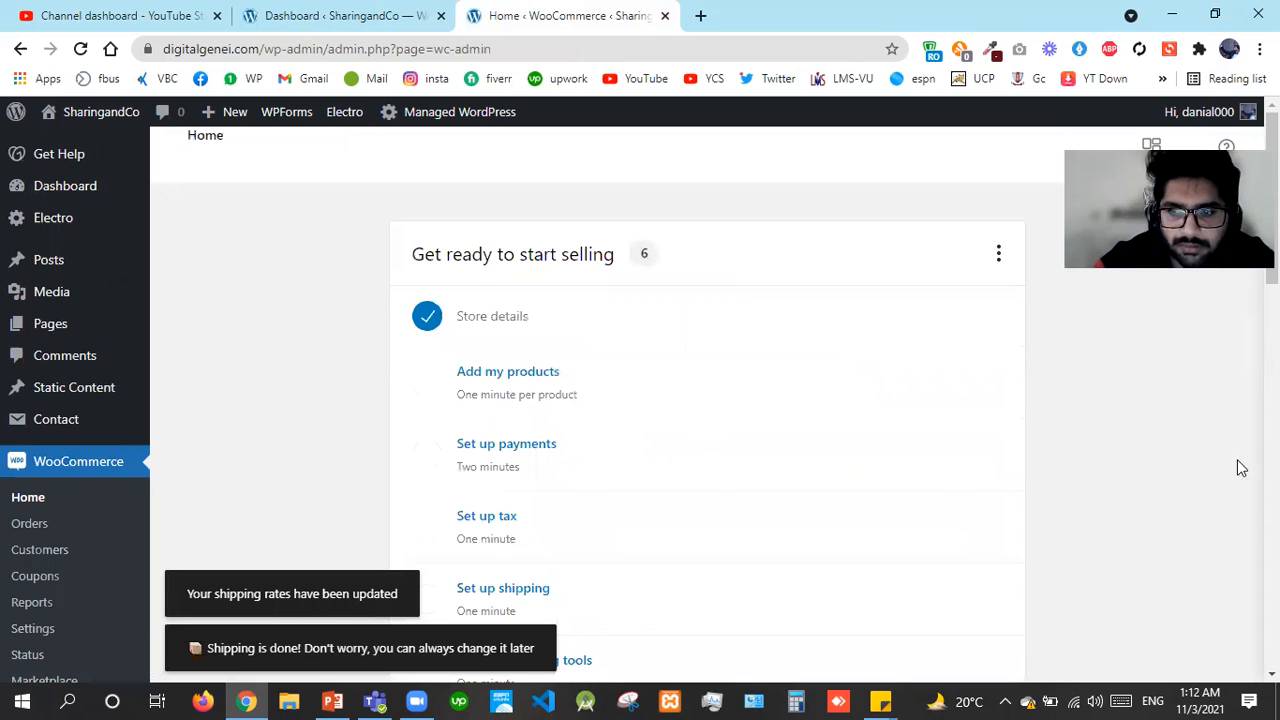
scroll(742, 390, down, 5)
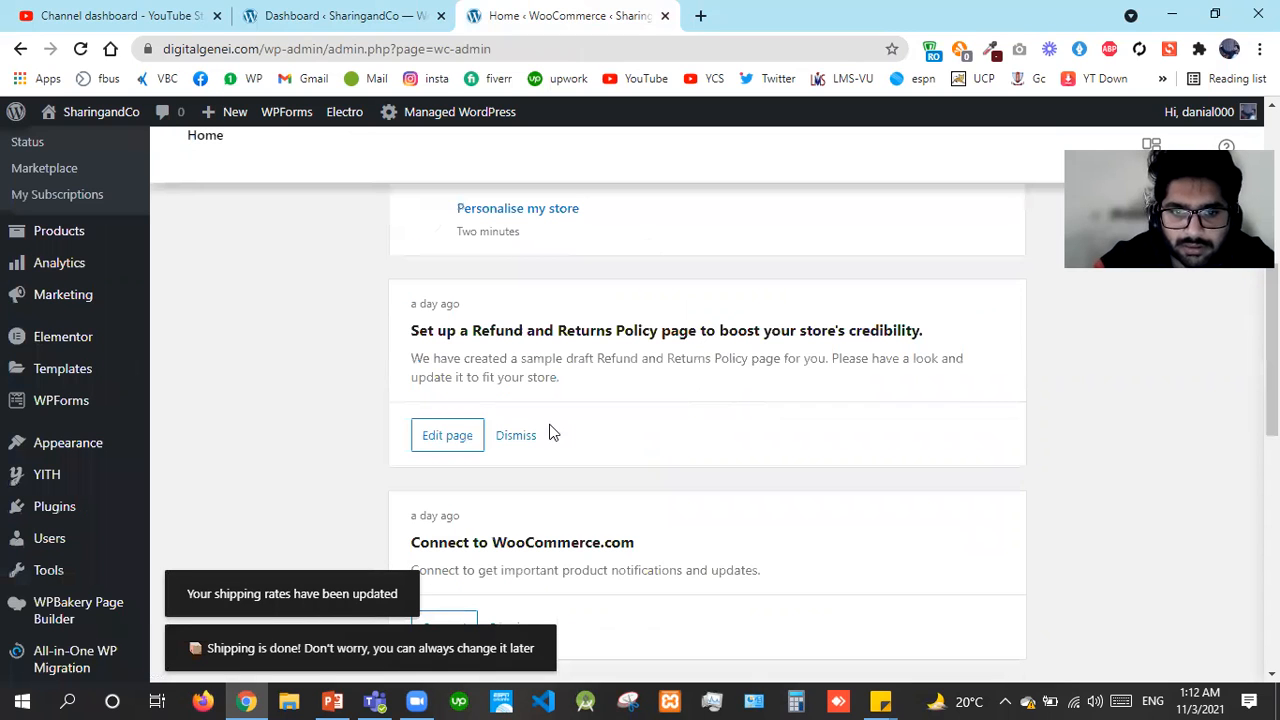
click(522, 437)
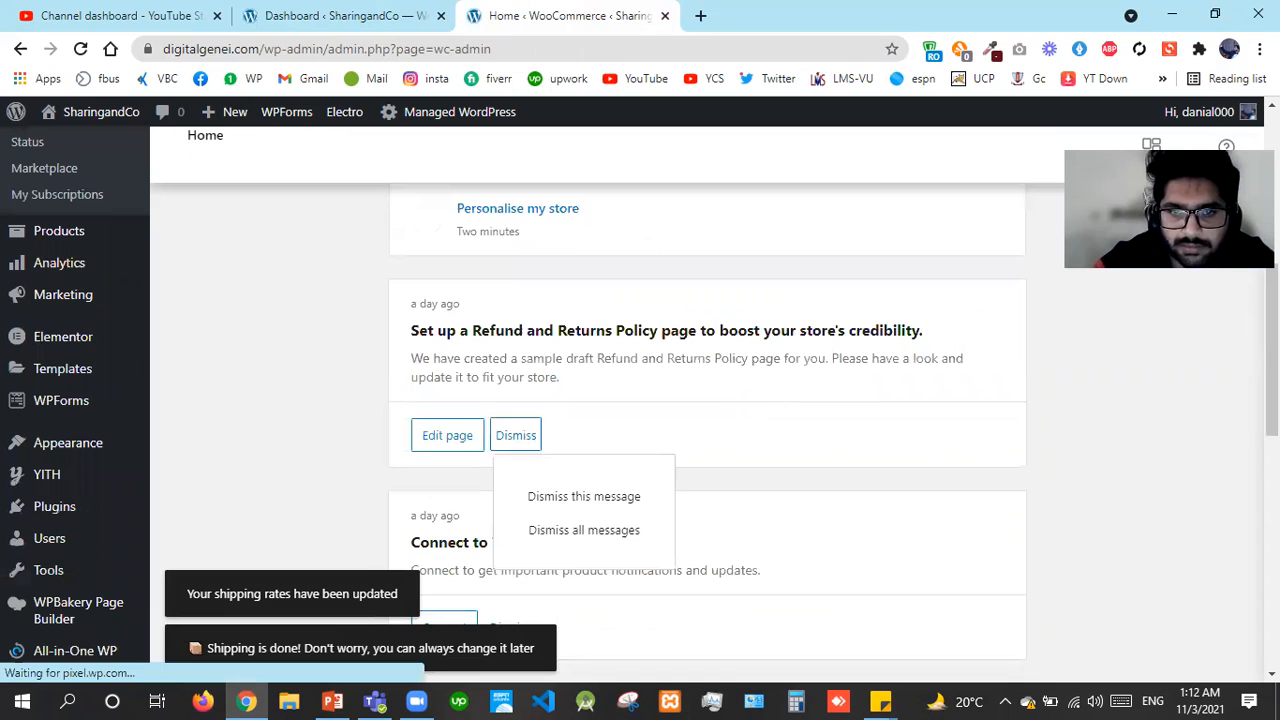
scroll(700, 400, up, 5)
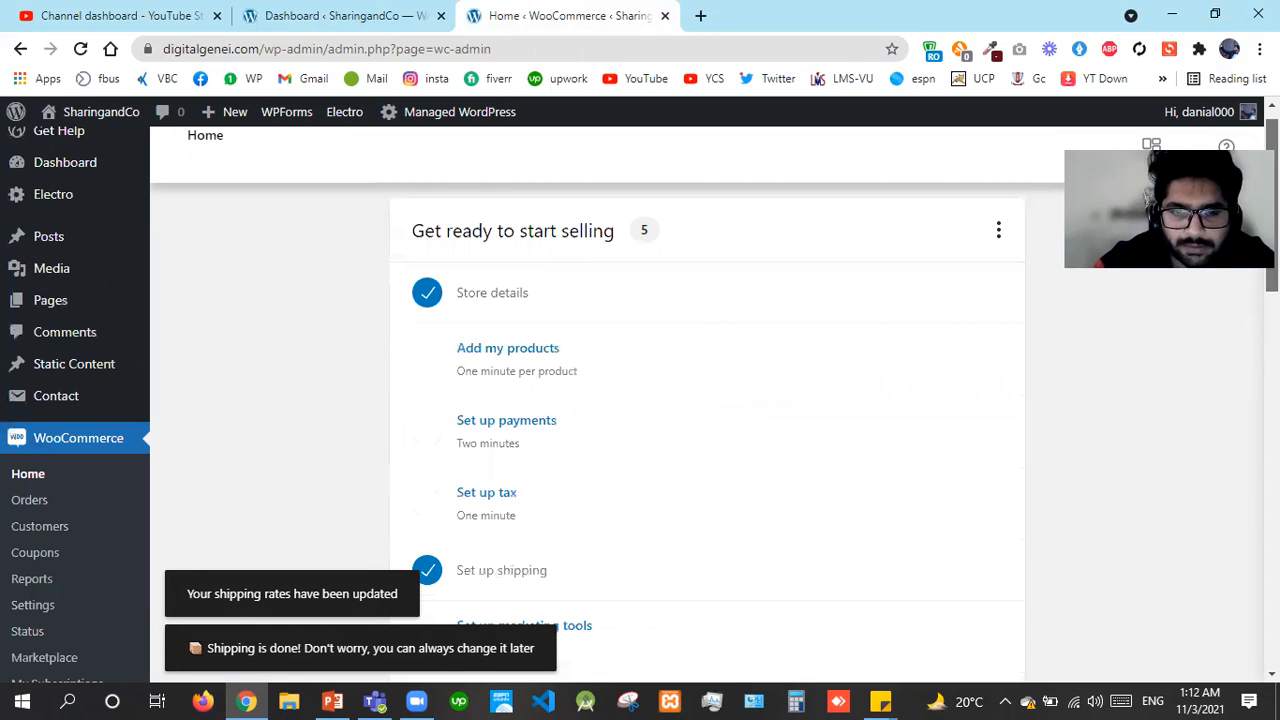
scroll(499, 437, up, 1)
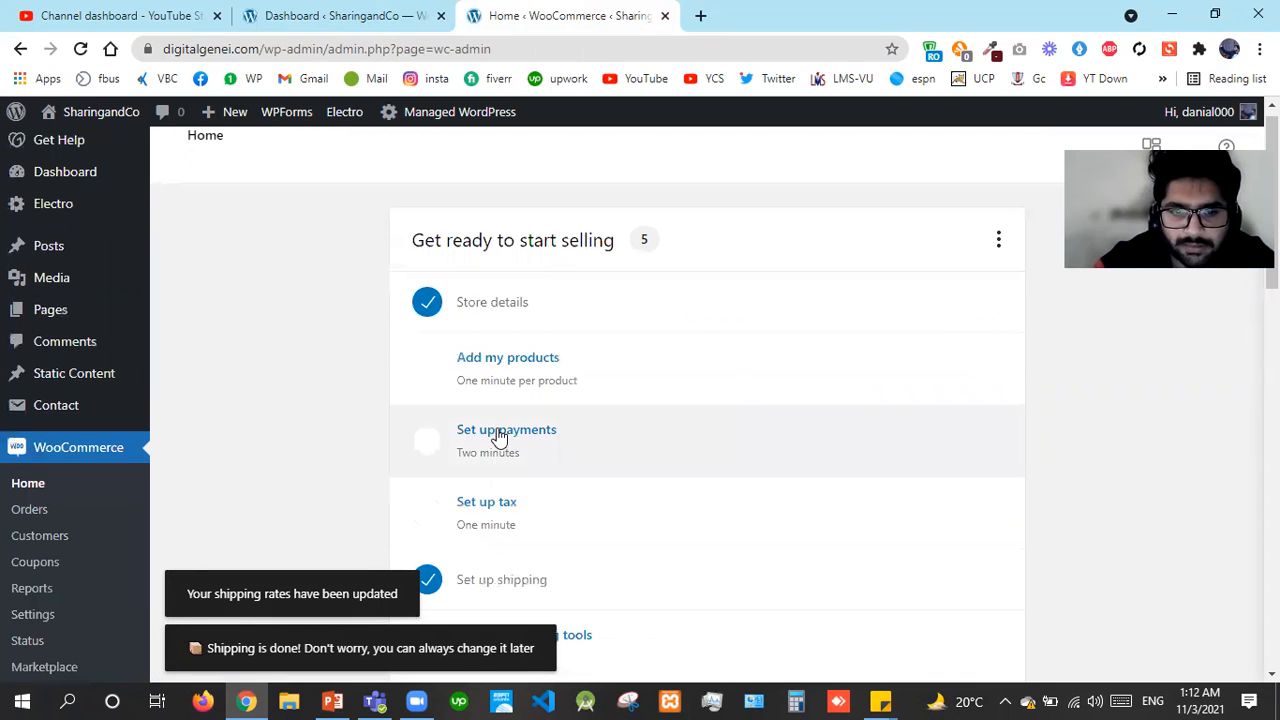
Enable Cash on delivery payments, then configure tax to reach the Standard rates table
click(499, 437)
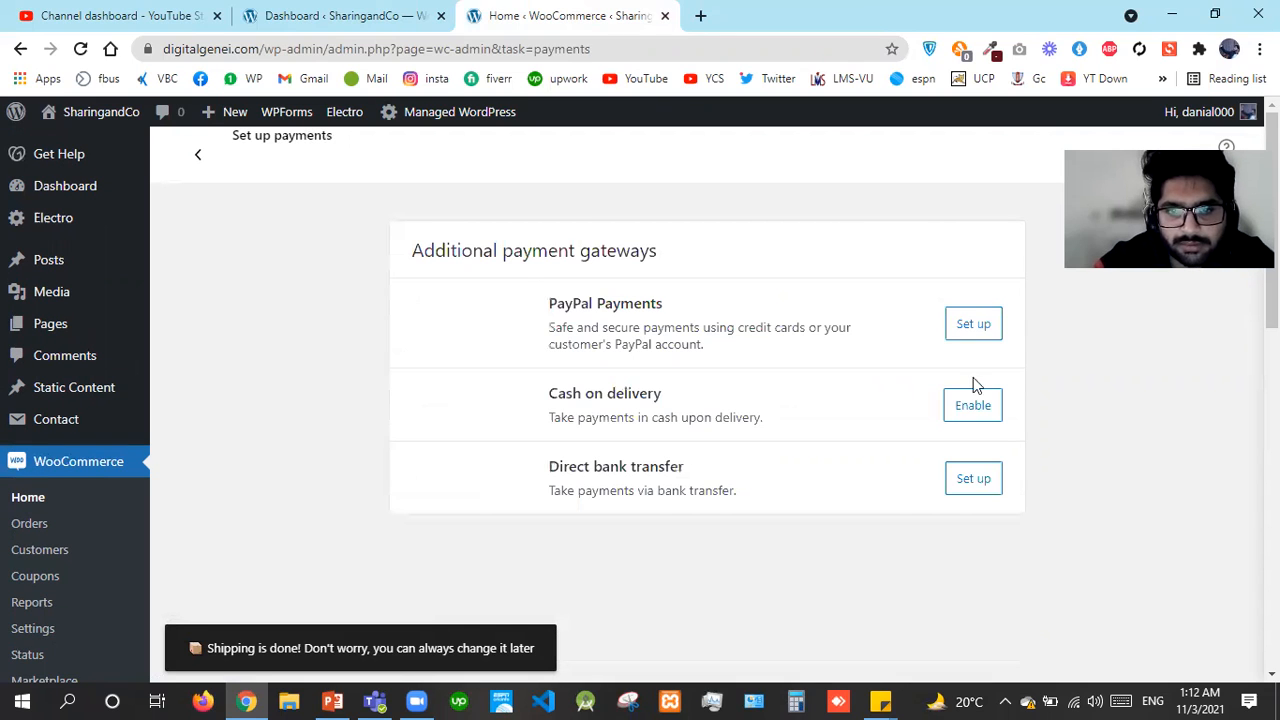
click(964, 413)
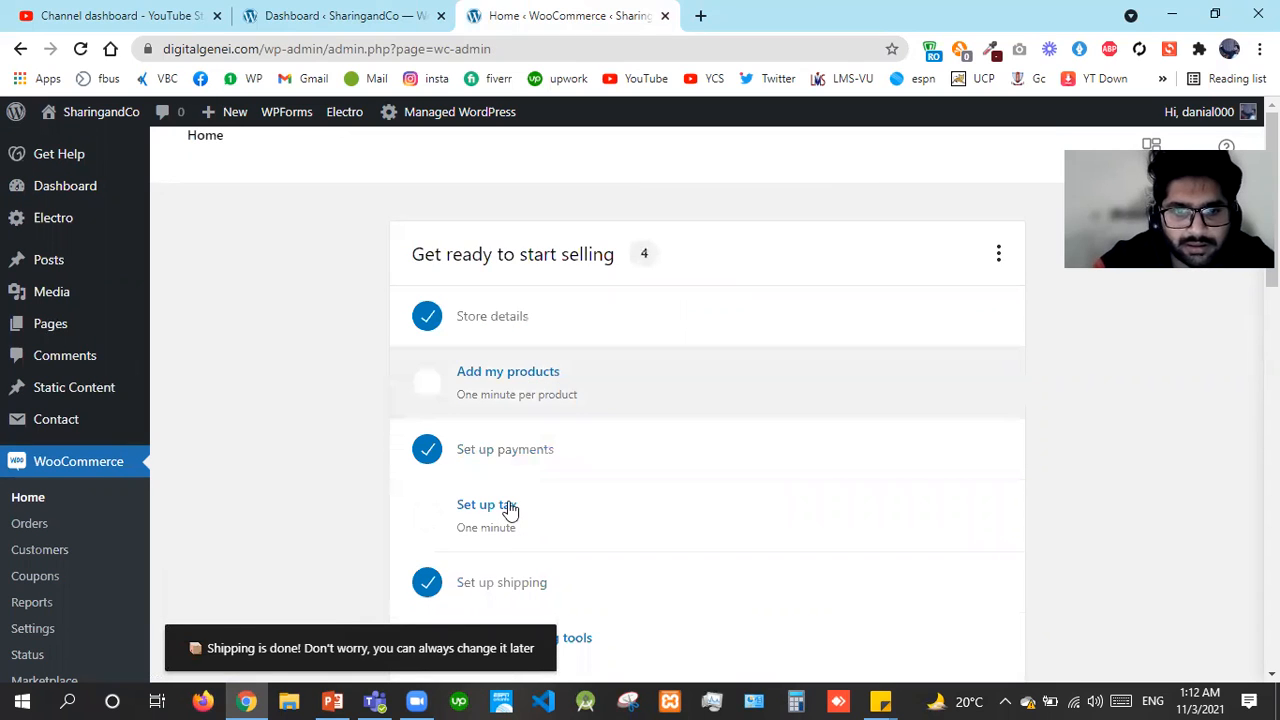
click(509, 507)
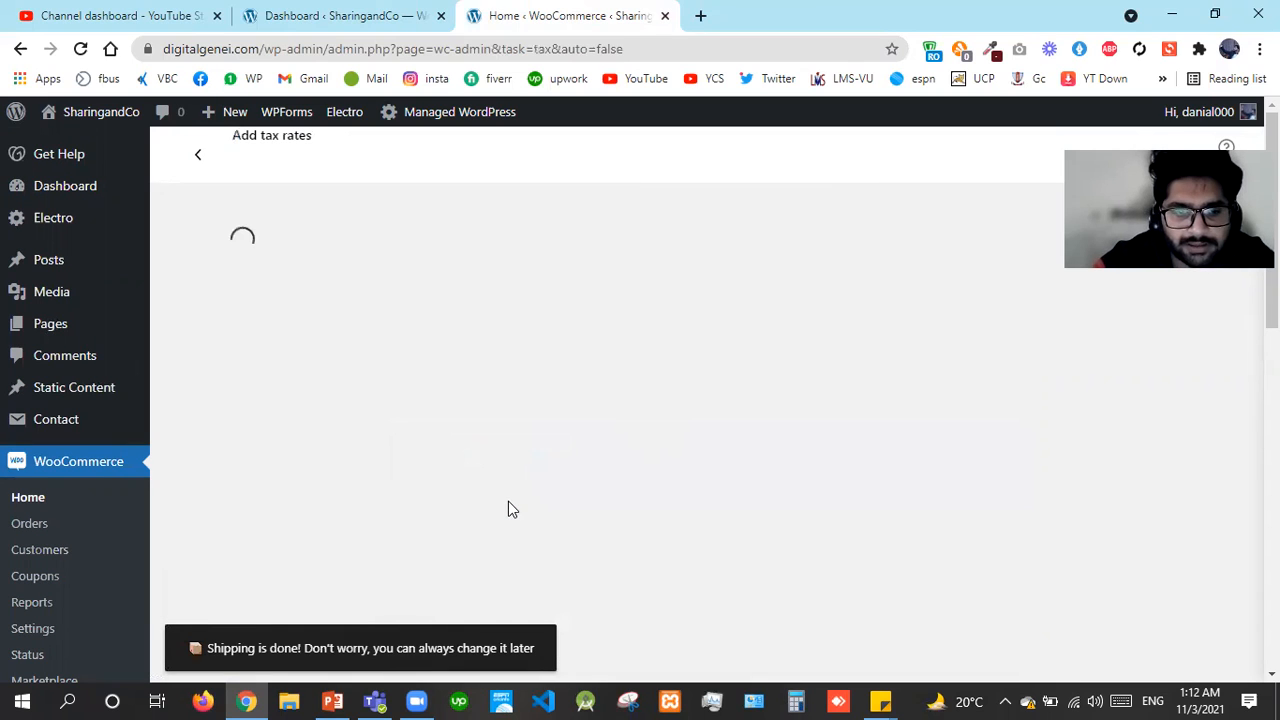
click(489, 408)
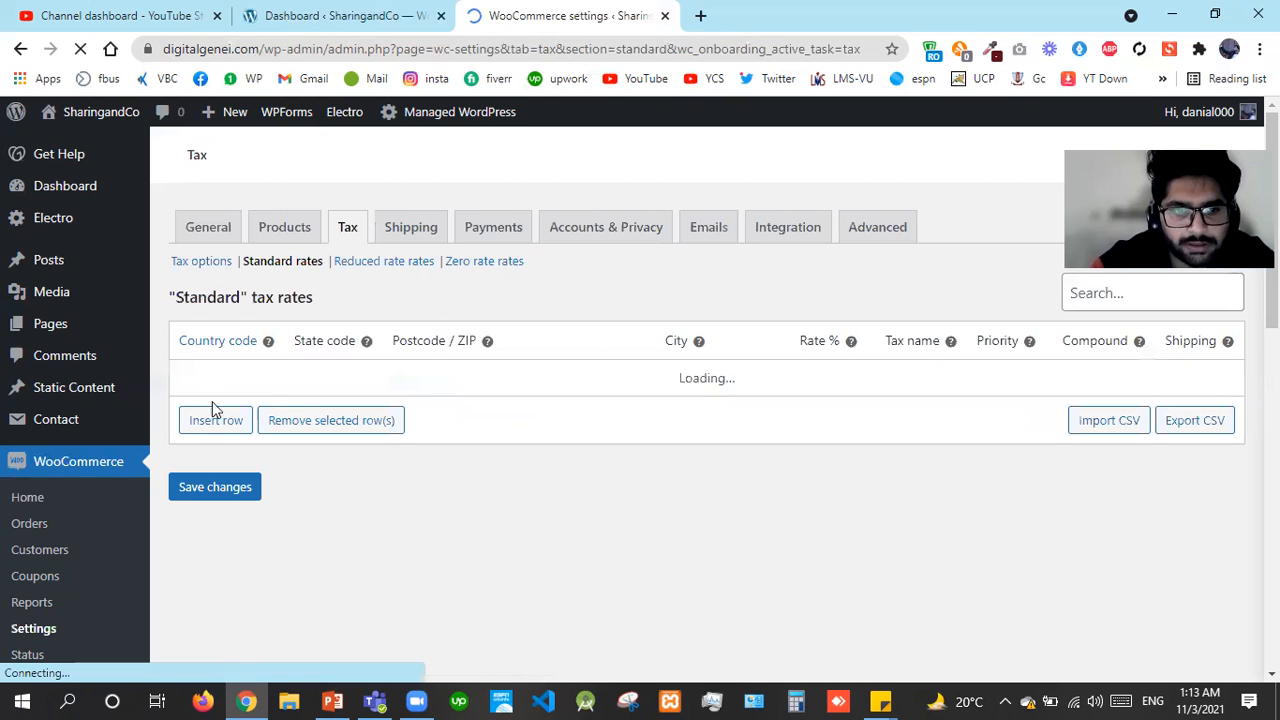
Add a standard tax rate row with country code PK and rate 10%
click(213, 427)
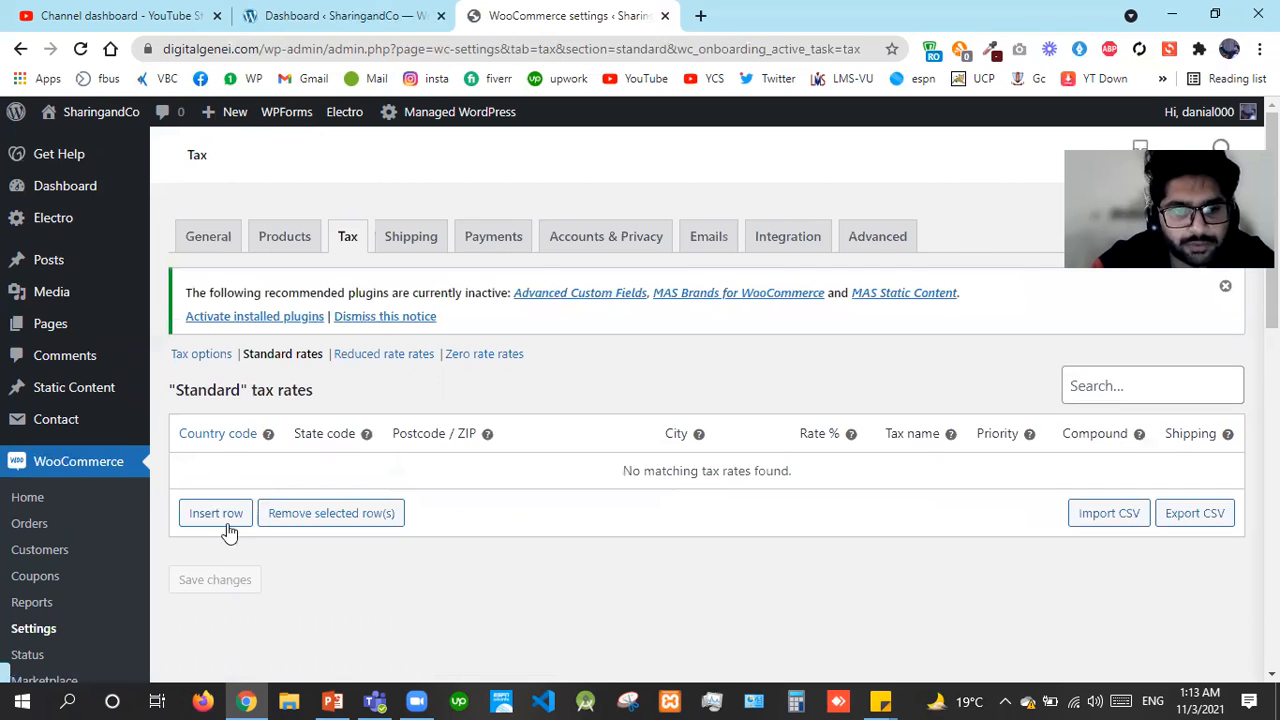
click(224, 525)
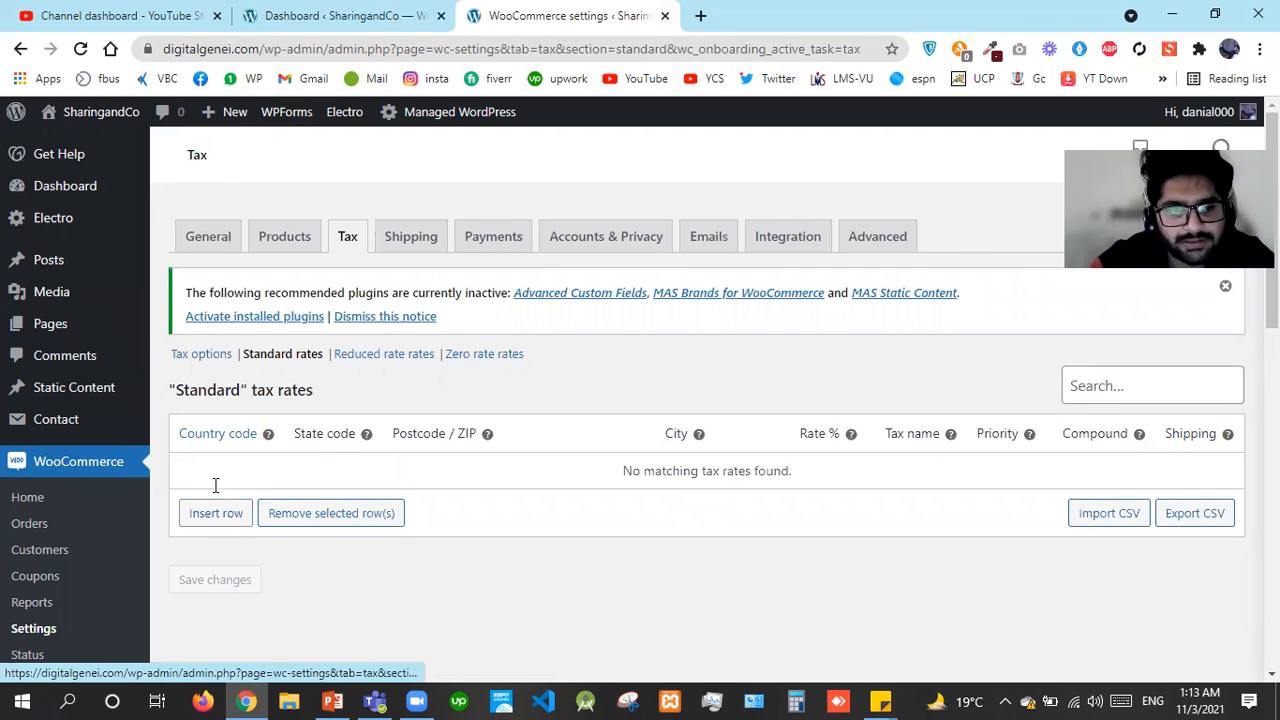
click(211, 476)
text(PK)
click(343, 471)
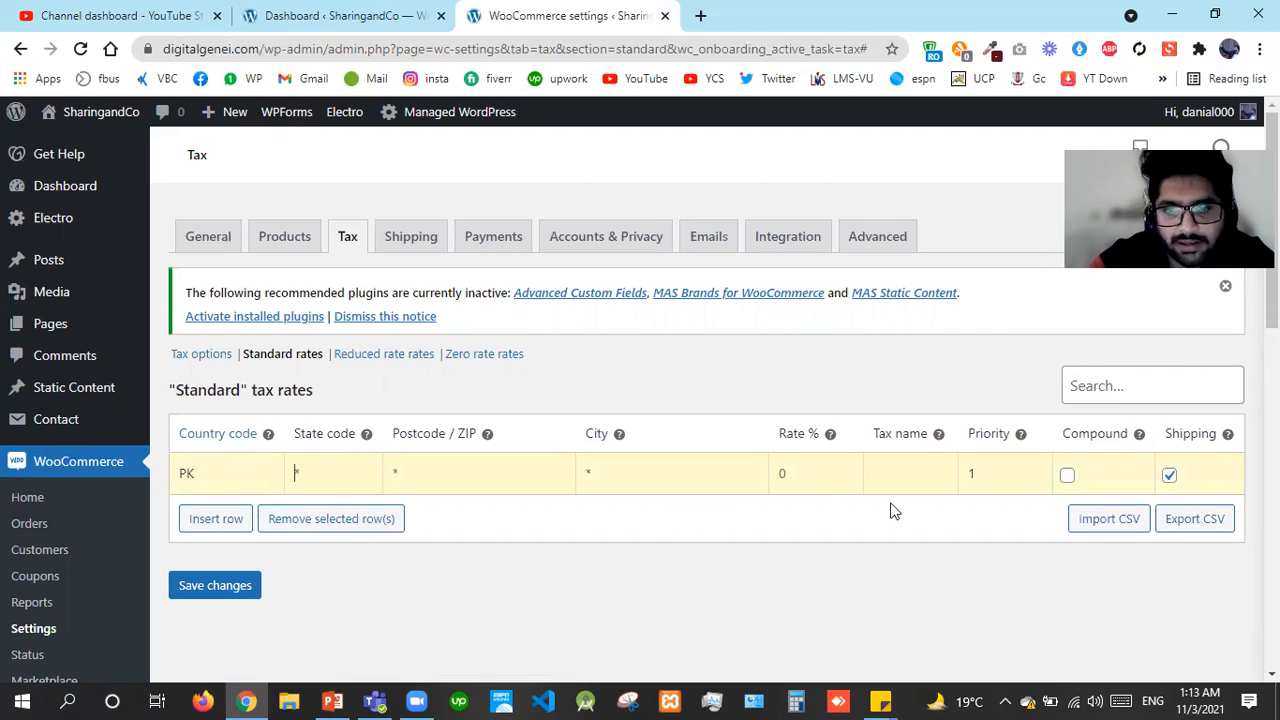
click(773, 472)
text(10)
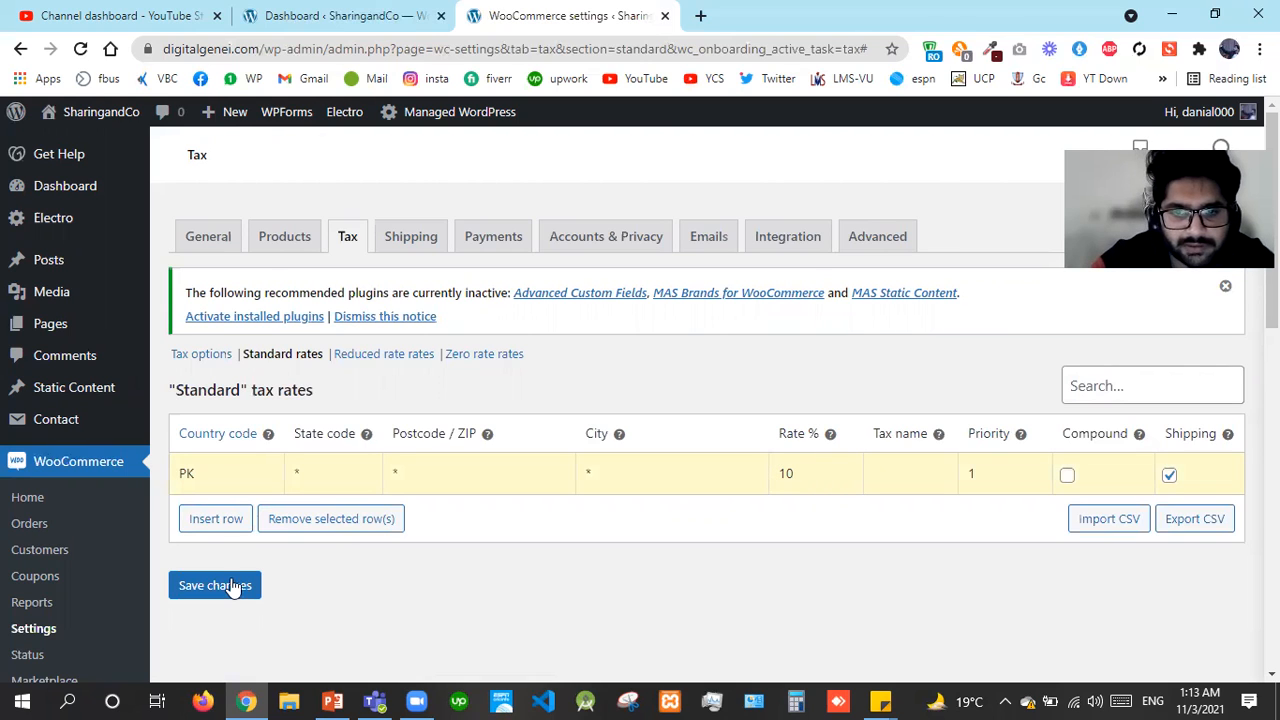
Save the rate, dismiss the inactive-plugins notice, and close the extra Dashboard tab
click(232, 587)
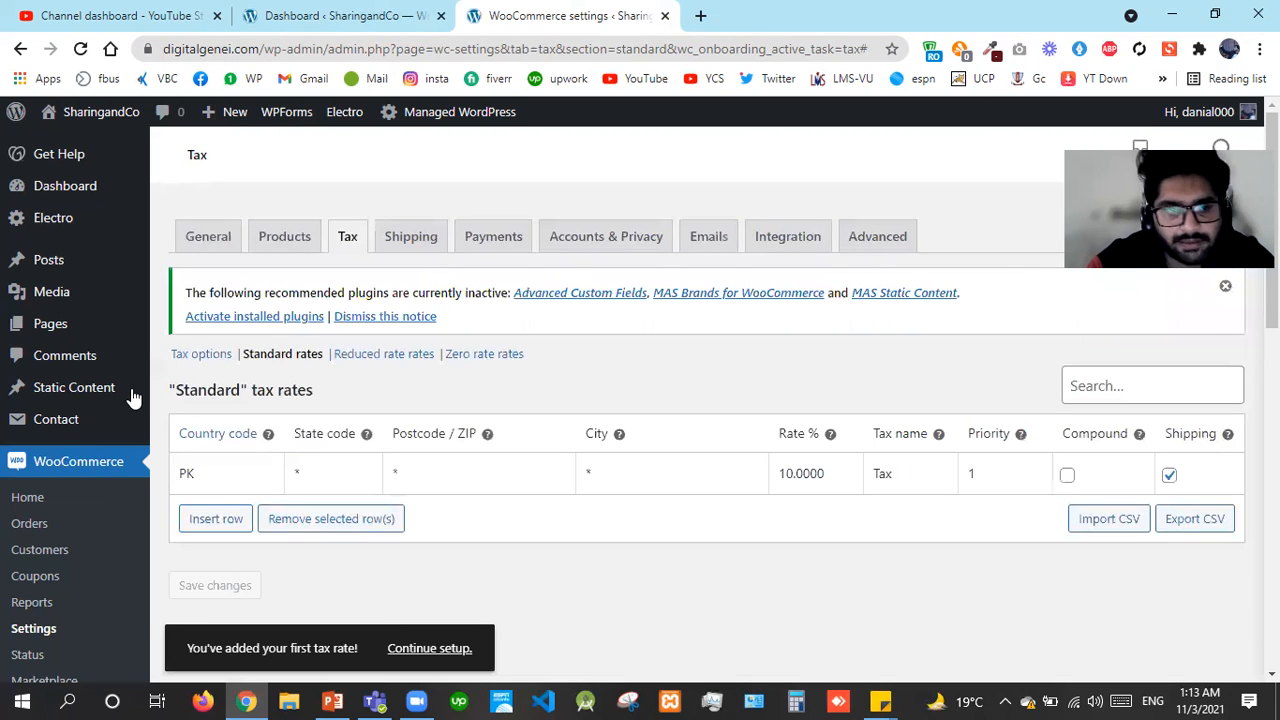
click(386, 317)
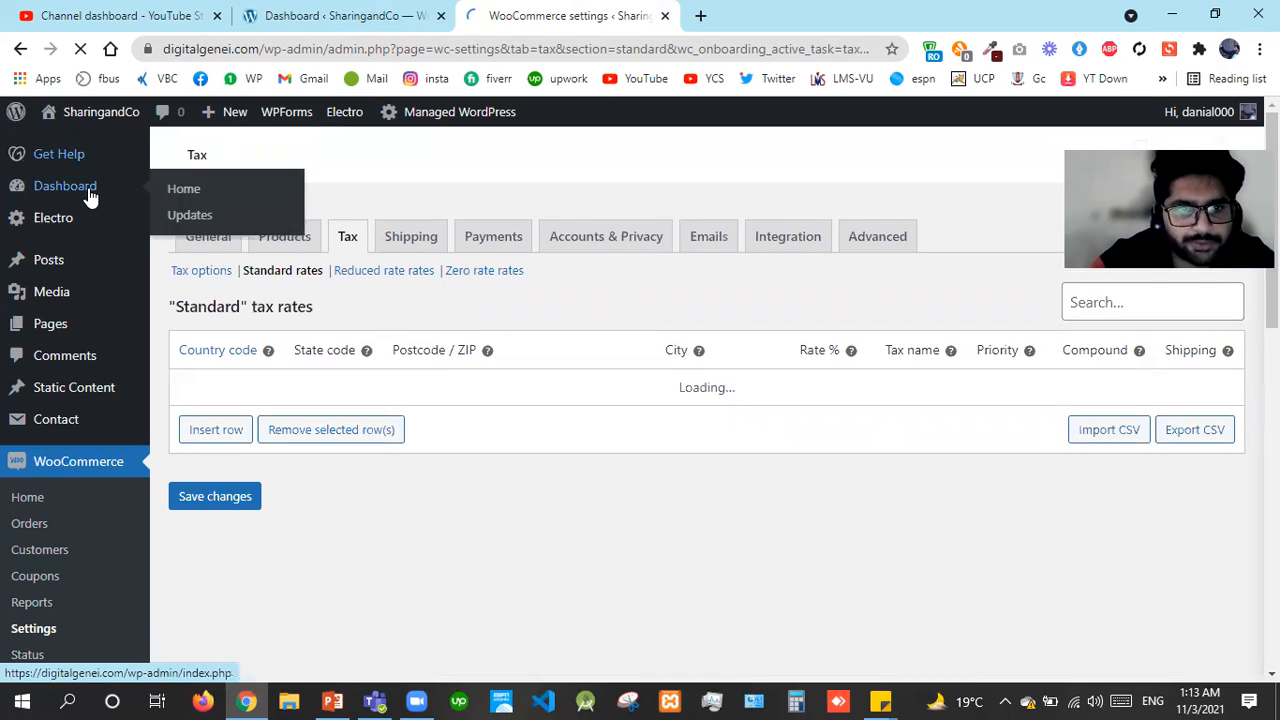
click(441, 16)
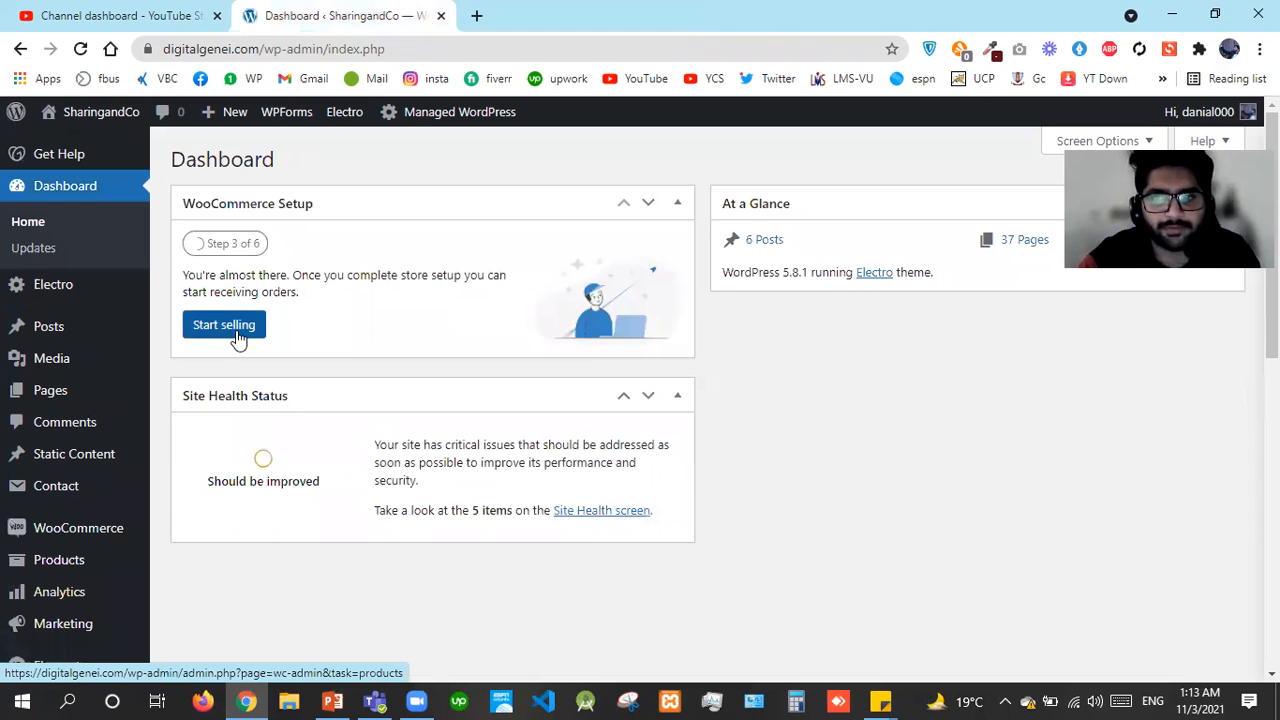
Start selling from the WooCommerce setup checklist and choose to add a product manually
click(238, 340)
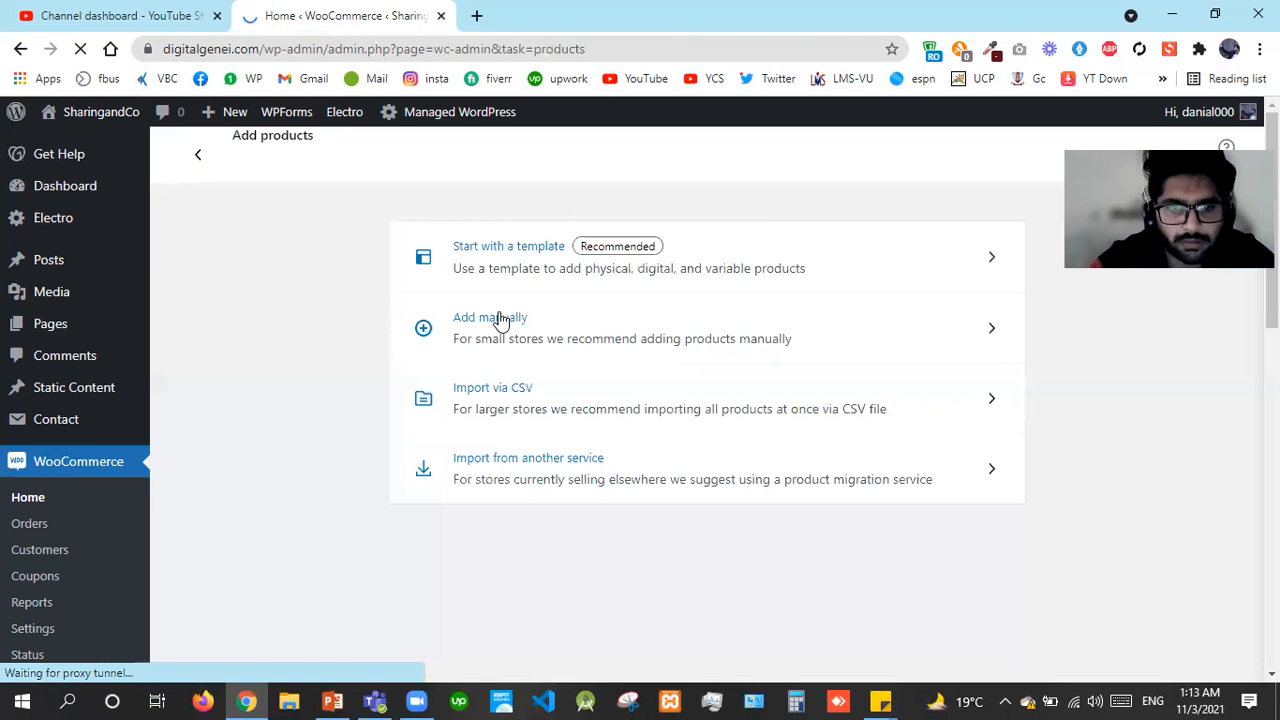
click(500, 320)
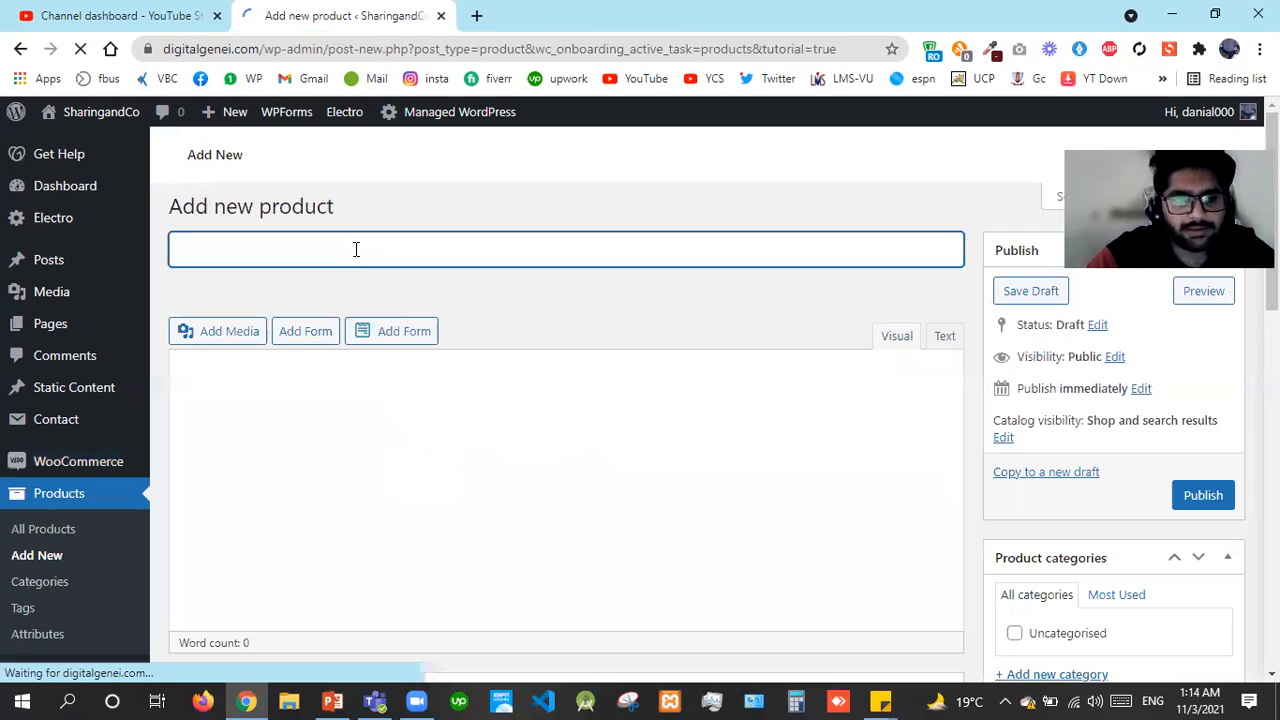
Title the new product 'ABC' and dismiss the product name tour tip
text(ABc)
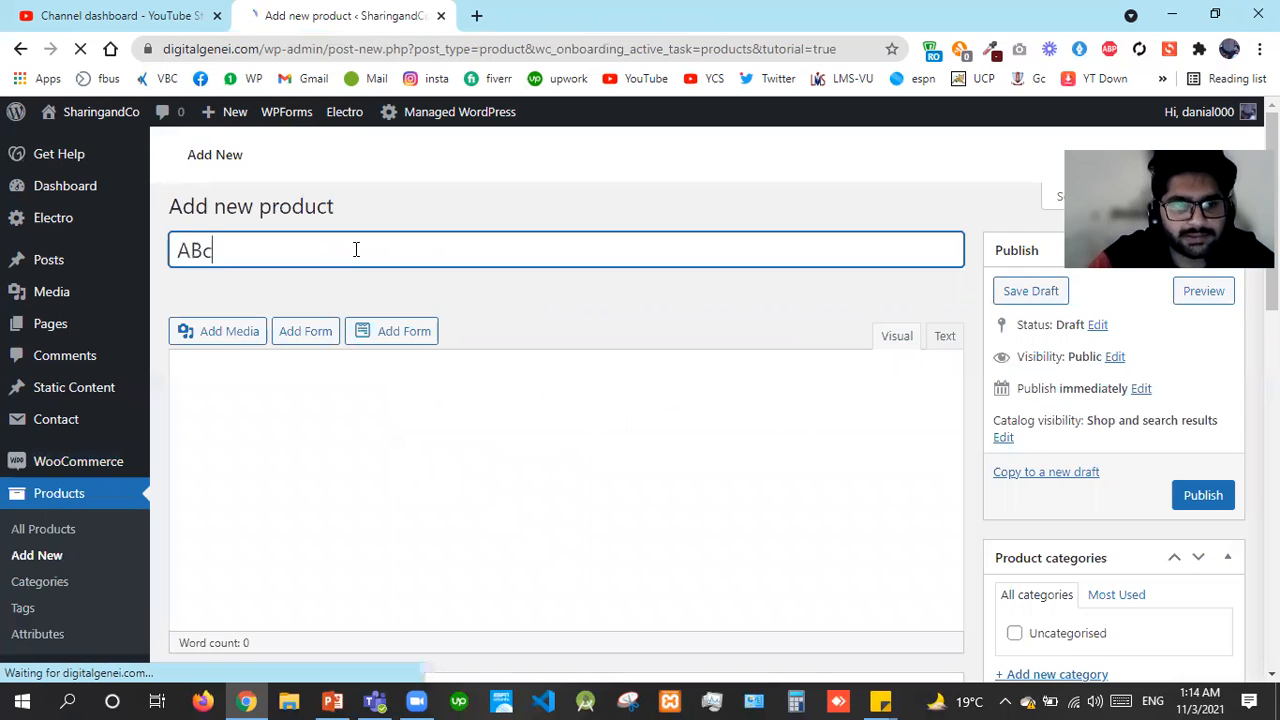
key(BackSpace)
text(C)
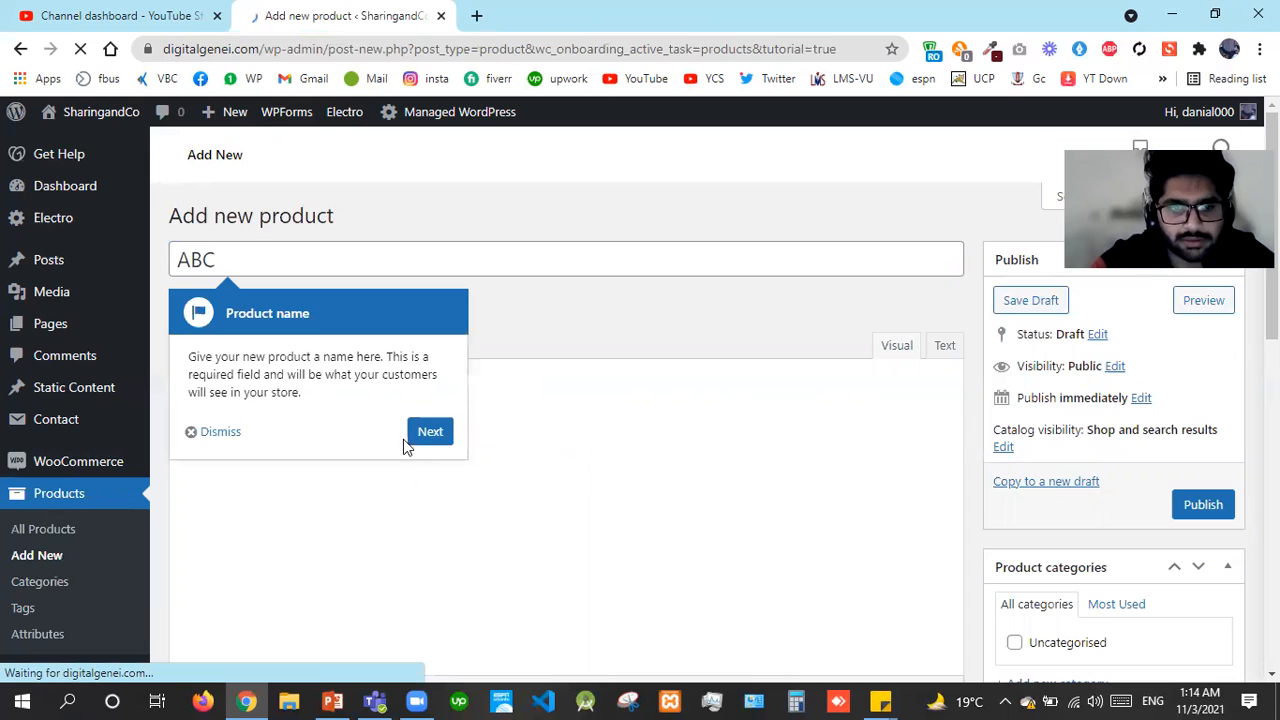
click(230, 436)
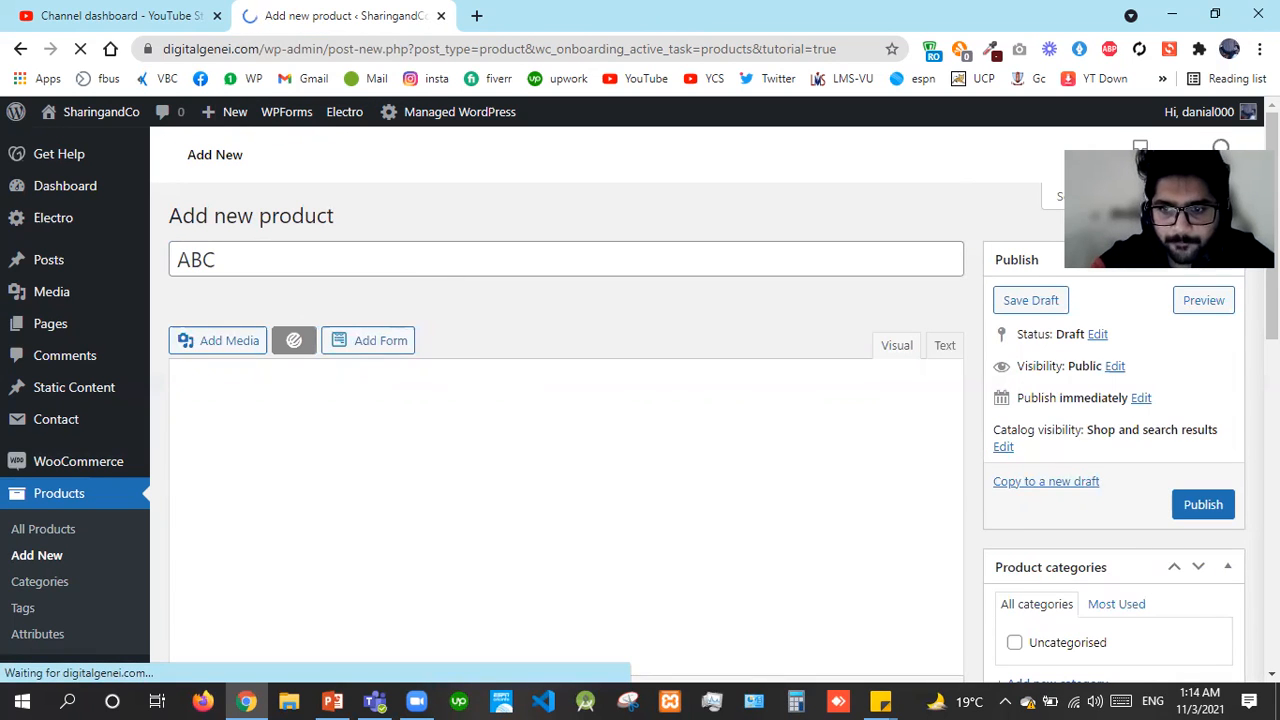
Write the product description 'This is Products Description.'
scroll(1062, 255, down, 5)
scroll(560, 420, down, 1)
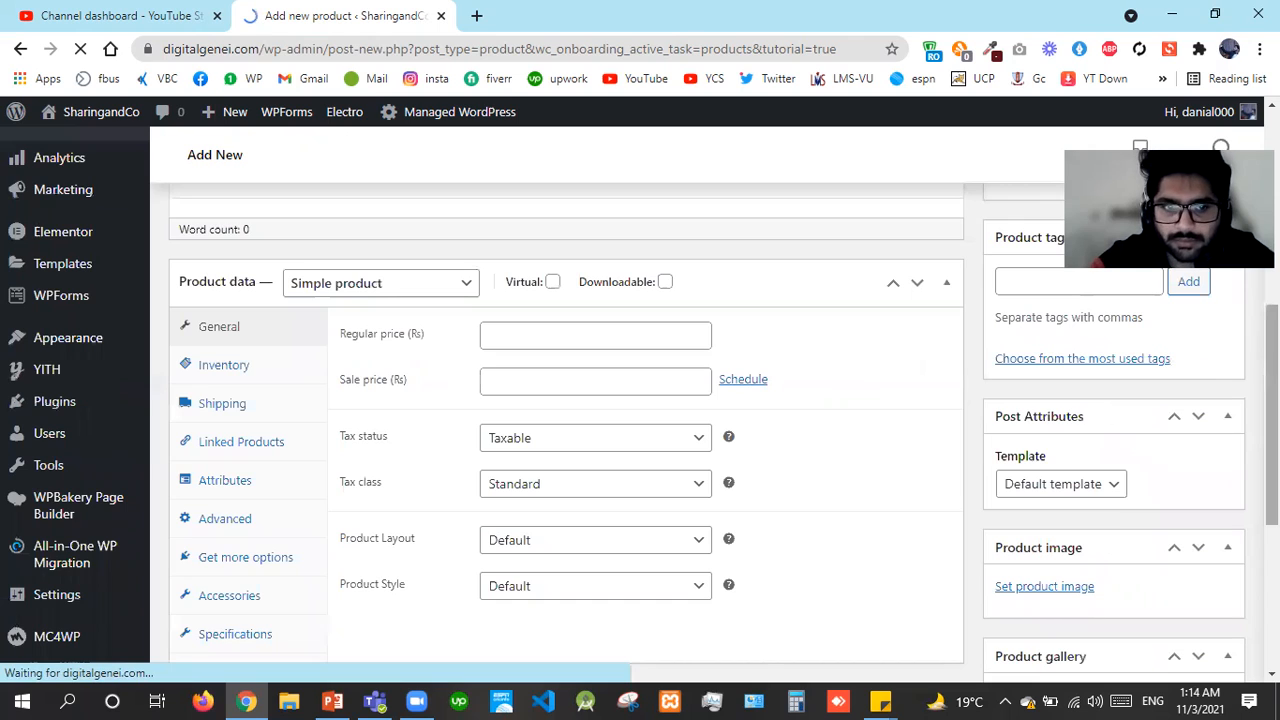
drag(1271, 415, 1271, 222)
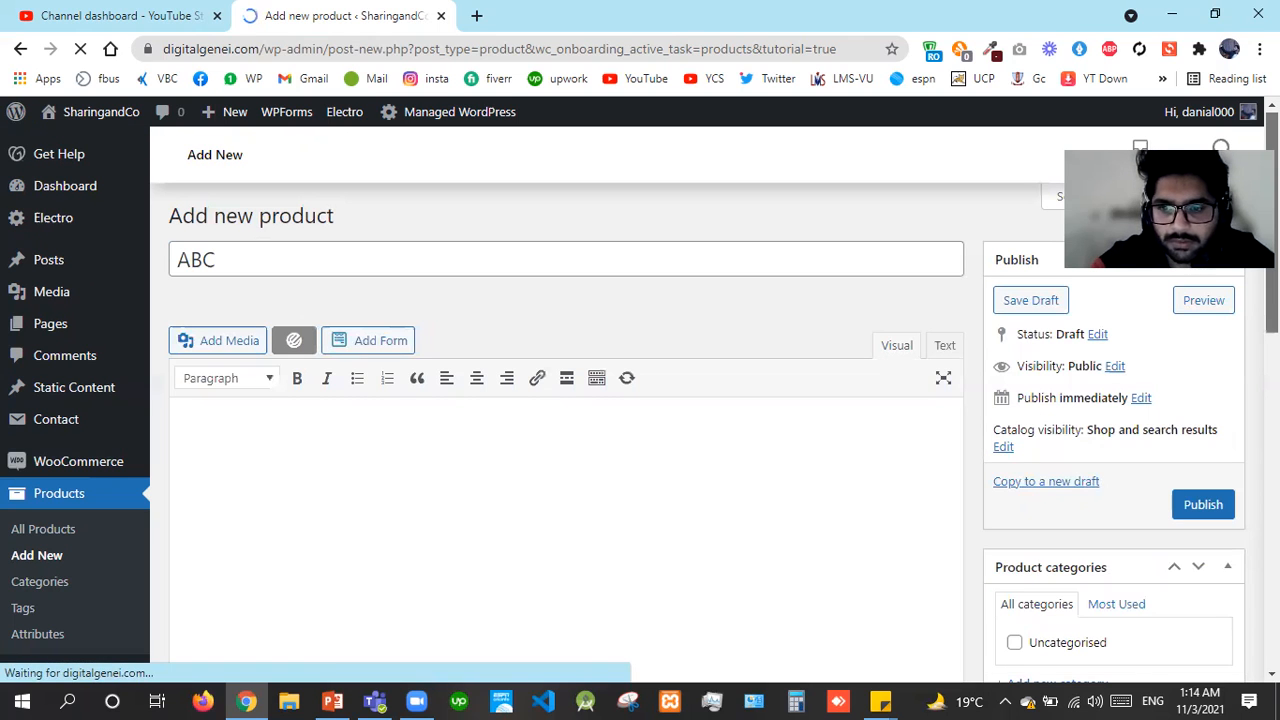
click(648, 557)
text(Rh)
text(i)
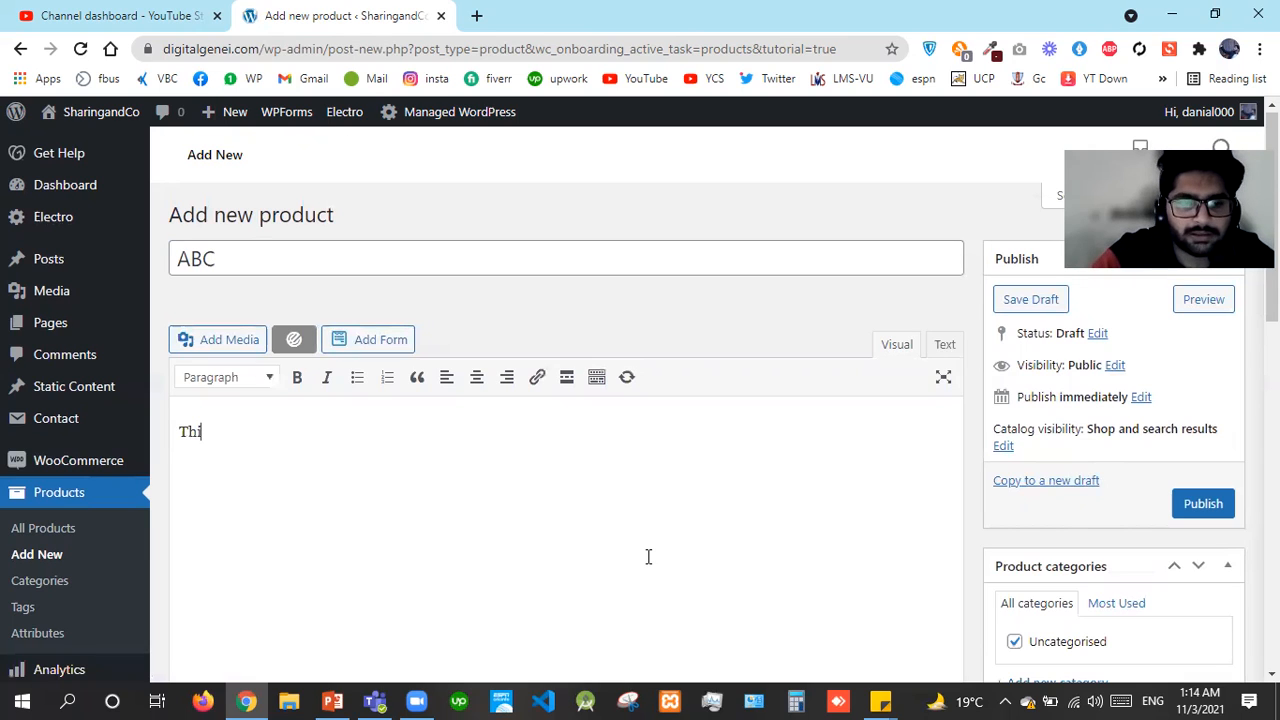
text(s is Pr)
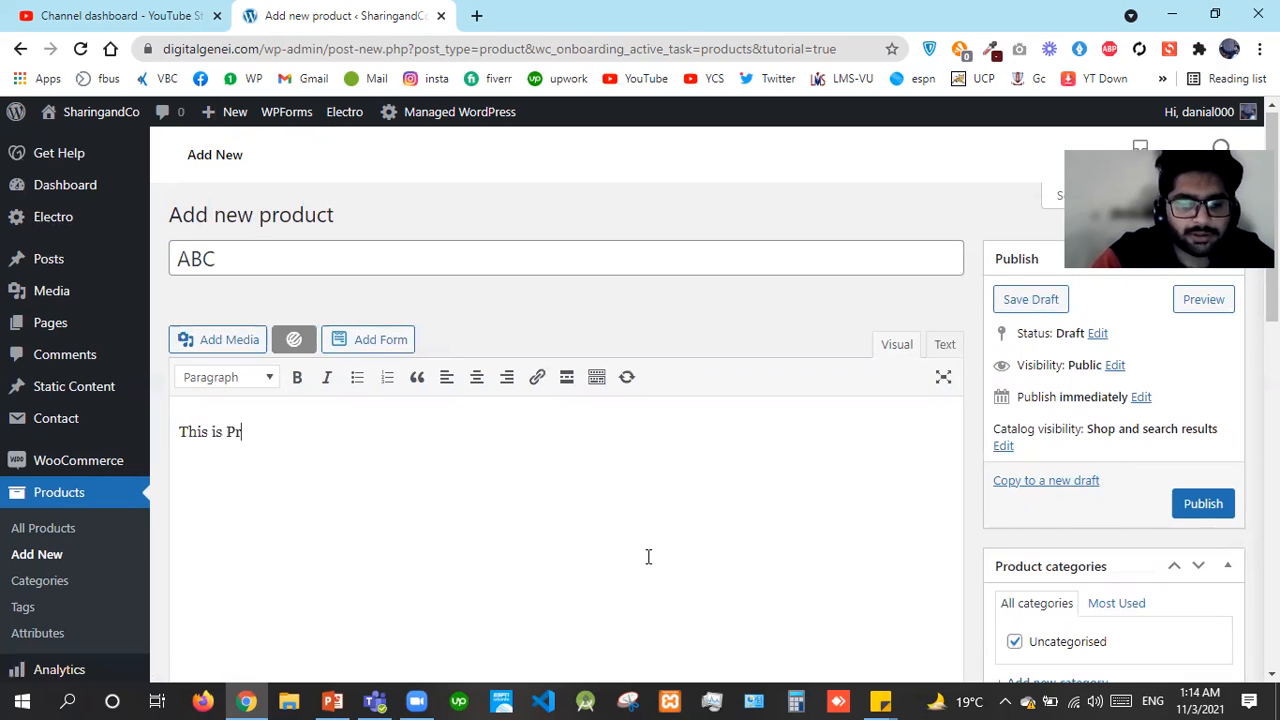
text(oducts Desc)
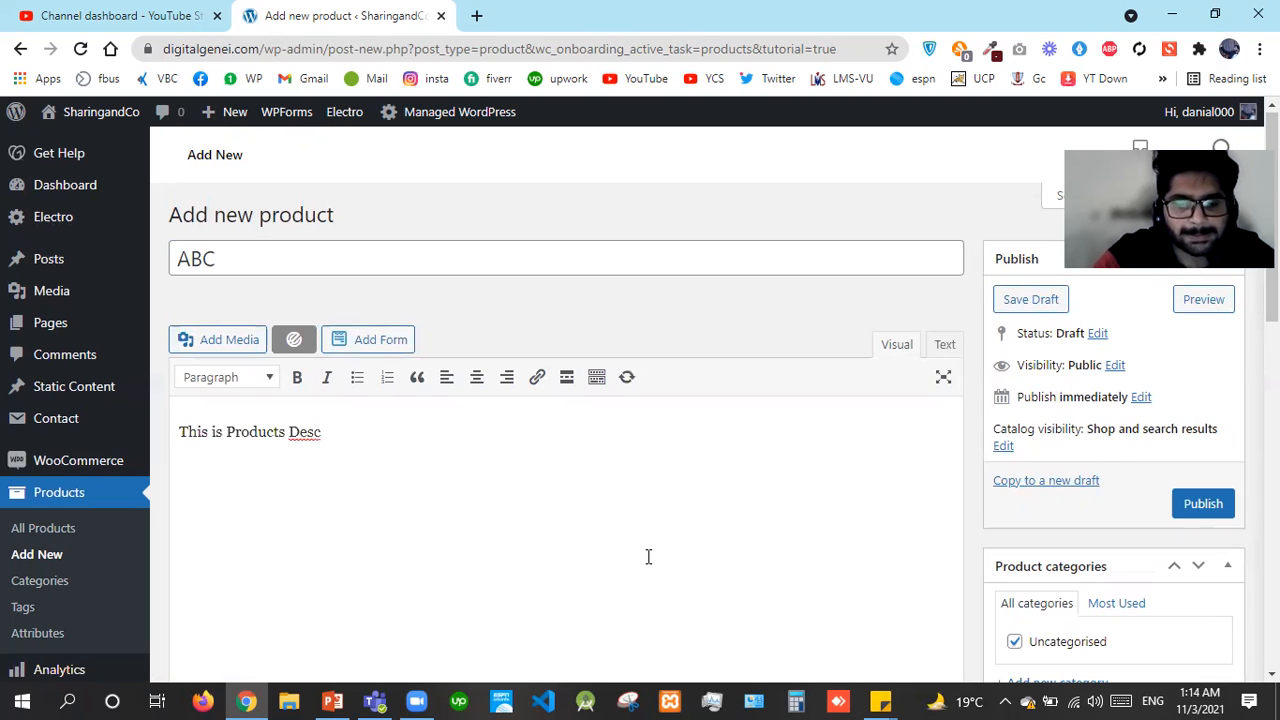
text(ription.)
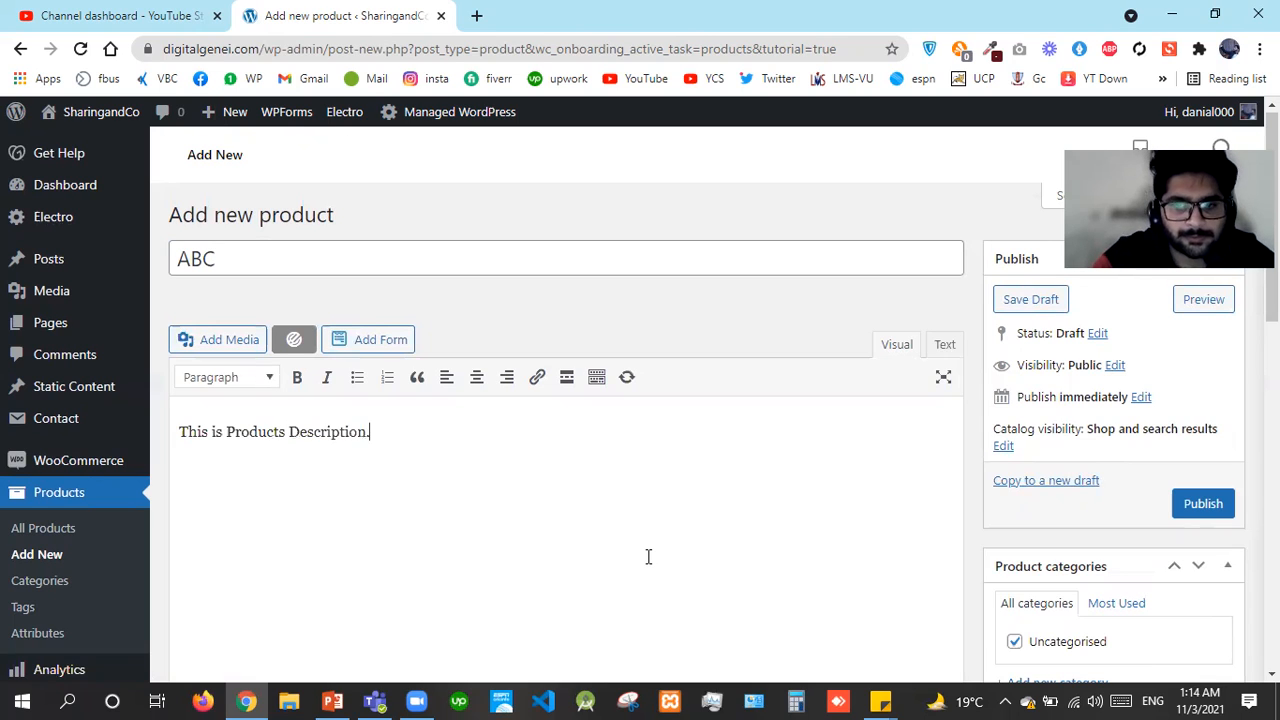
scroll(648, 557, down, 10)
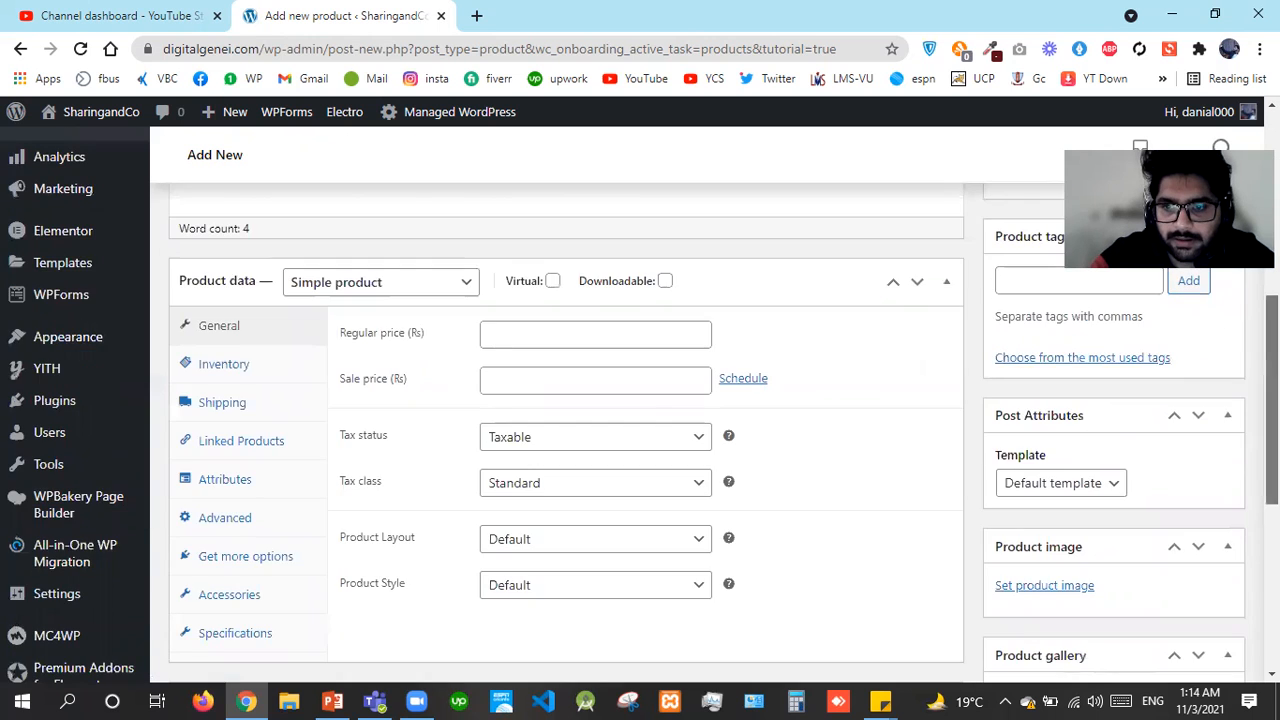
scroll(980, 428, up, 3)
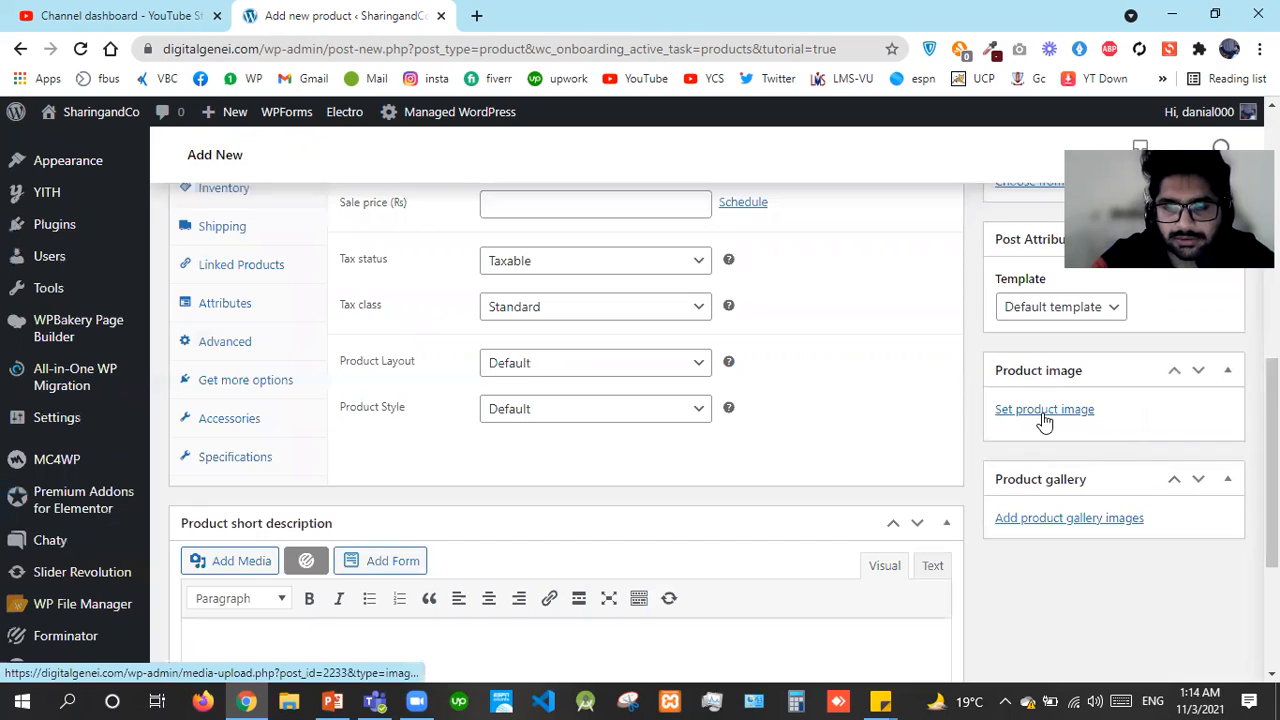
Set the zante-greece pool photo from the Media Library as the product image and publish ABC
click(1044, 411)
click(258, 188)
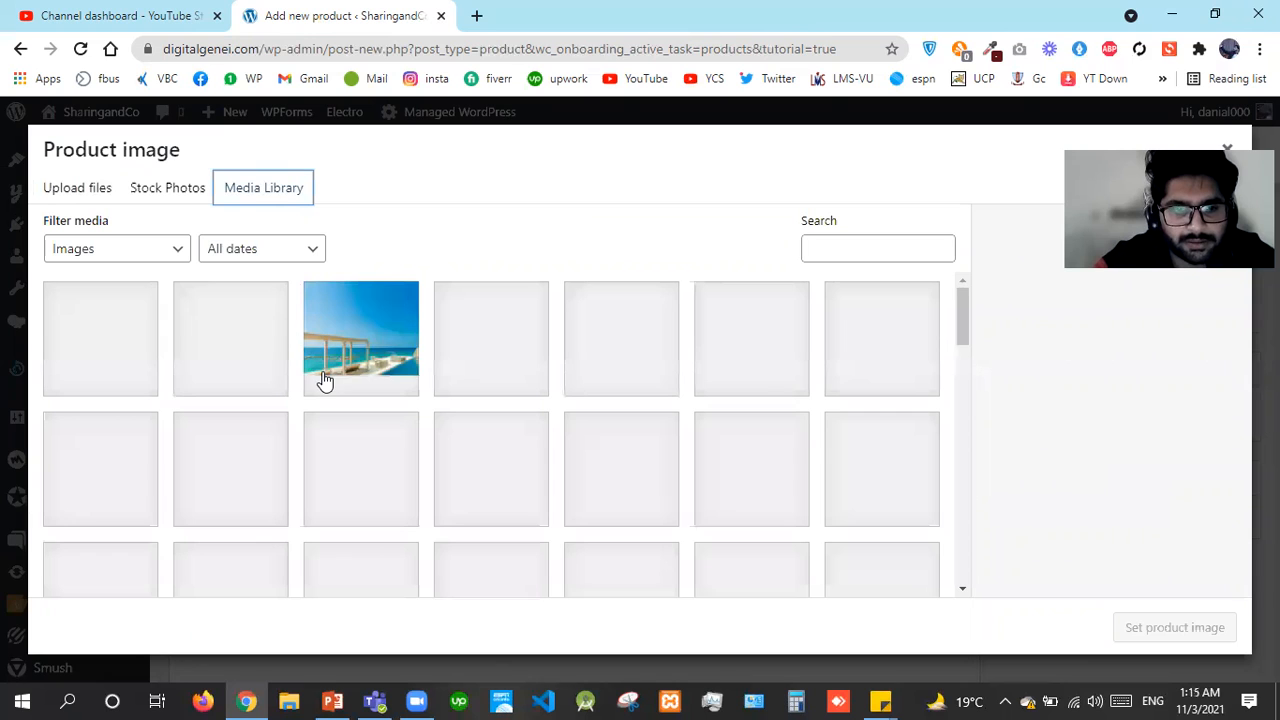
click(323, 380)
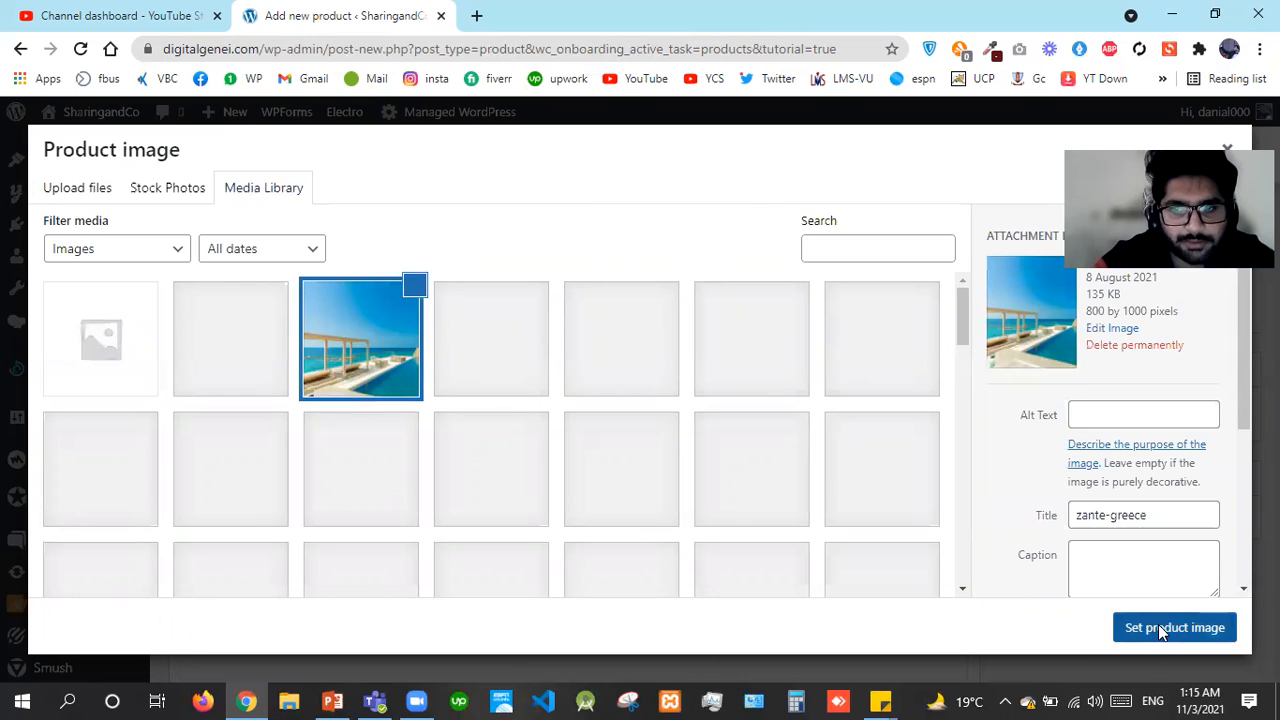
click(1160, 628)
scroll(640, 420, down, 1)
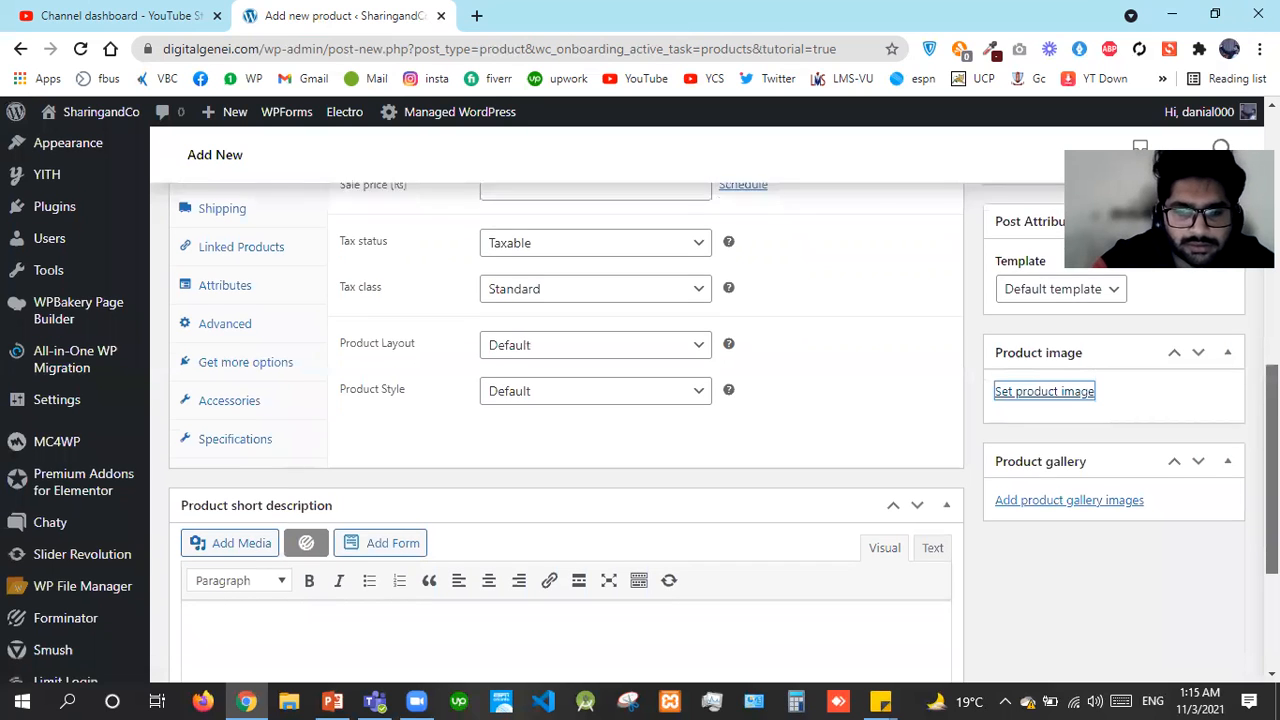
scroll(640, 420, up, 3)
scroll(1040, 497, up, 1)
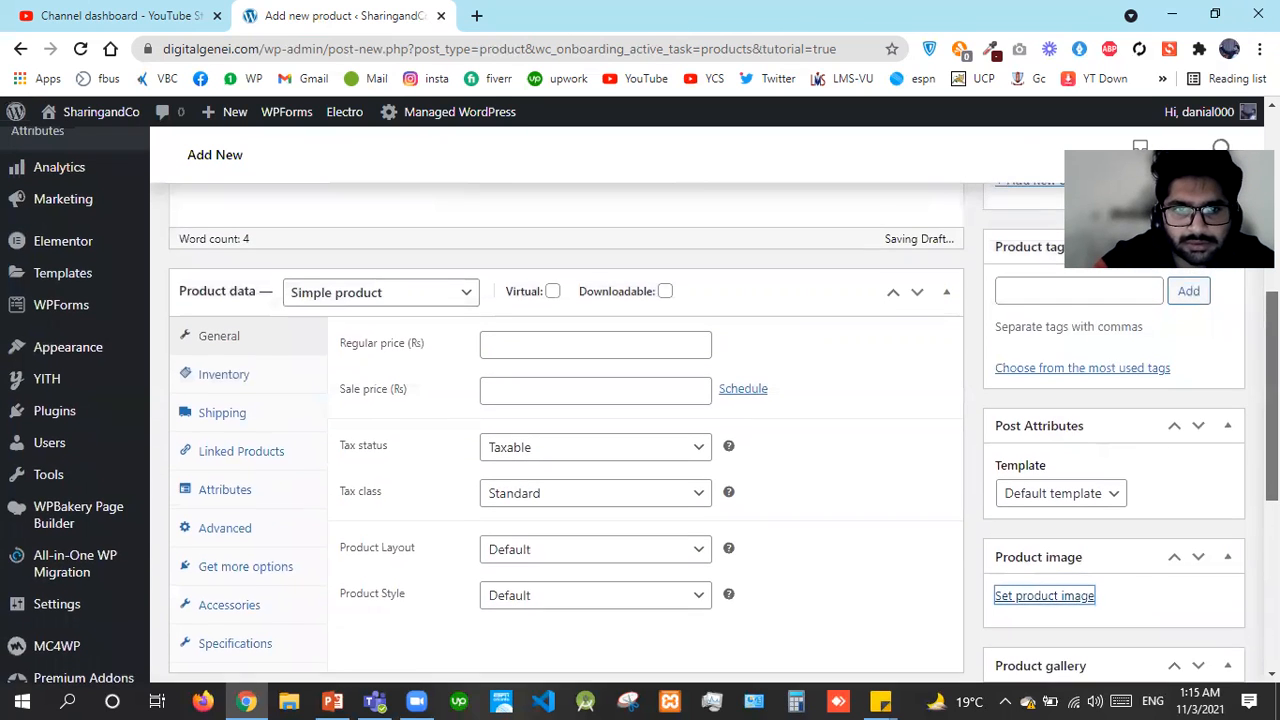
scroll(1040, 497, down, 2)
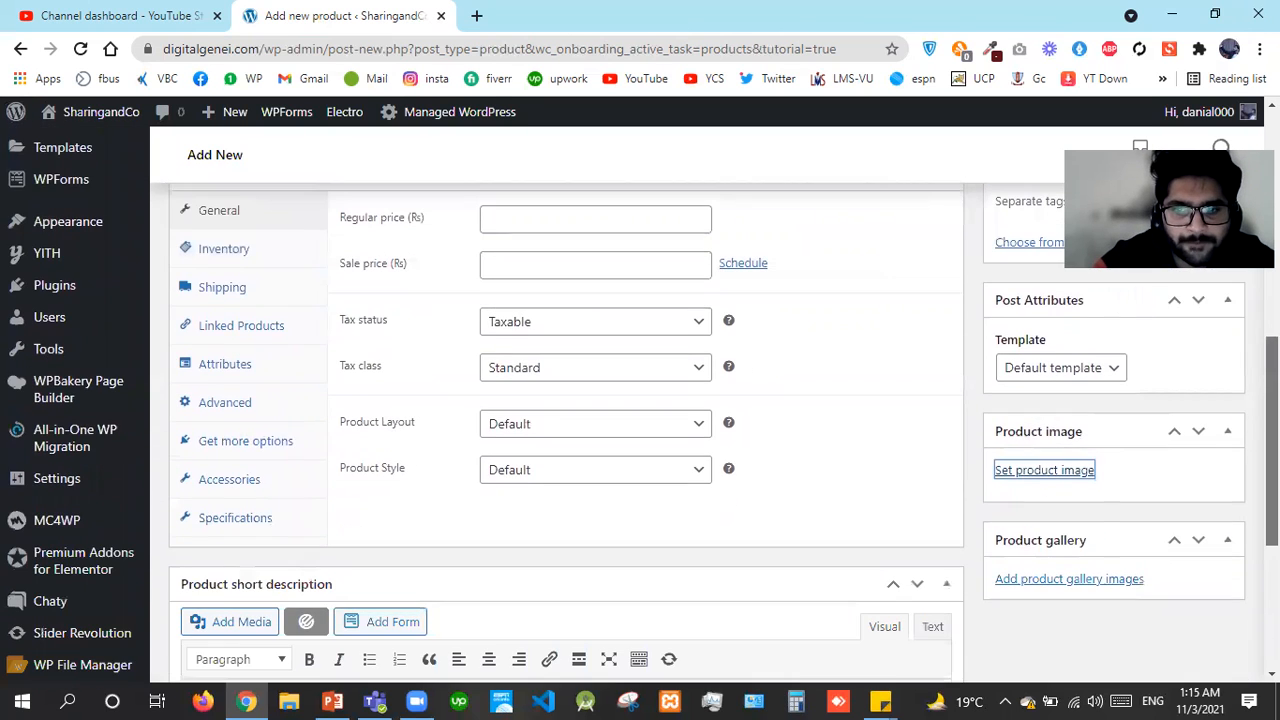
click(1040, 471)
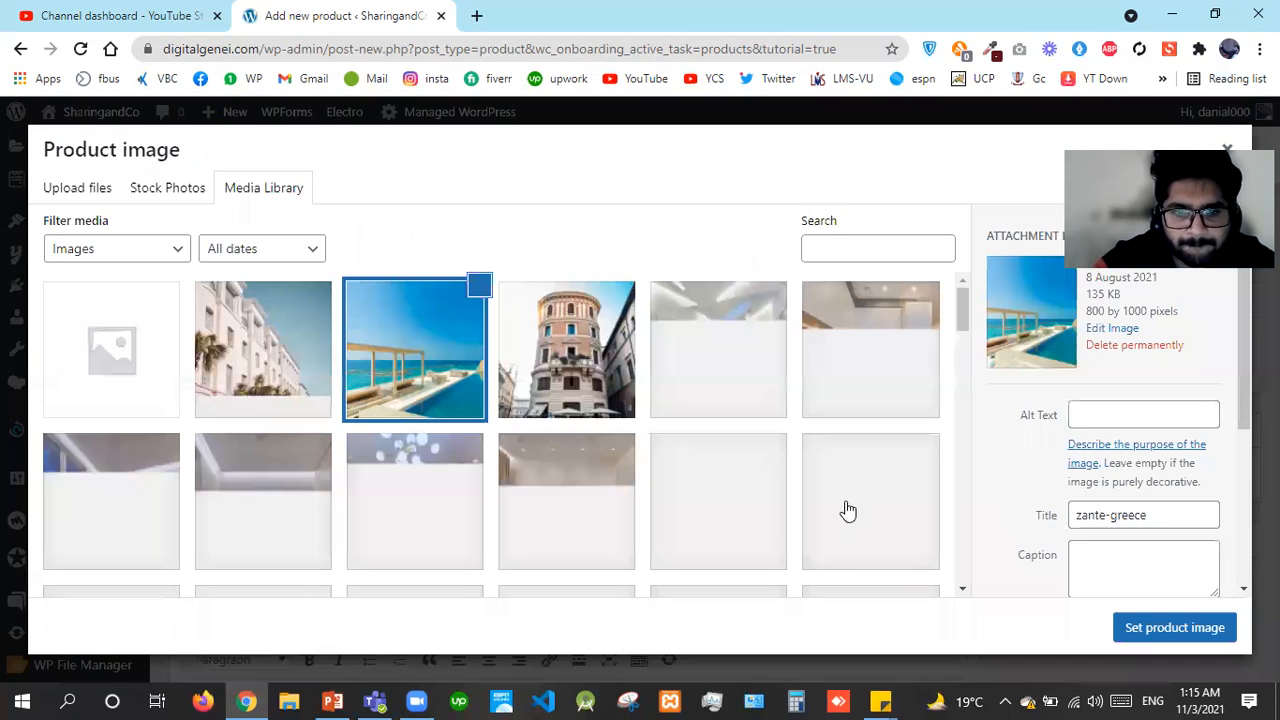
click(1175, 627)
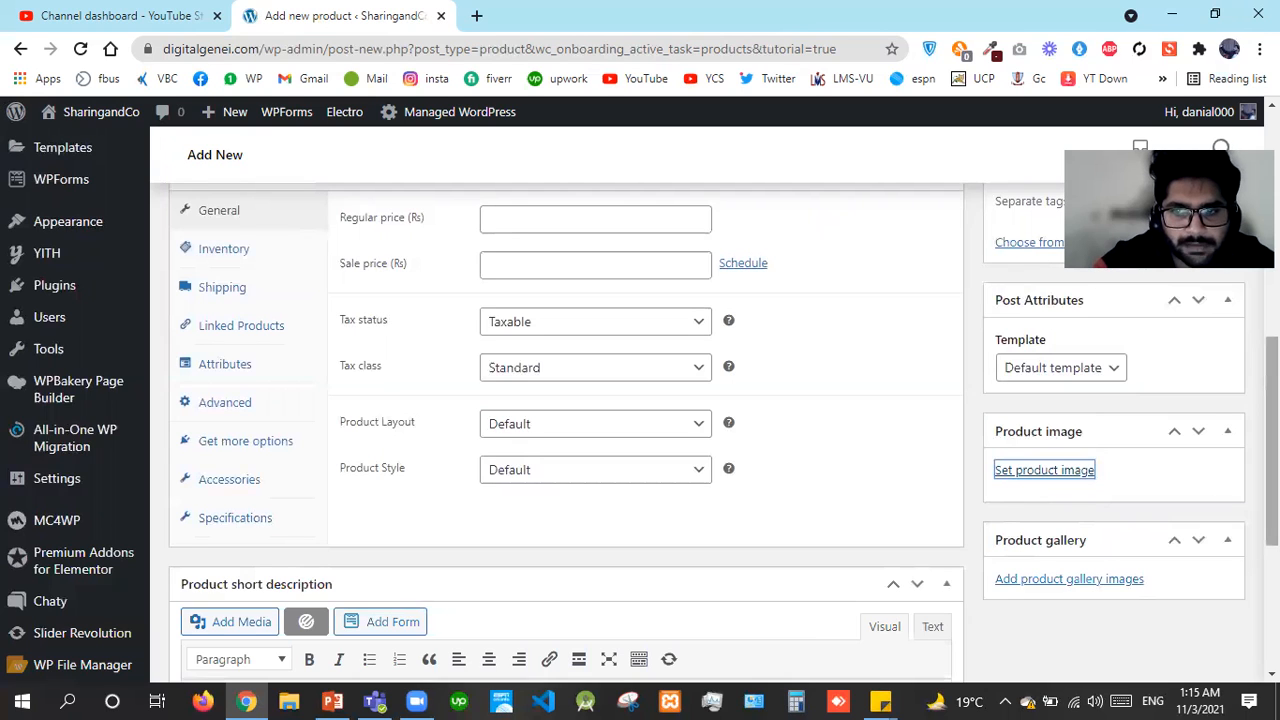
scroll(1205, 407, up, 5)
click(1205, 400)
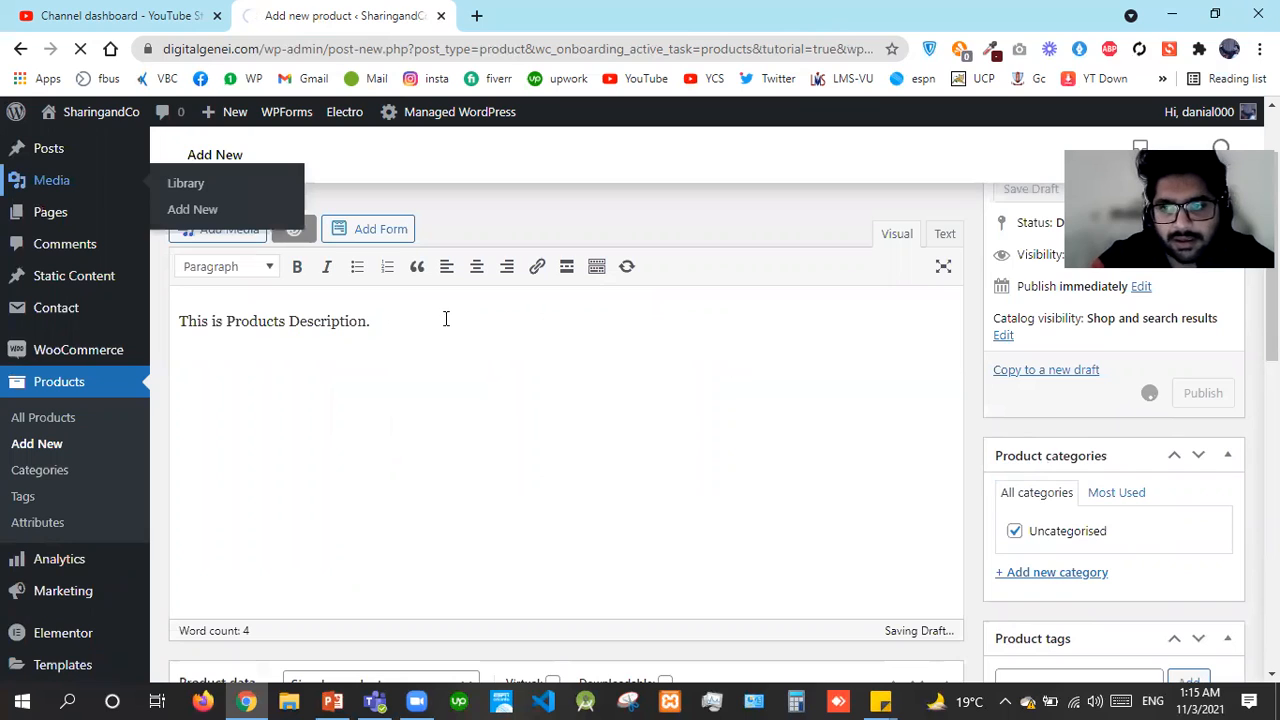
Open the Dashboard in a new tab and reload it, then return to the published ABC product
scroll(40, 190, up, 2)
middle_click(40, 190)
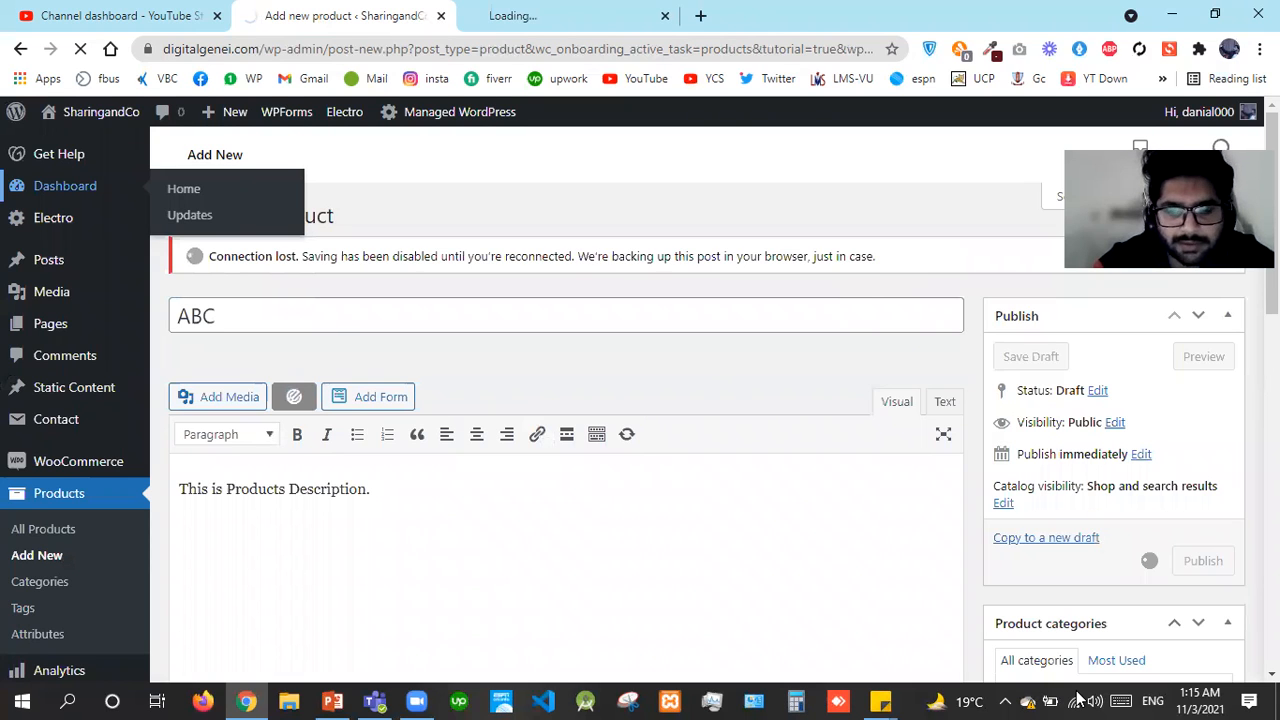
mouse_move(1077, 700)
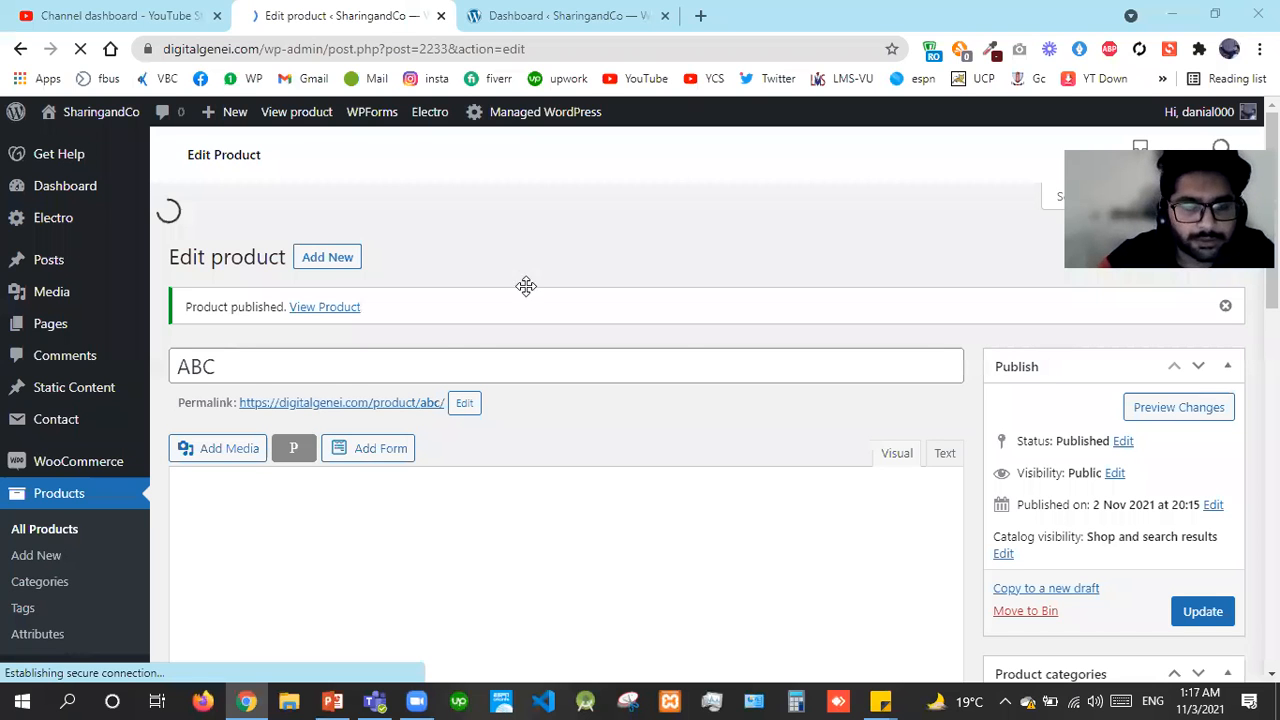
click(569, 12)
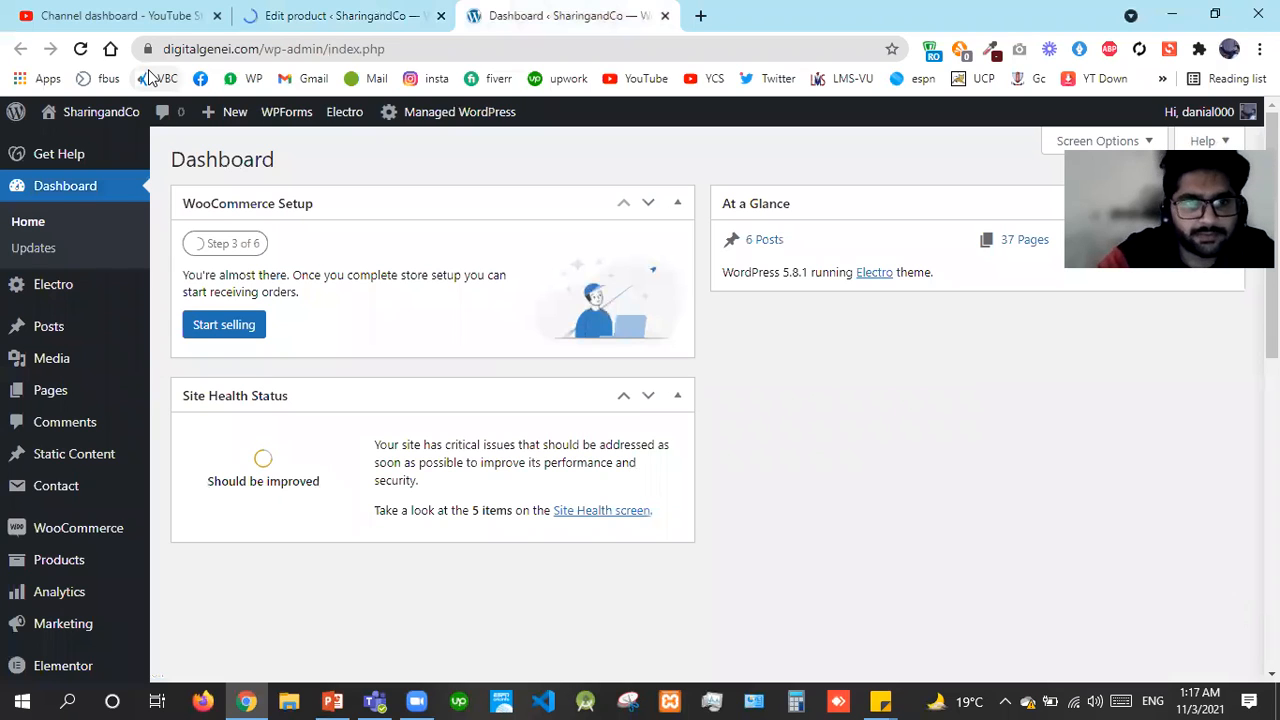
key(F5)
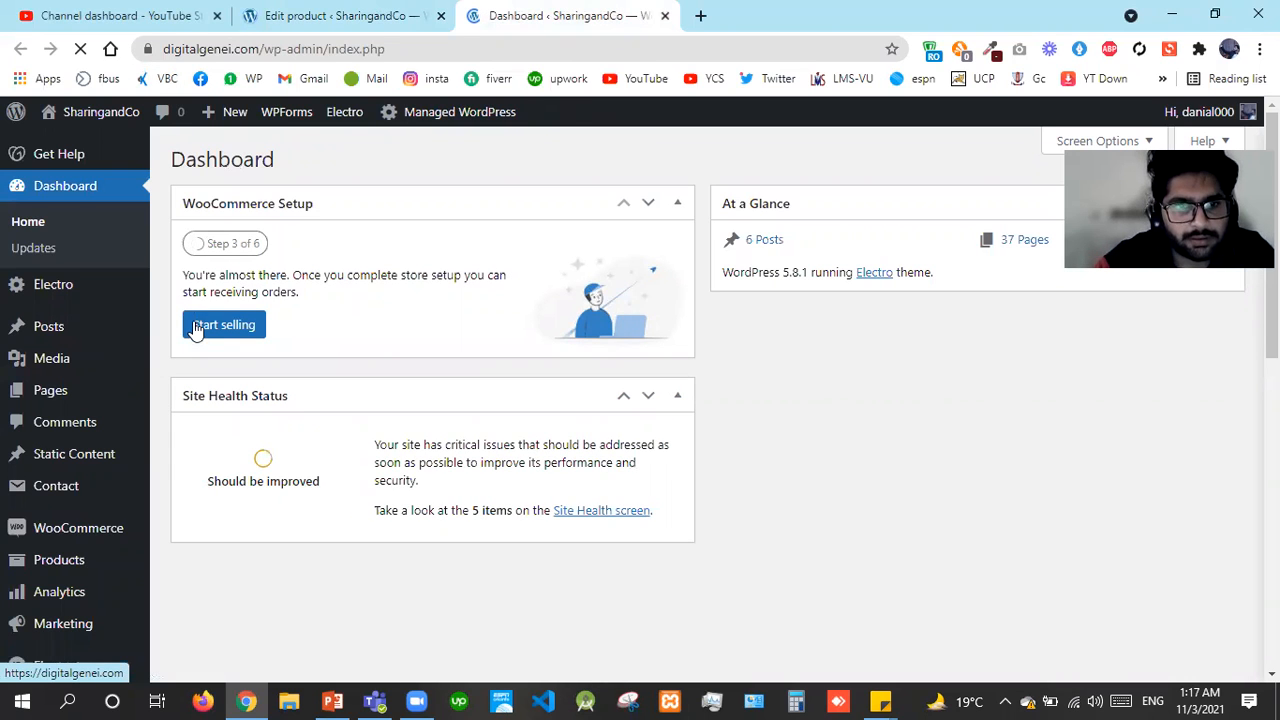
click(386, 10)
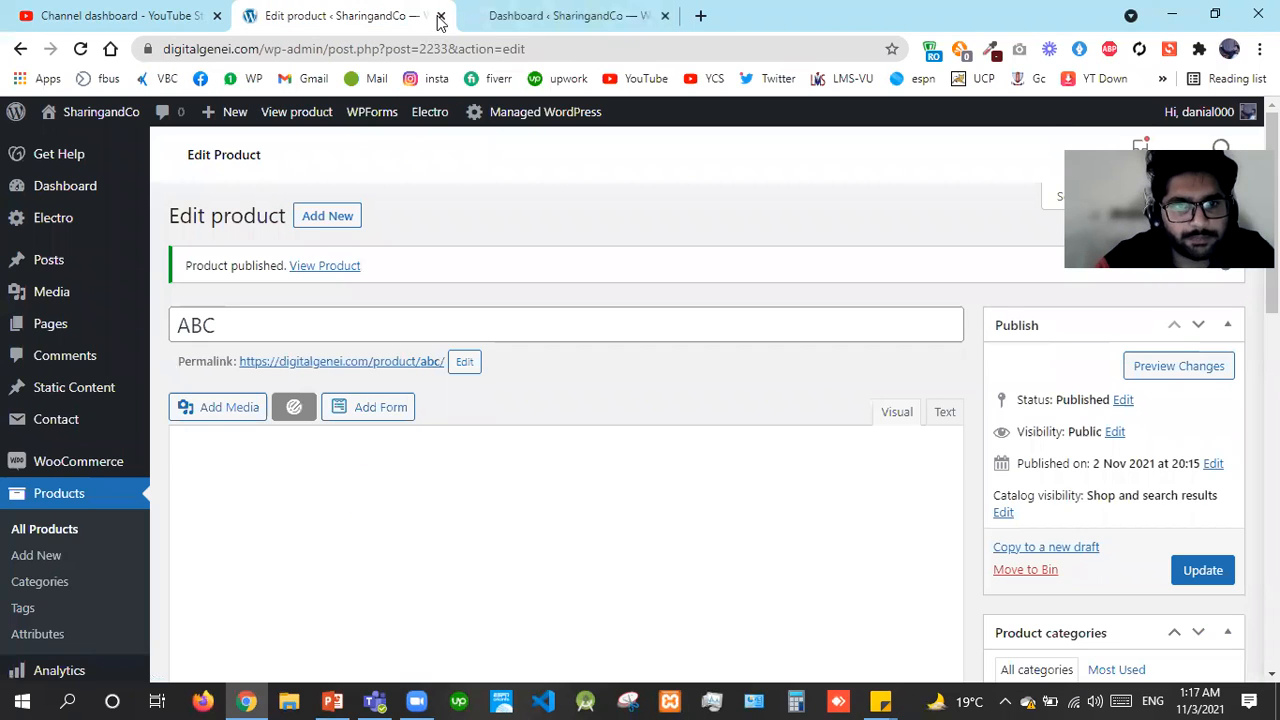
Close the Edit product tab and go back through the add-products options to WooCommerce Home
click(440, 16)
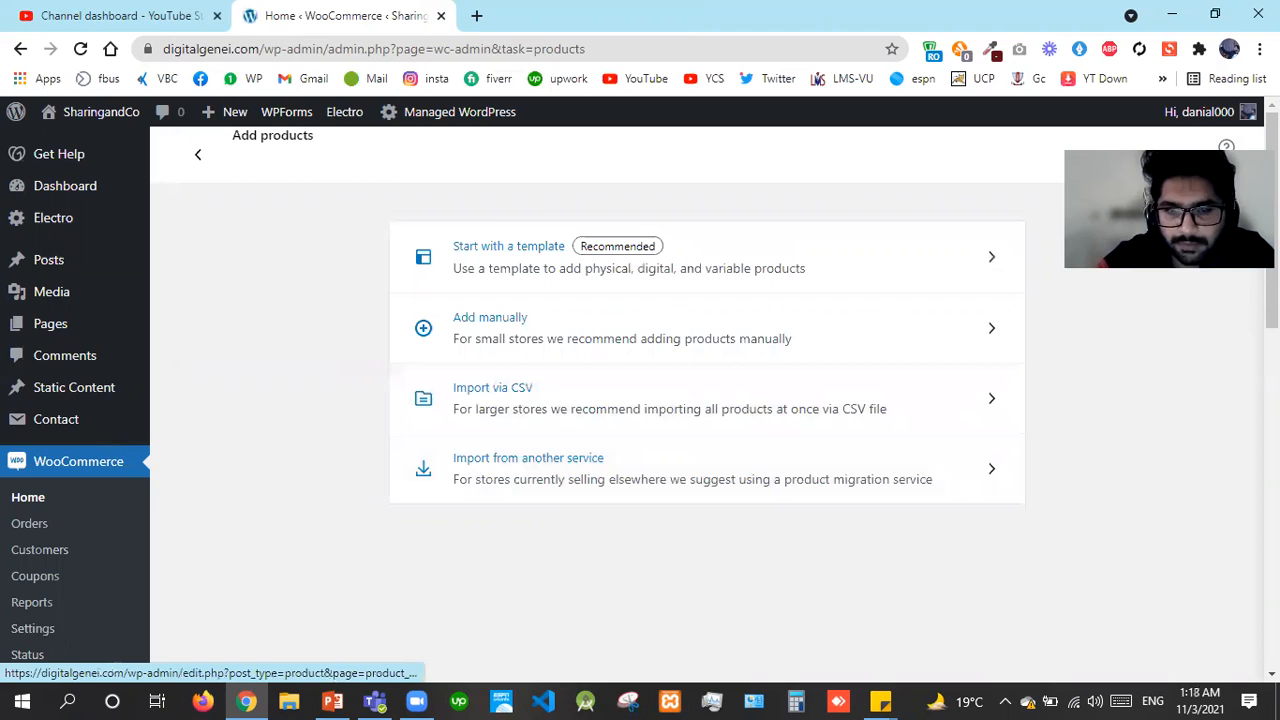
scroll(539, 318, down, 2)
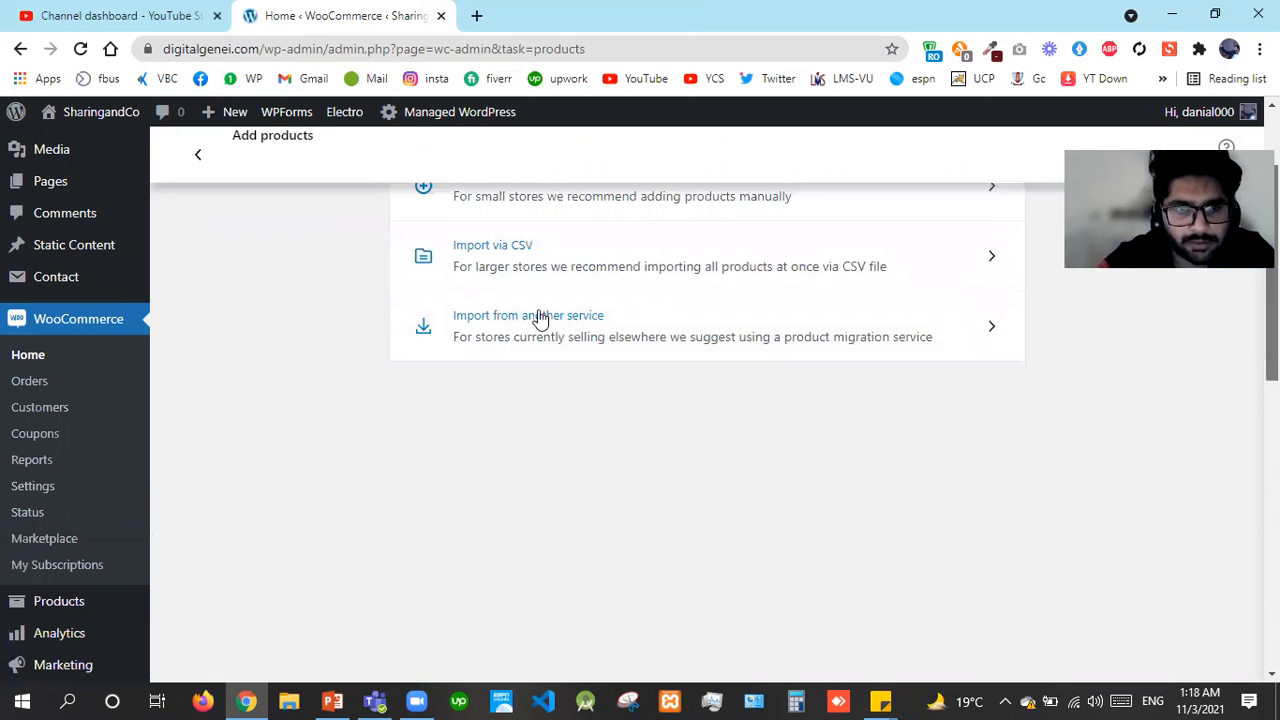
scroll(539, 318, up, 2)
click(539, 318)
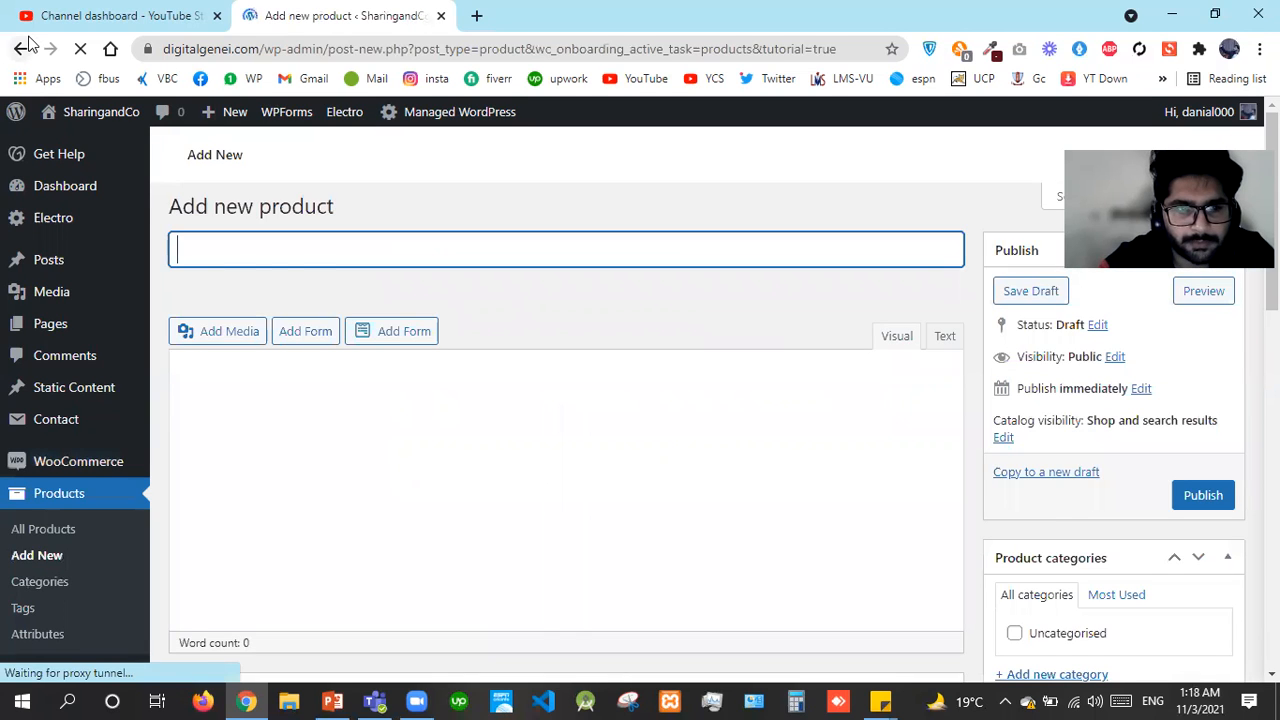
click(29, 44)
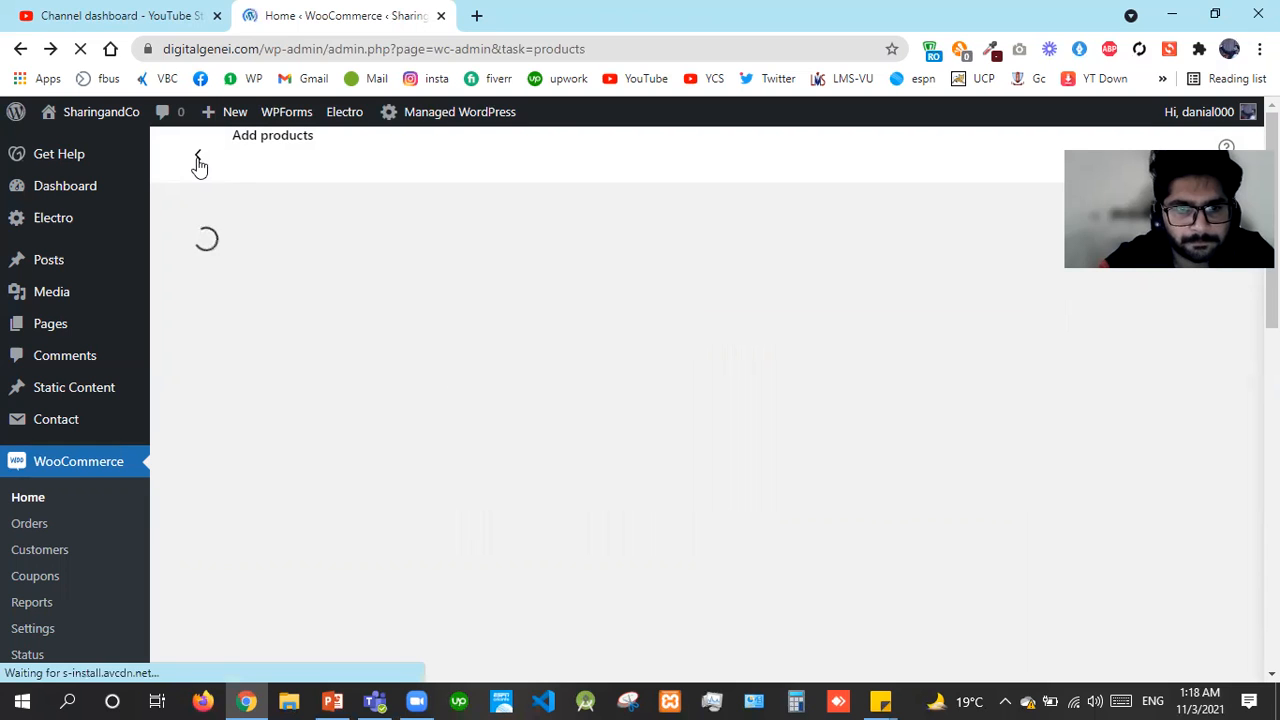
click(198, 160)
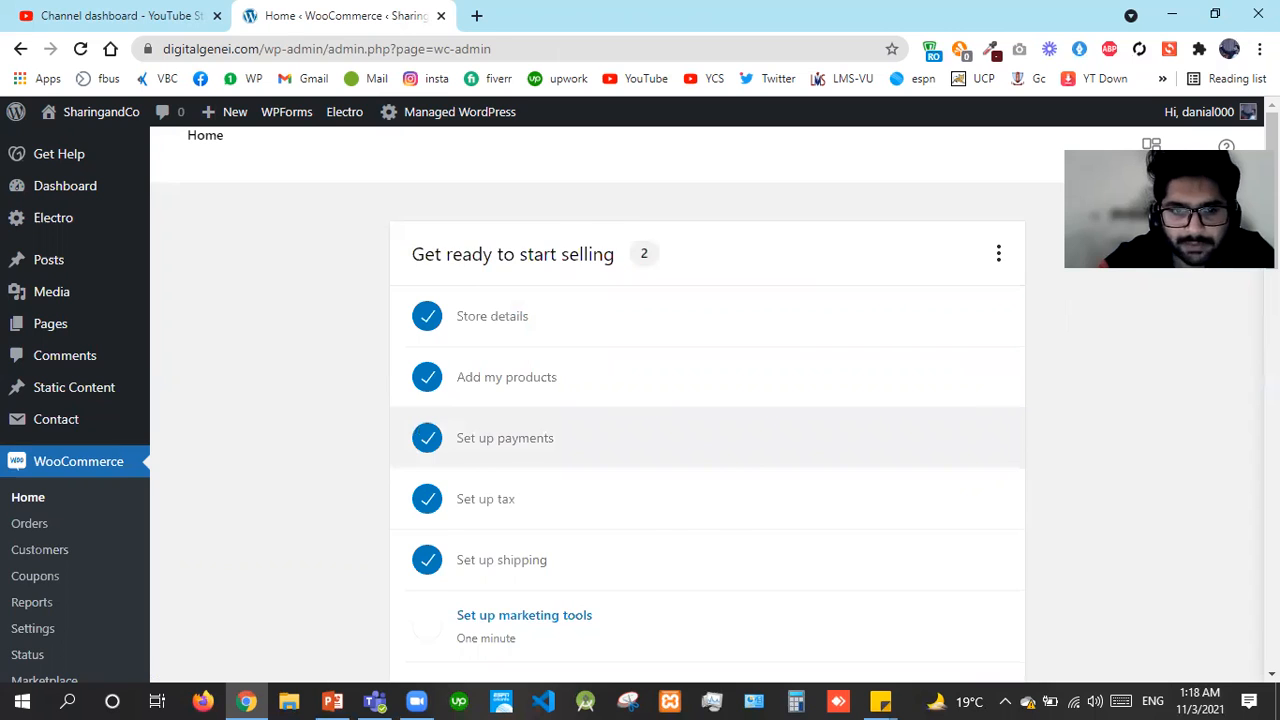
Look over the Set up marketing tools task and return to the Home checklist
scroll(707, 438, down, 6)
scroll(423, 414, up, 3)
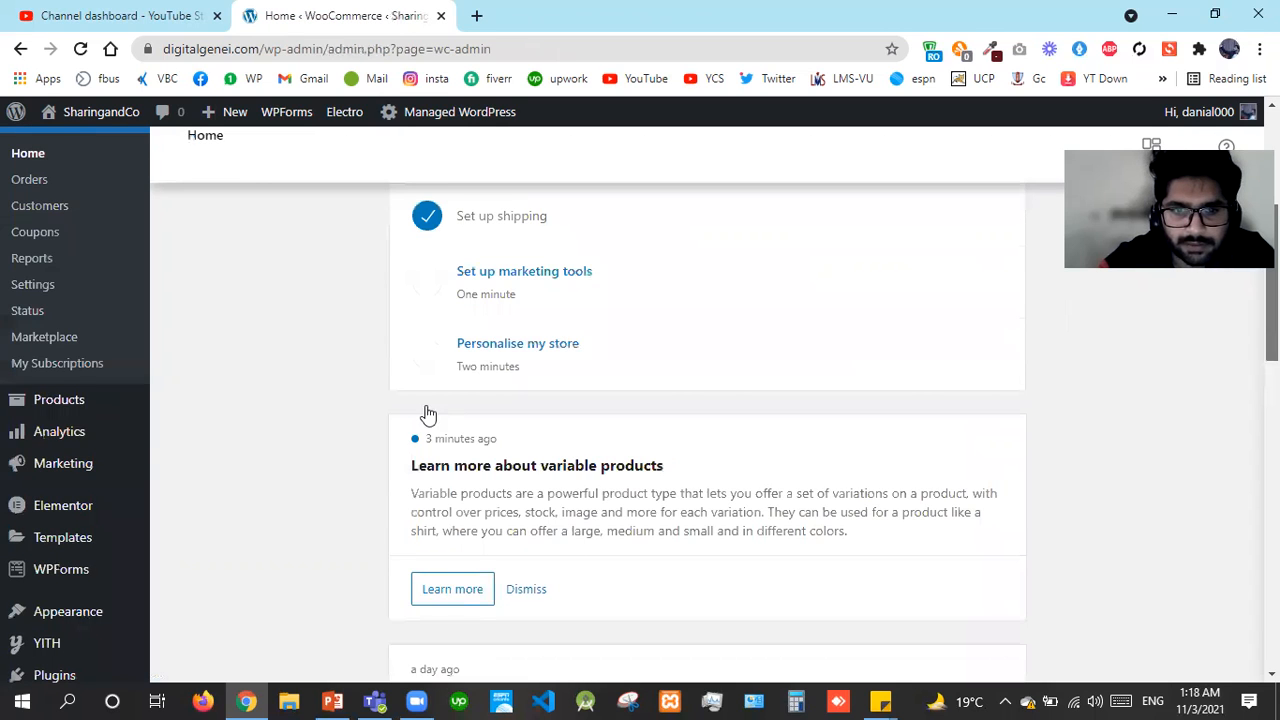
scroll(547, 340, up, 1)
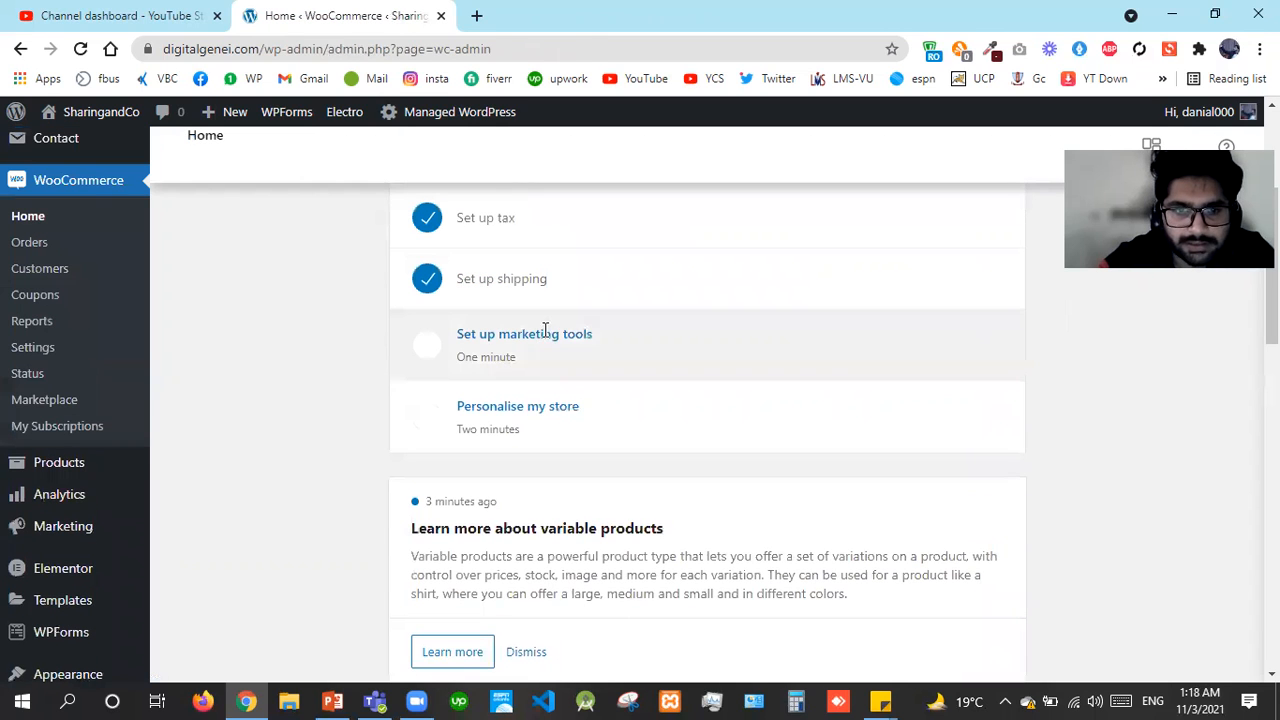
click(547, 338)
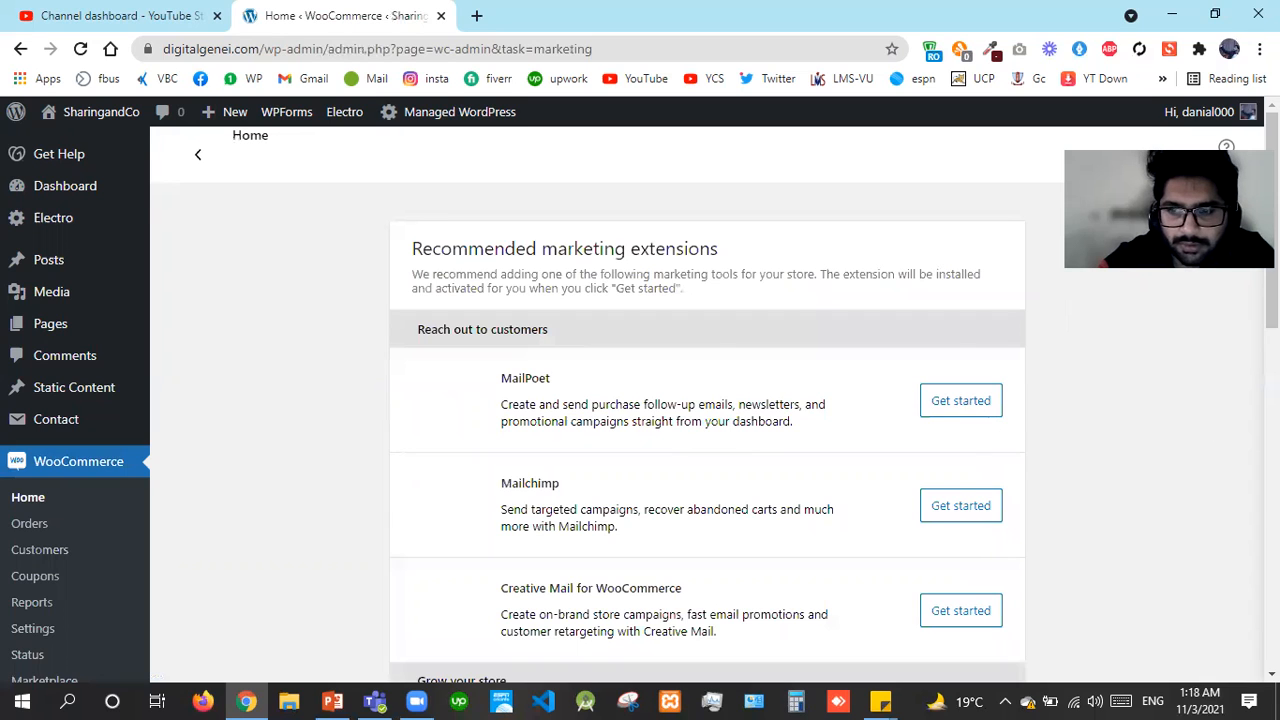
scroll(968, 410, down, 5)
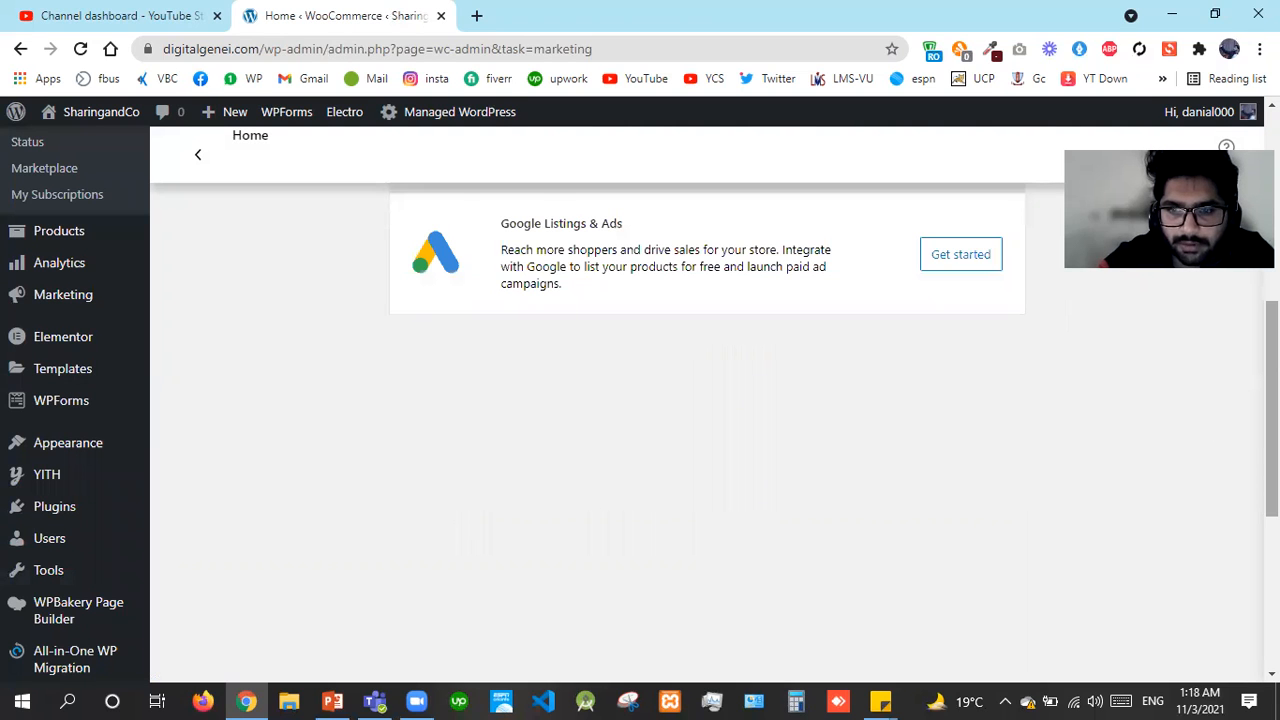
scroll(707, 400, up, 2)
scroll(707, 400, up, 3)
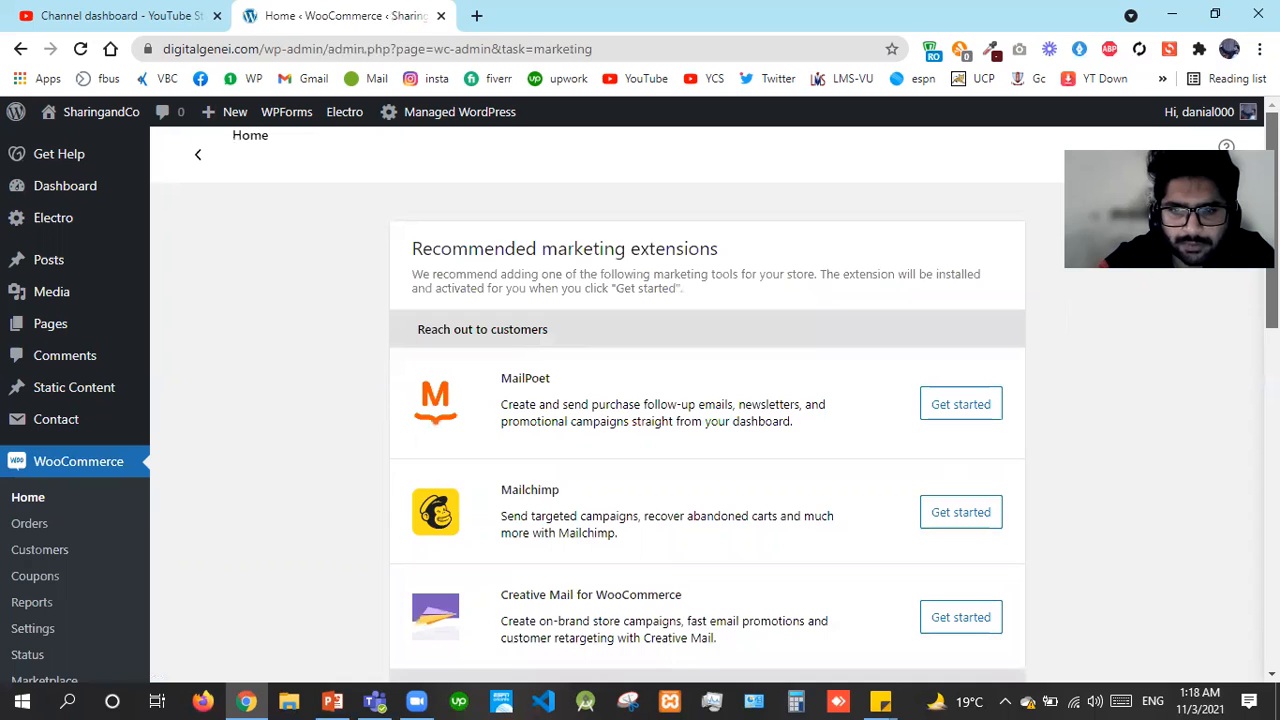
scroll(707, 400, down, 5)
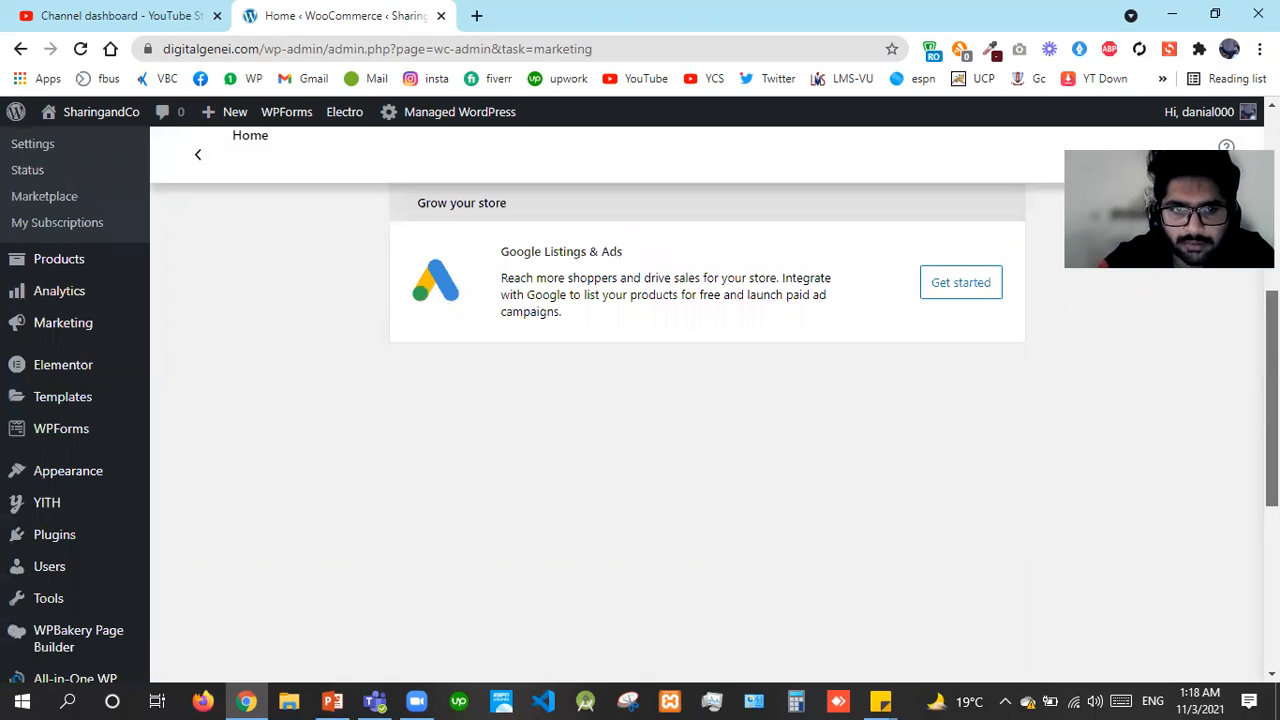
click(197, 160)
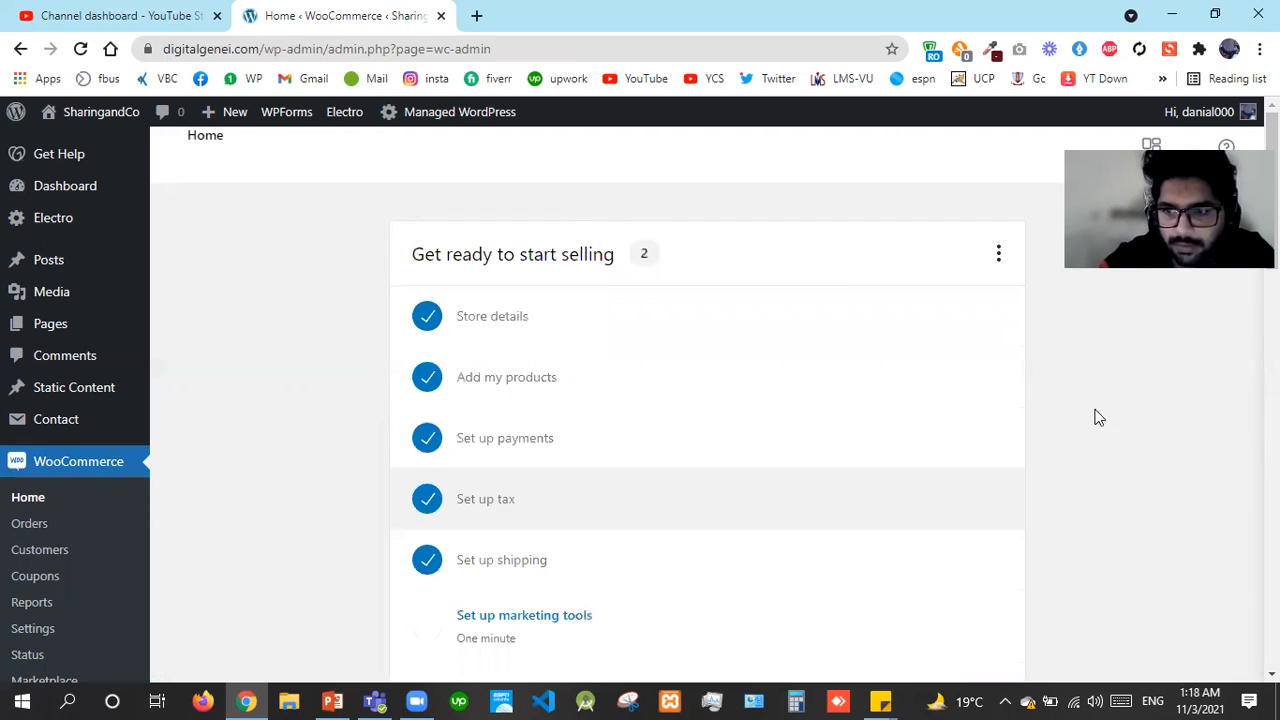
Complete Personalise my store, skipping the custom homepage, store logo and store notice
scroll(1222, 388, down, 5)
scroll(451, 380, up, 3)
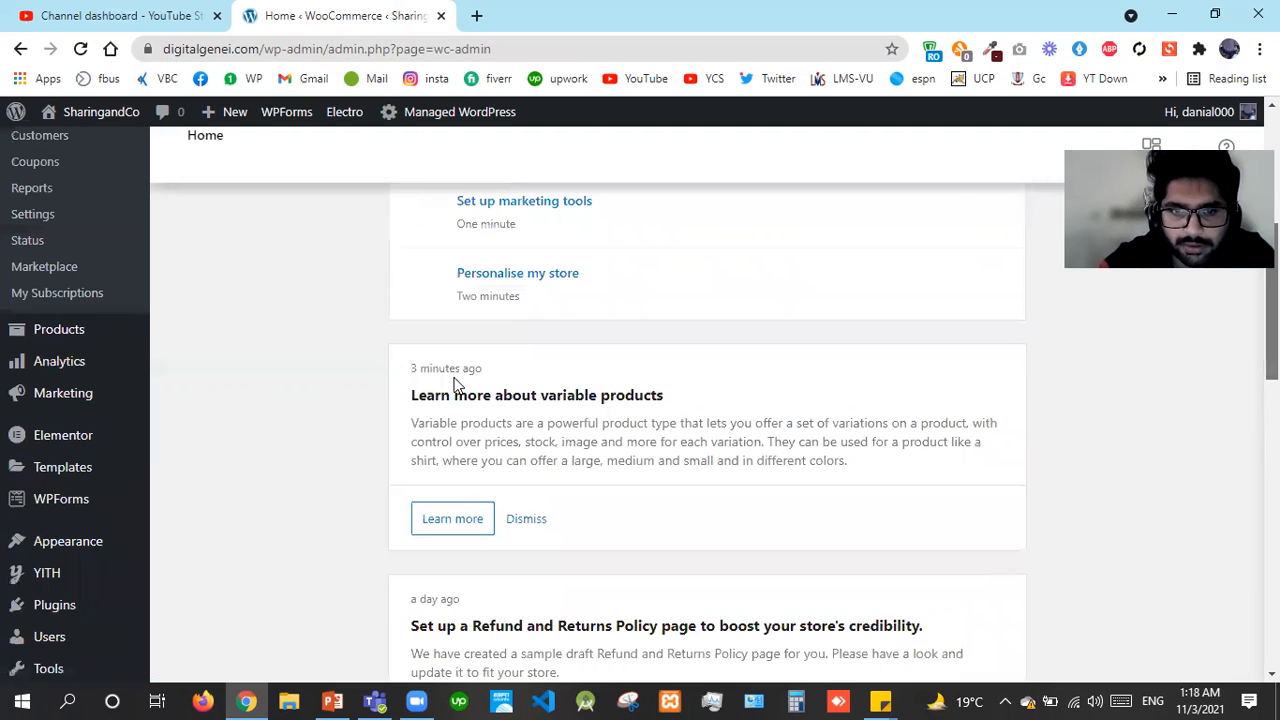
click(519, 326)
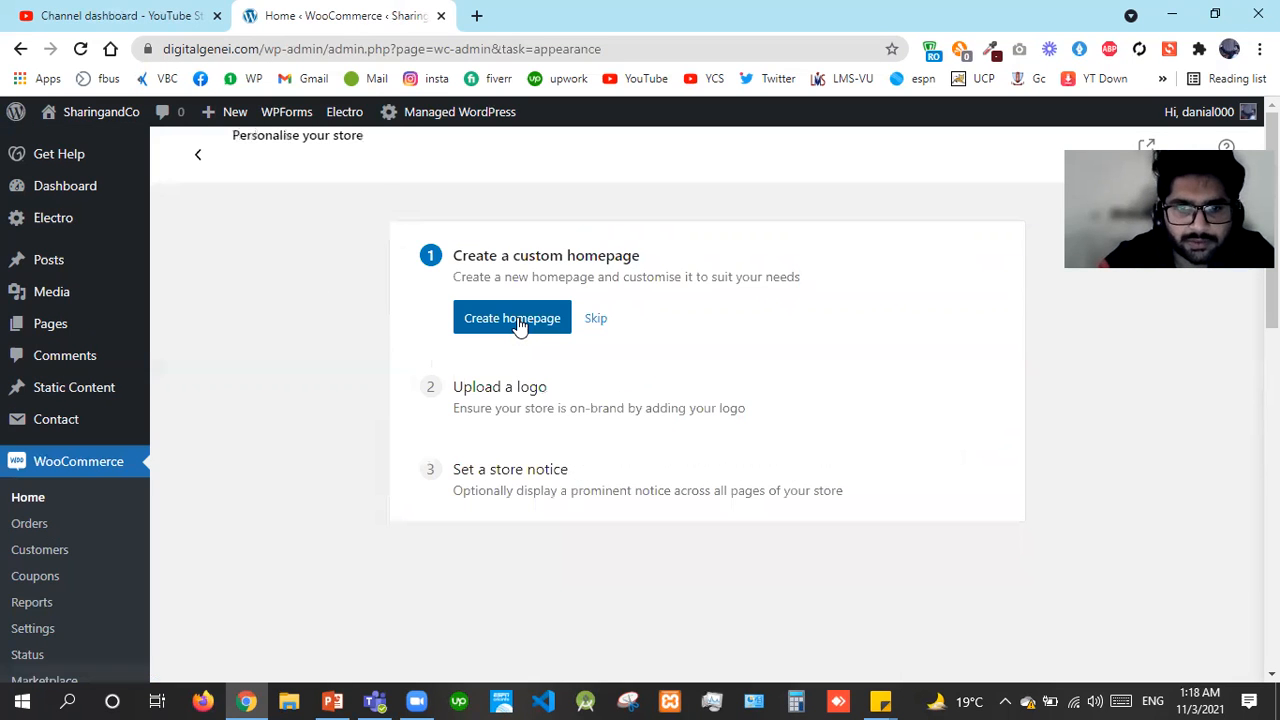
click(587, 319)
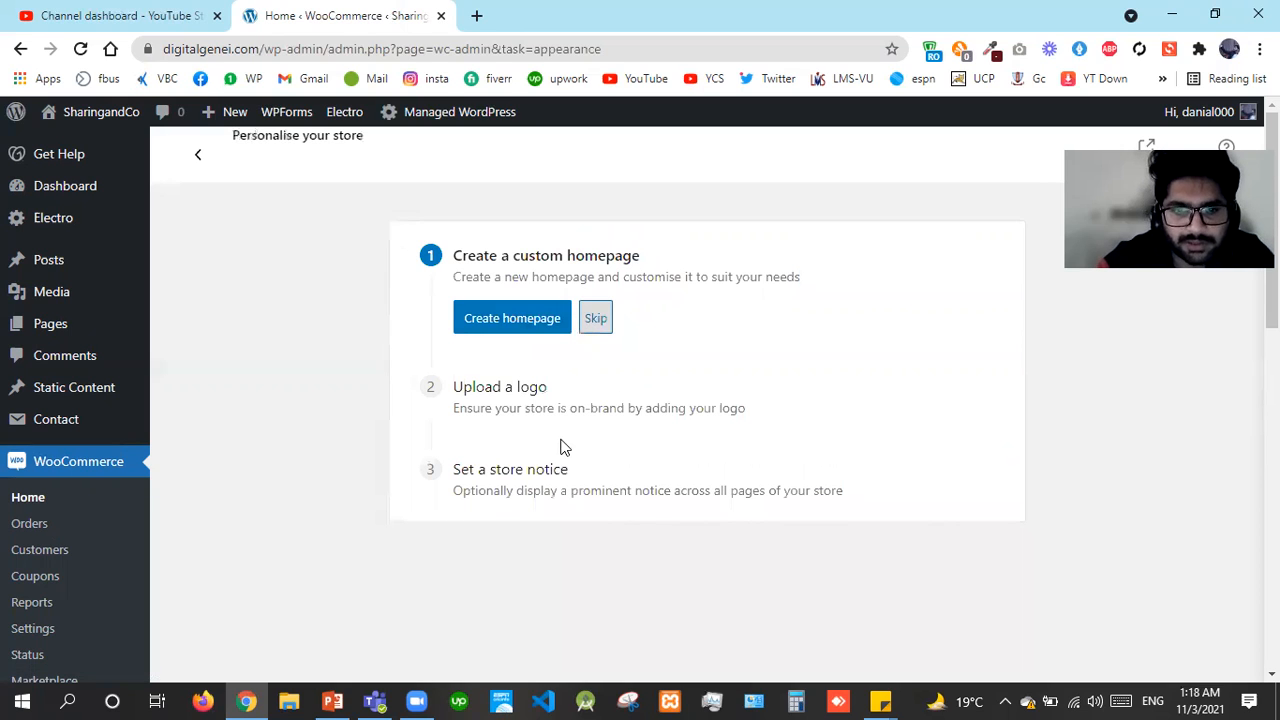
click(546, 463)
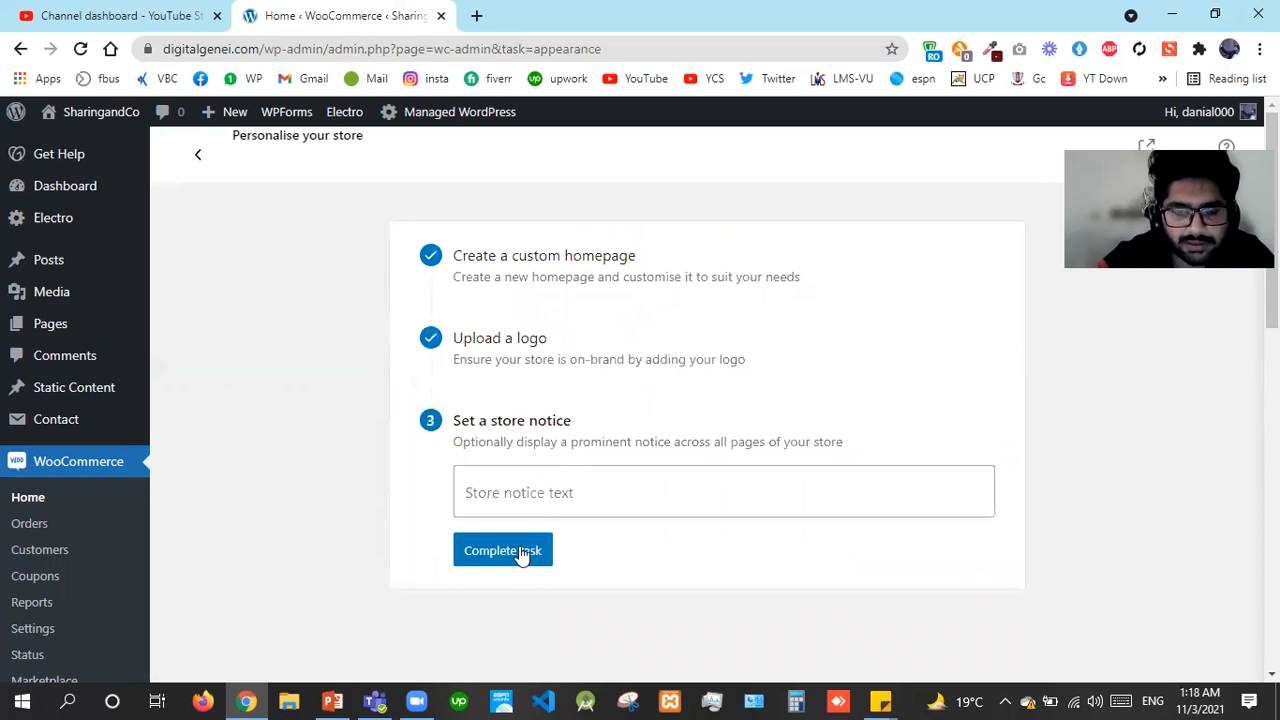
click(521, 556)
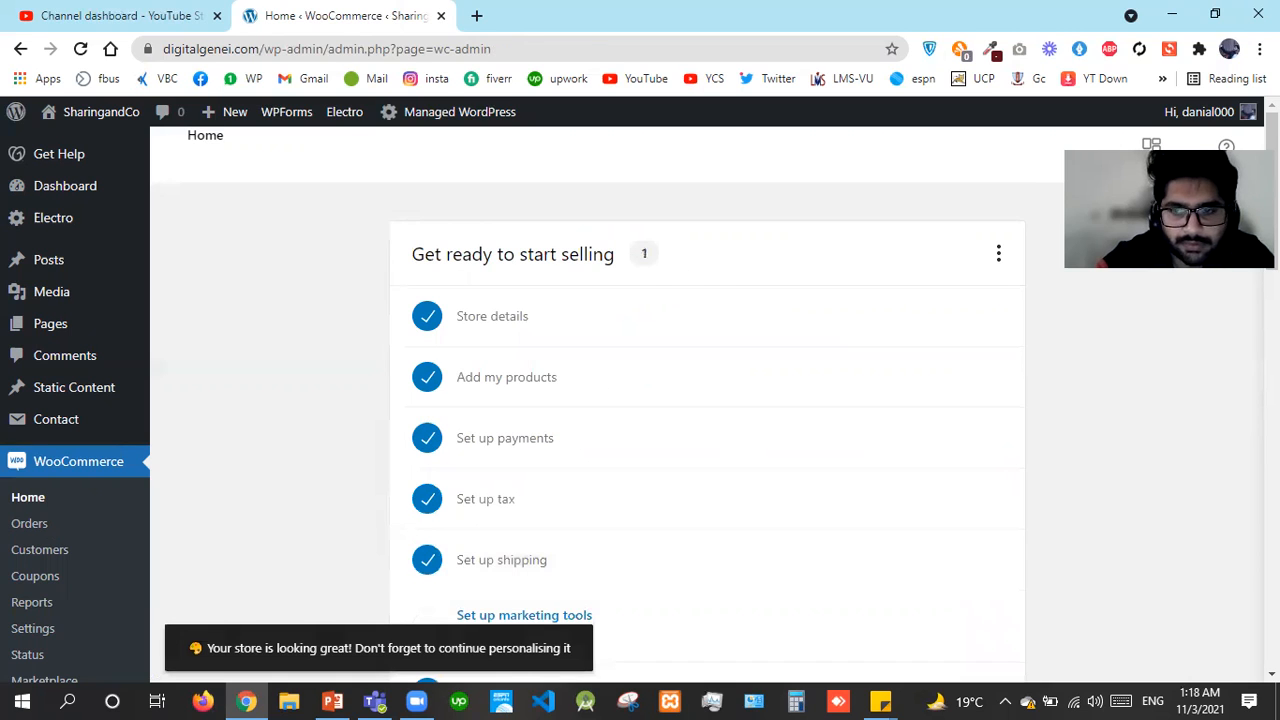
Dismiss all Home inbox messages, confirming with Yes, I'm sure
scroll(657, 480, down, 4)
scroll(540, 420, down, 1)
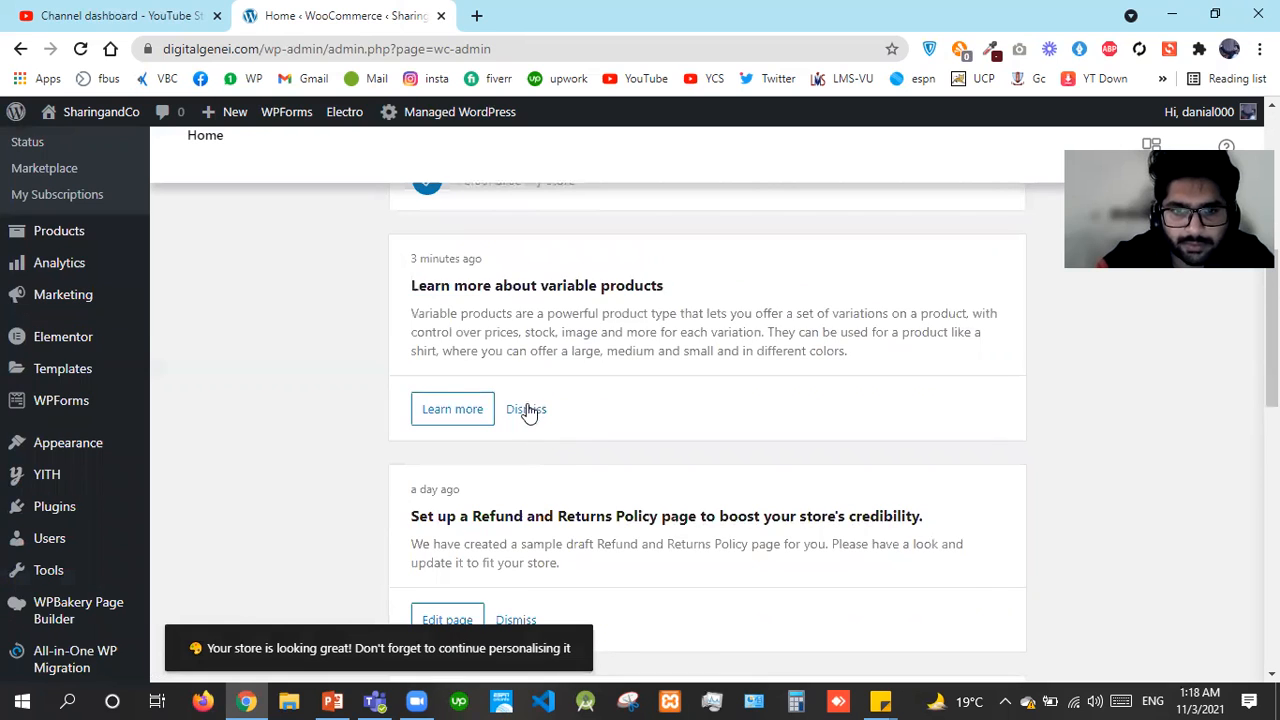
click(527, 410)
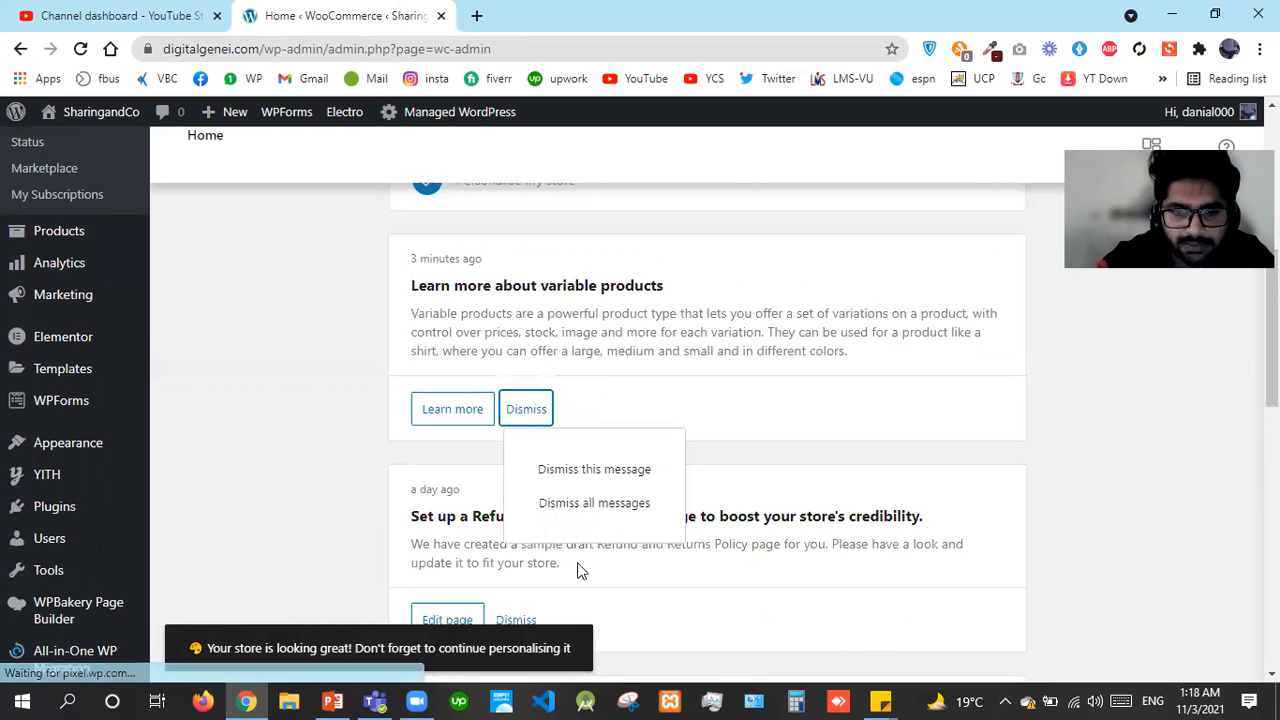
click(594, 503)
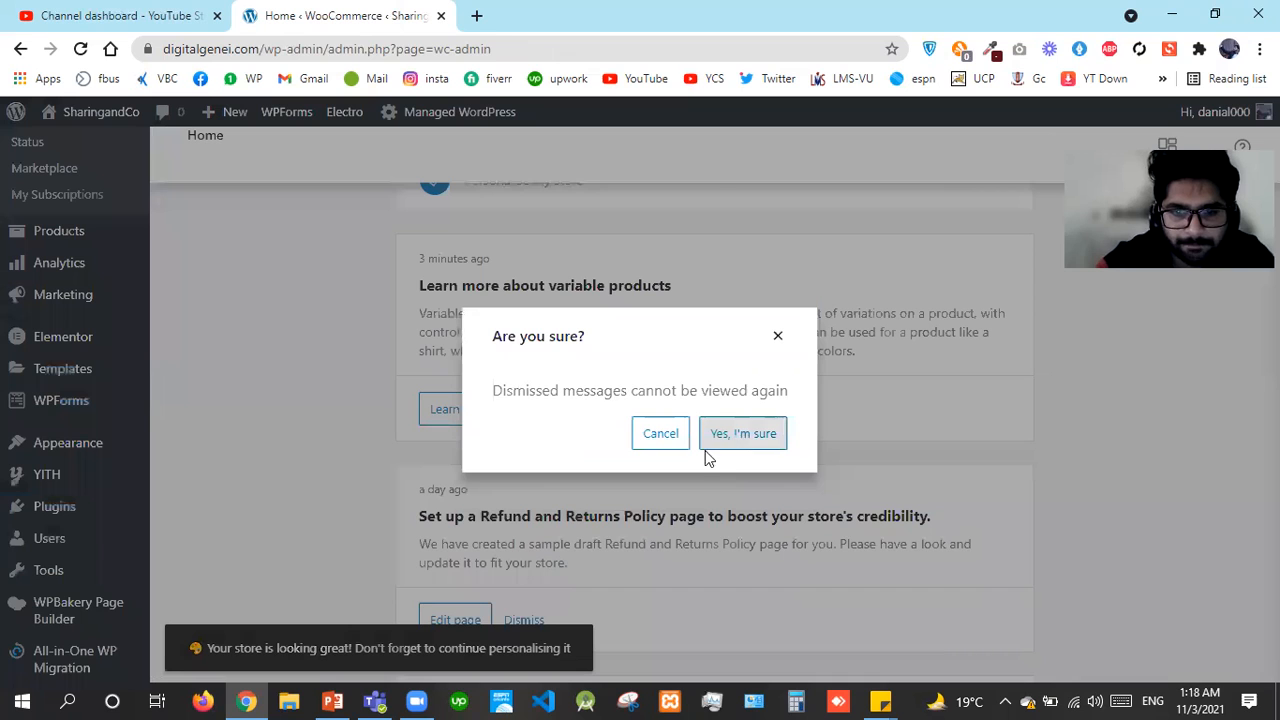
click(708, 446)
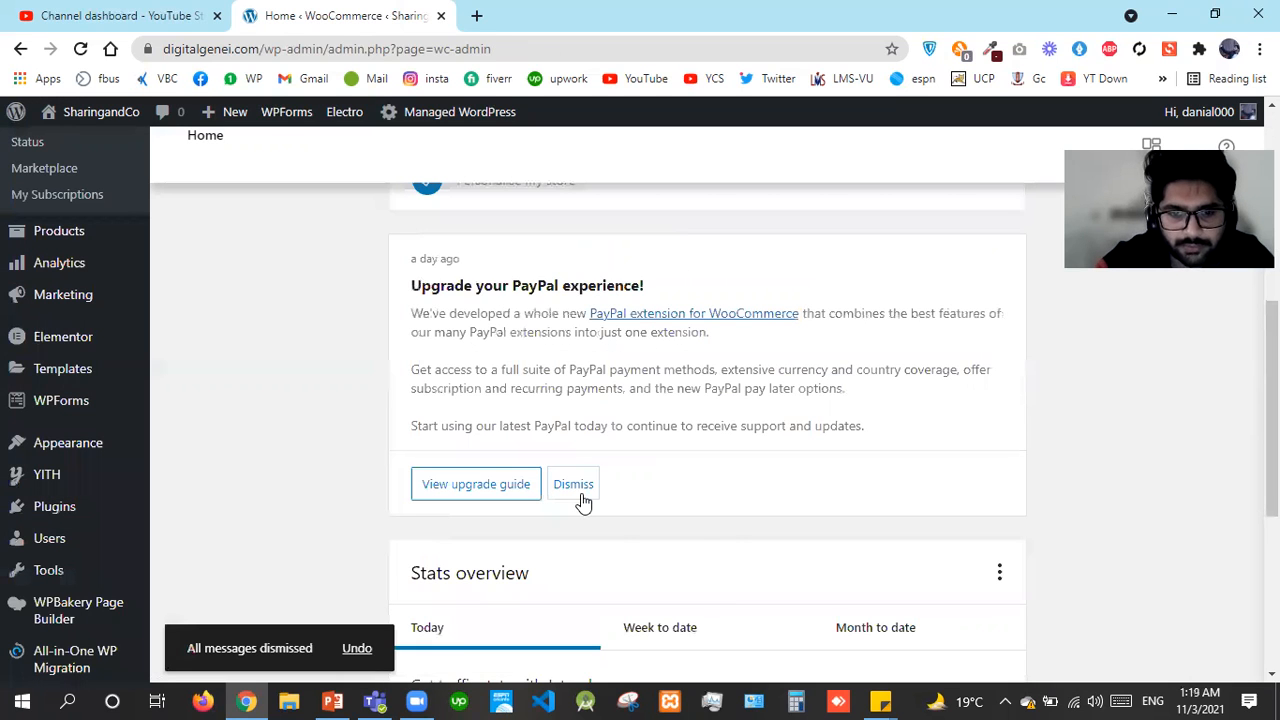
click(583, 490)
click(606, 576)
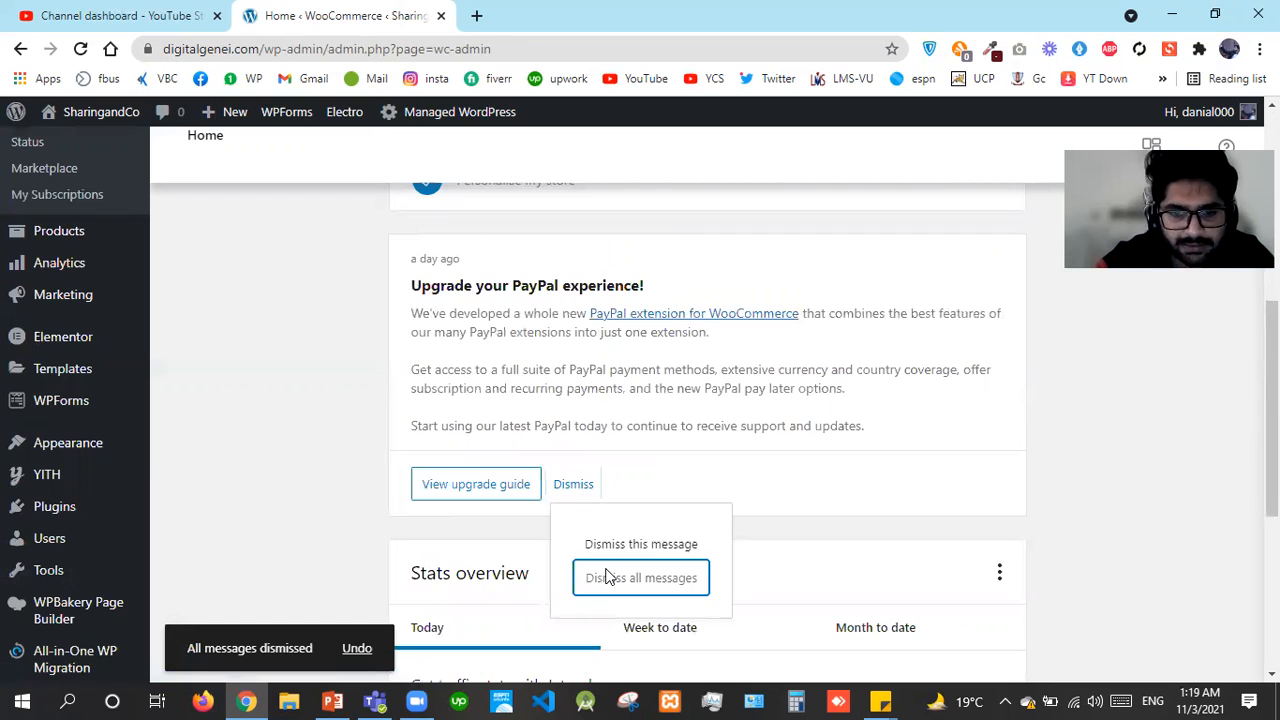
click(741, 435)
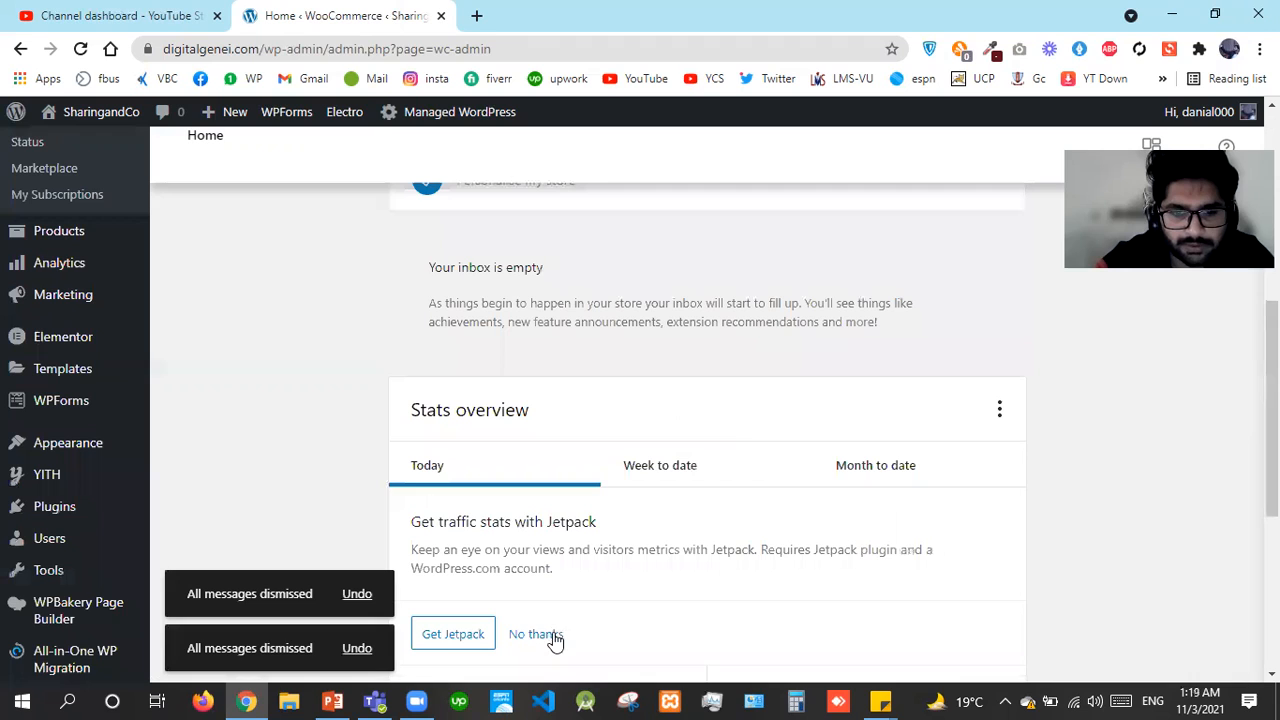
Decline the Jetpack traffic-stats offer with No thanks
click(555, 641)
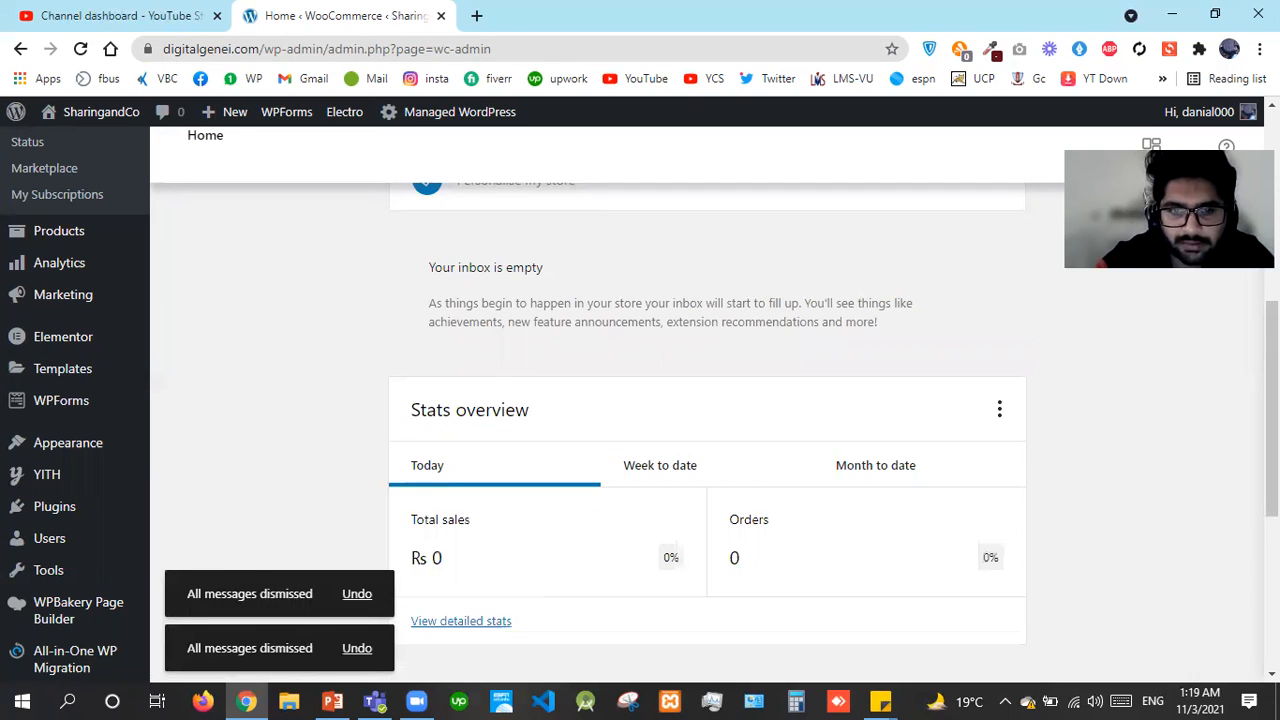
scroll(1119, 448, up, 4)
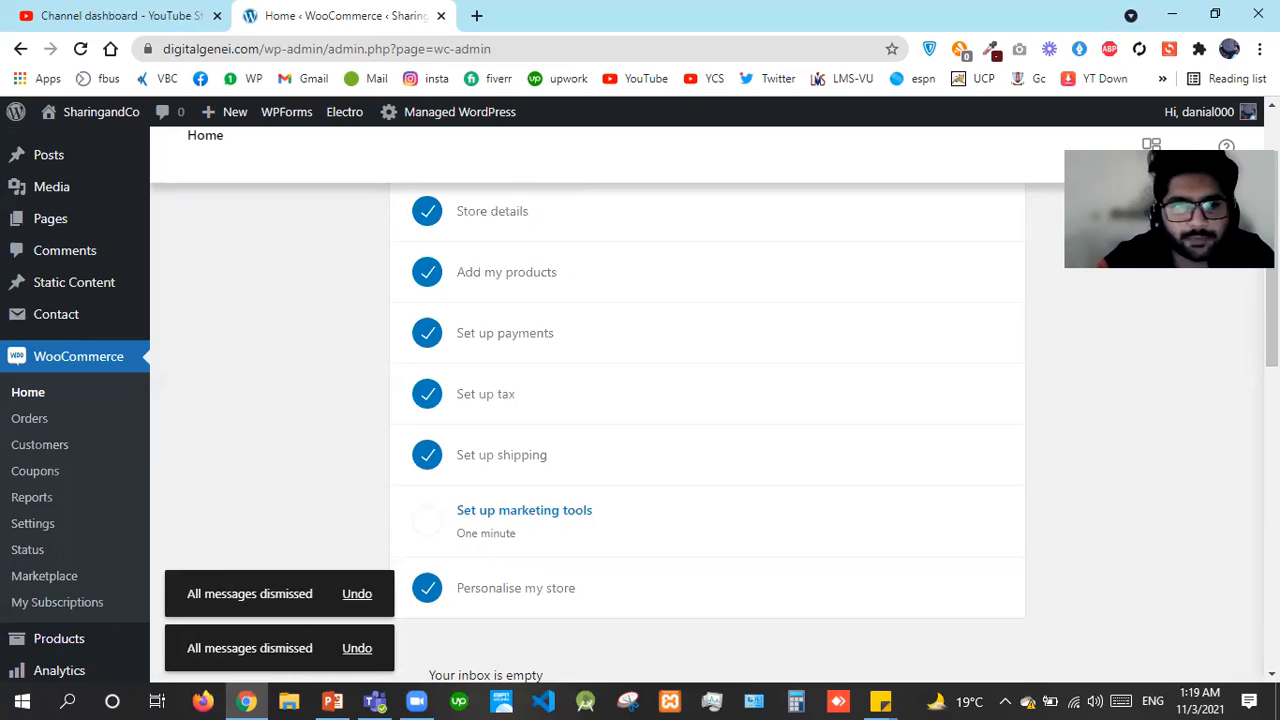
scroll(108, 320, up, 1)
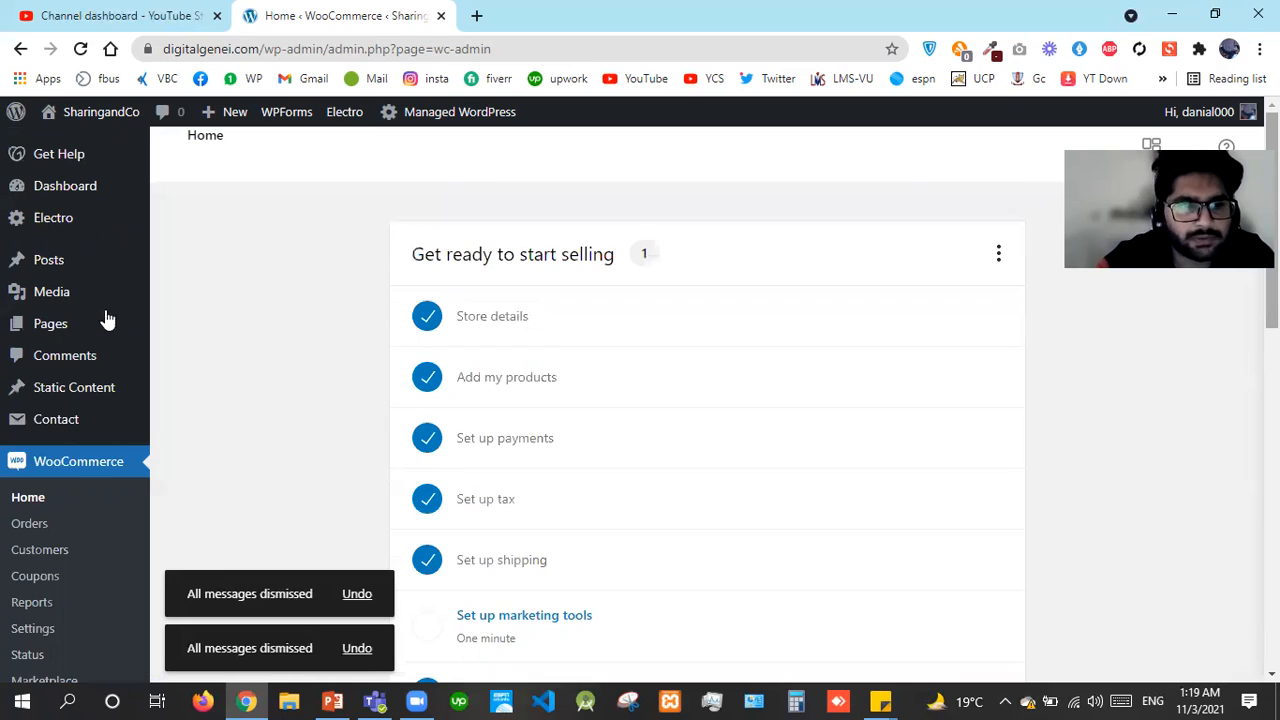
Open Electro's General theme options and the live site in a second tab, previewing its side menu
click(70, 232)
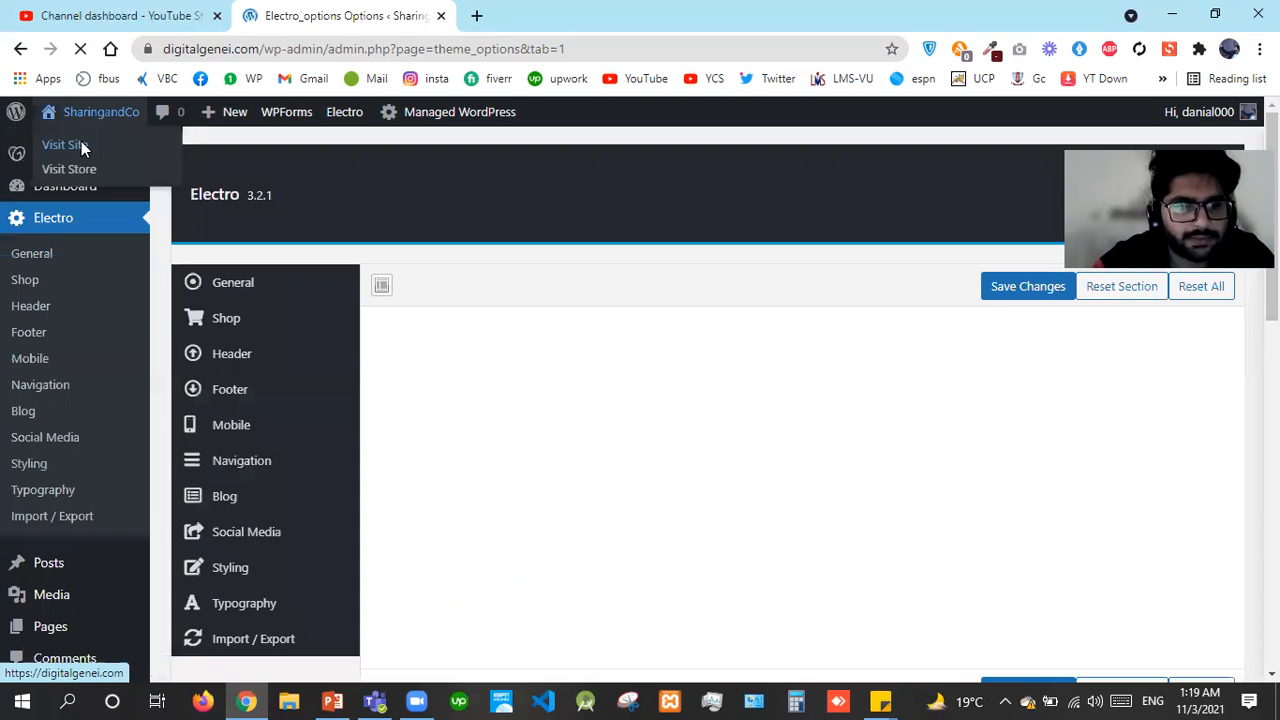
right_click(83, 147)
click(112, 156)
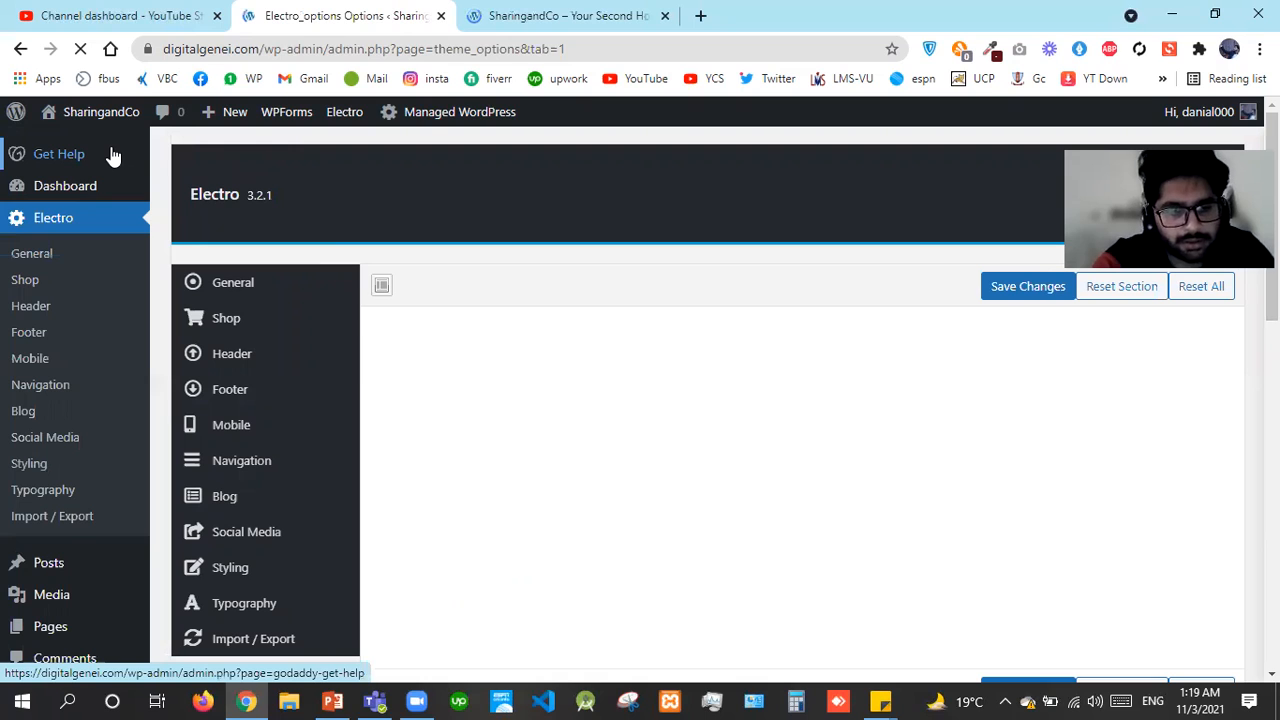
click(243, 288)
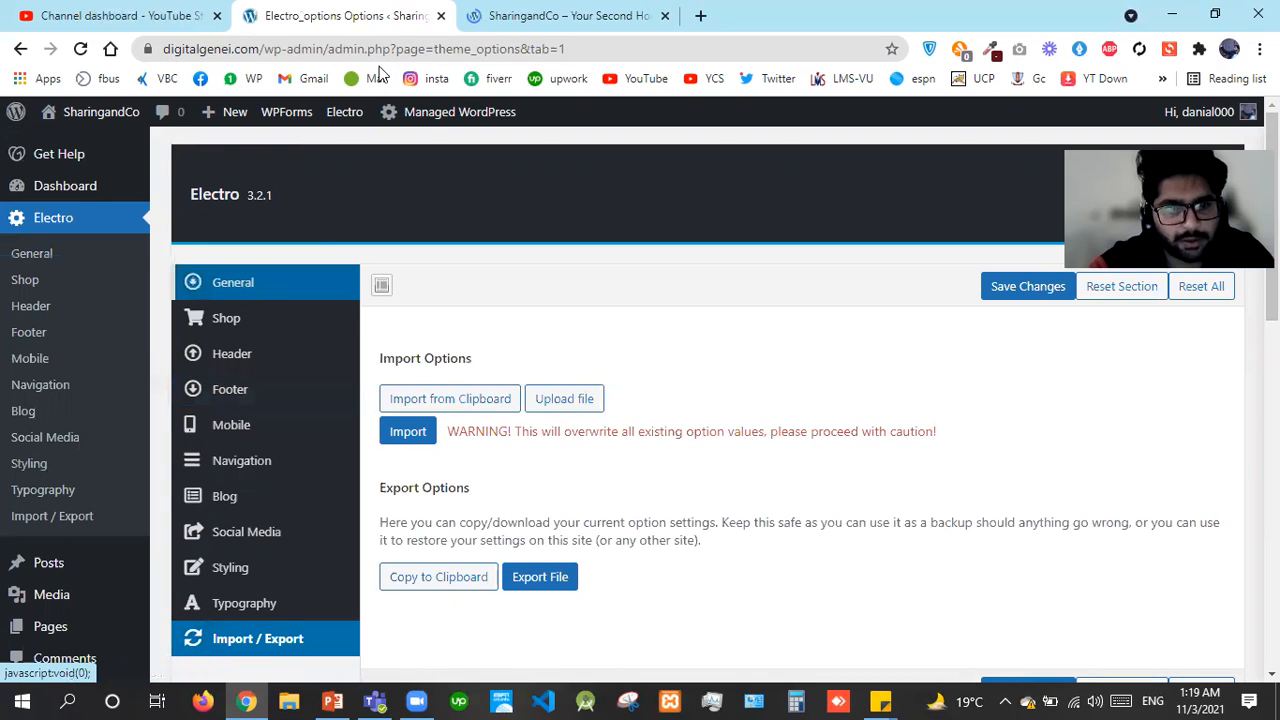
click(497, 8)
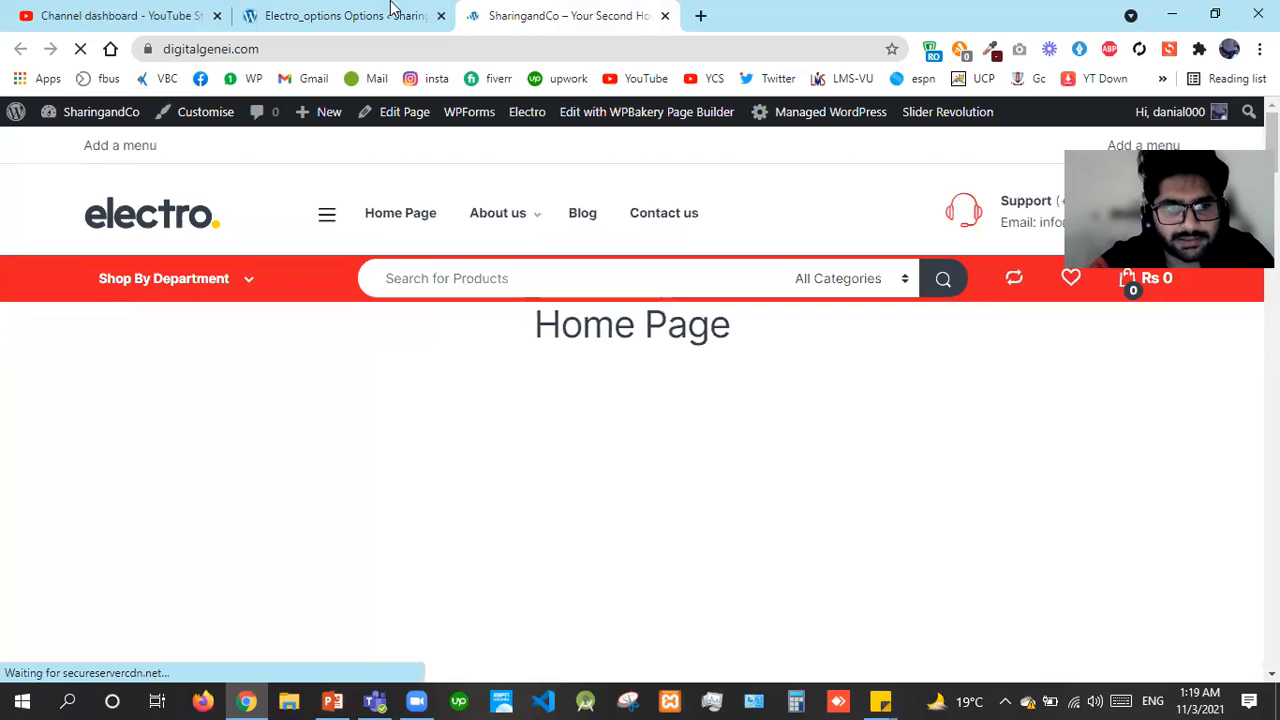
click(325, 218)
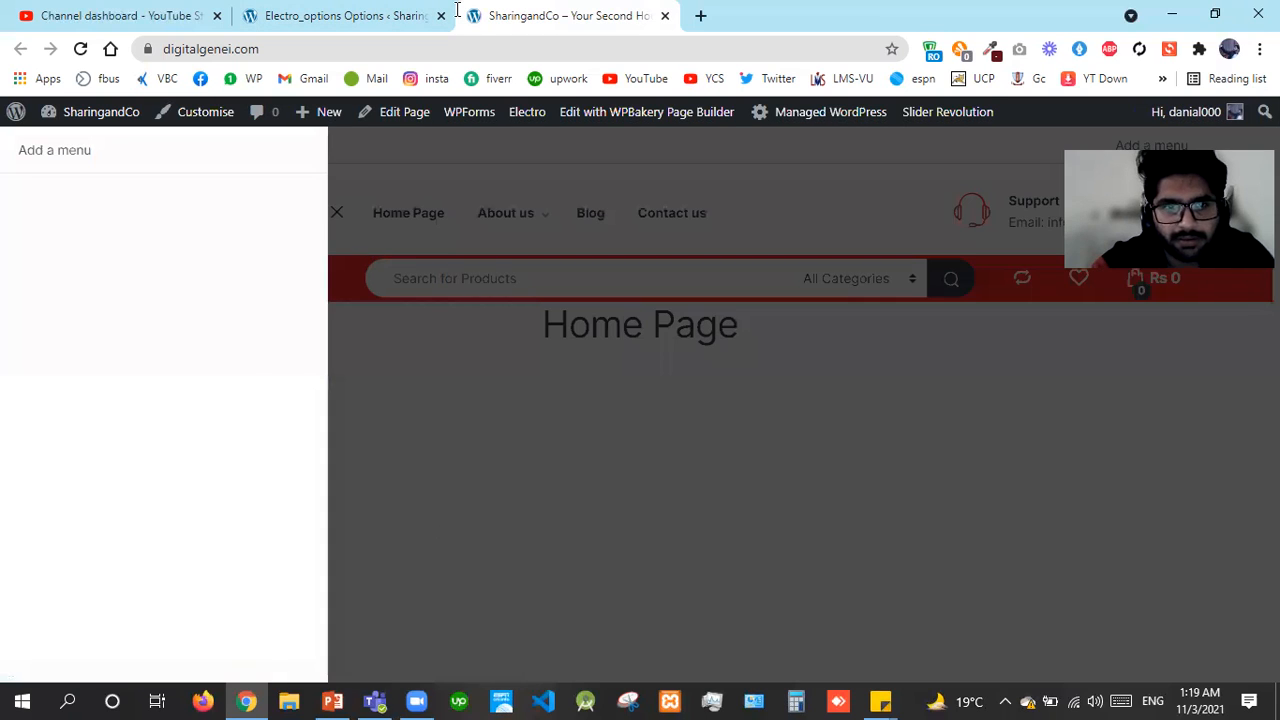
key(ctrl+shift+Tab)
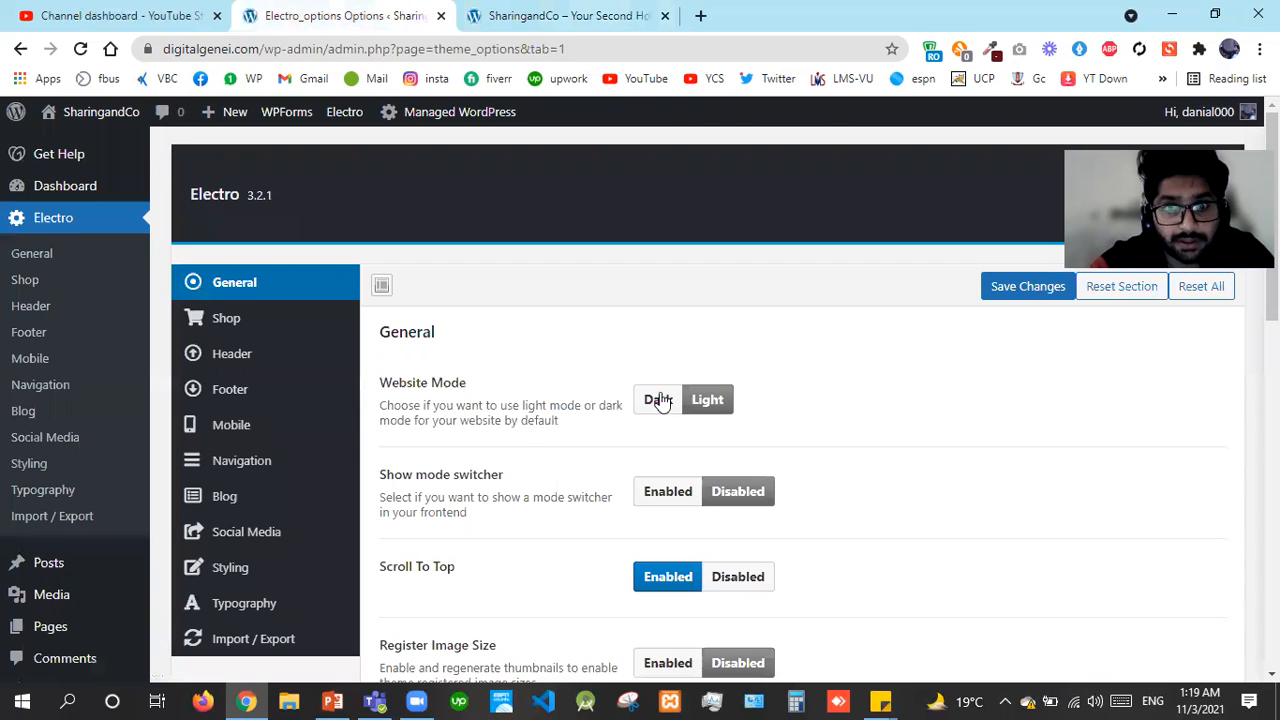
Set Website Mode to Dark and enable Show mode switcher, saving each change
click(660, 400)
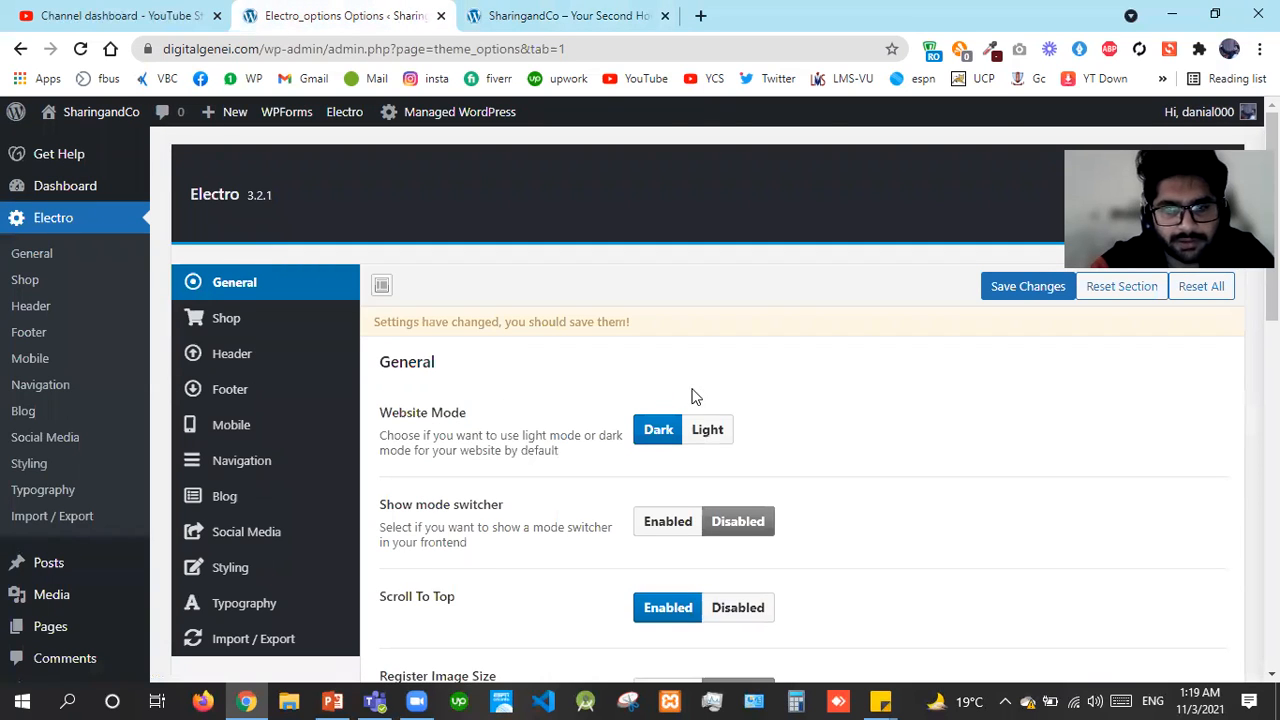
click(1014, 288)
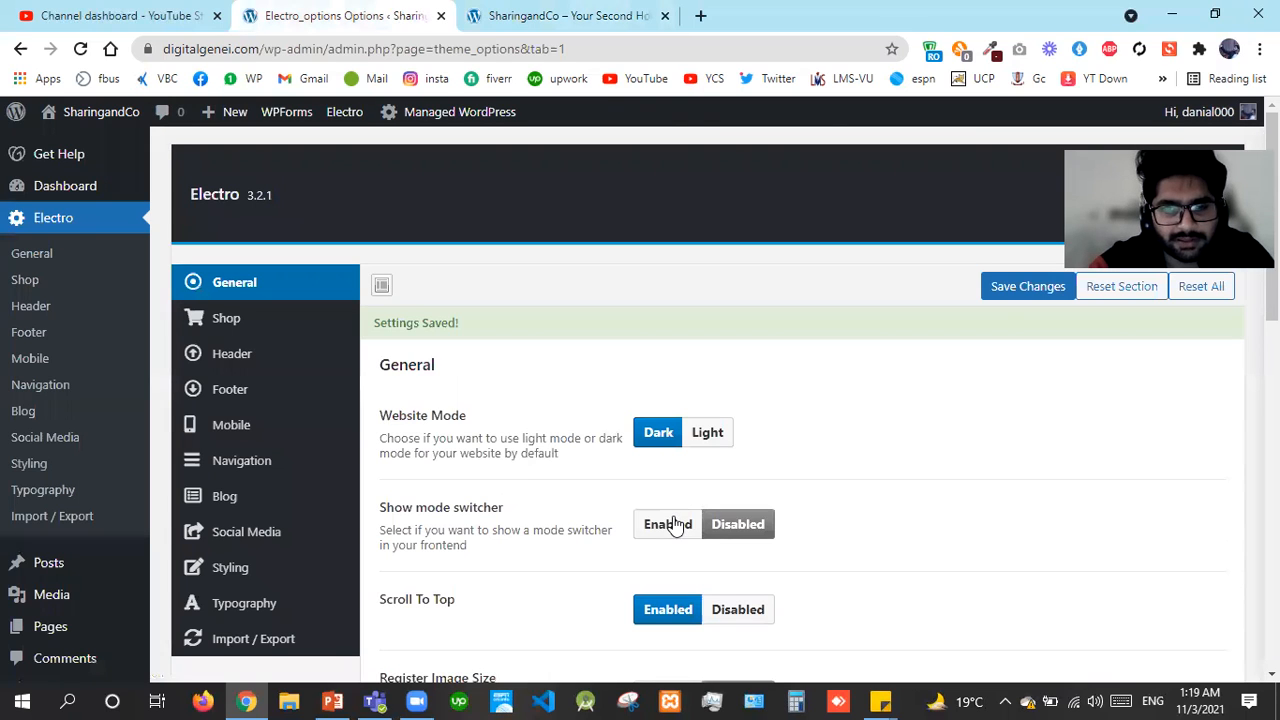
click(677, 527)
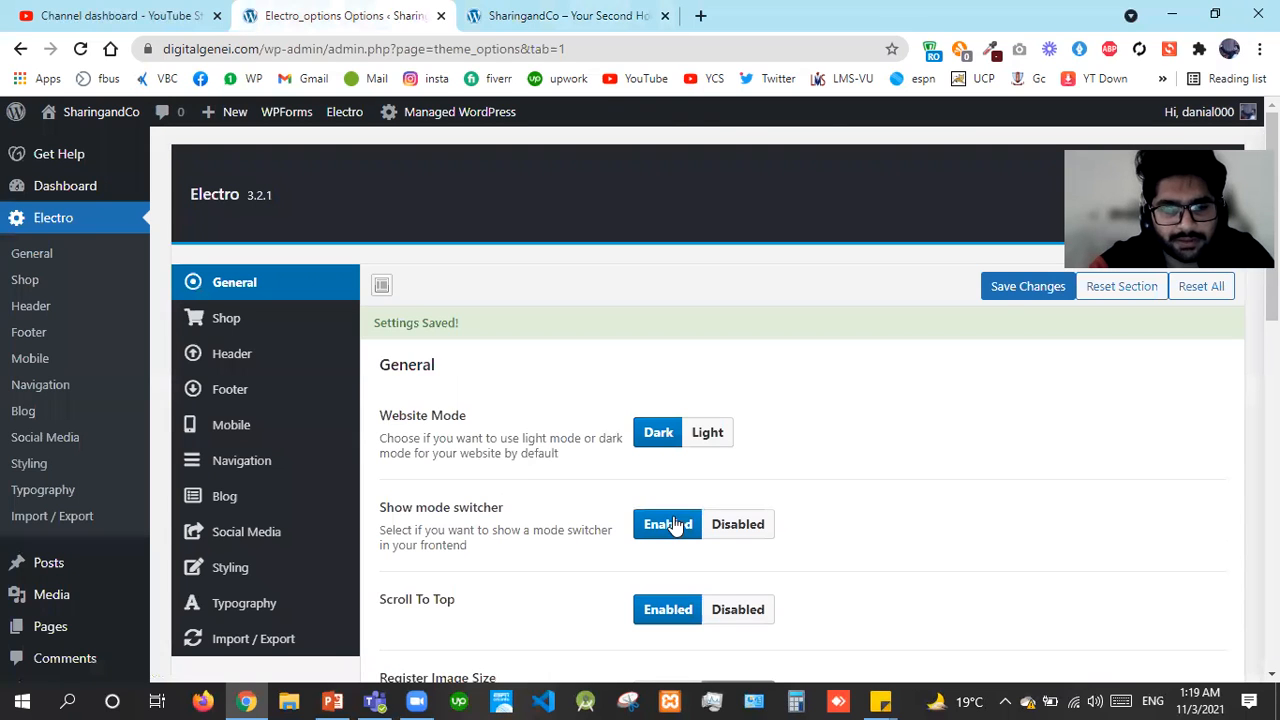
click(1010, 296)
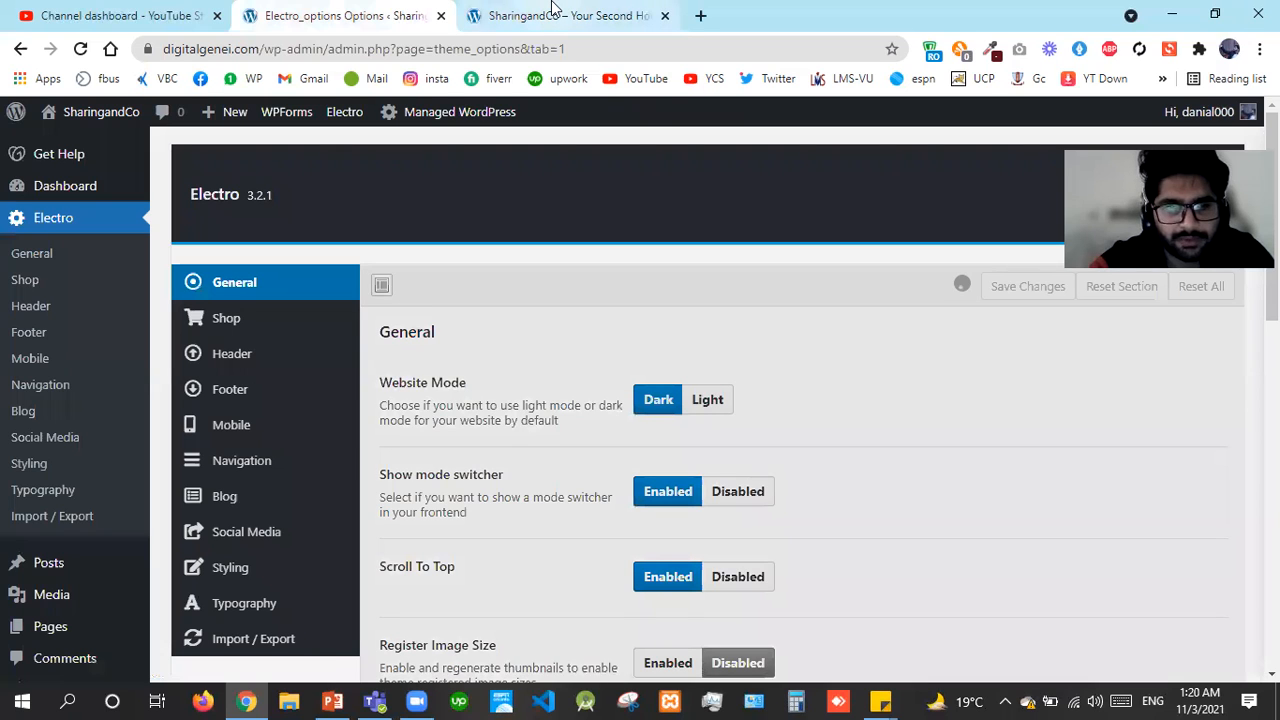
Reload the live site and use its switcher to change to light mode
click(551, 7)
key(F5)
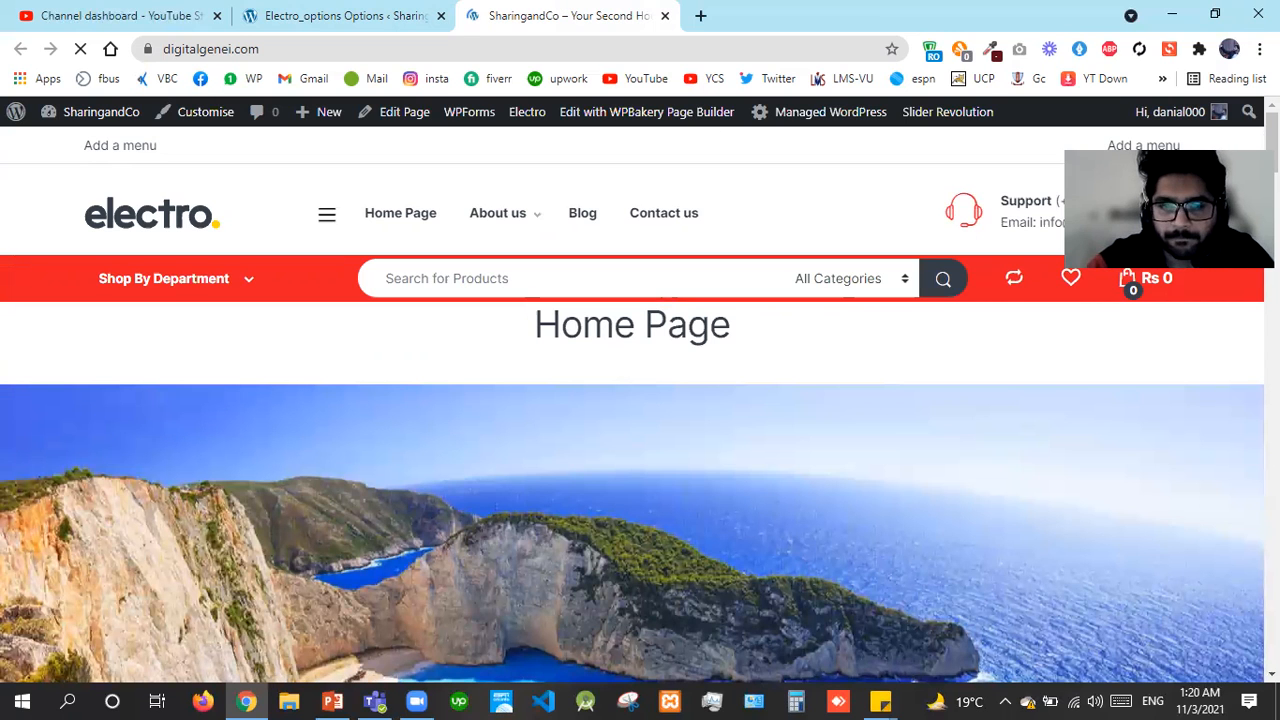
scroll(632, 404, down, 5)
scroll(632, 404, down, 6)
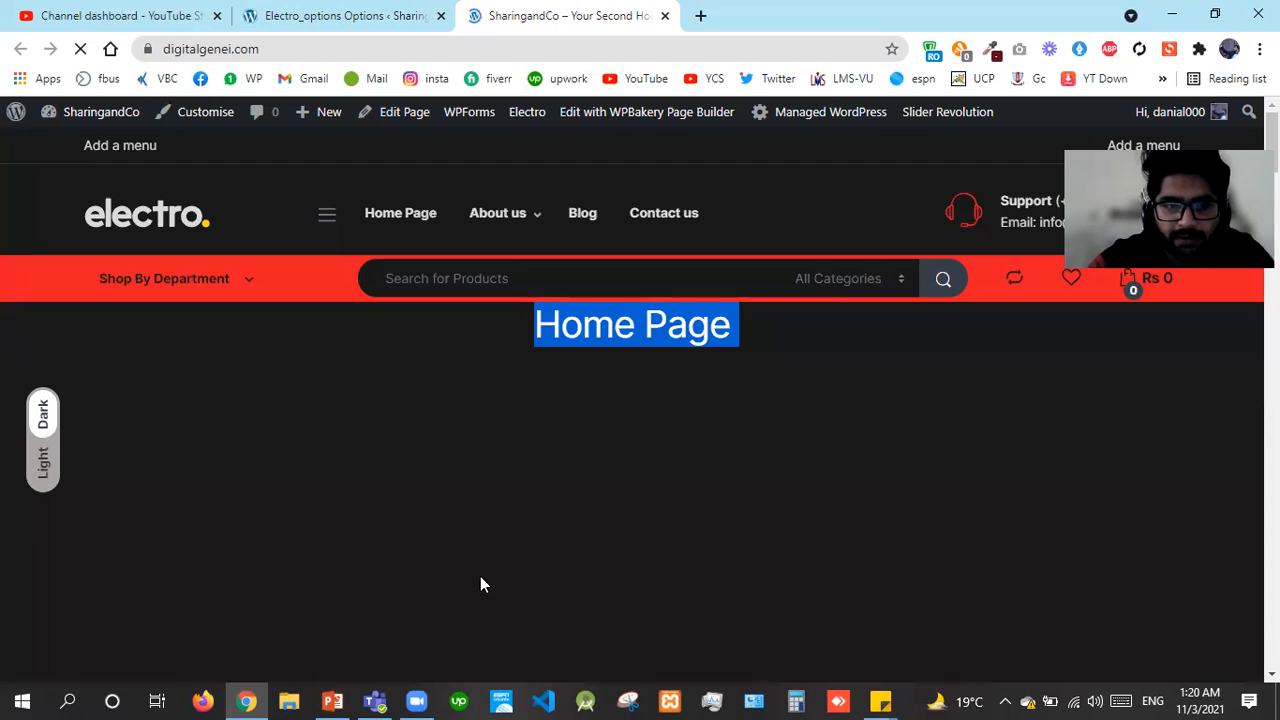
click(42, 483)
Browse the live site and select the hotel section shortcode text
scroll(640, 400, down, 10)
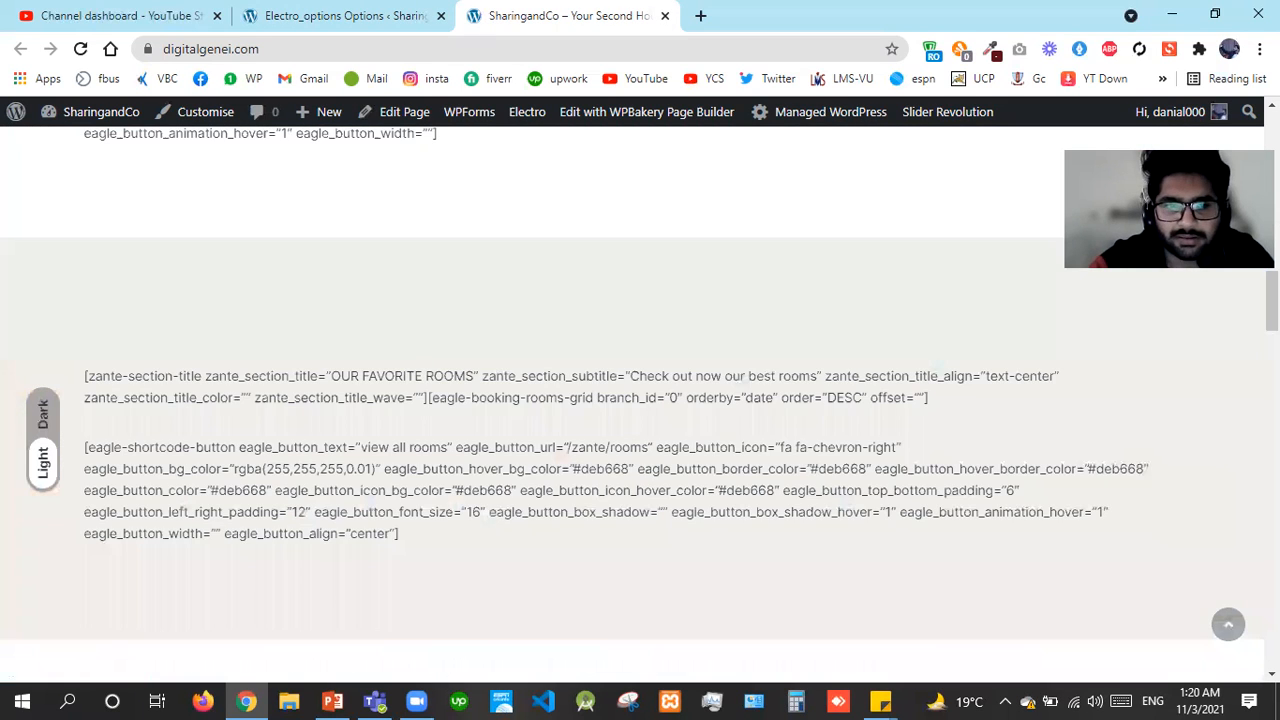
scroll(640, 400, down, 5)
scroll(640, 400, down, 10)
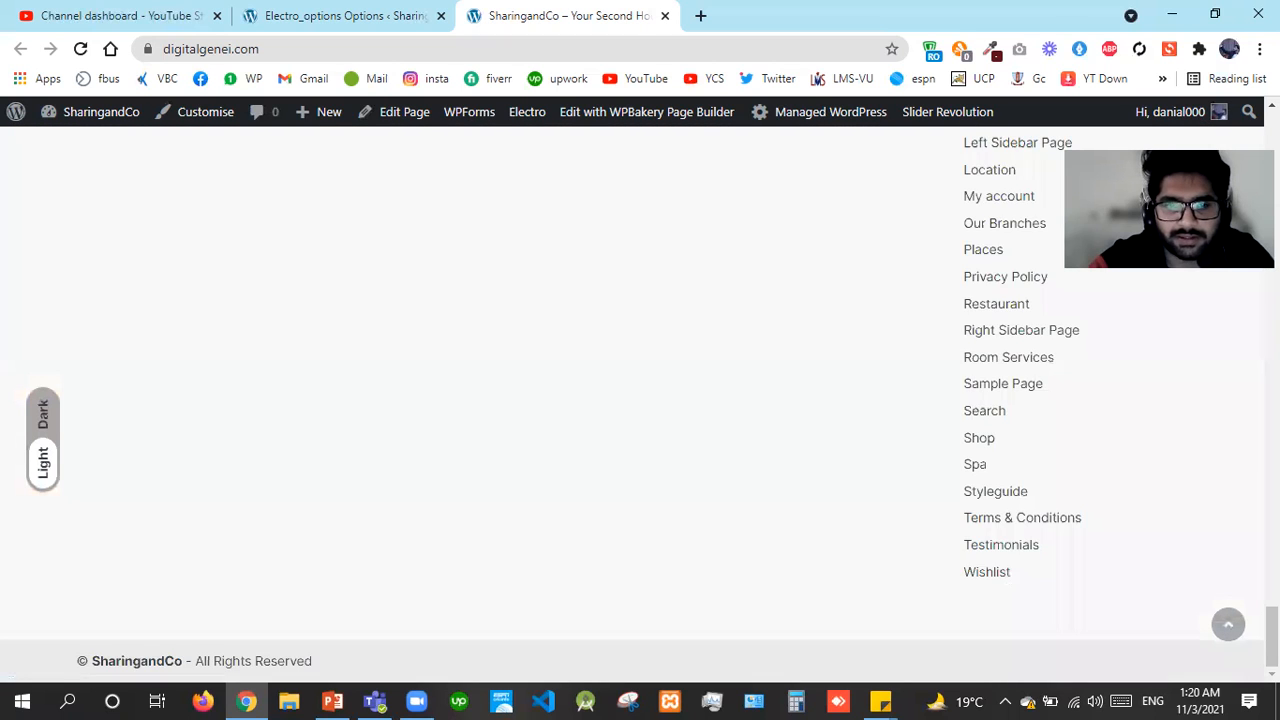
scroll(640, 400, up, 6)
scroll(640, 400, up, 5)
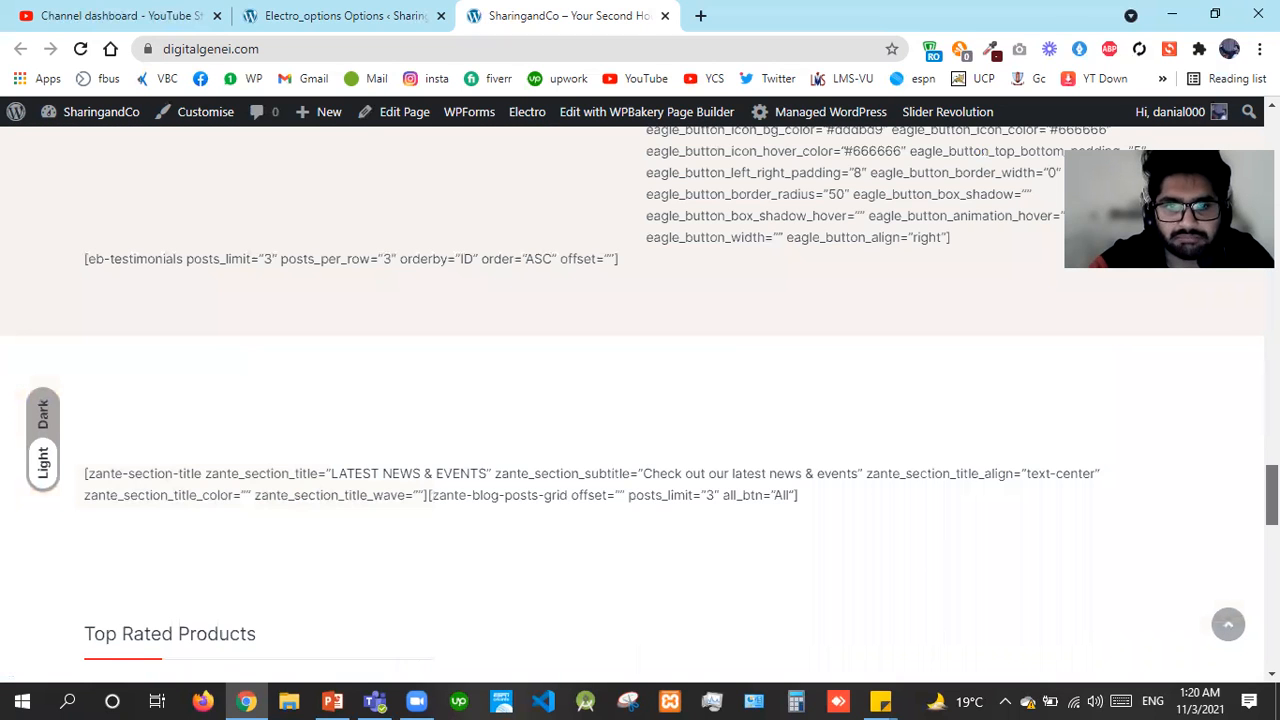
scroll(640, 400, up, 2)
scroll(640, 400, up, 1)
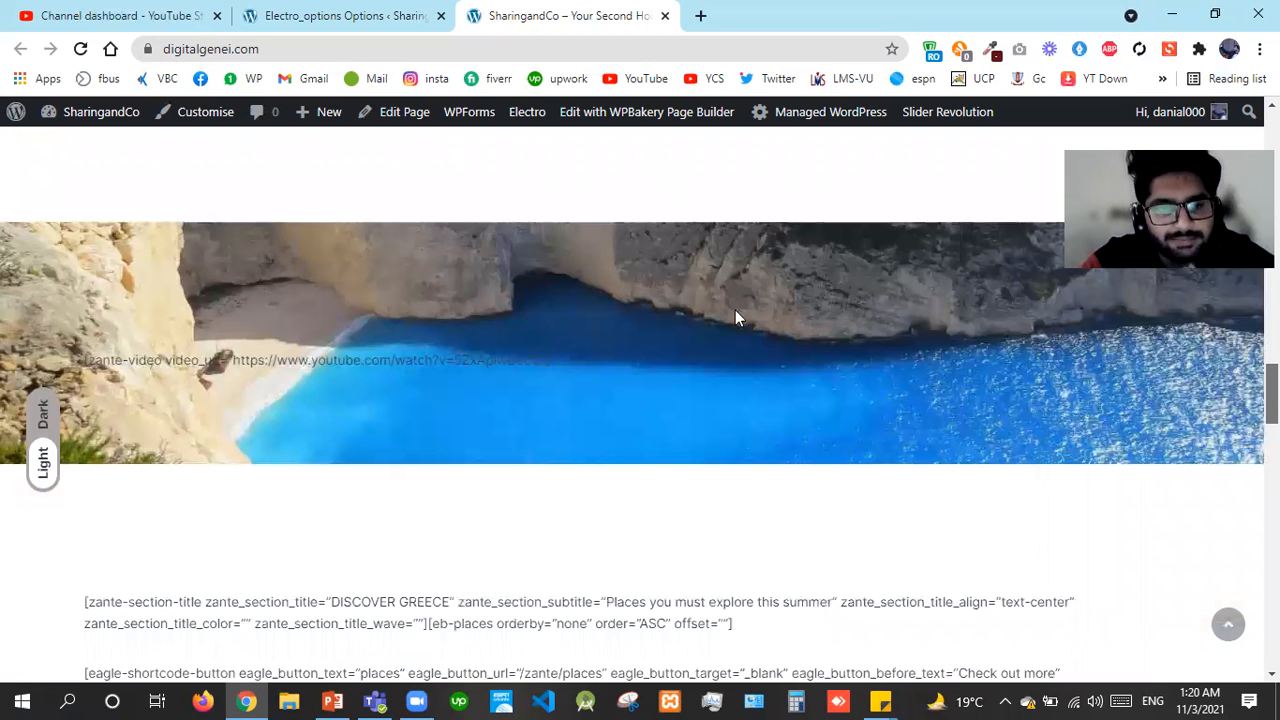
scroll(737, 315, up, 10)
drag(332, 366, 1234, 364)
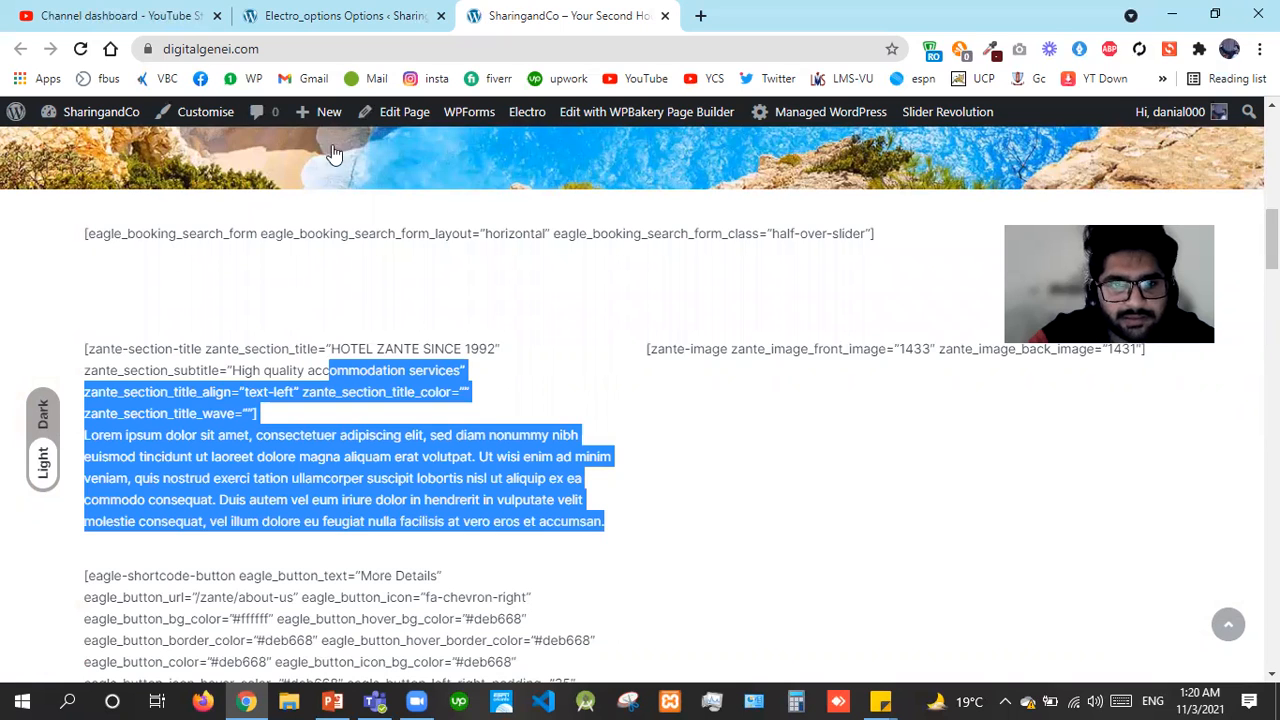
scroll(335, 155, up, 10)
click(325, 12)
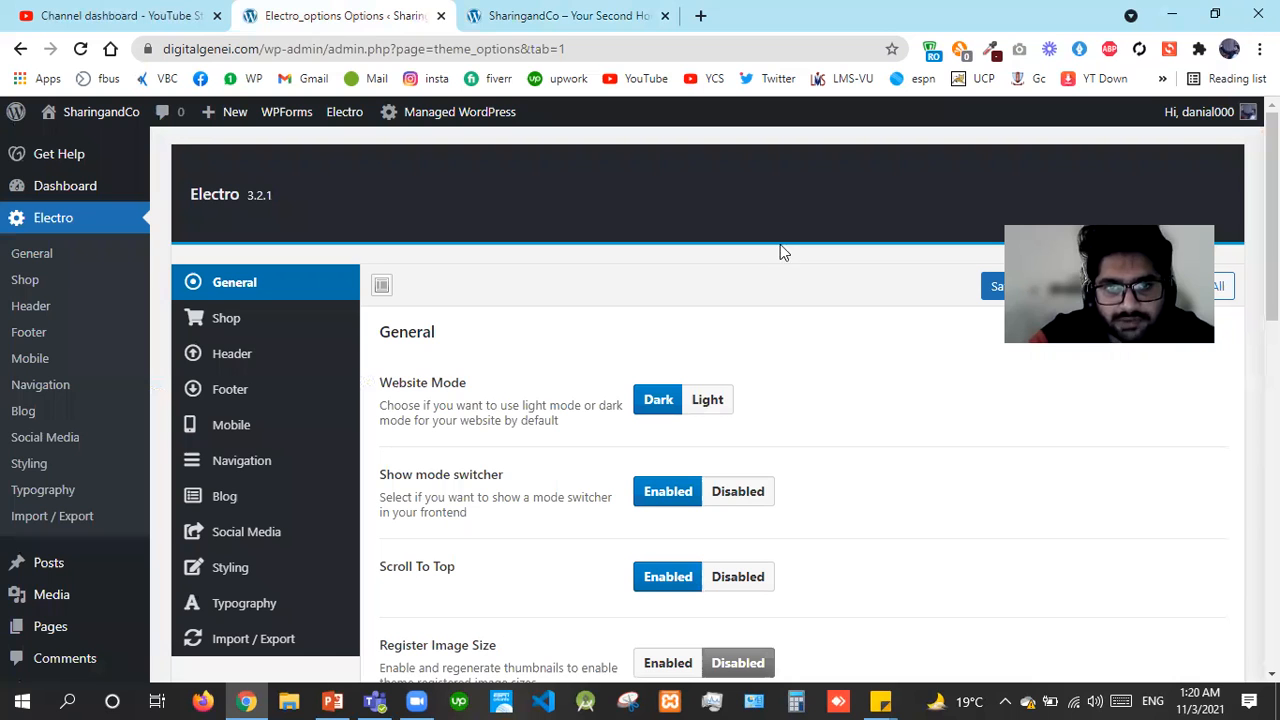
click(549, 12)
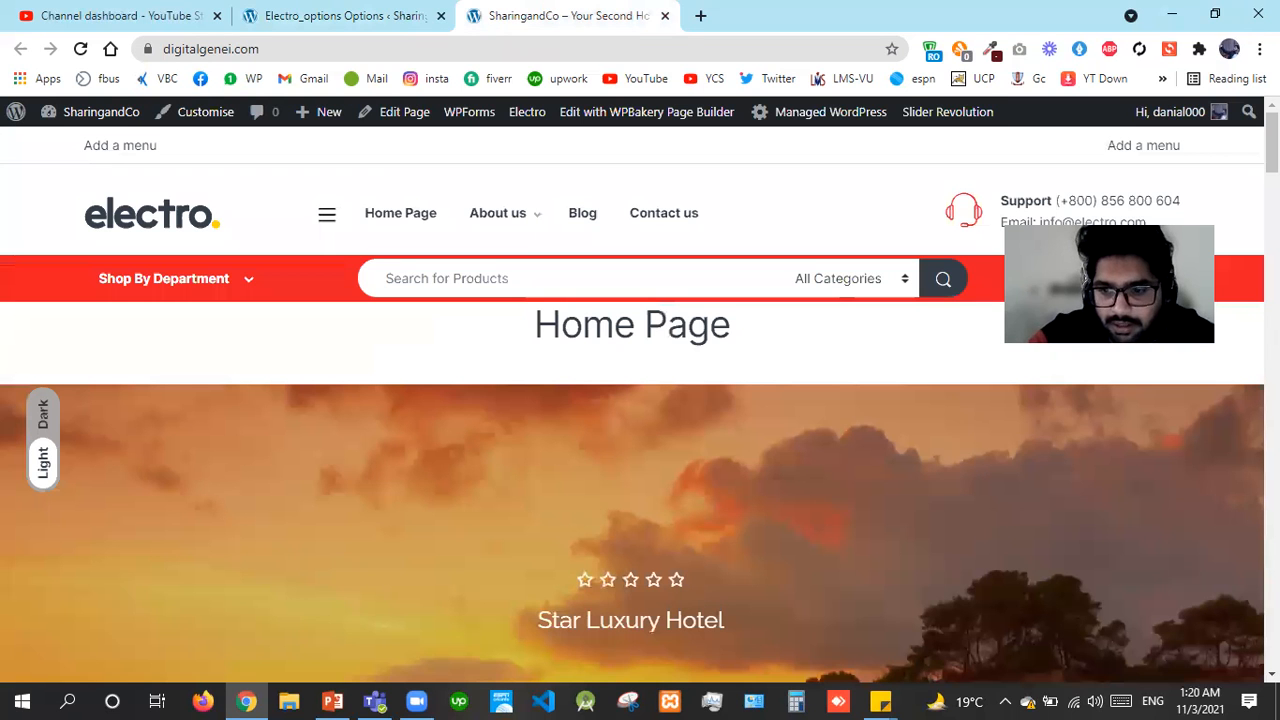
scroll(1235, 641, down, 3)
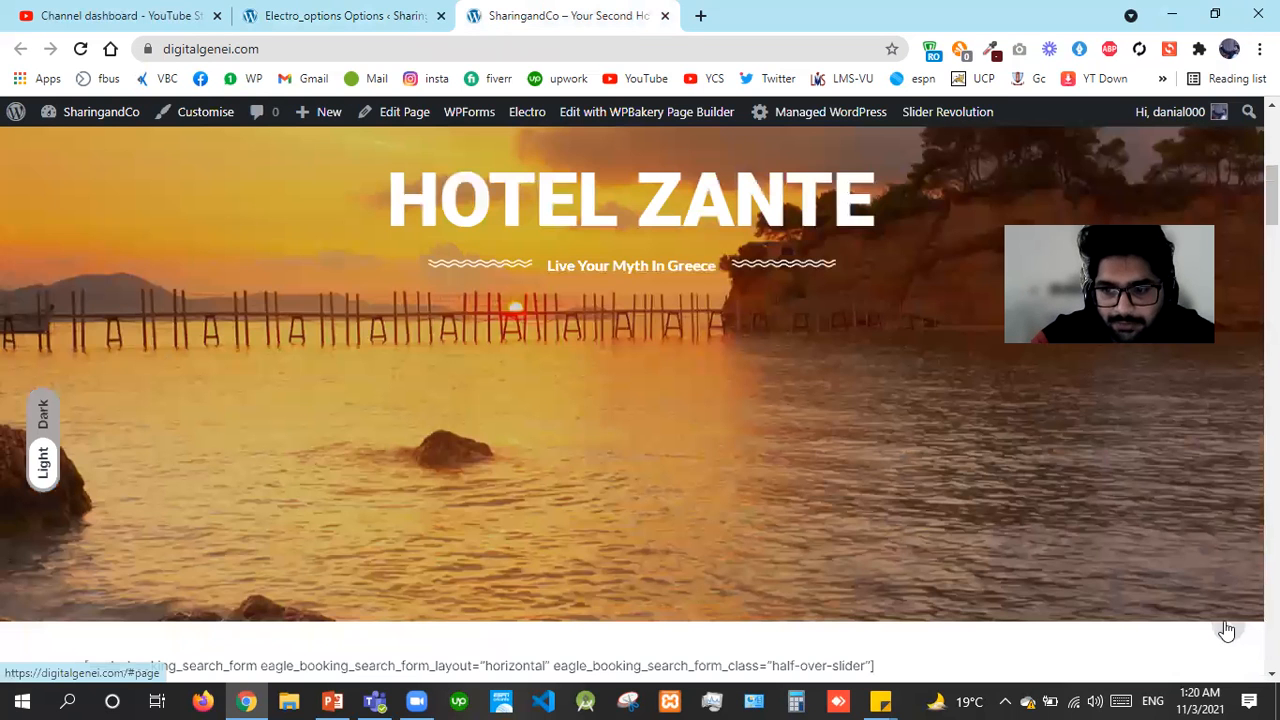
scroll(1228, 630, down, 5)
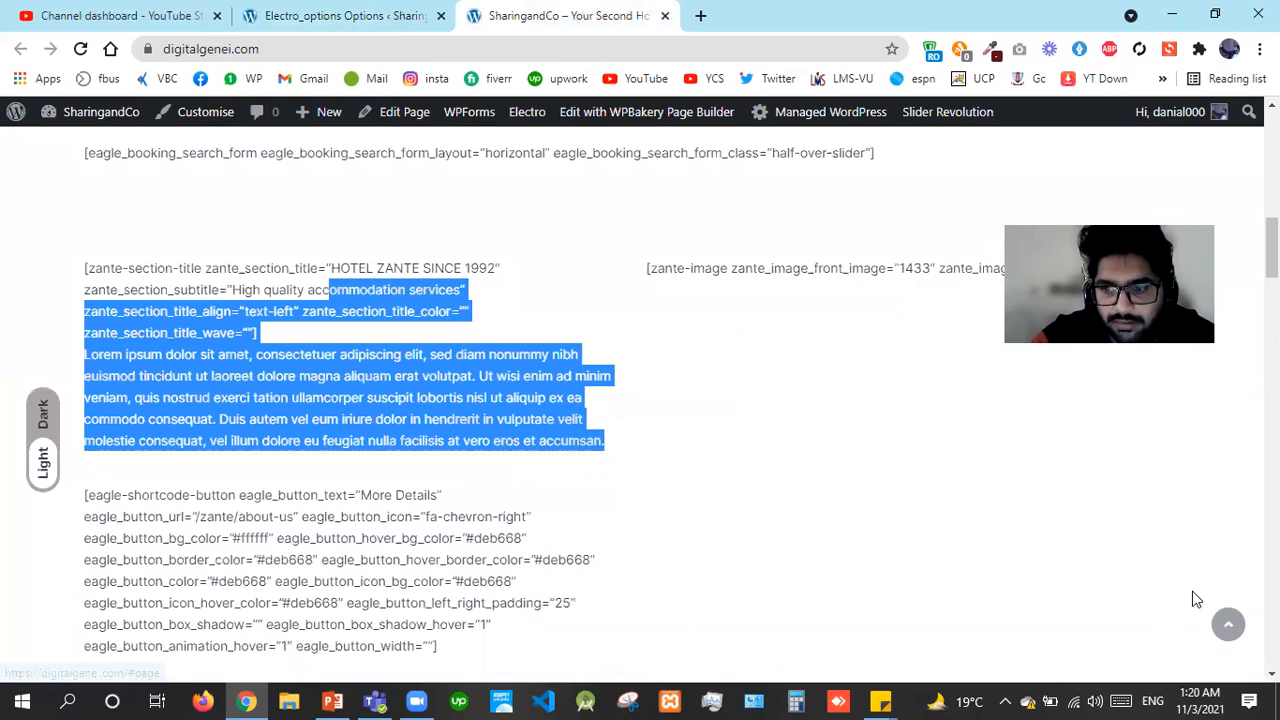
click(1231, 627)
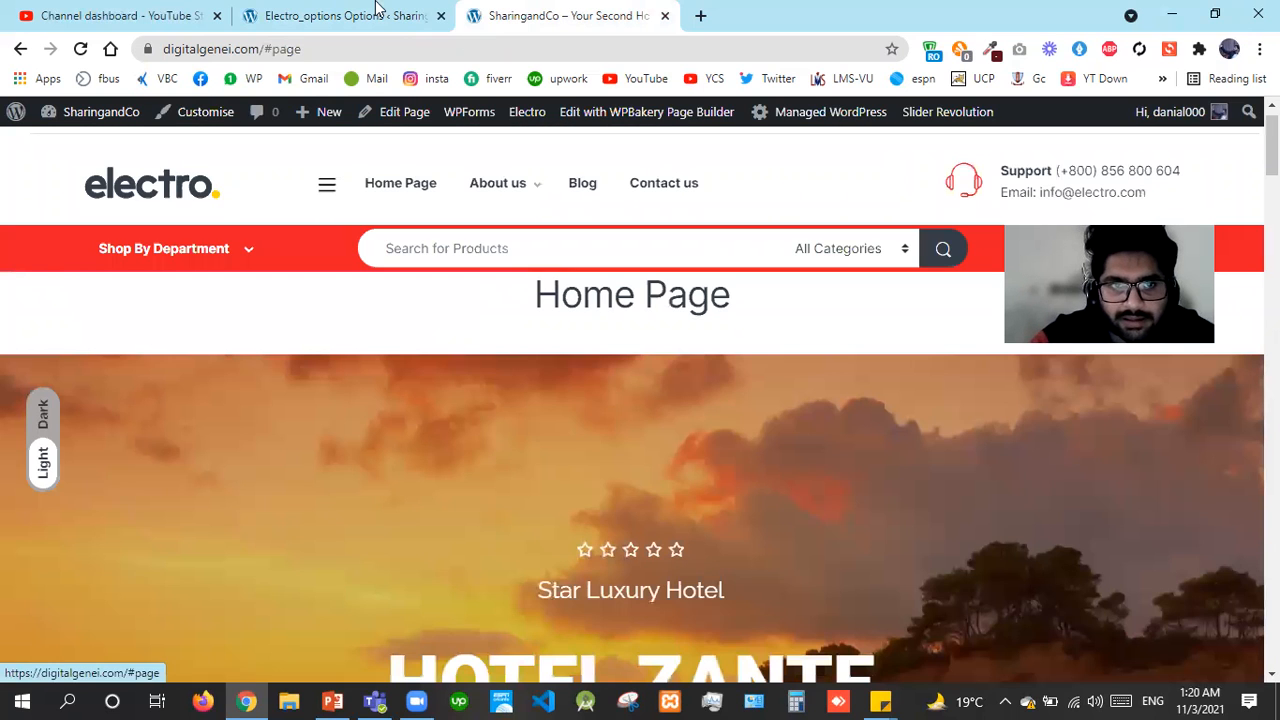
click(340, 15)
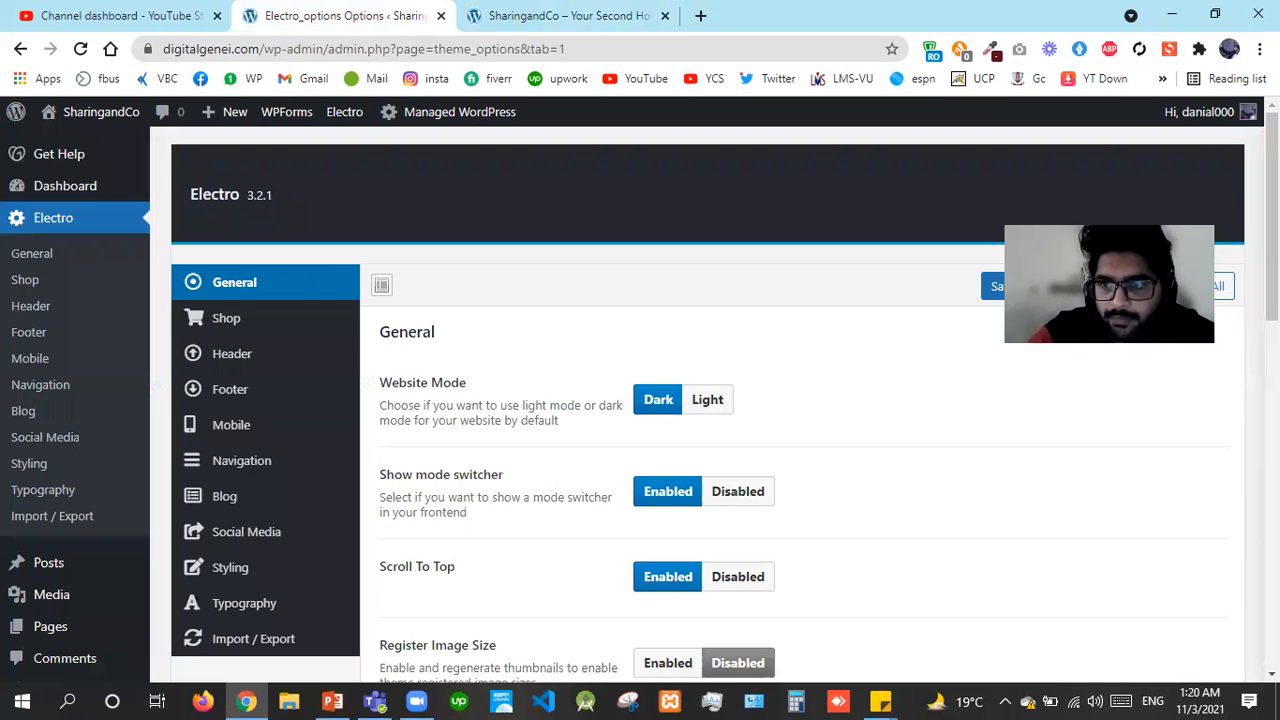
scroll(700, 400, down, 3)
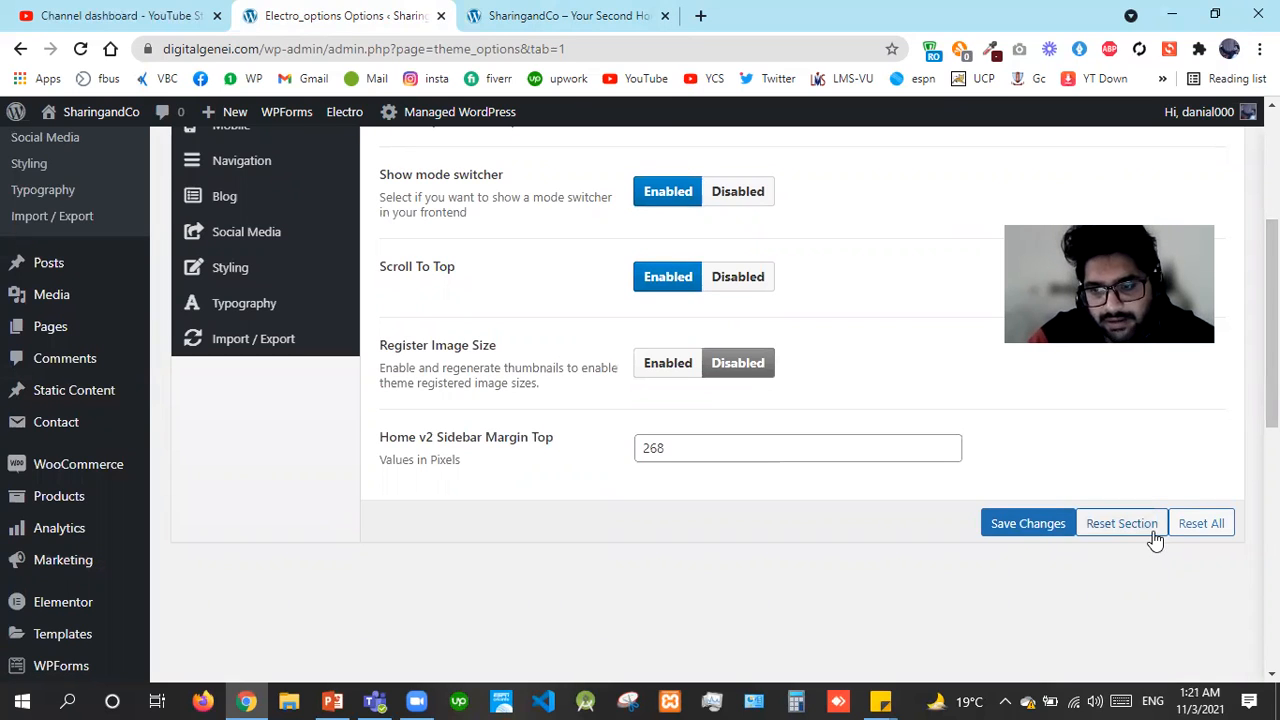
click(1212, 538)
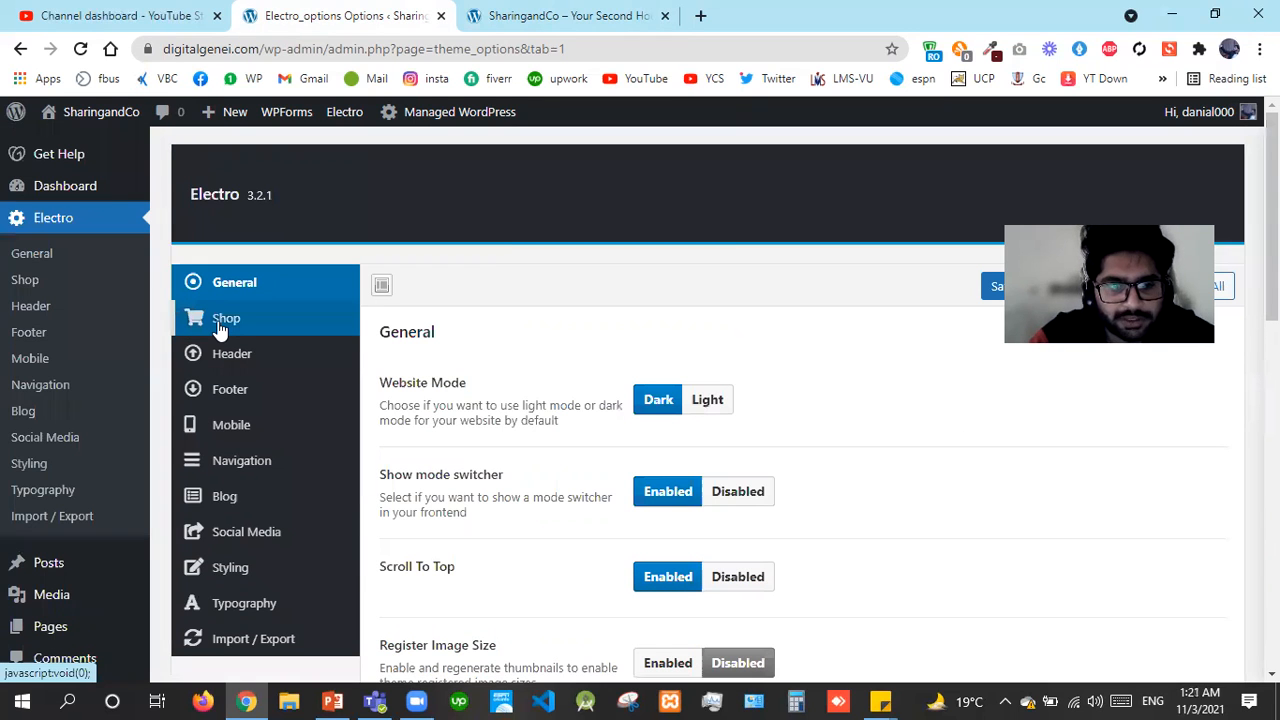
Open Electro's Shop settings and toggle Catalog Mode to Enabled, then back to Disabled
click(220, 330)
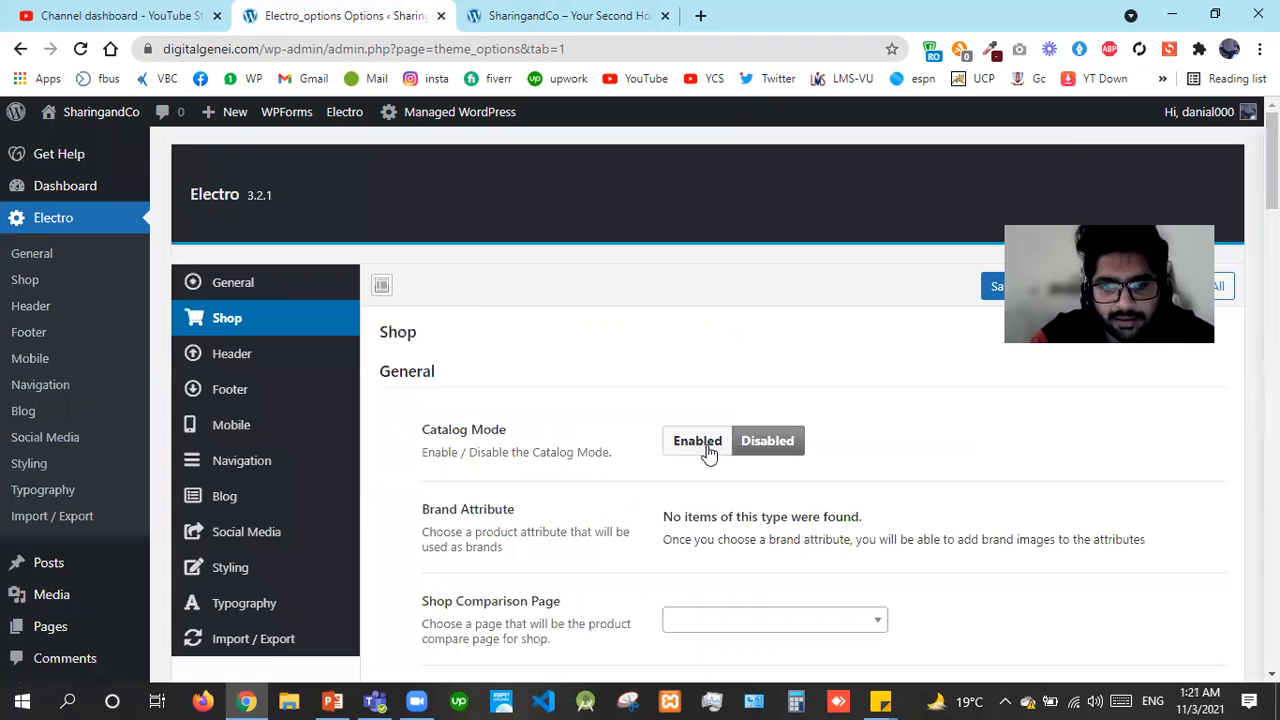
click(706, 446)
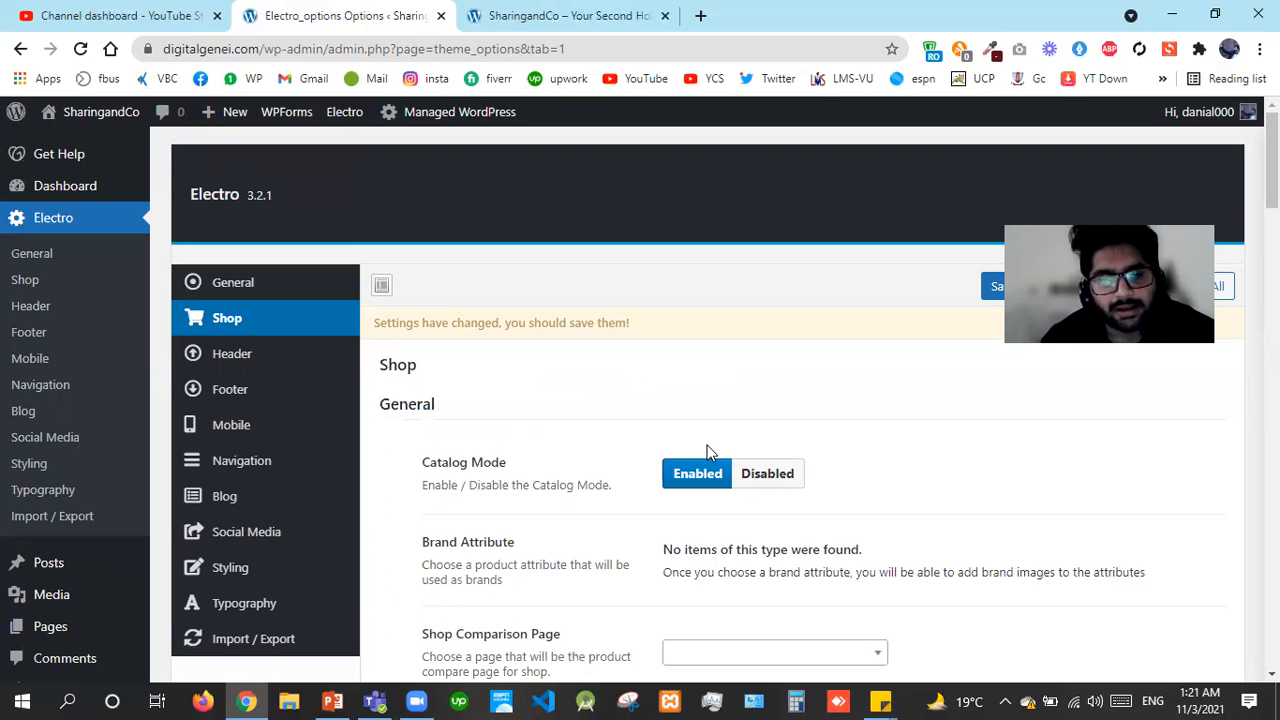
click(767, 474)
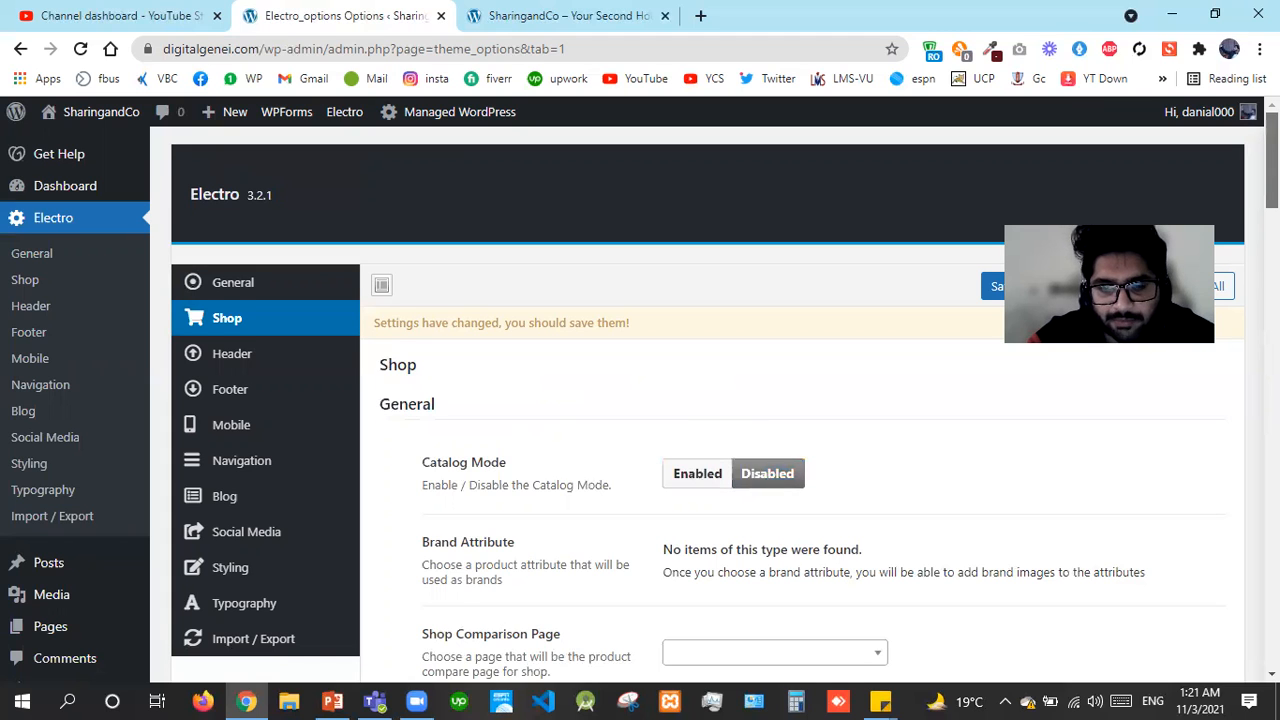
Open the Shop Comparison Page list and close it without choosing a page
scroll(700, 400, down, 1)
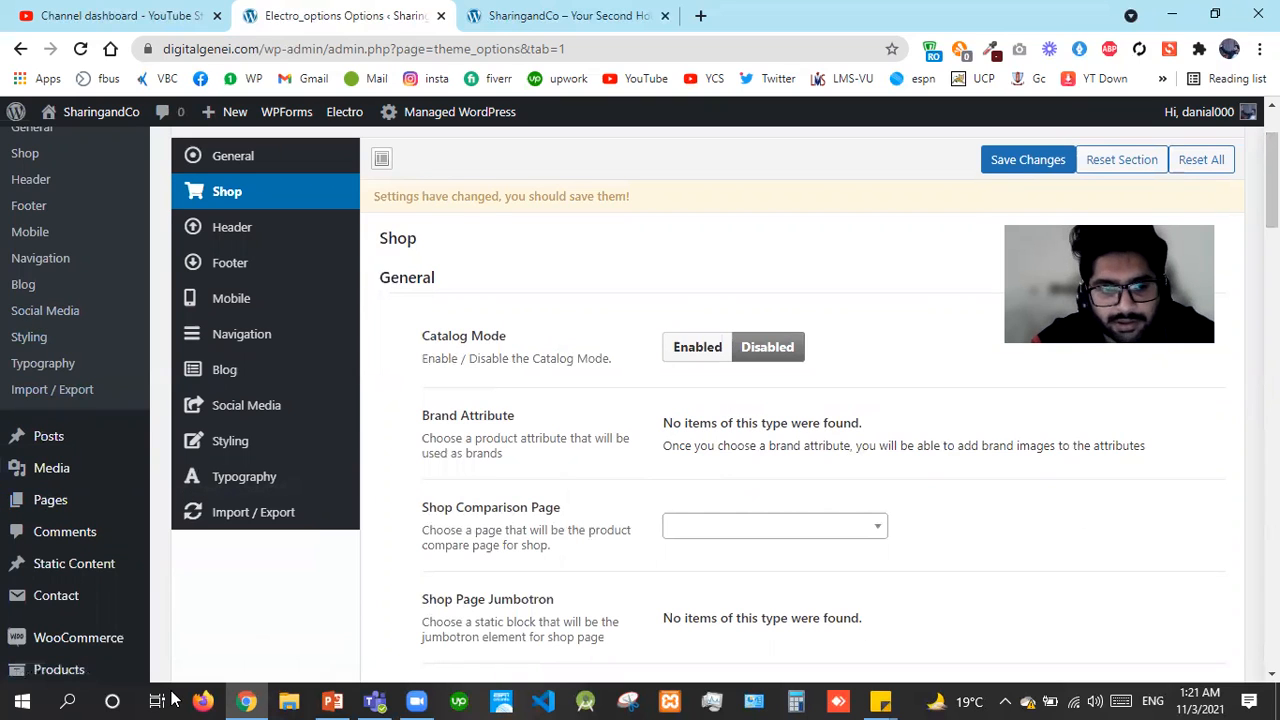
mouse_move(59, 669)
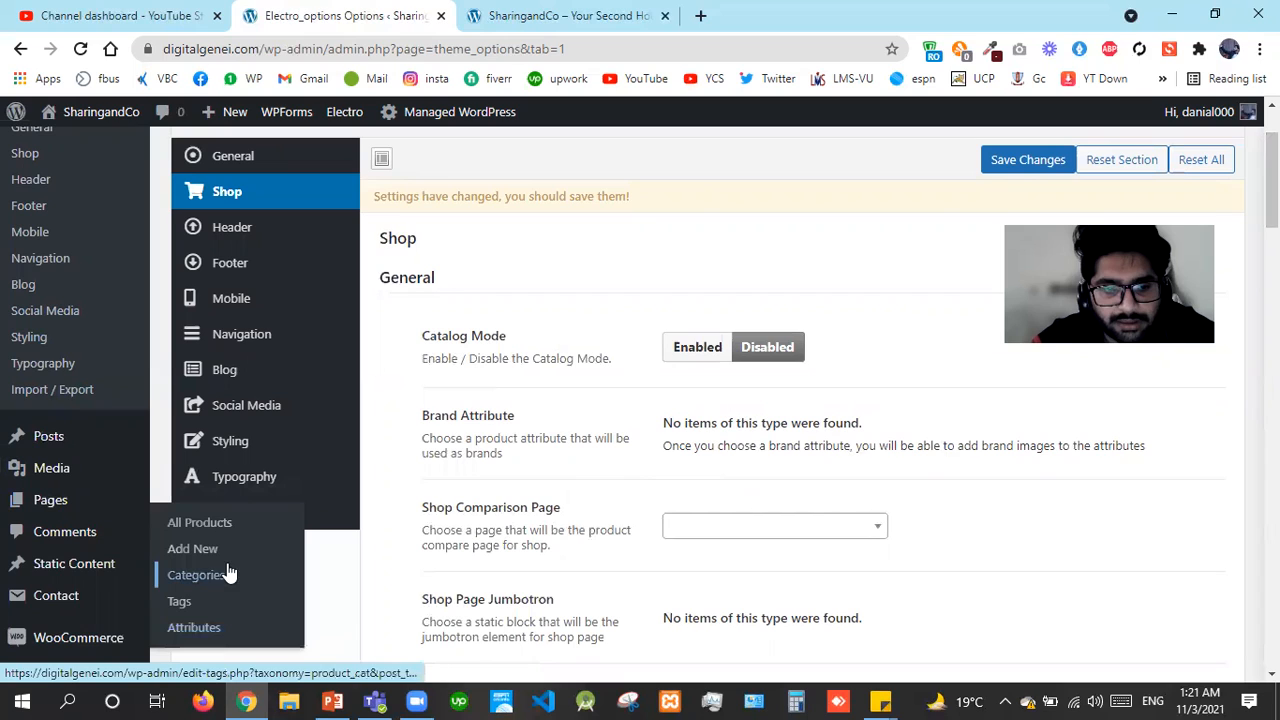
click(851, 527)
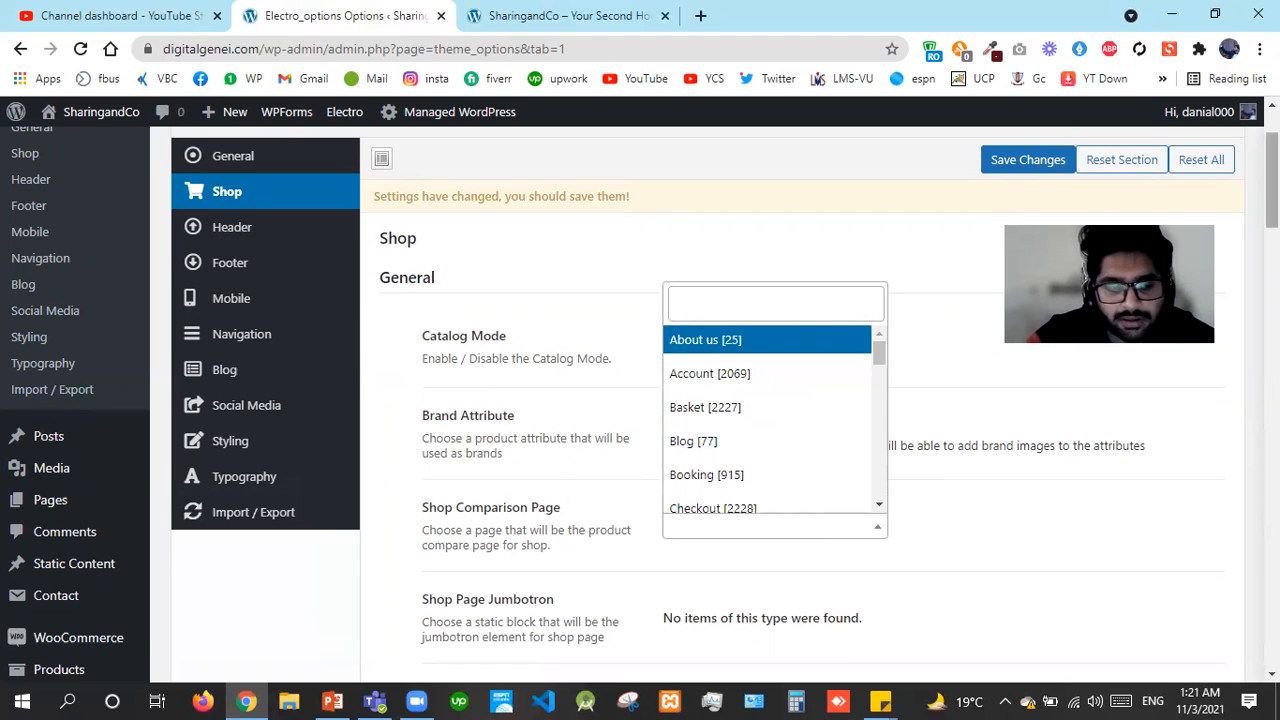
scroll(1150, 330, down, 3)
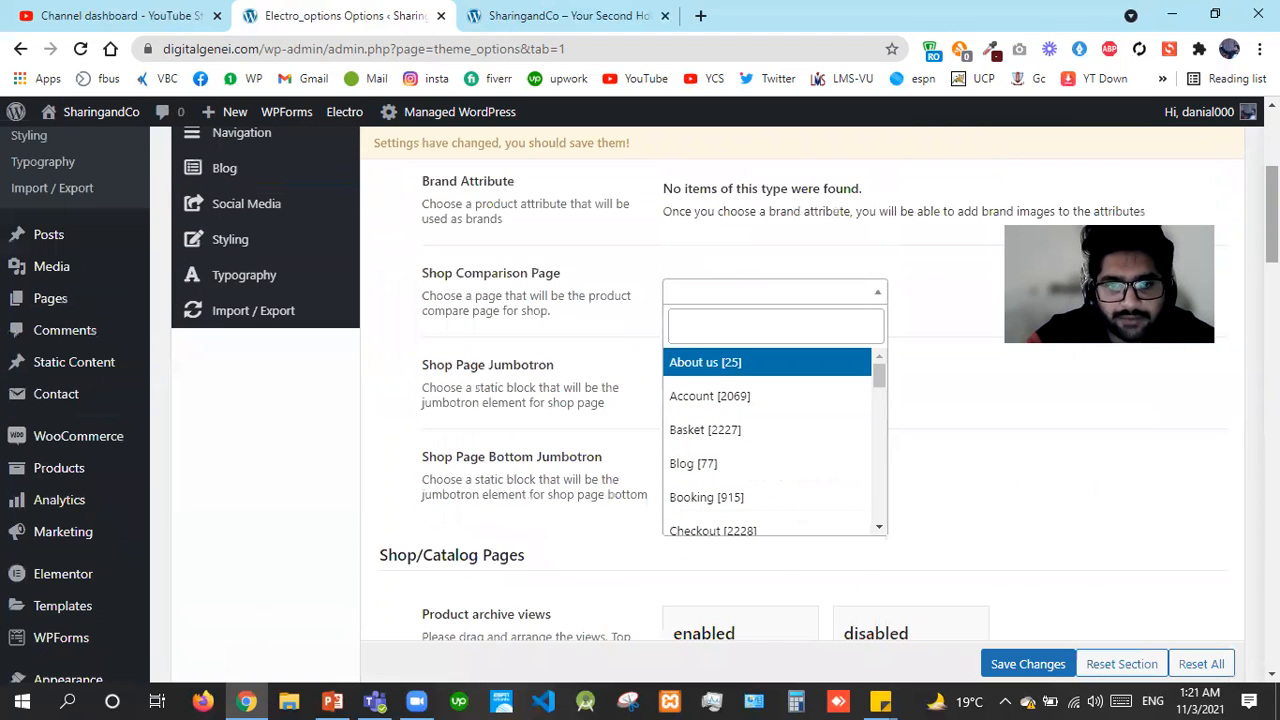
click(917, 409)
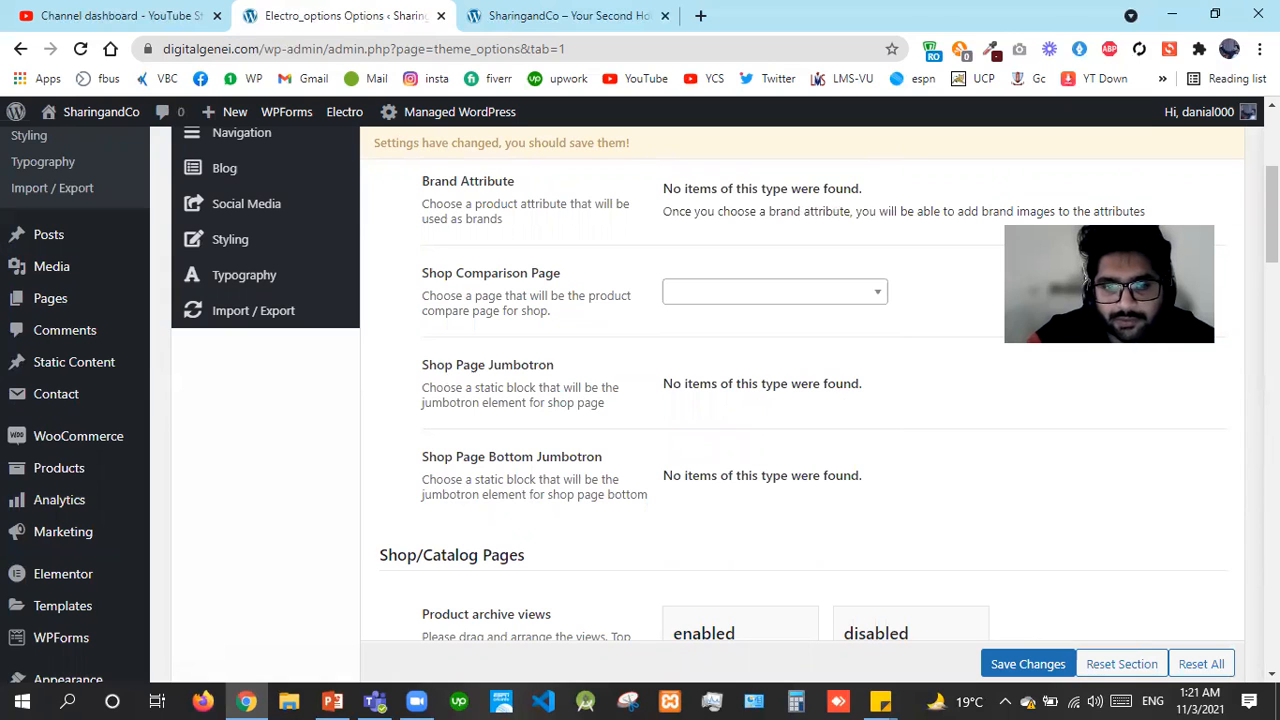
scroll(800, 400, down, 1)
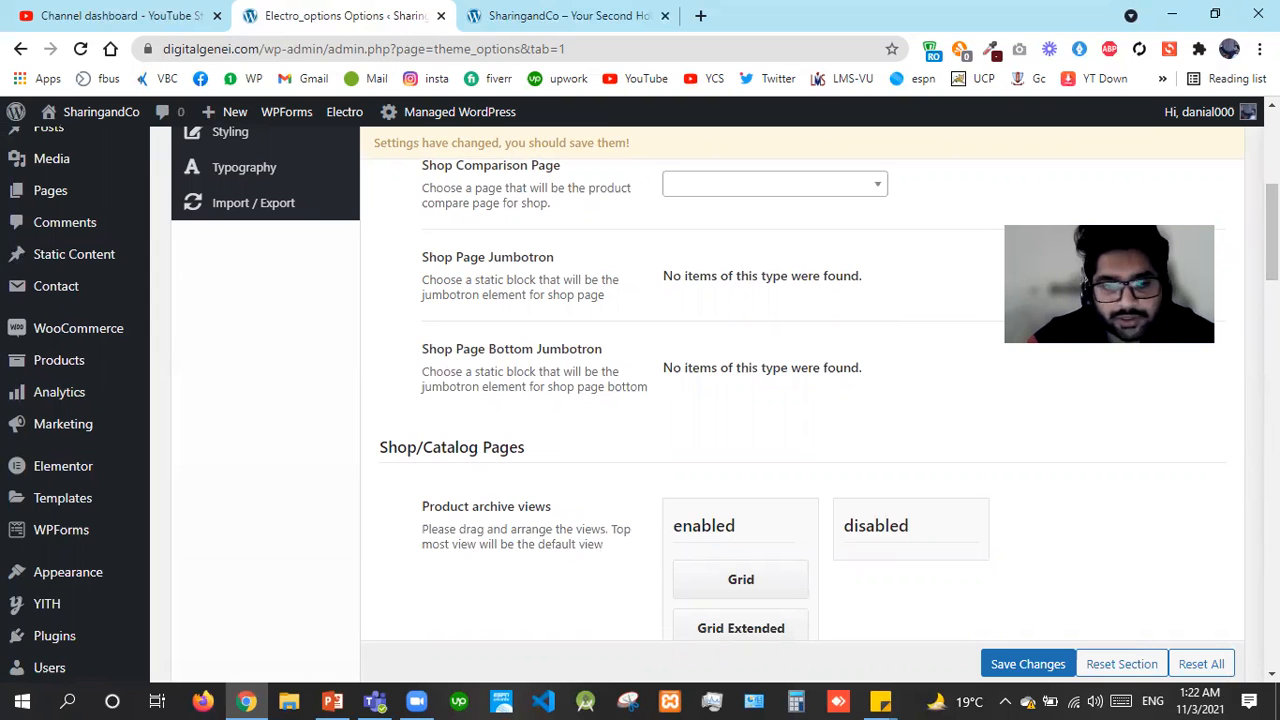
Keep Shop Page Layout as Left Sidebar and set Sale Badge to Enabled
scroll(982, 296, down, 2)
scroll(982, 296, down, 1)
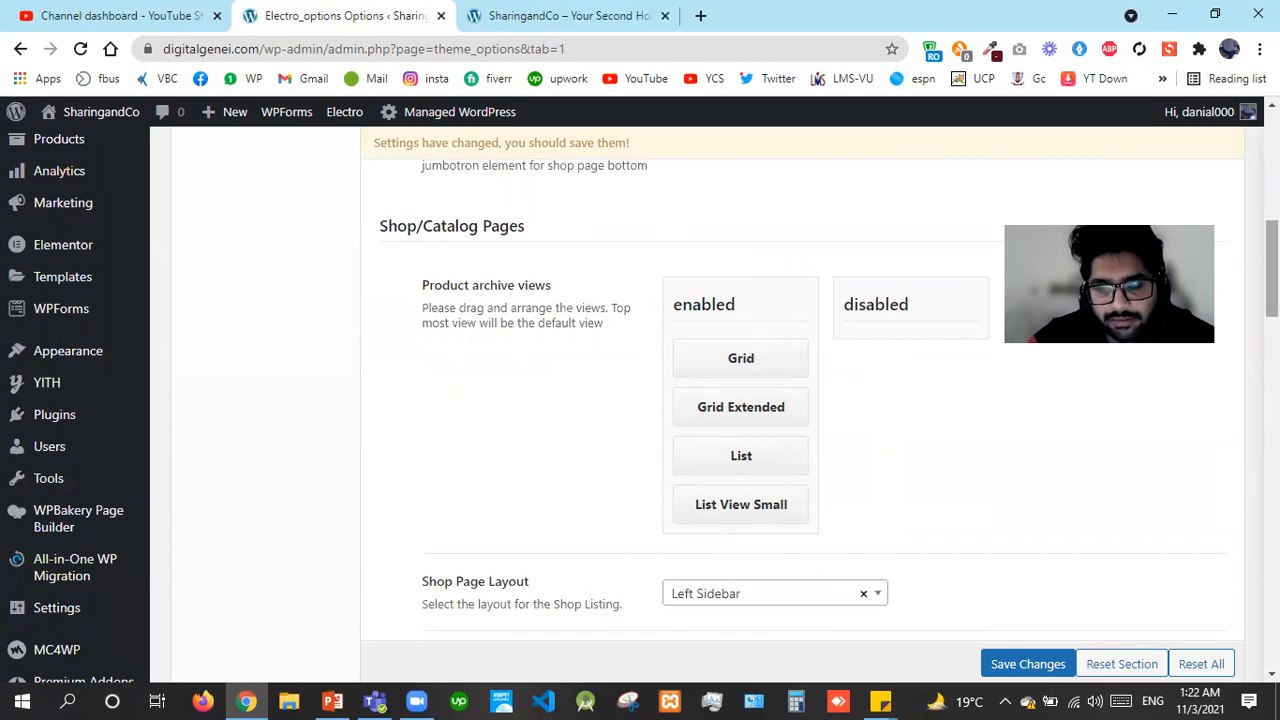
scroll(760, 400, down, 5)
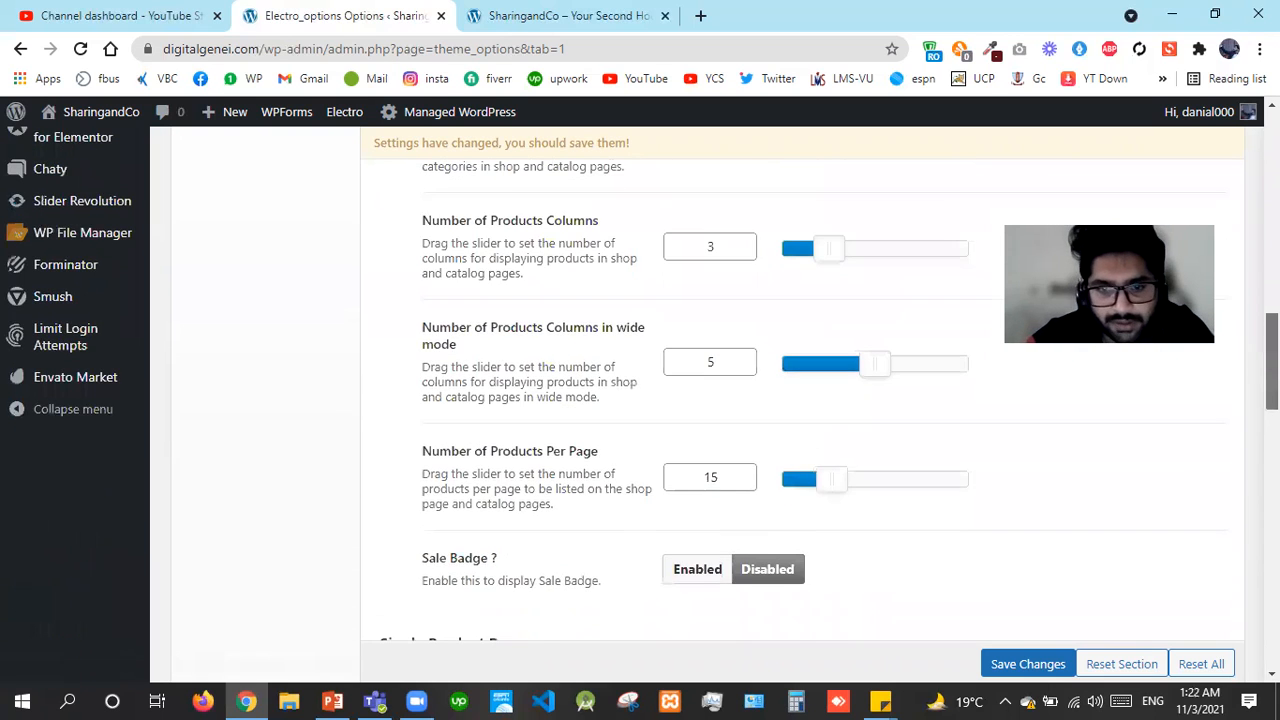
scroll(760, 400, up, 4)
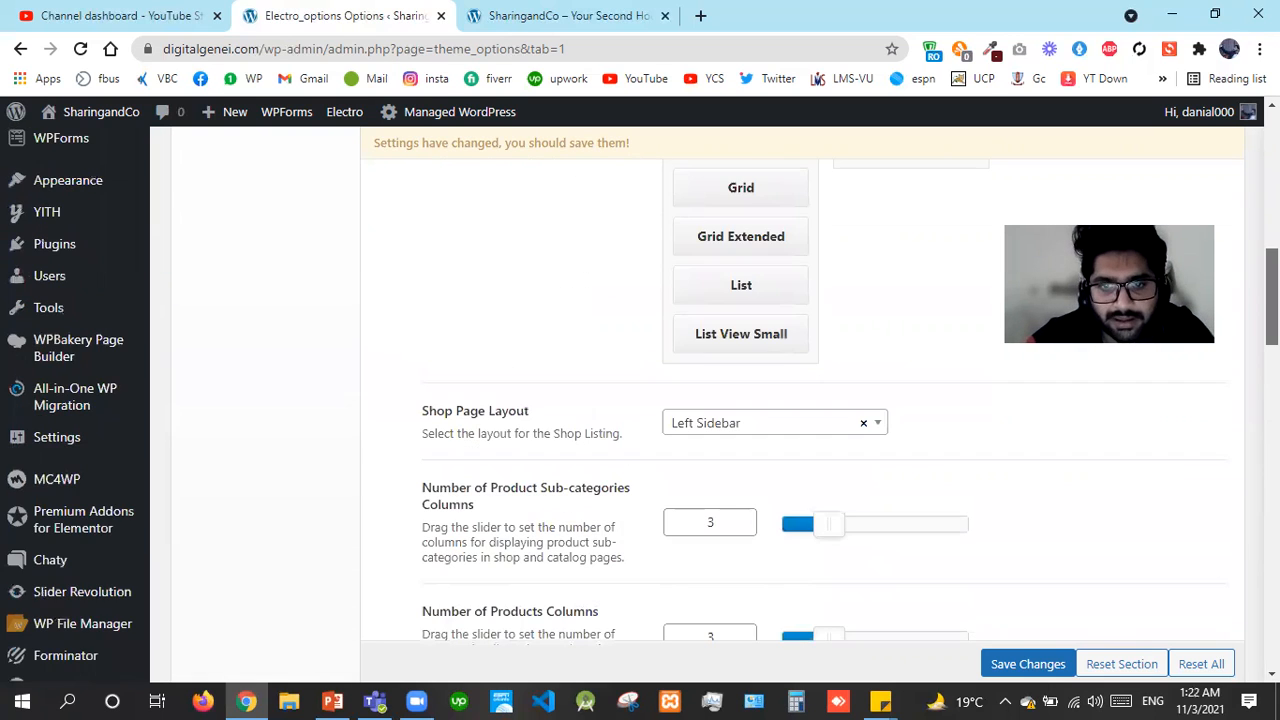
click(754, 423)
click(754, 423)
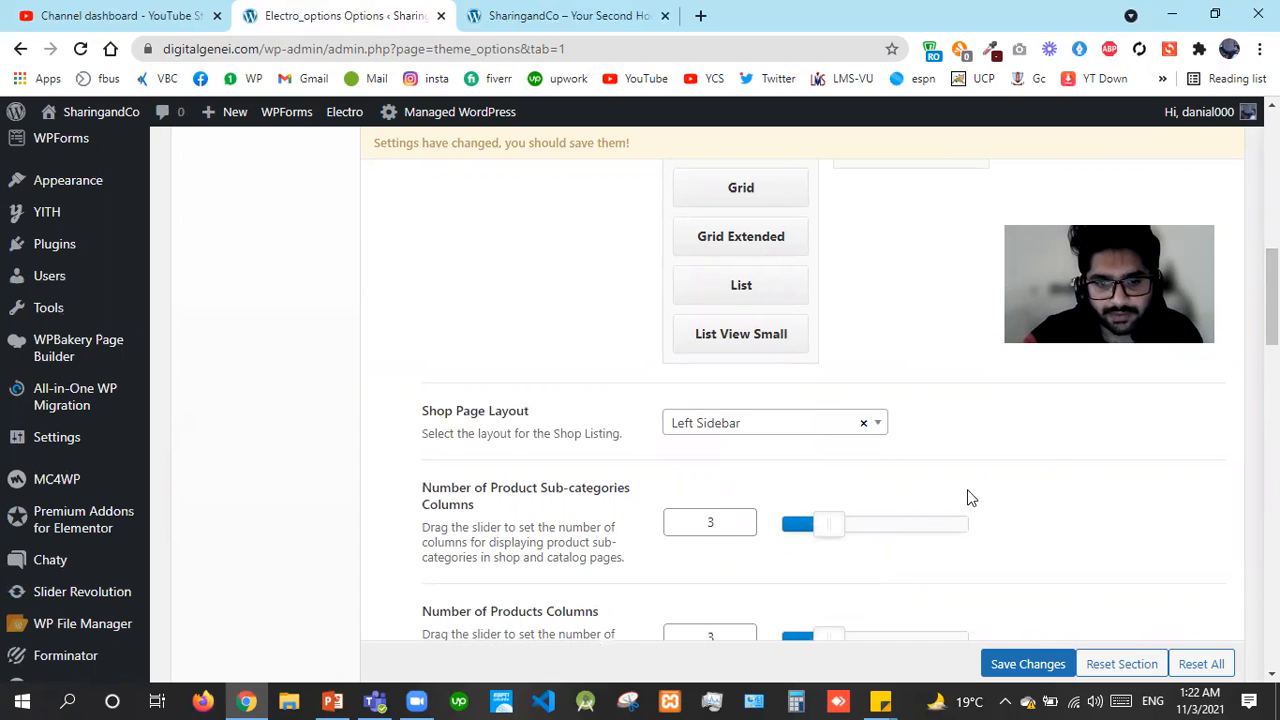
drag(1272, 298, 1272, 355)
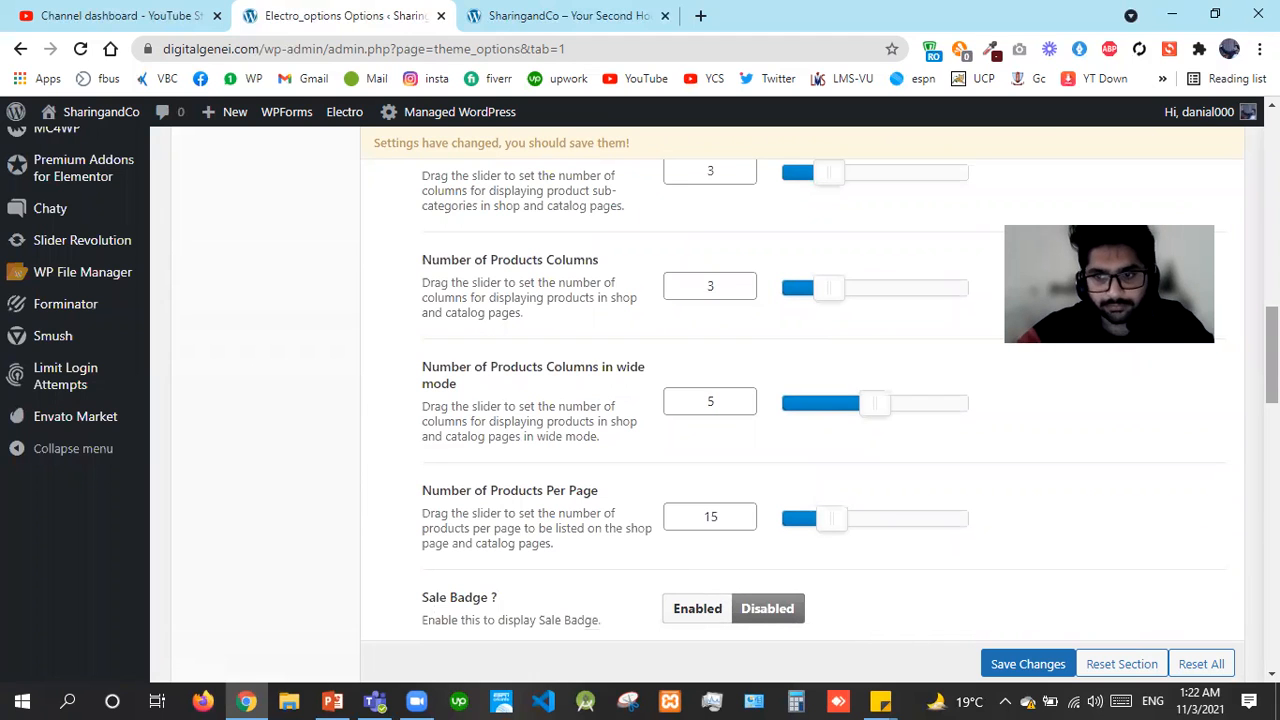
drag(1272, 355, 1272, 373)
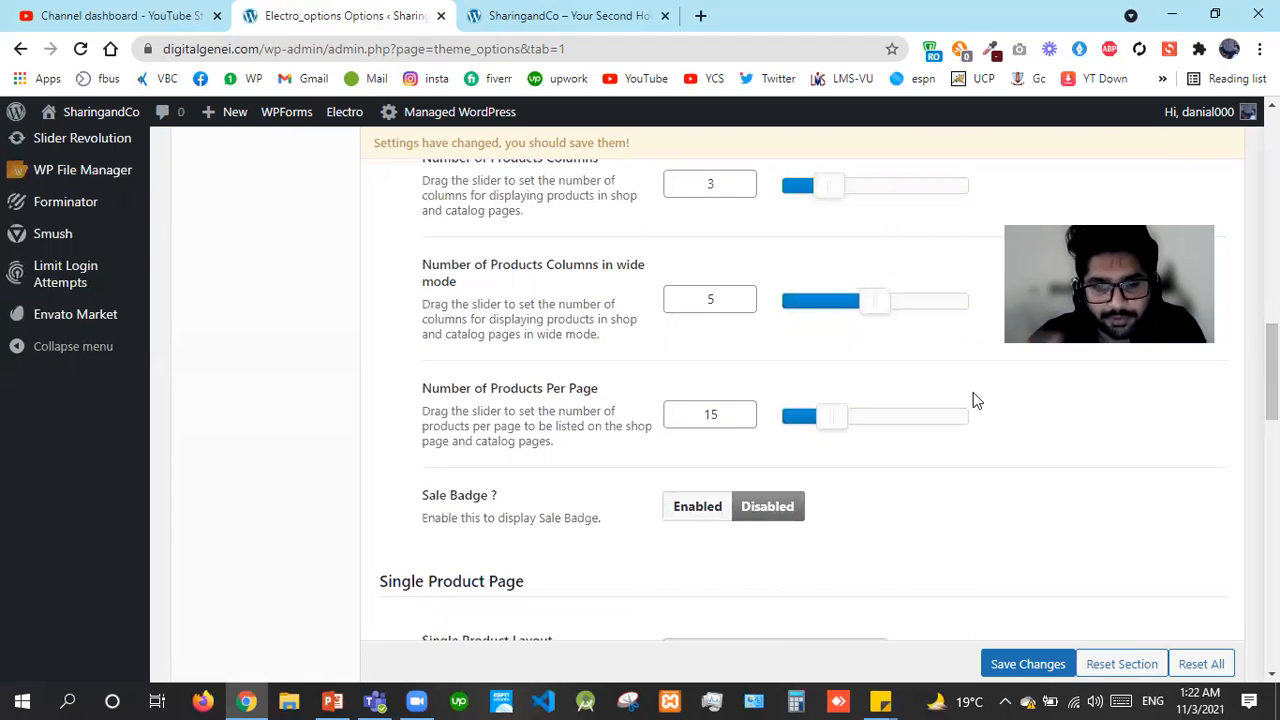
click(696, 519)
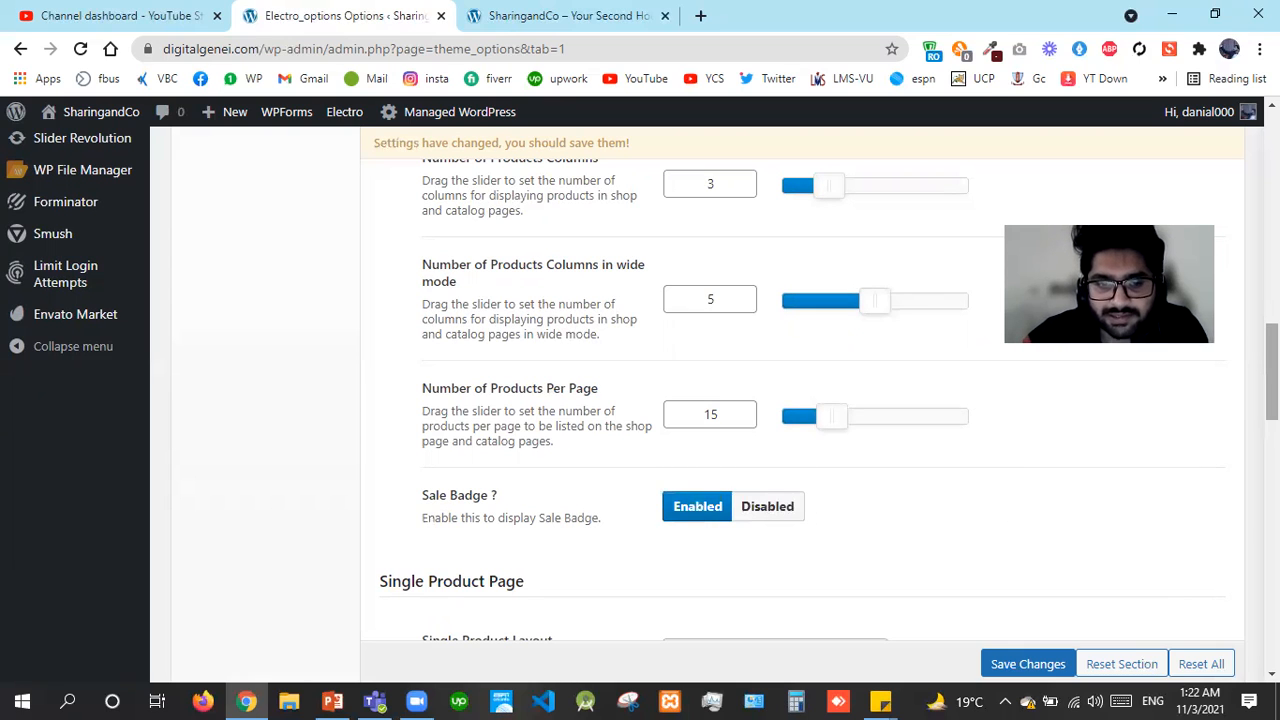
scroll(700, 400, down, 2)
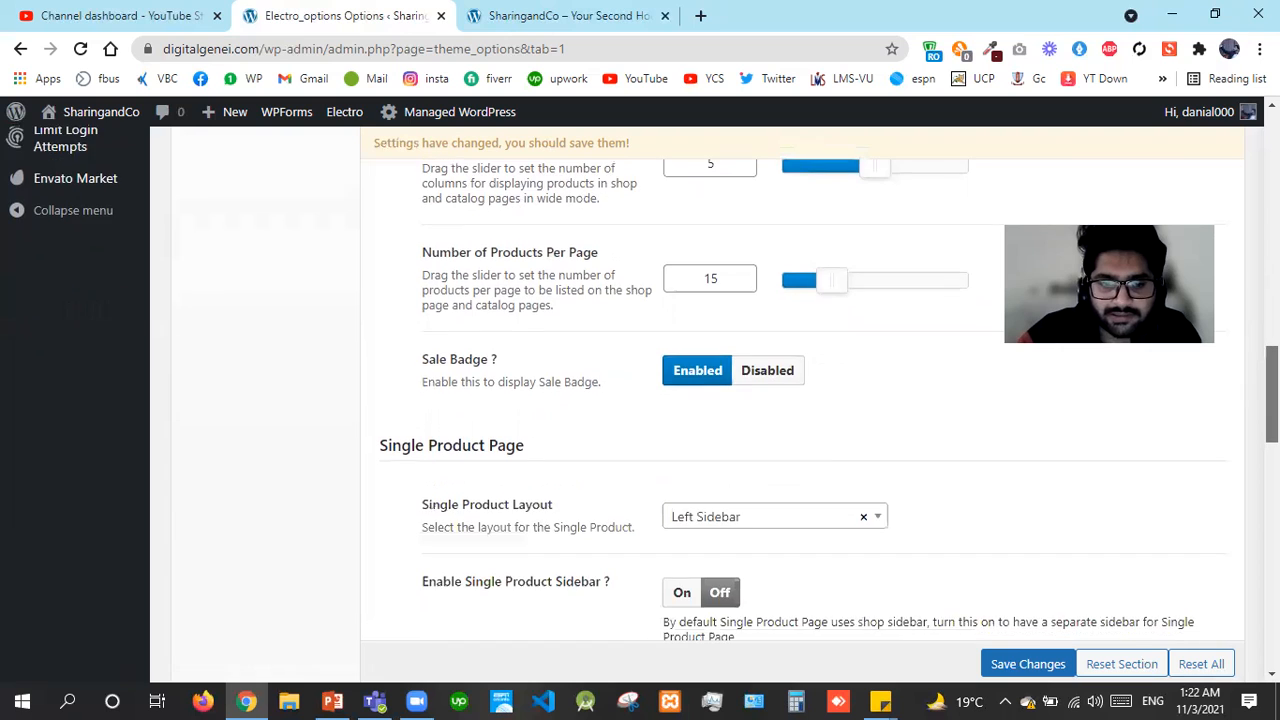
Turn Enable Single Product Sidebar On, then look over the Related Products and Sale Timer options
scroll(700, 400, down, 1)
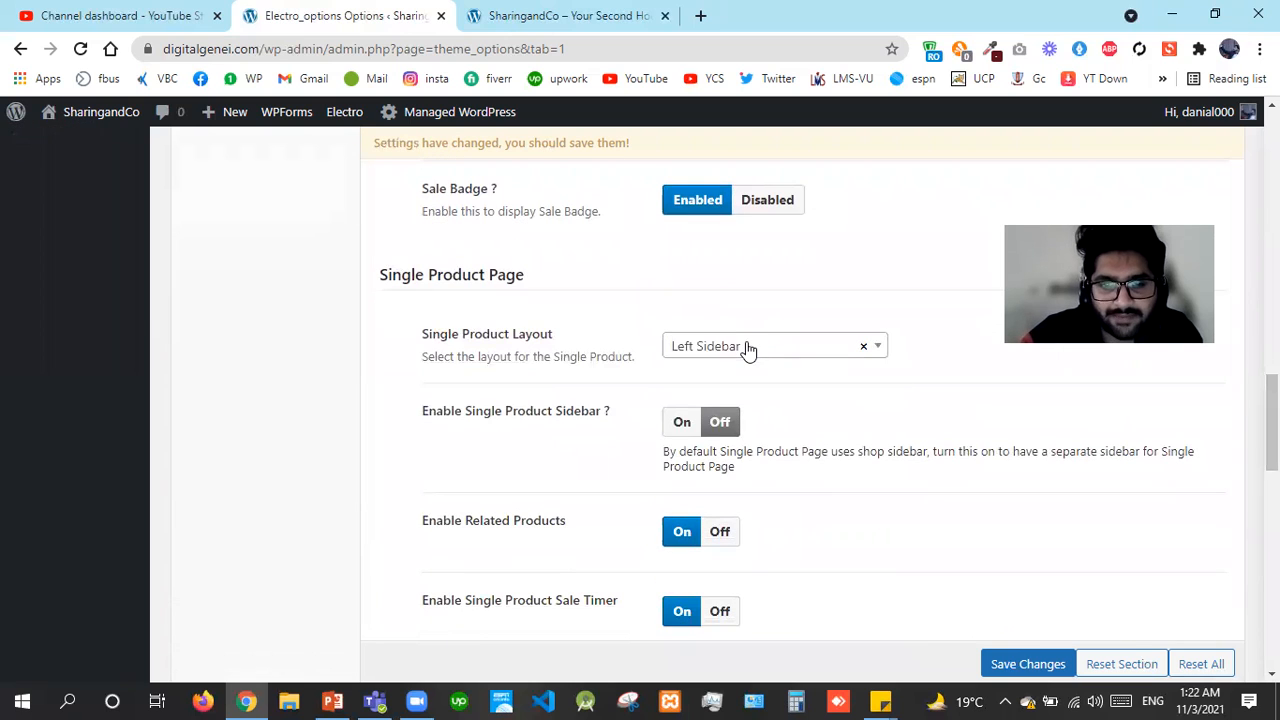
click(686, 423)
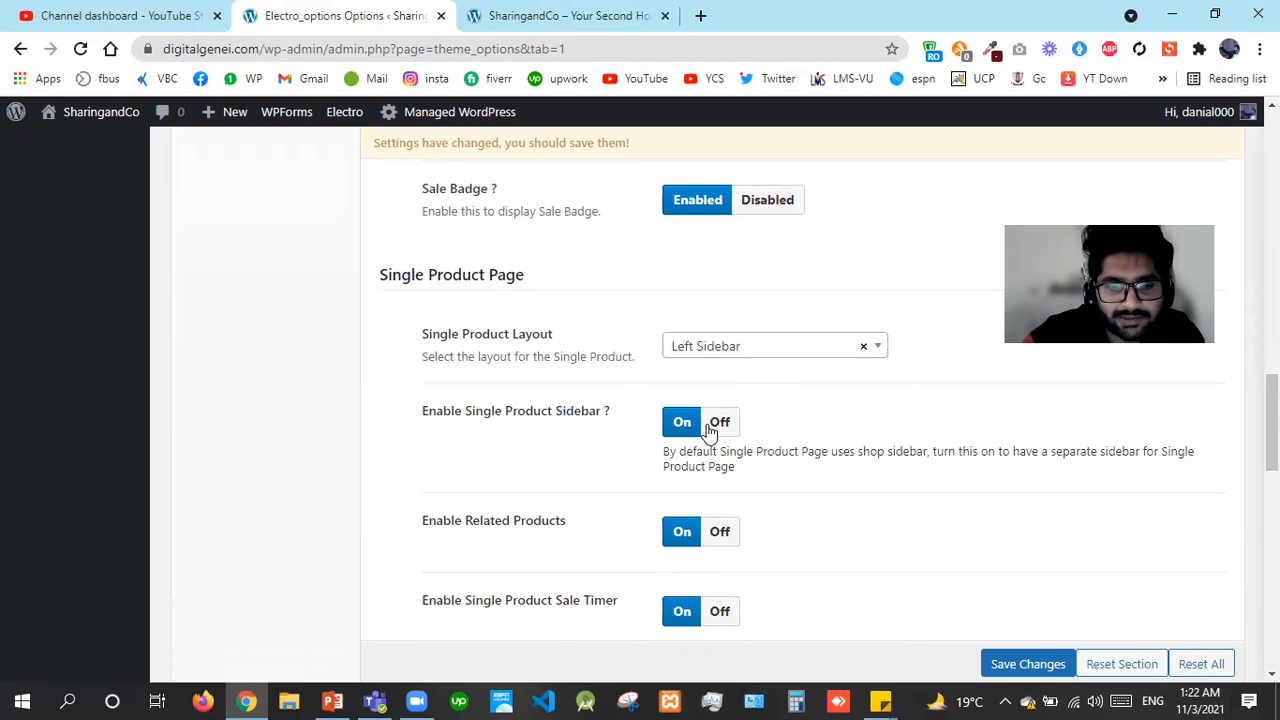
scroll(700, 400, down, 1)
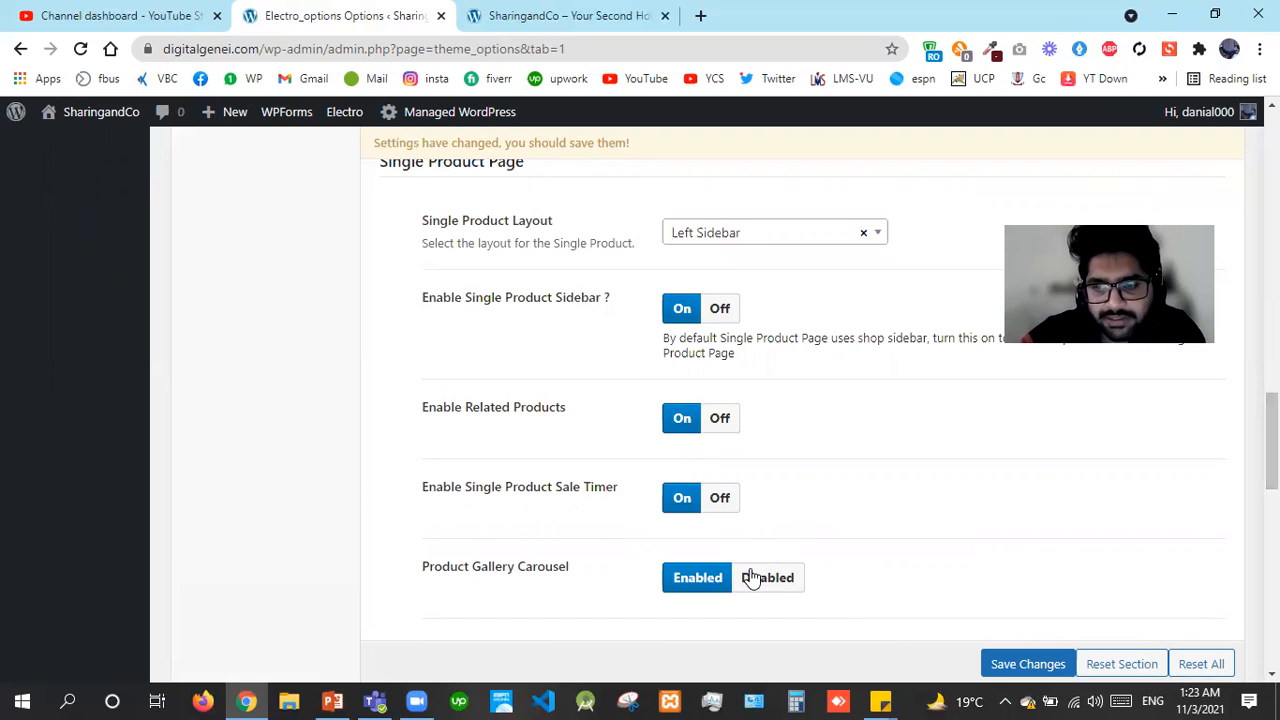
drag(1272, 466, 1272, 465)
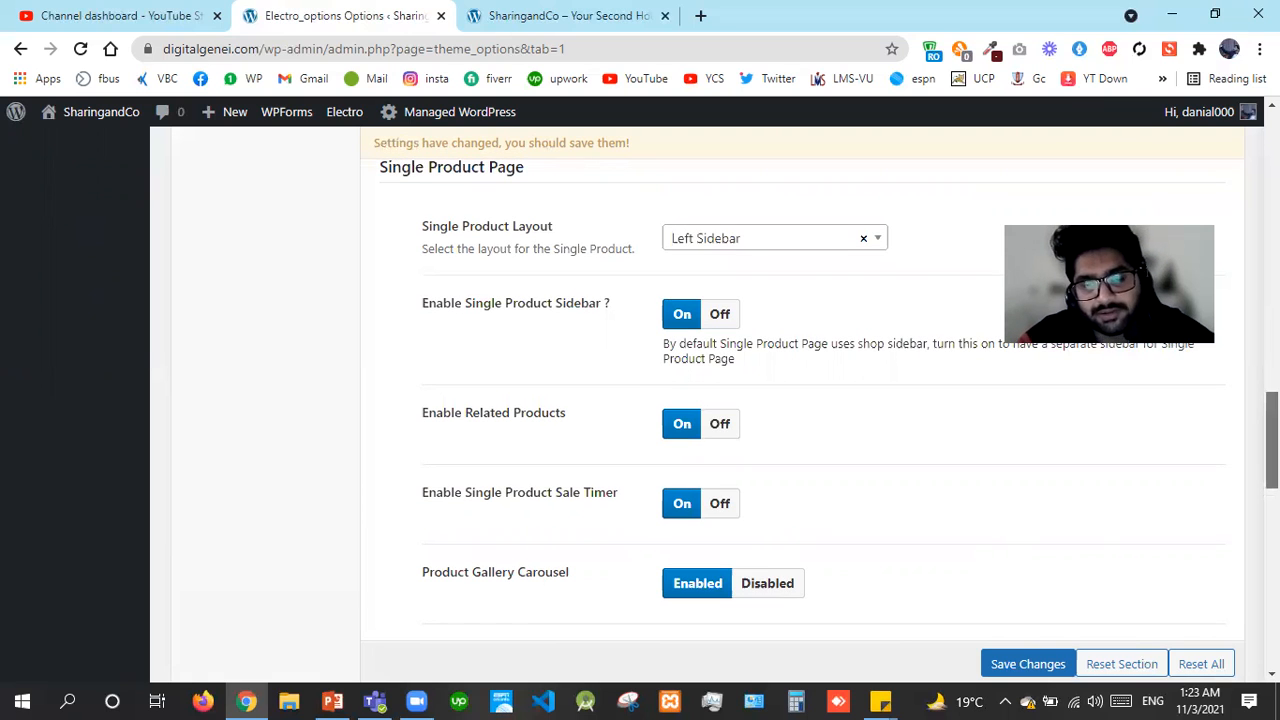
drag(1272, 440, 1272, 449)
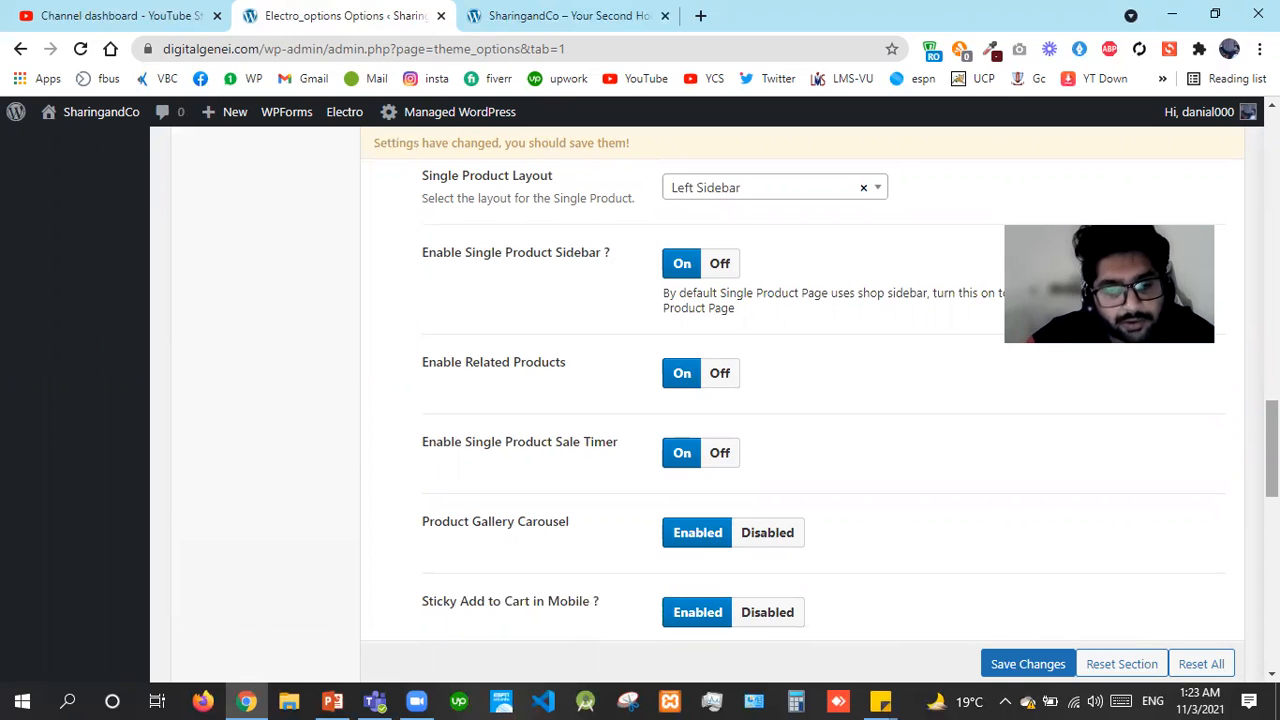
drag(1272, 450, 1272, 496)
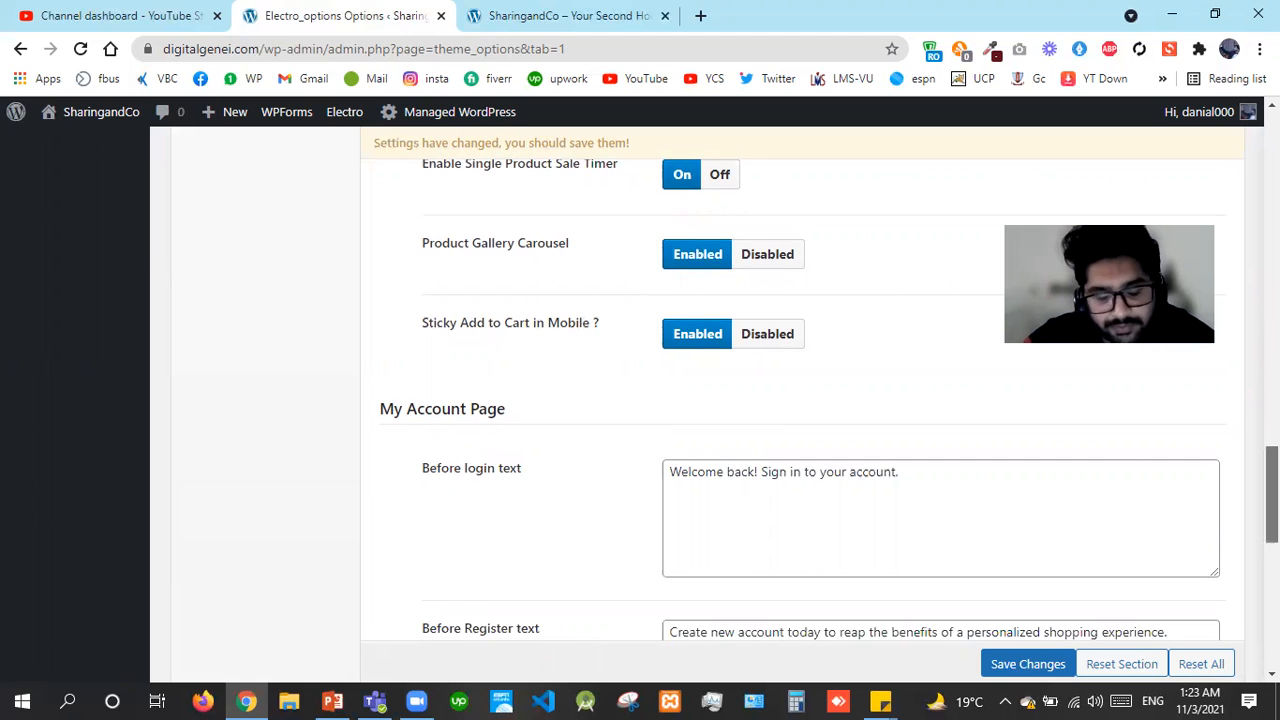
Save the Electro Shop options and switch to the SharingandCo site tab
scroll(800, 400, down, 5)
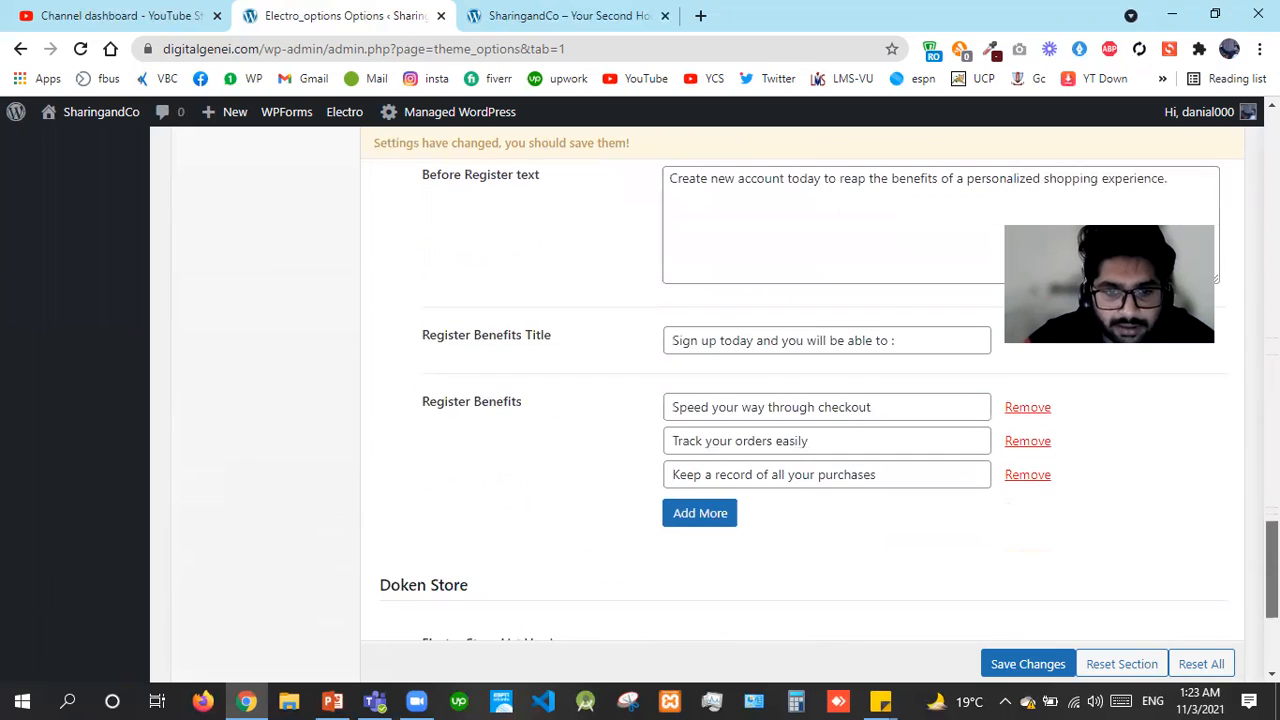
scroll(390, 380, down, 3)
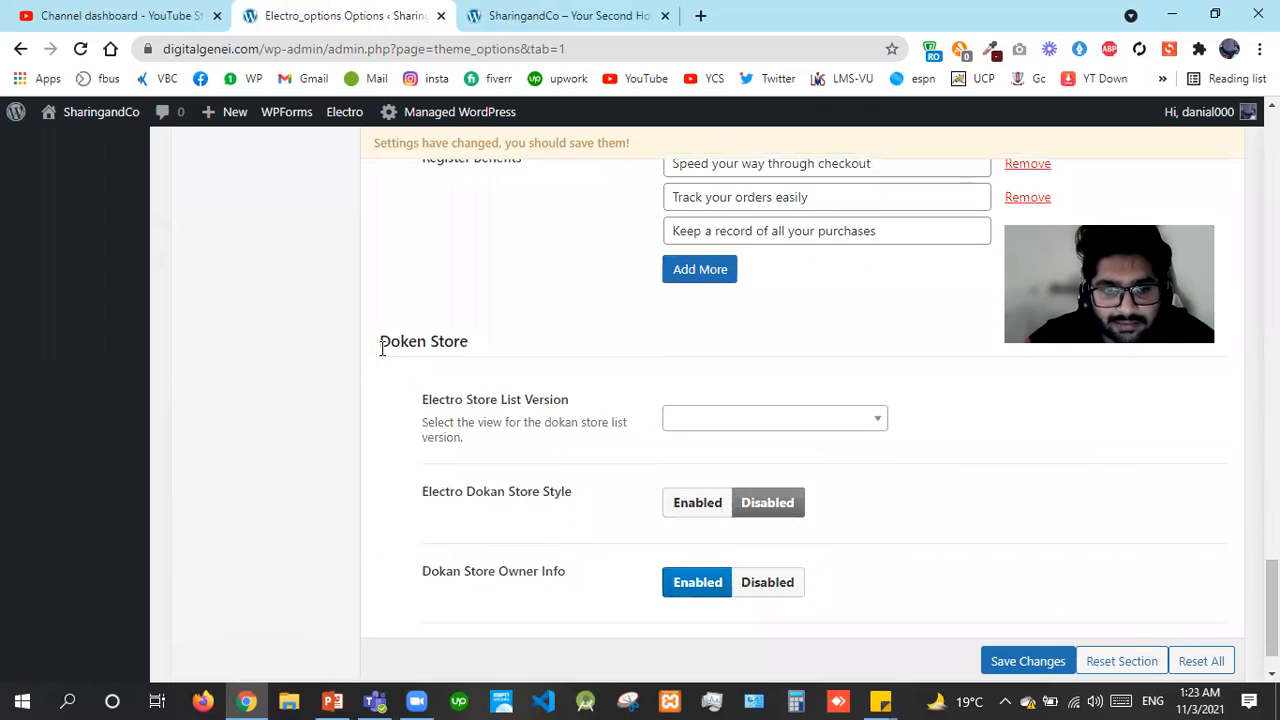
drag(378, 348, 500, 357)
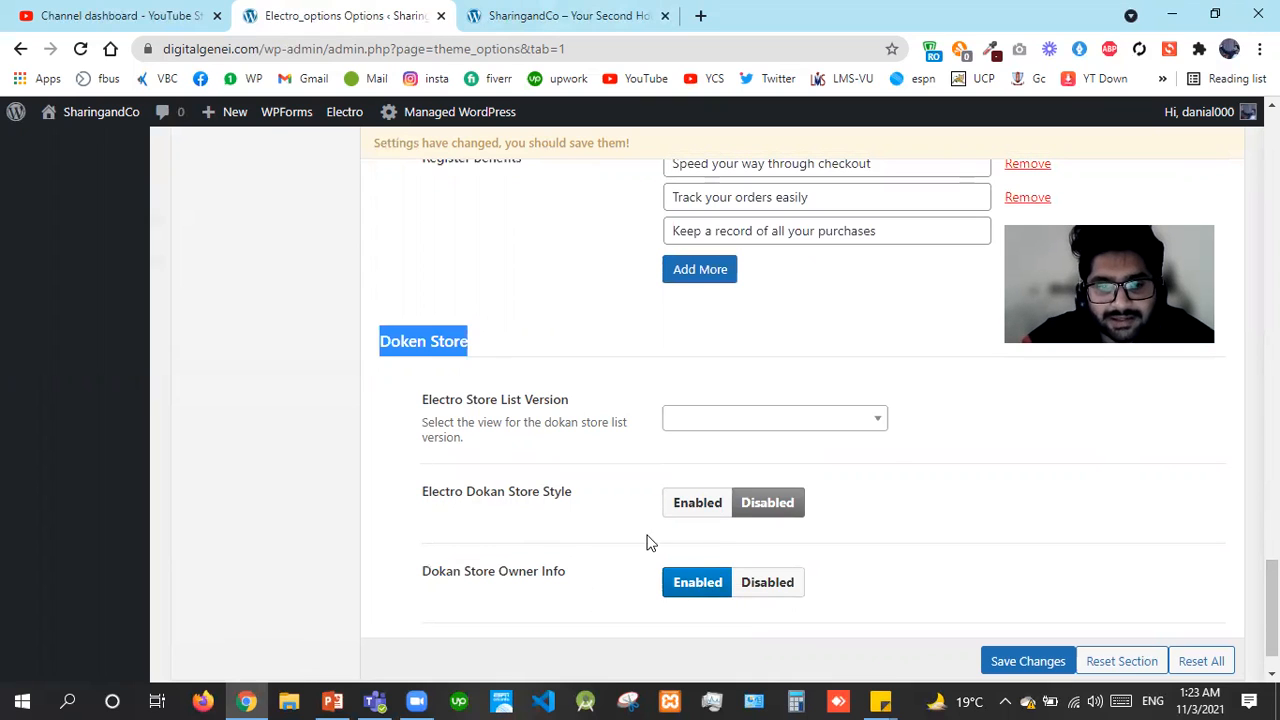
click(1036, 656)
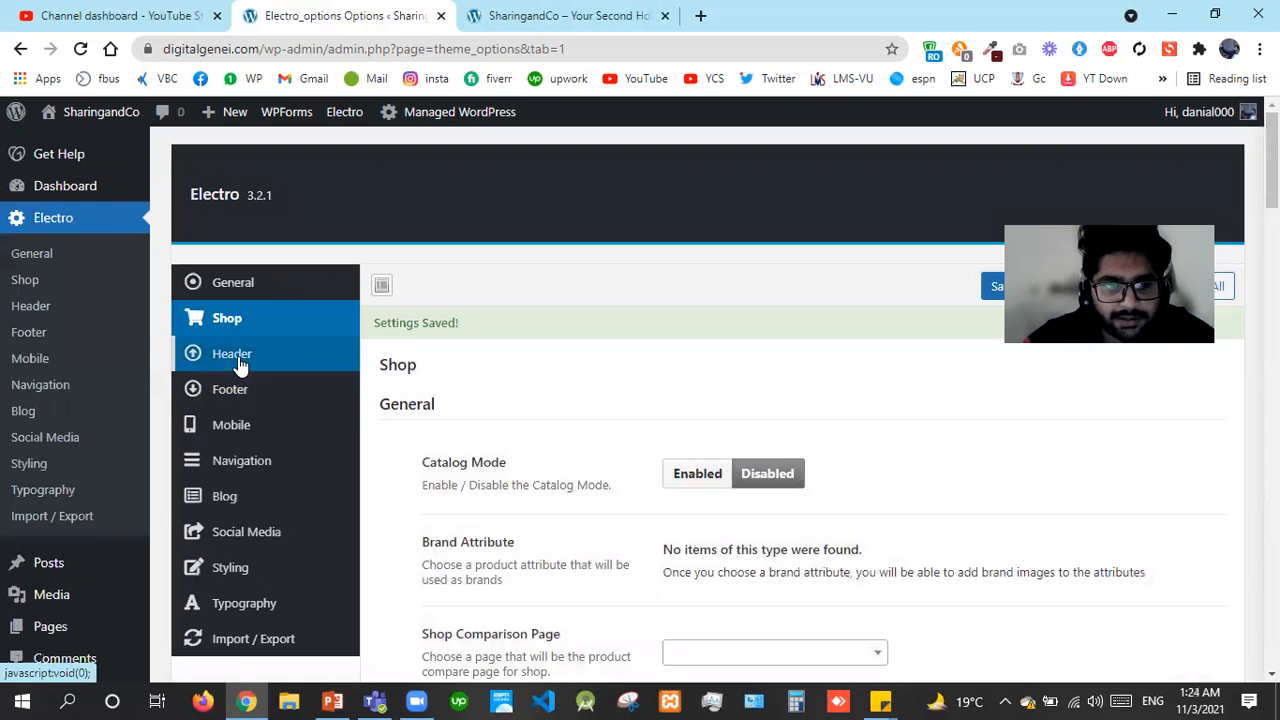
click(540, 15)
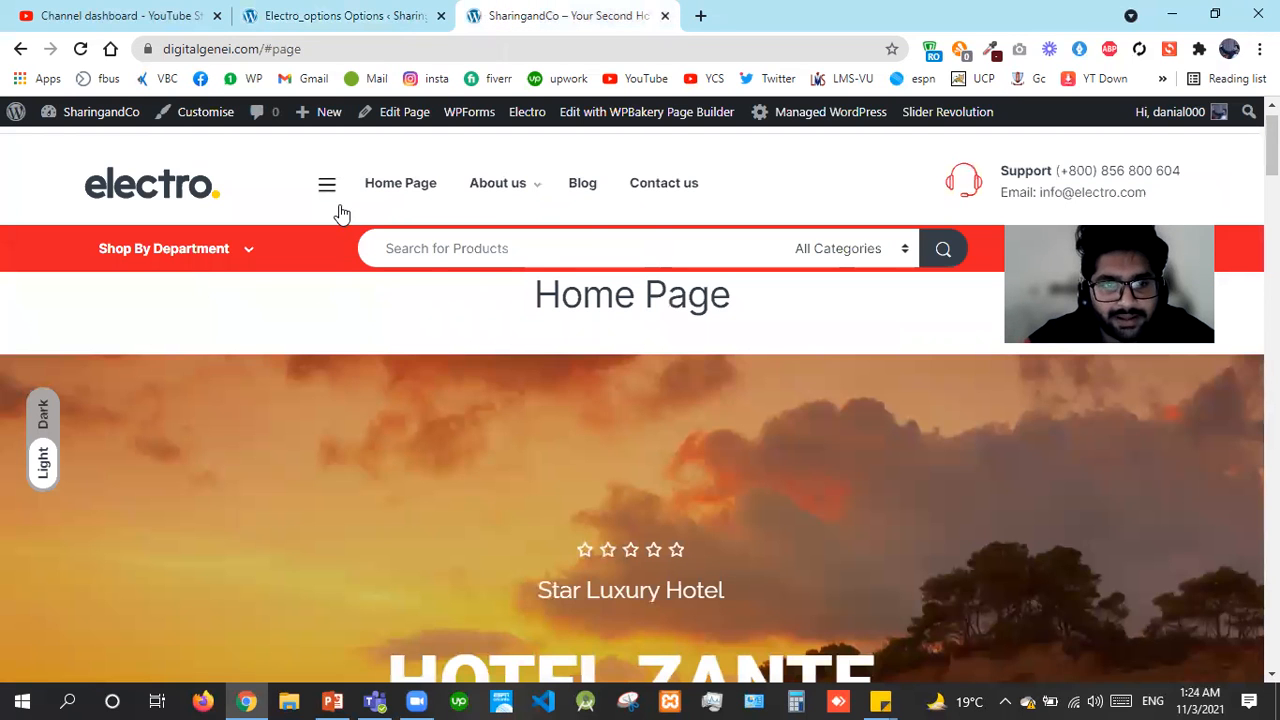
Set Show Top Bar to Off in the Electro Header options and save
click(515, 190)
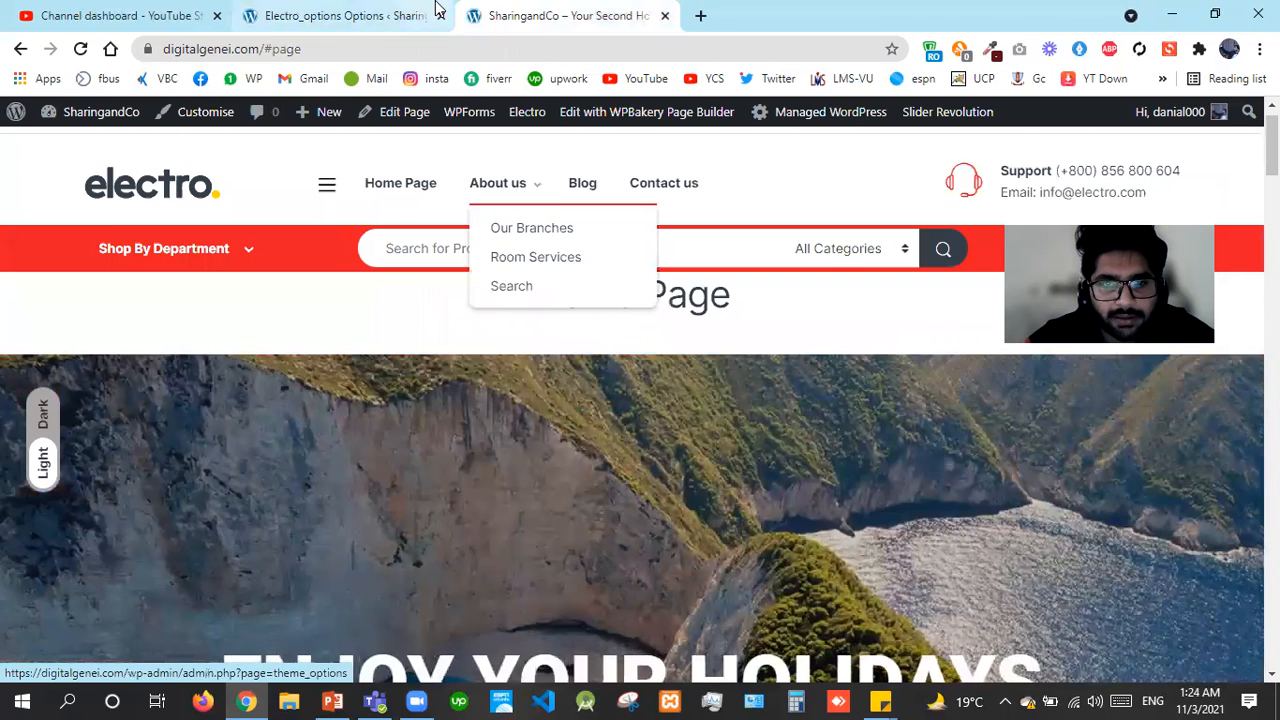
click(432, 10)
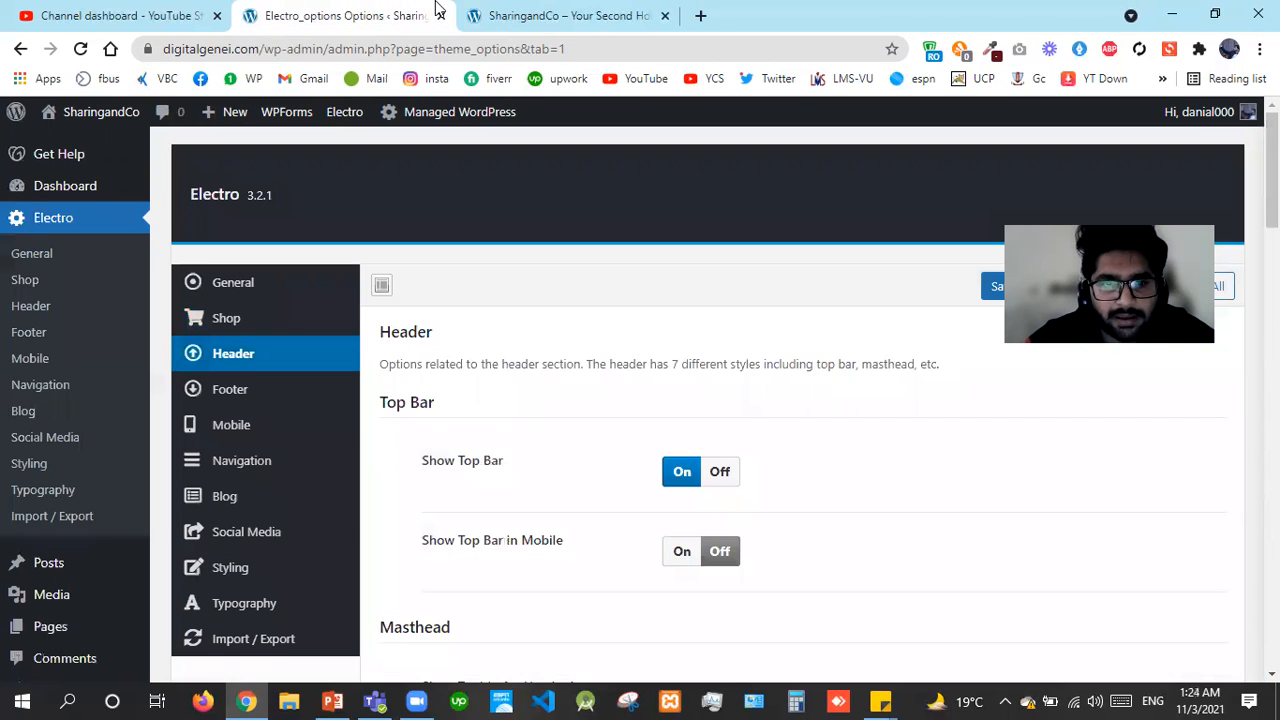
click(720, 472)
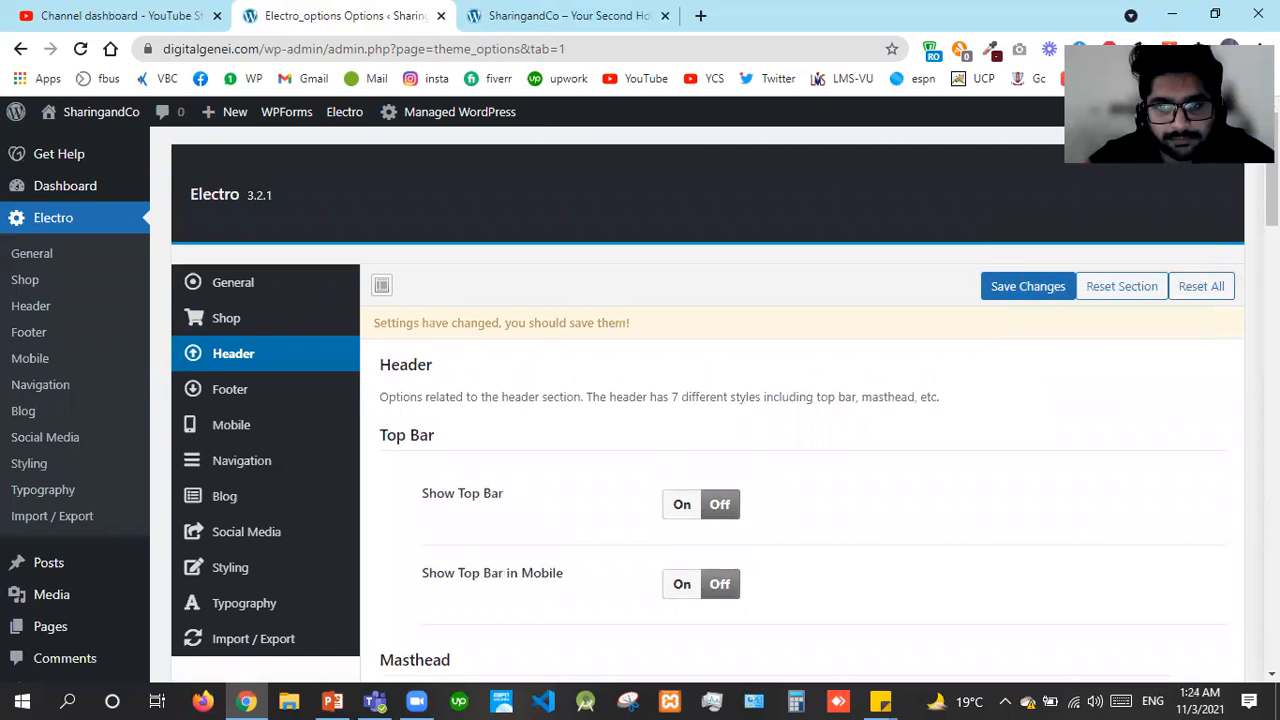
click(1049, 292)
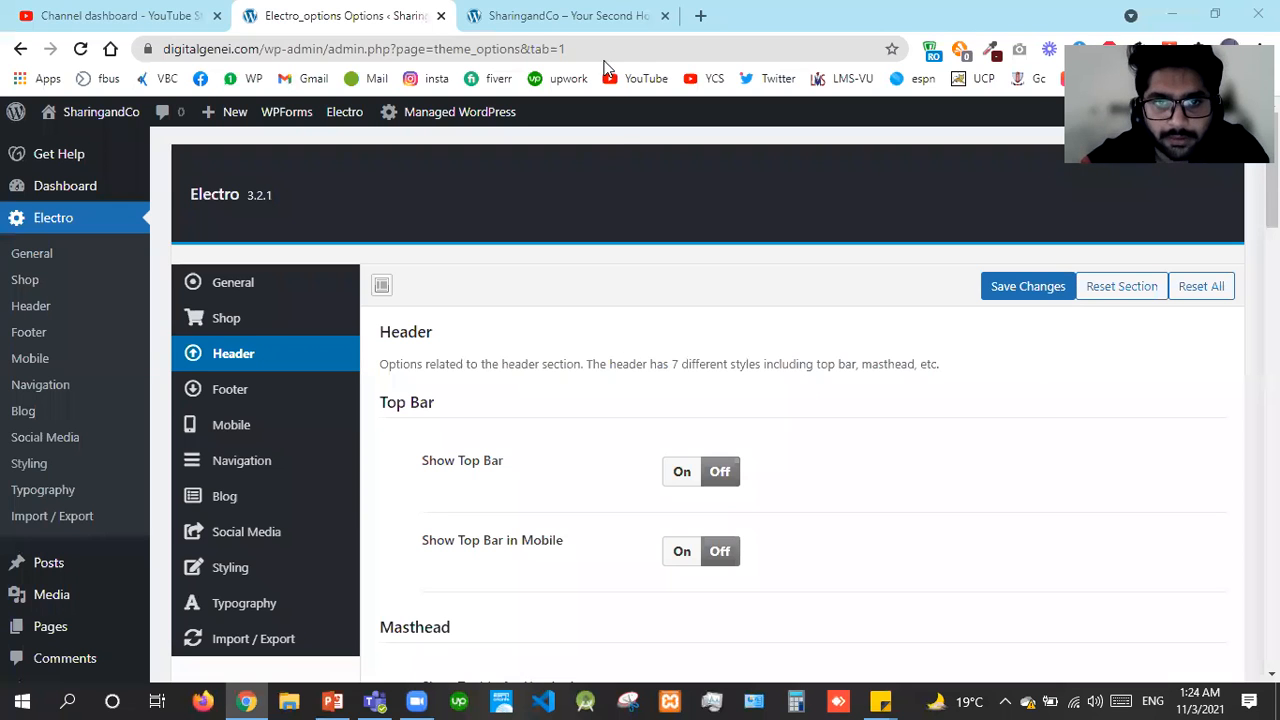
Reload the live site to check the header and switch it to light mode
click(577, 12)
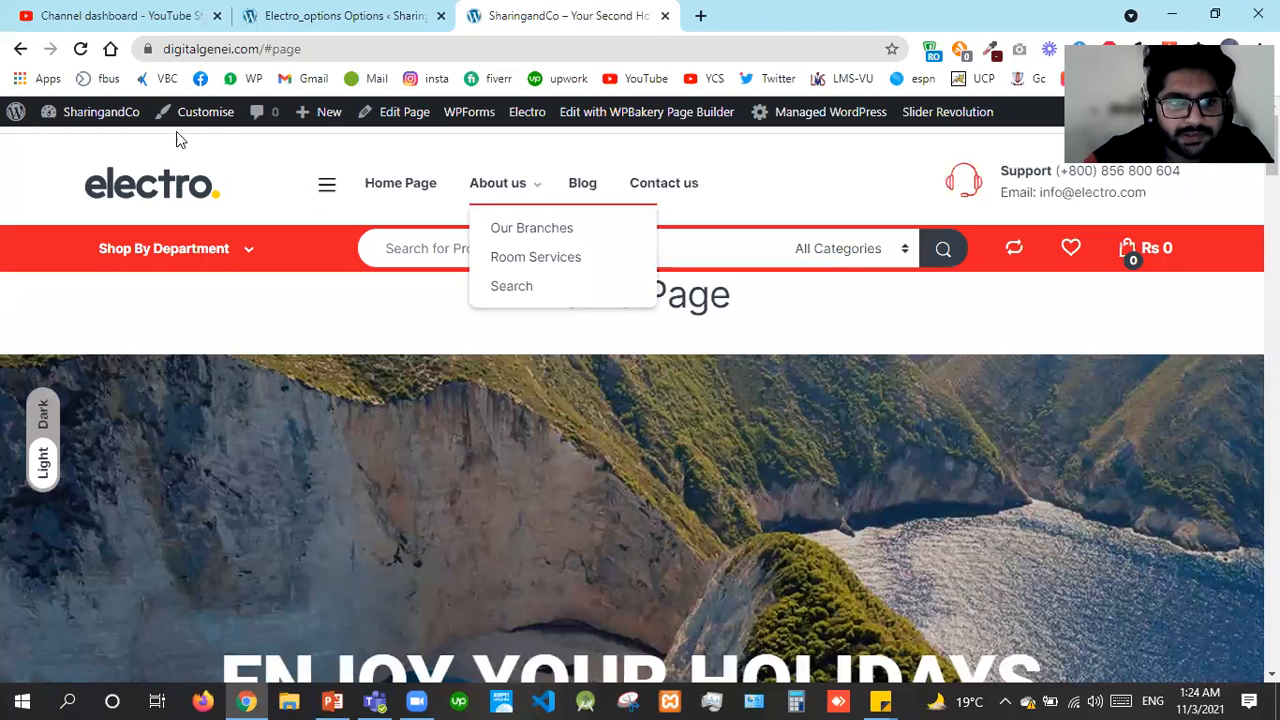
key(F5)
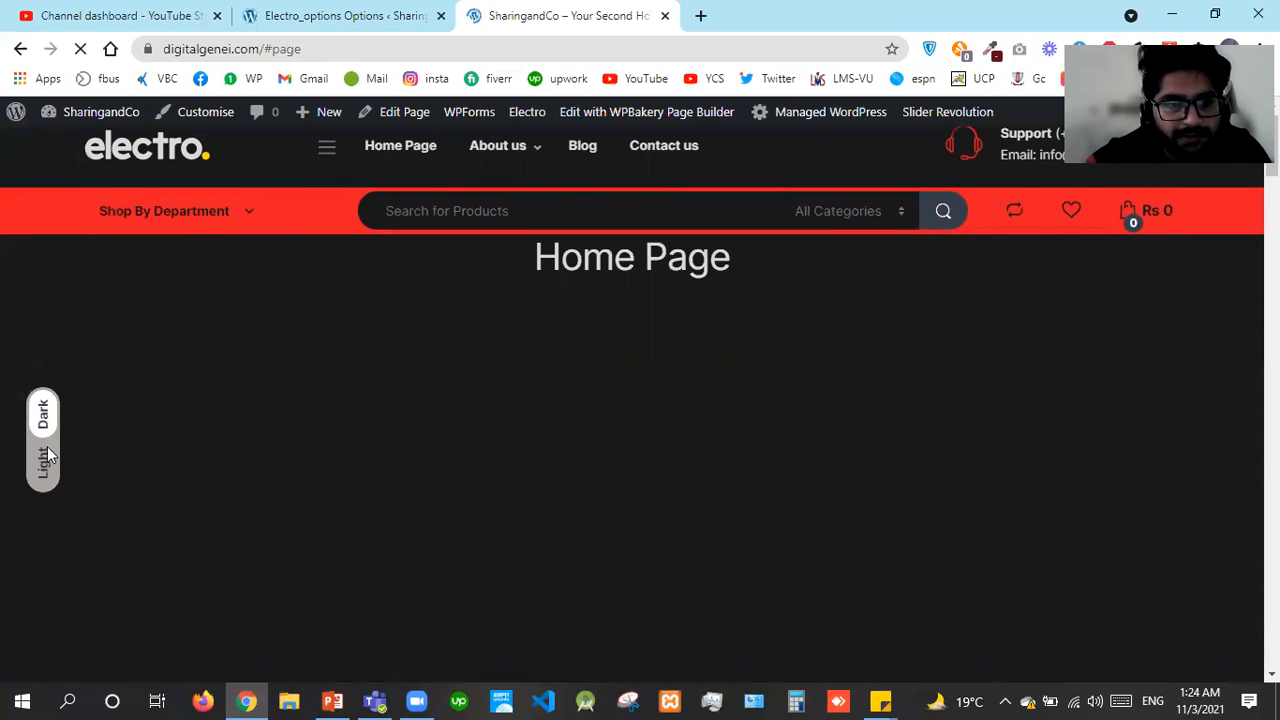
click(45, 457)
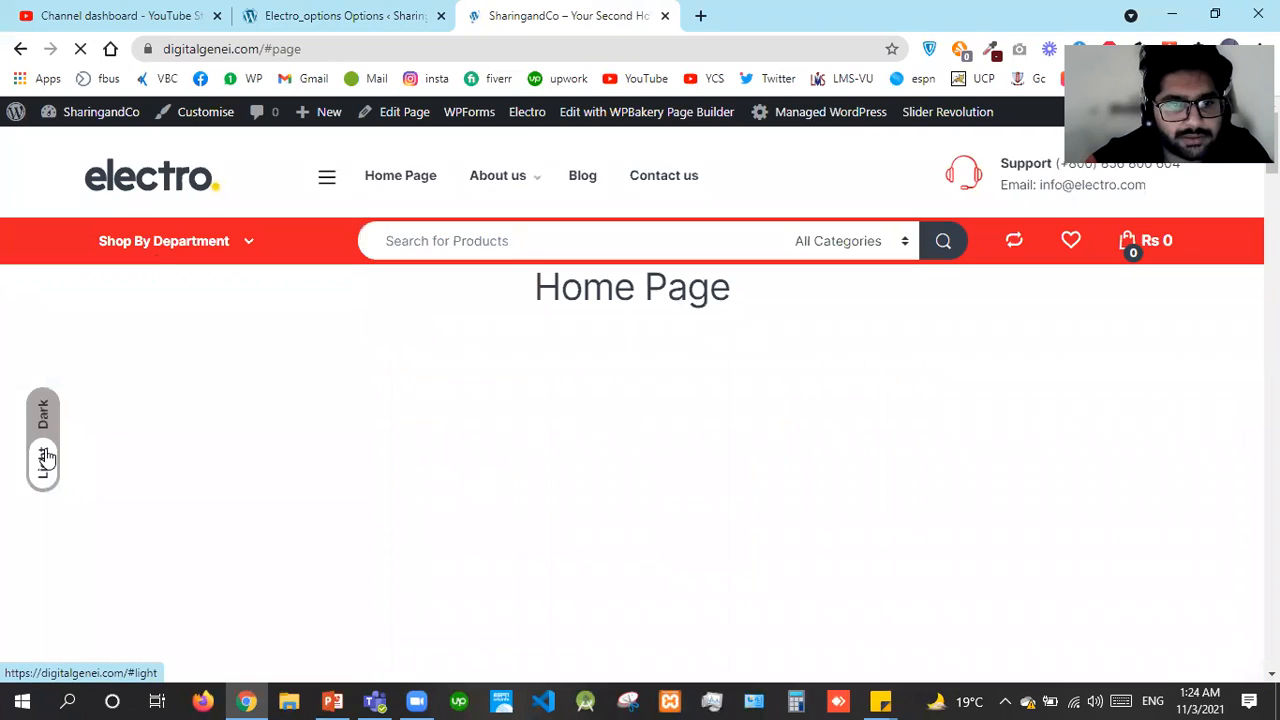
click(290, 12)
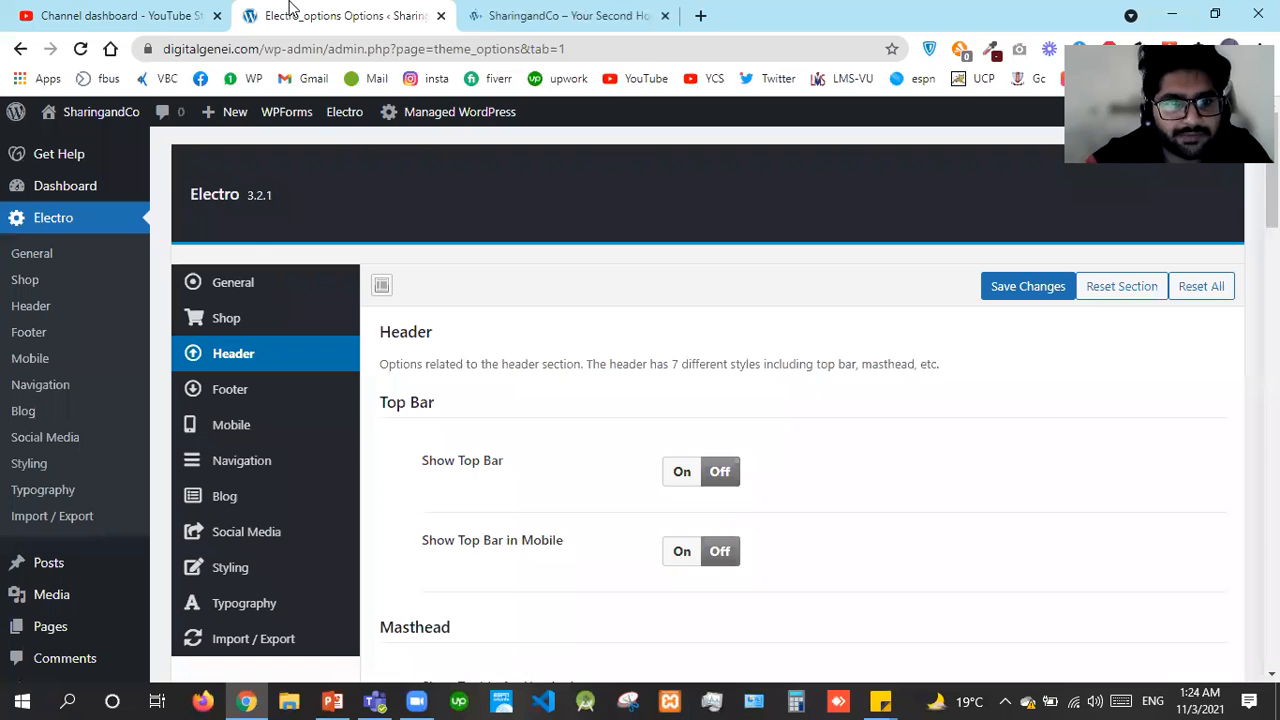
Set Website Mode to Light in General settings, save, and check the live site
click(240, 286)
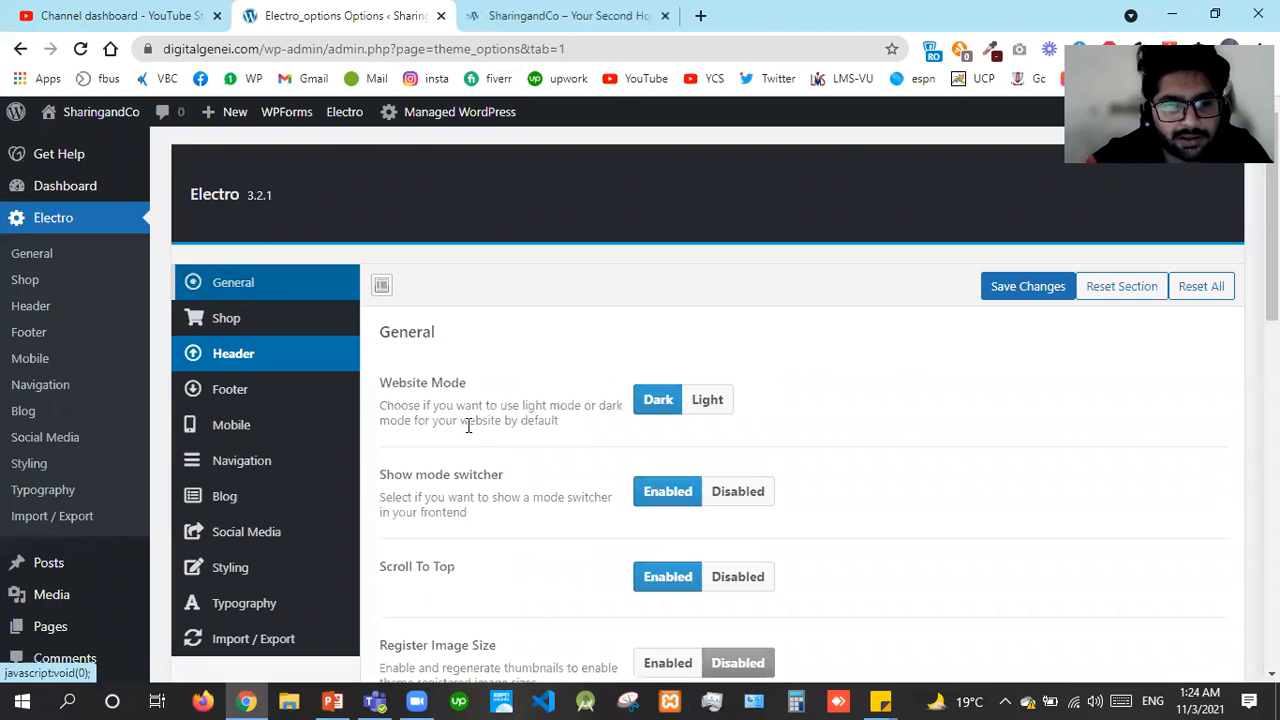
click(705, 402)
click(1045, 306)
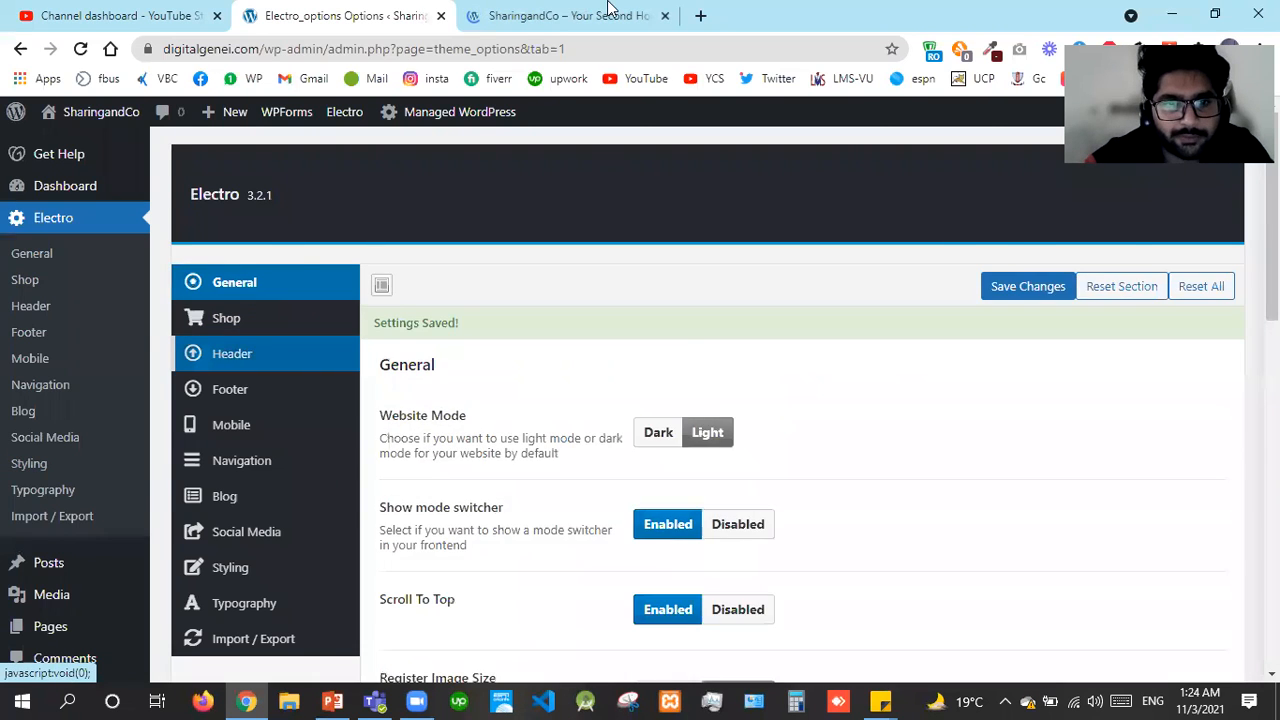
click(600, 15)
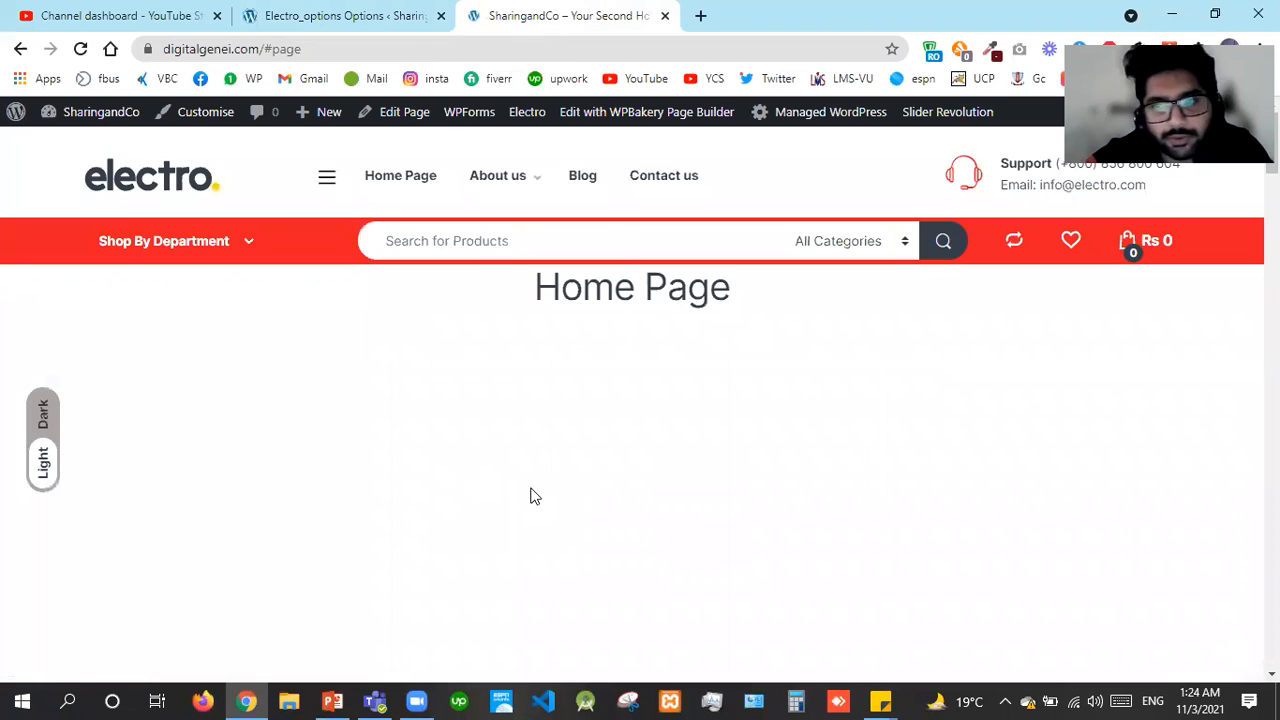
click(315, 12)
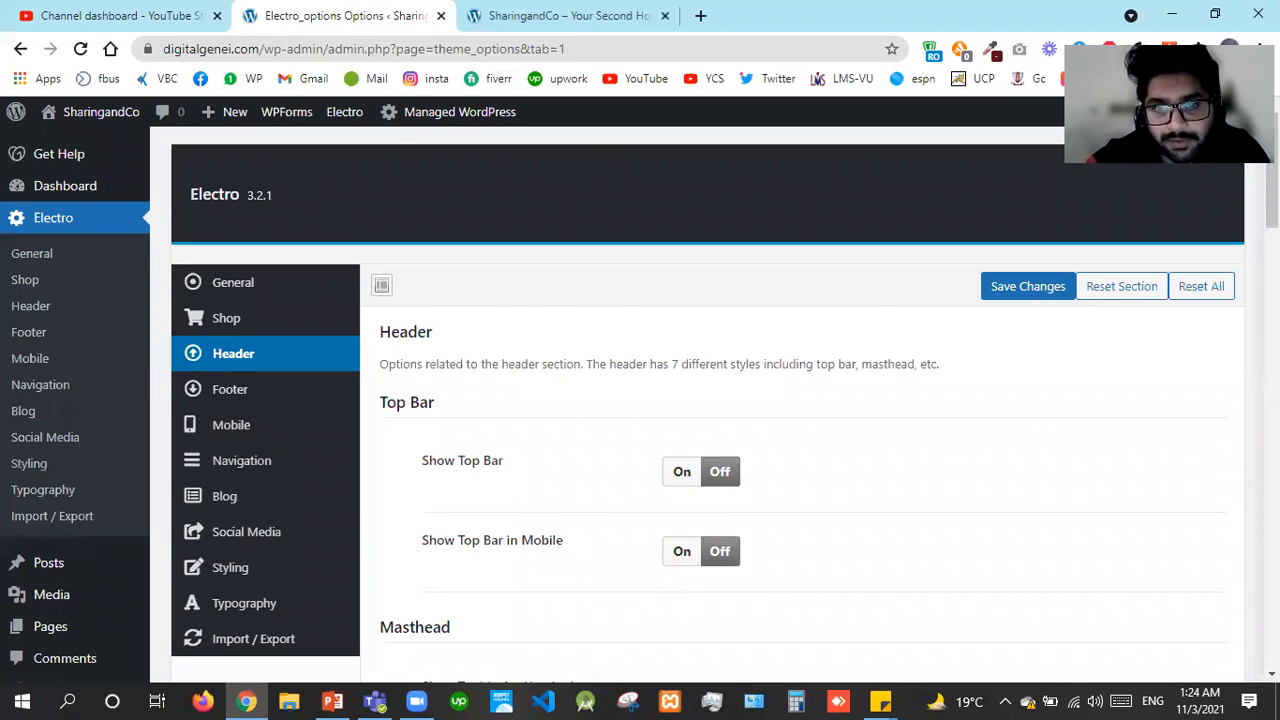
Choose Header v12 as the Electro header style
scroll(700, 400, down, 5)
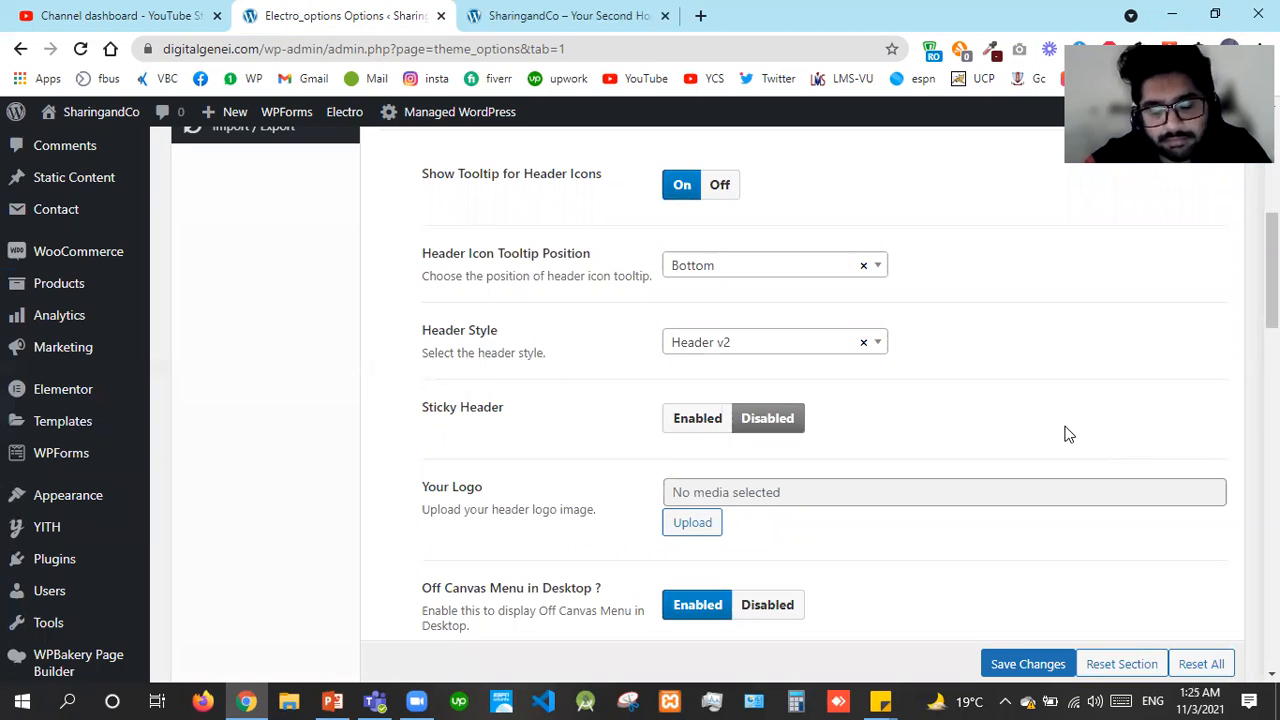
click(754, 350)
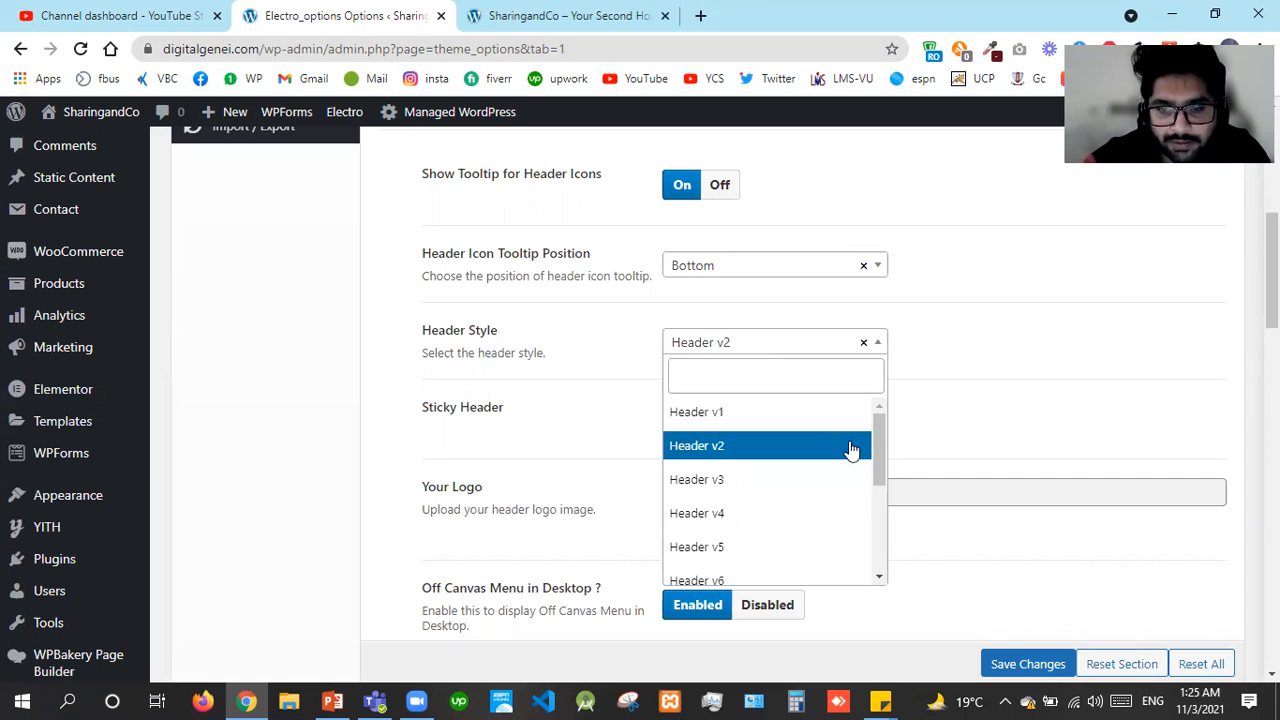
drag(879, 499, 878, 573)
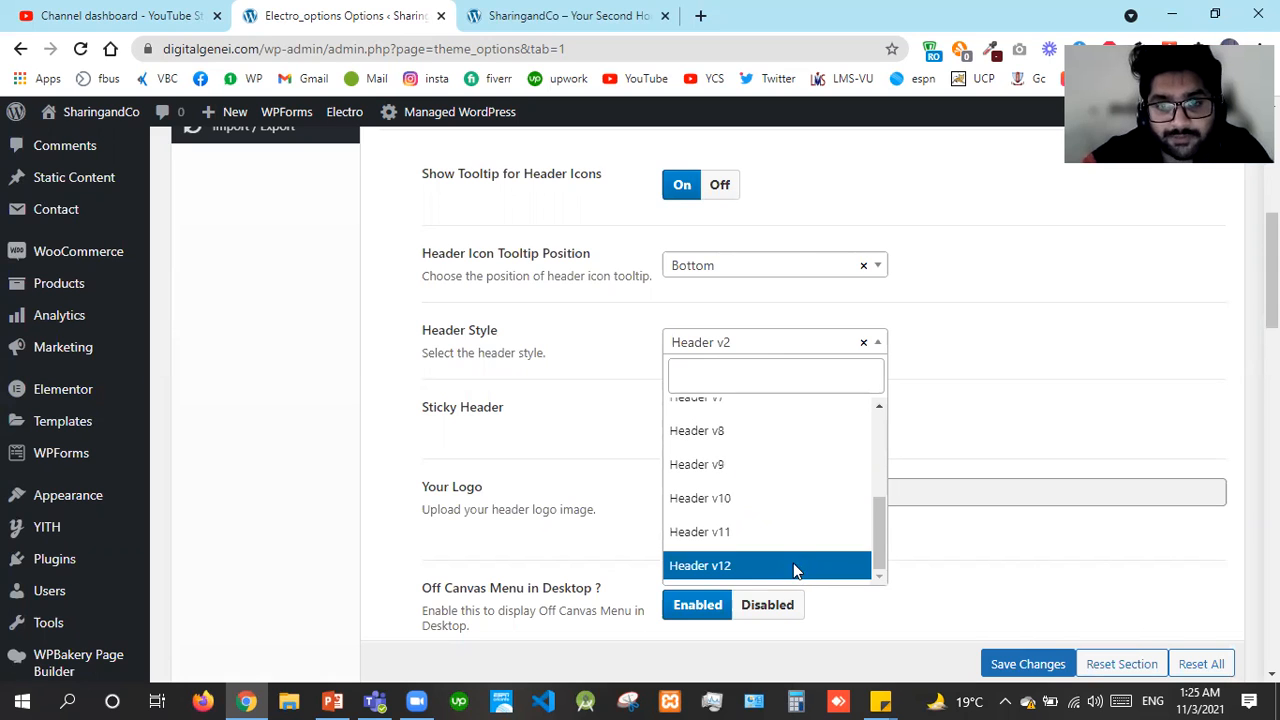
click(795, 568)
Enable Sticky Header, save the header options, and switch to the live site tab
scroll(775, 229, down, 2)
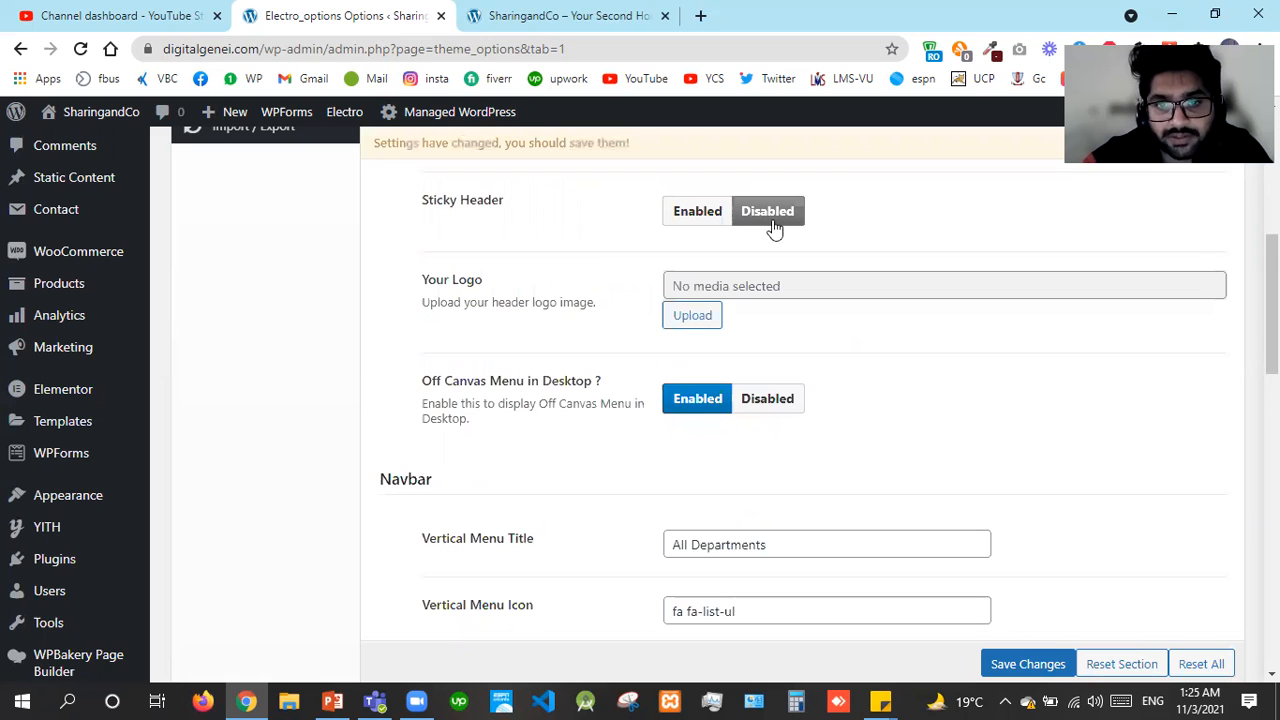
click(700, 212)
scroll(707, 217, up, 4)
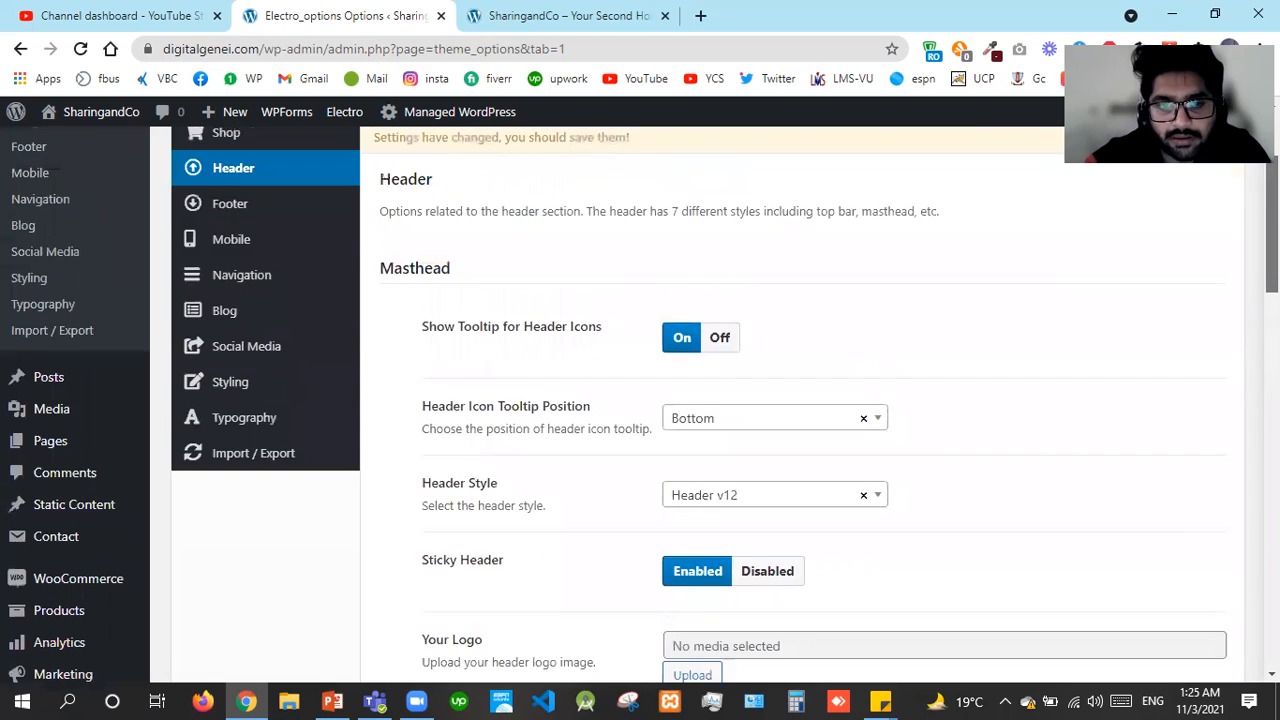
scroll(707, 400, up, 2)
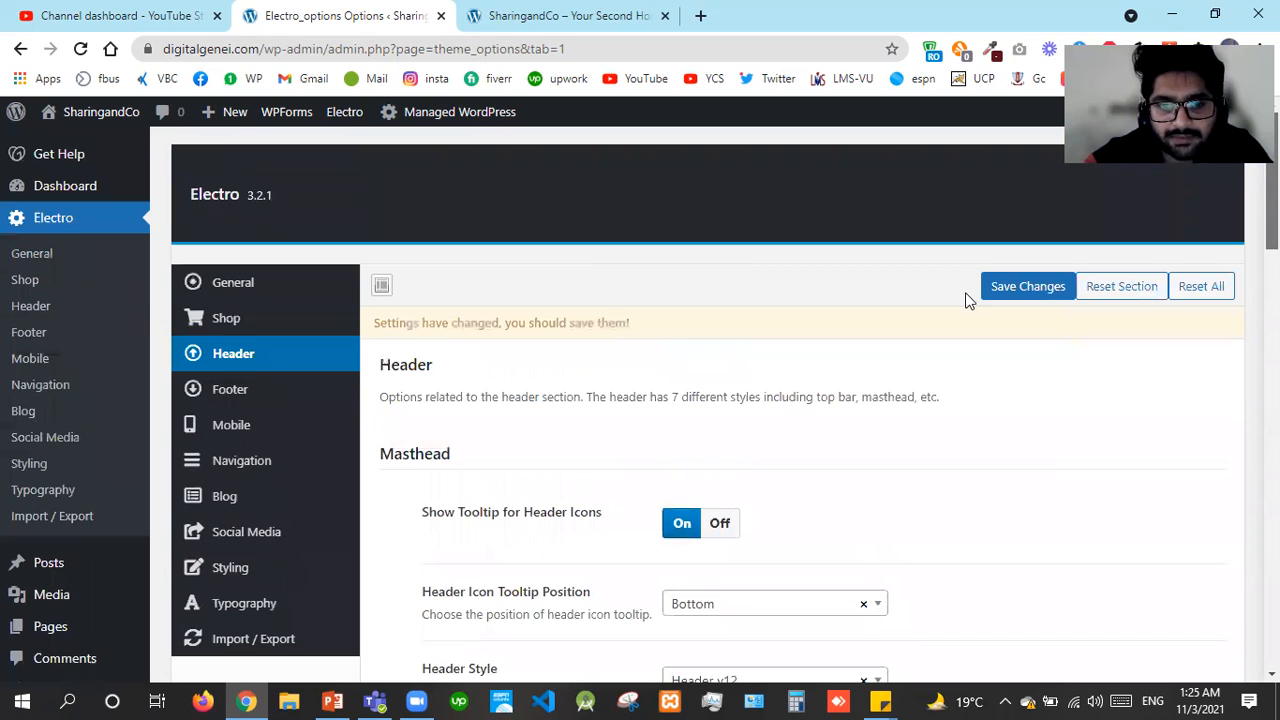
click(1006, 288)
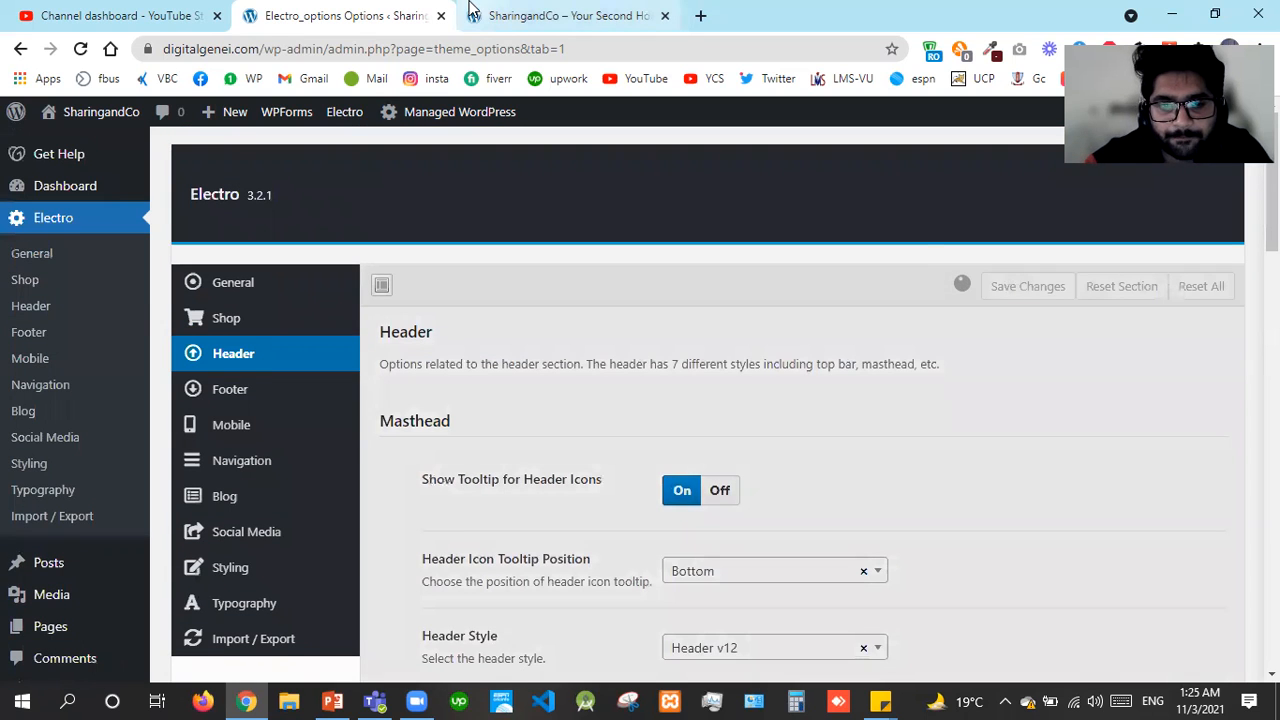
click(473, 12)
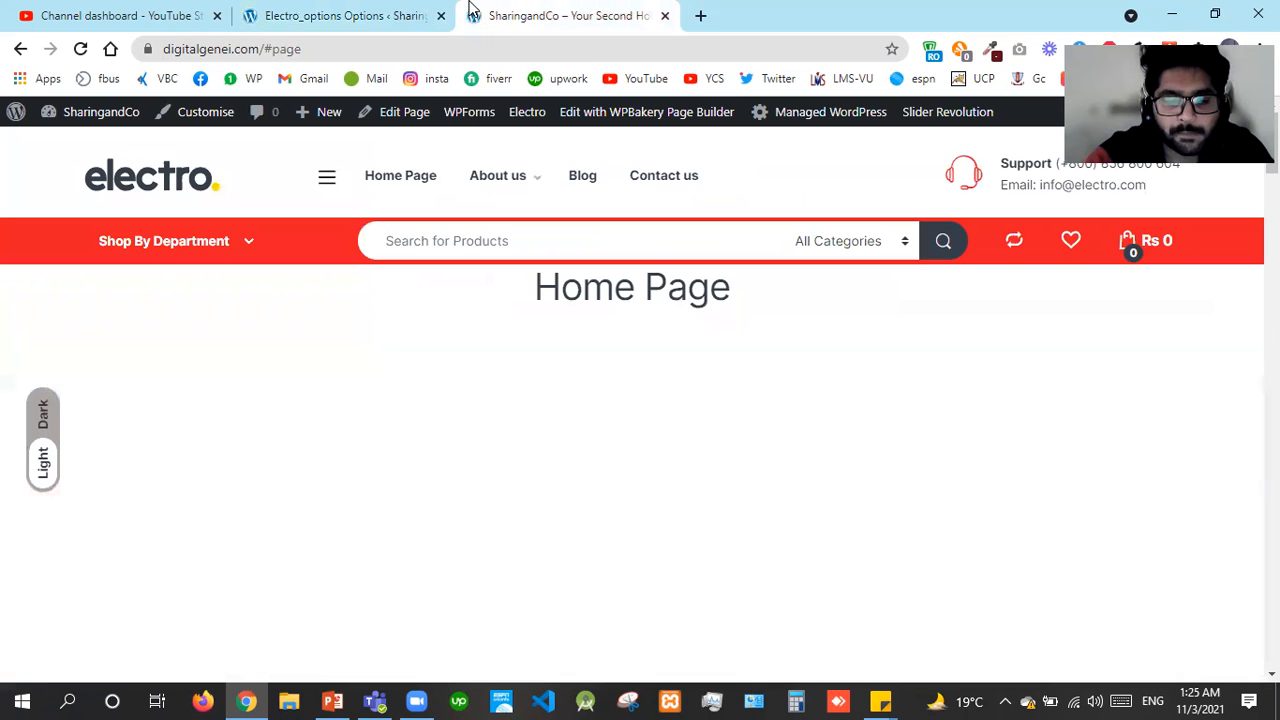
Reload the home page and open and close the off-canvas hamburger menu
key(ctrl+r)
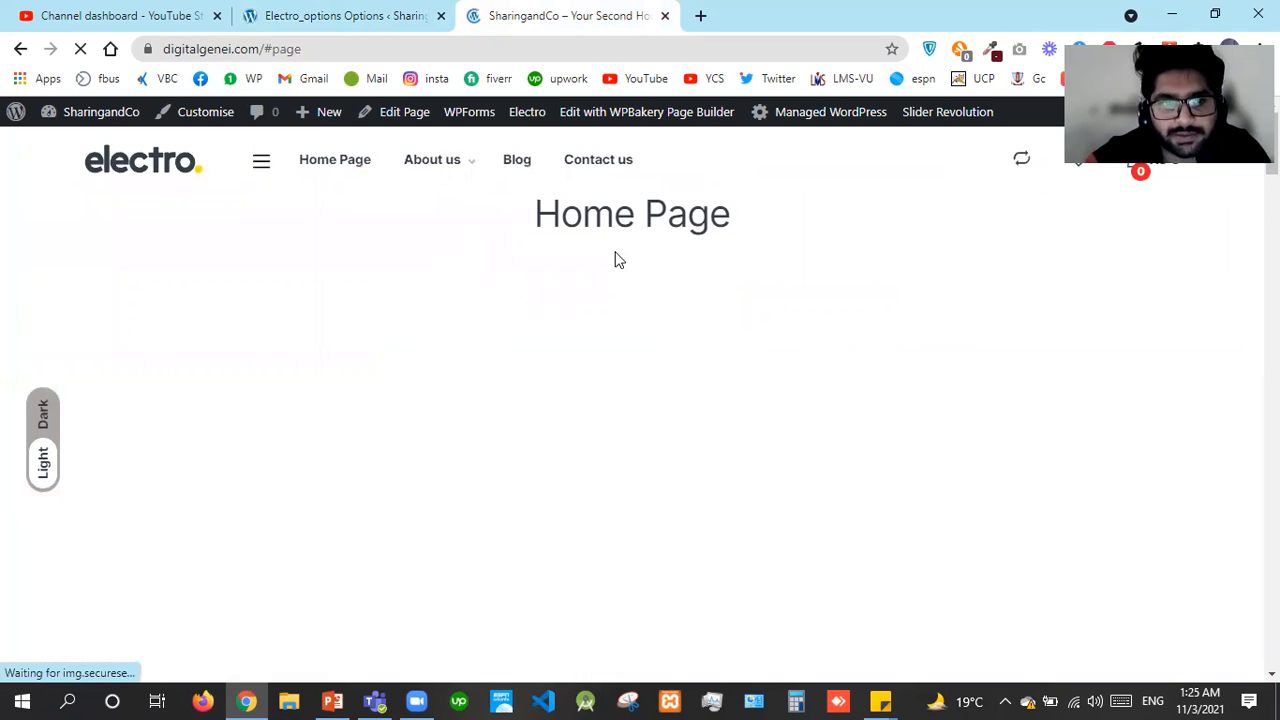
click(262, 166)
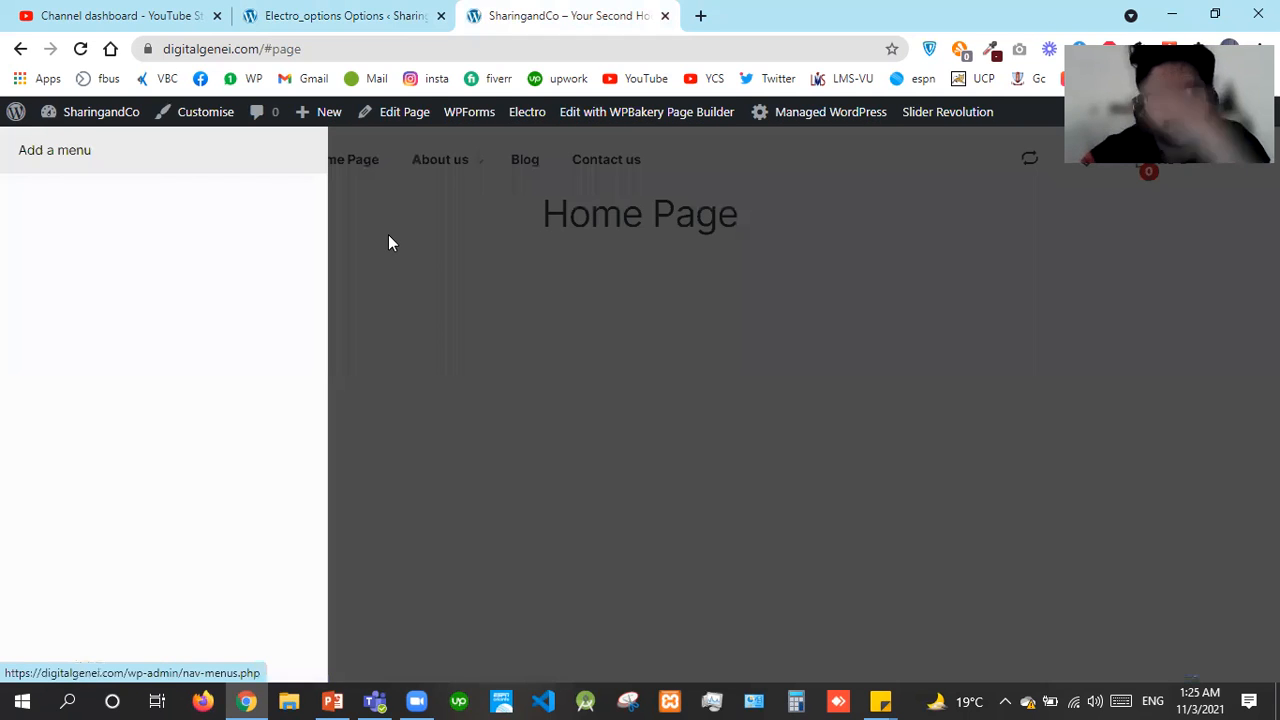
click(400, 200)
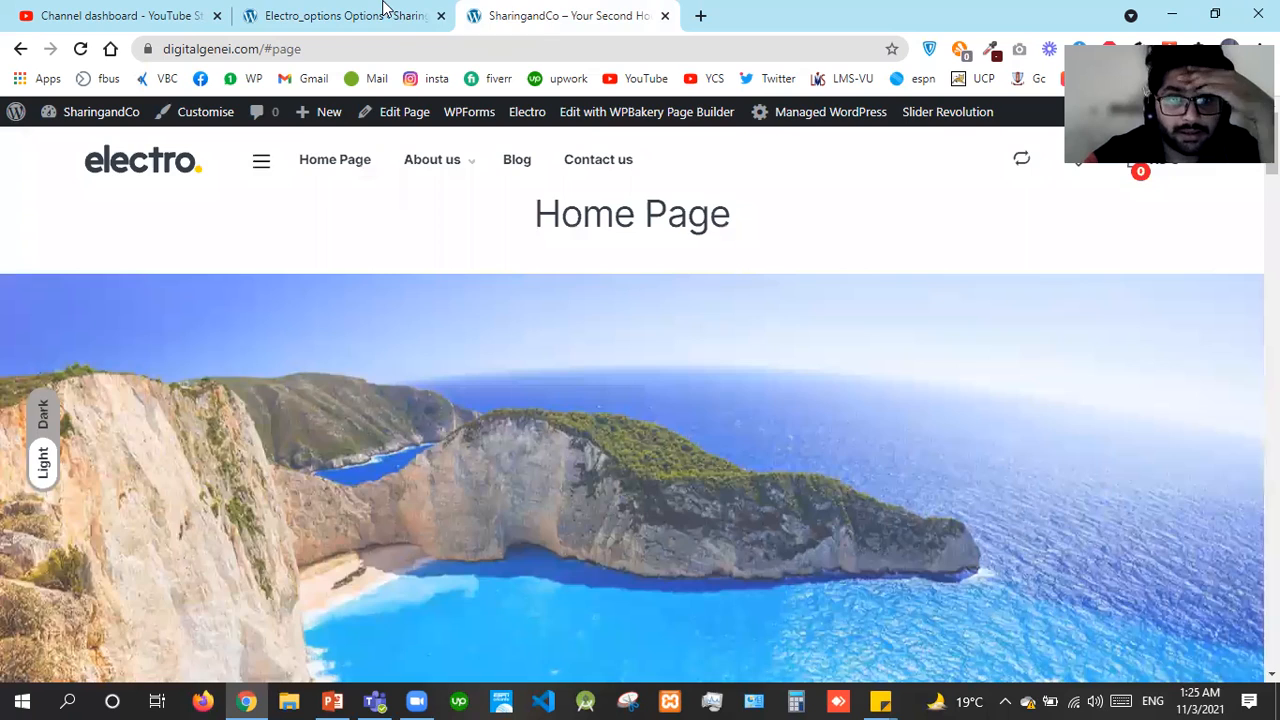
Return to the Electro Header options and scroll to the Your Logo setting
click(383, 8)
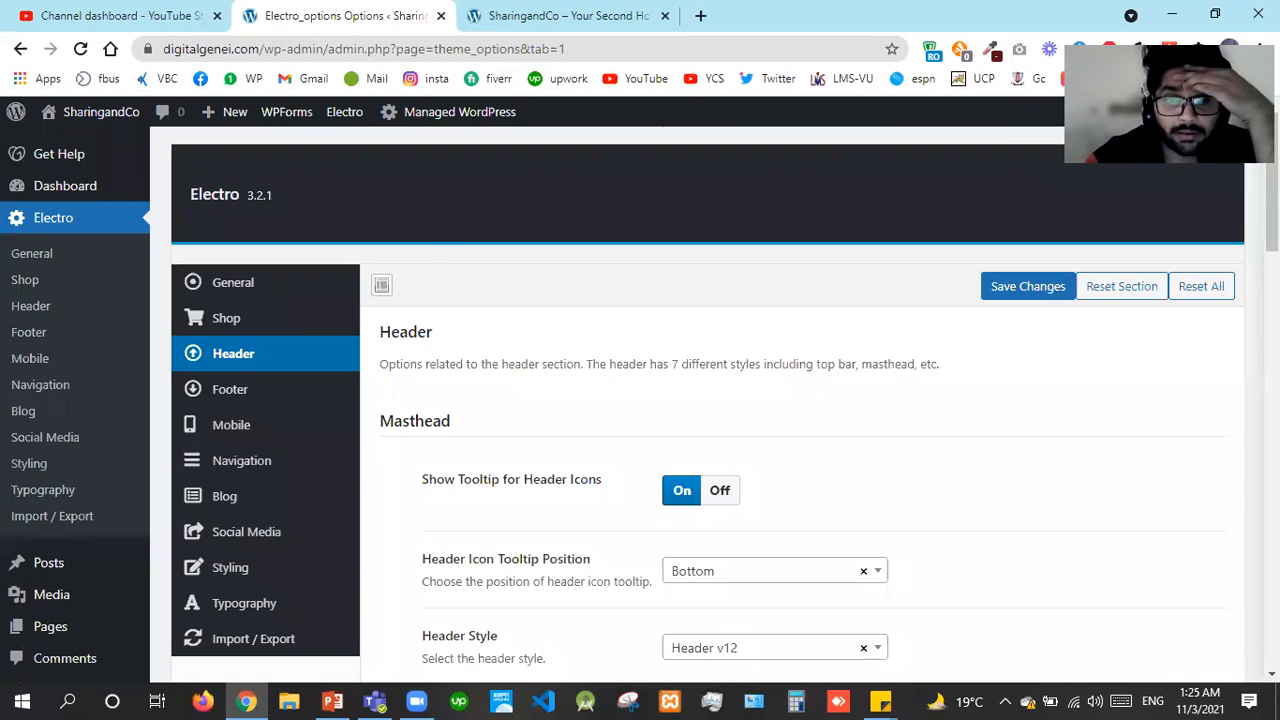
scroll(700, 400, down, 5)
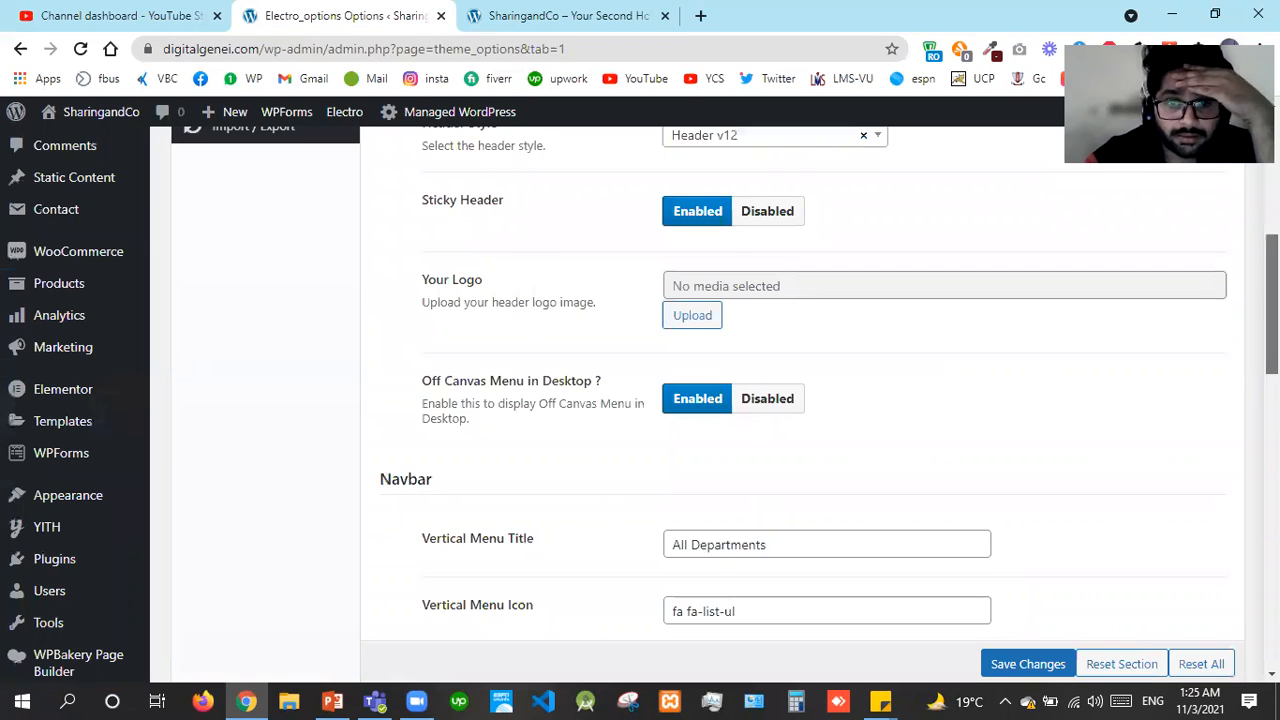
scroll(1272, 300, up, 2)
scroll(800, 400, up, 1)
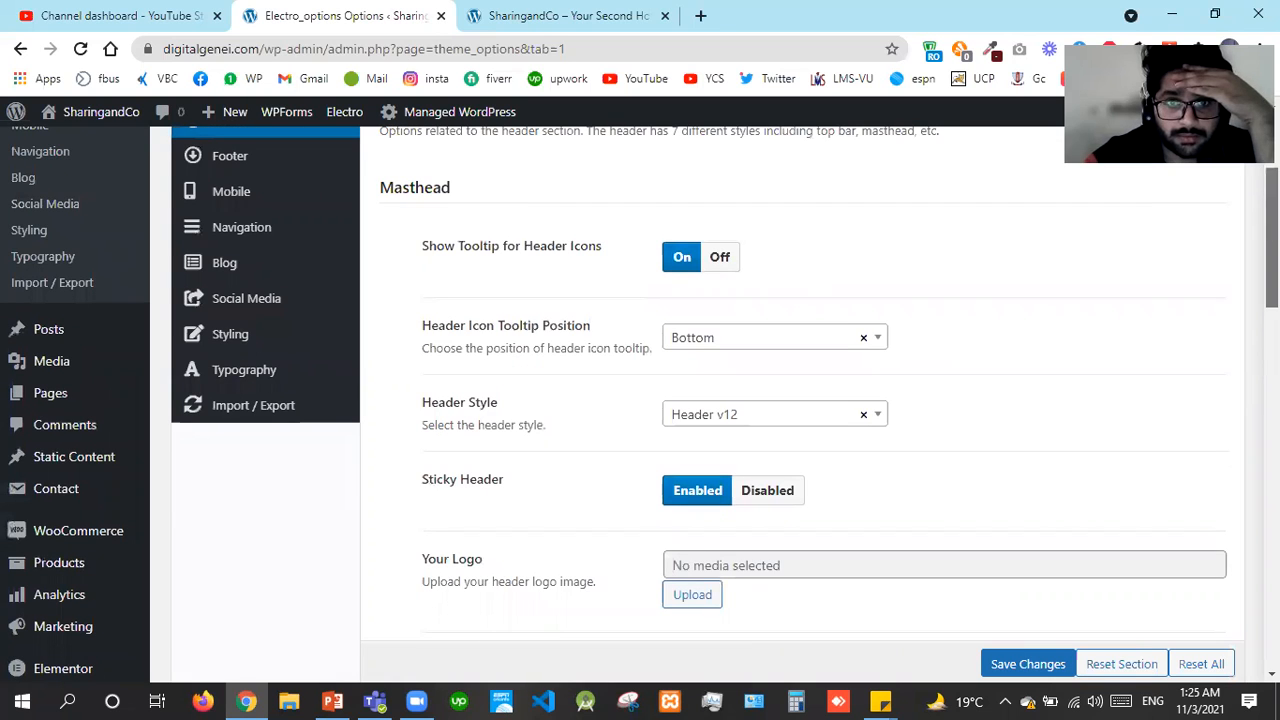
click(630, 8)
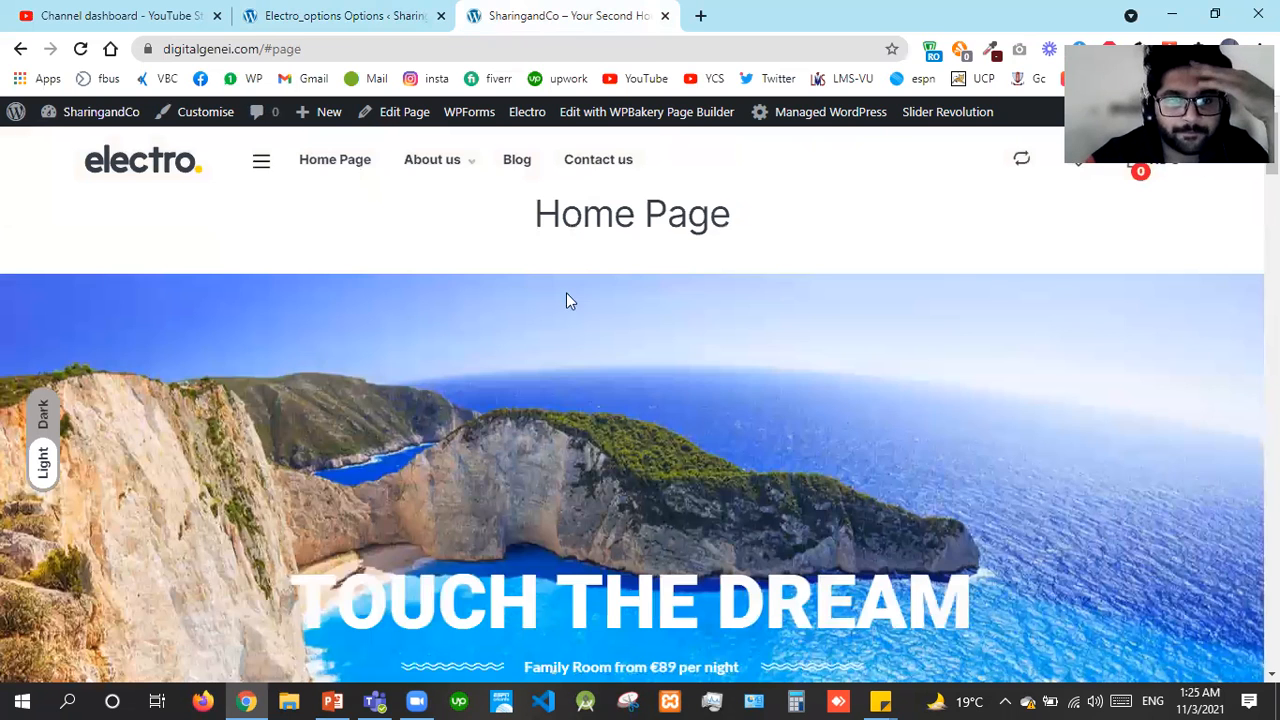
click(345, 15)
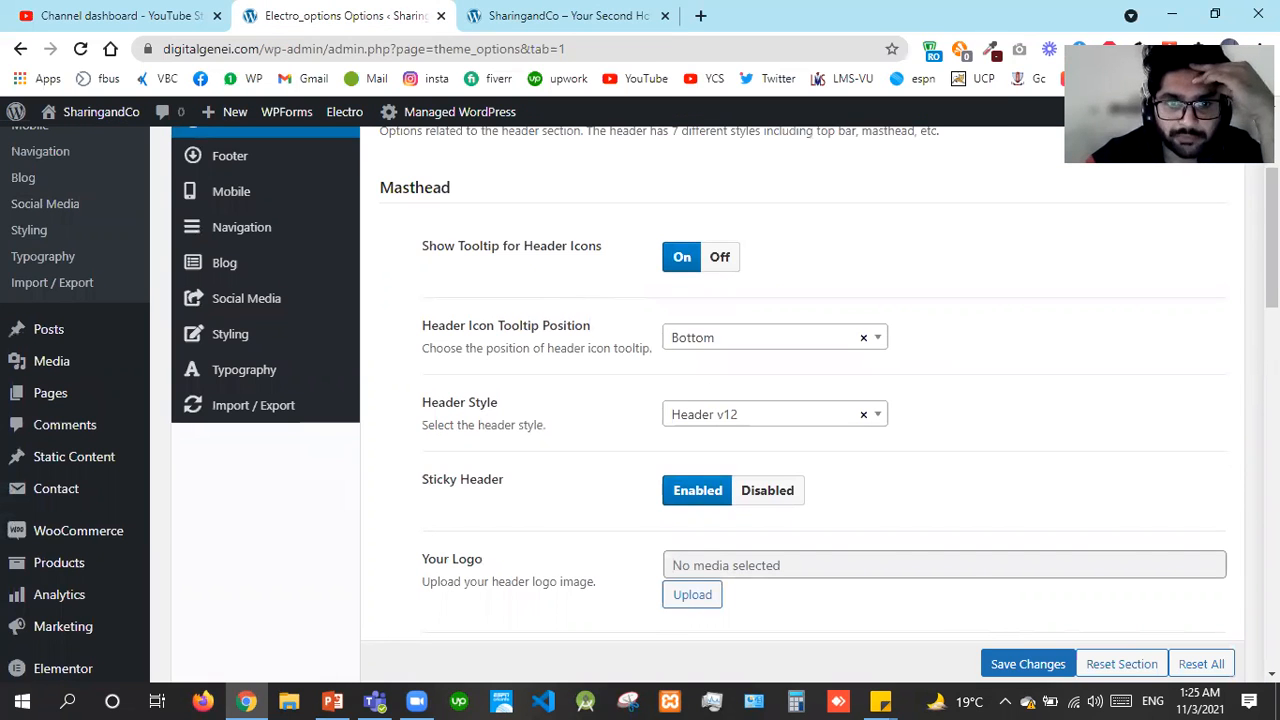
scroll(954, 351, up, 2)
scroll(718, 477, up, 1)
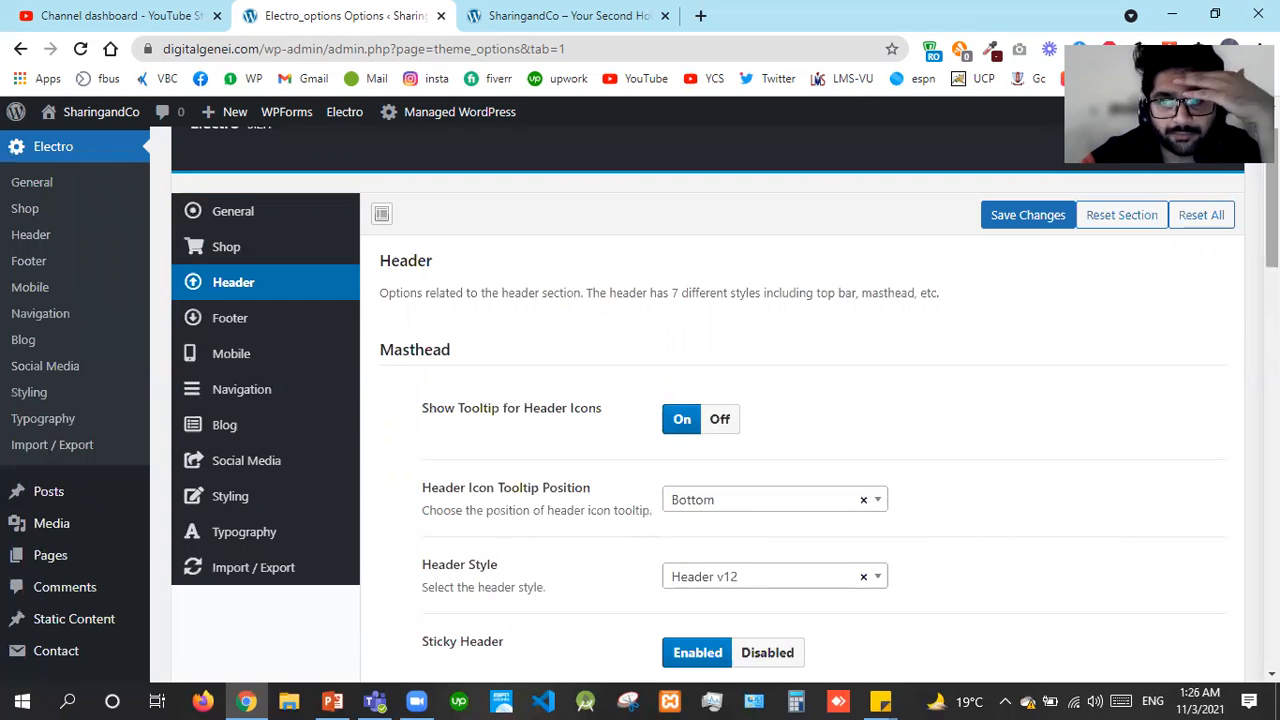
scroll(1214, 392, up, 1)
scroll(1214, 392, up, 1)
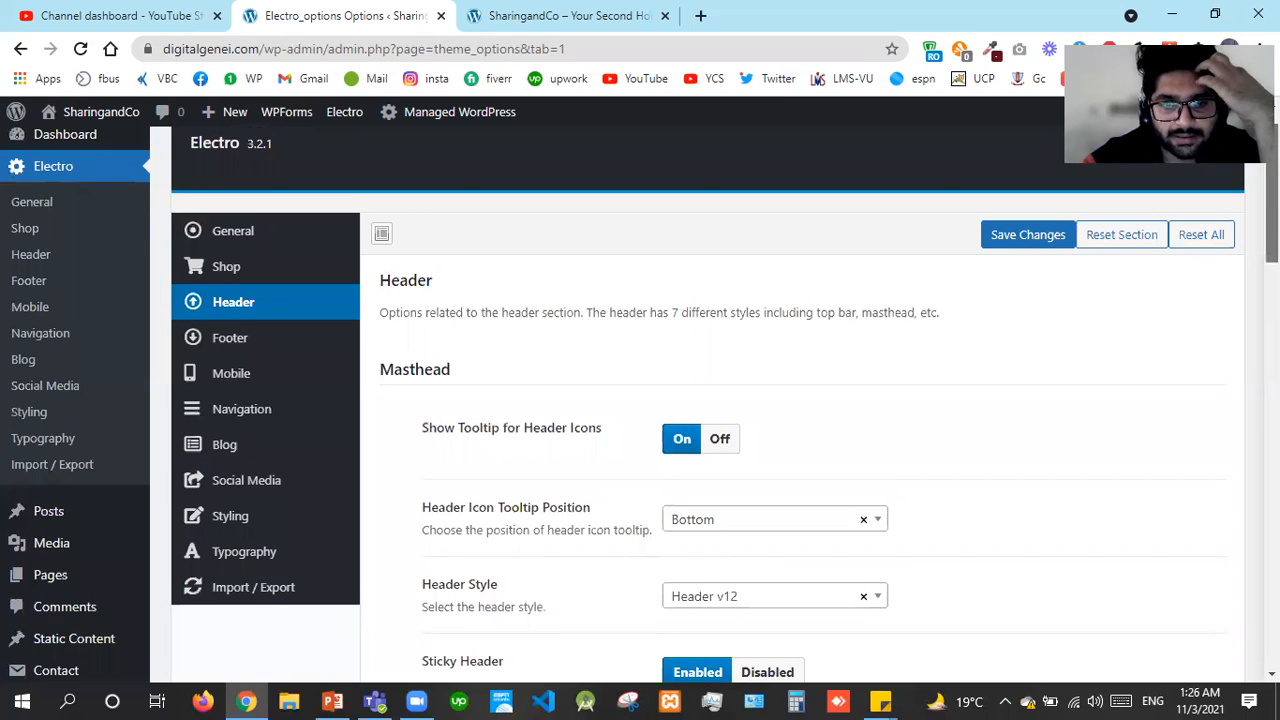
scroll(704, 422, down, 1)
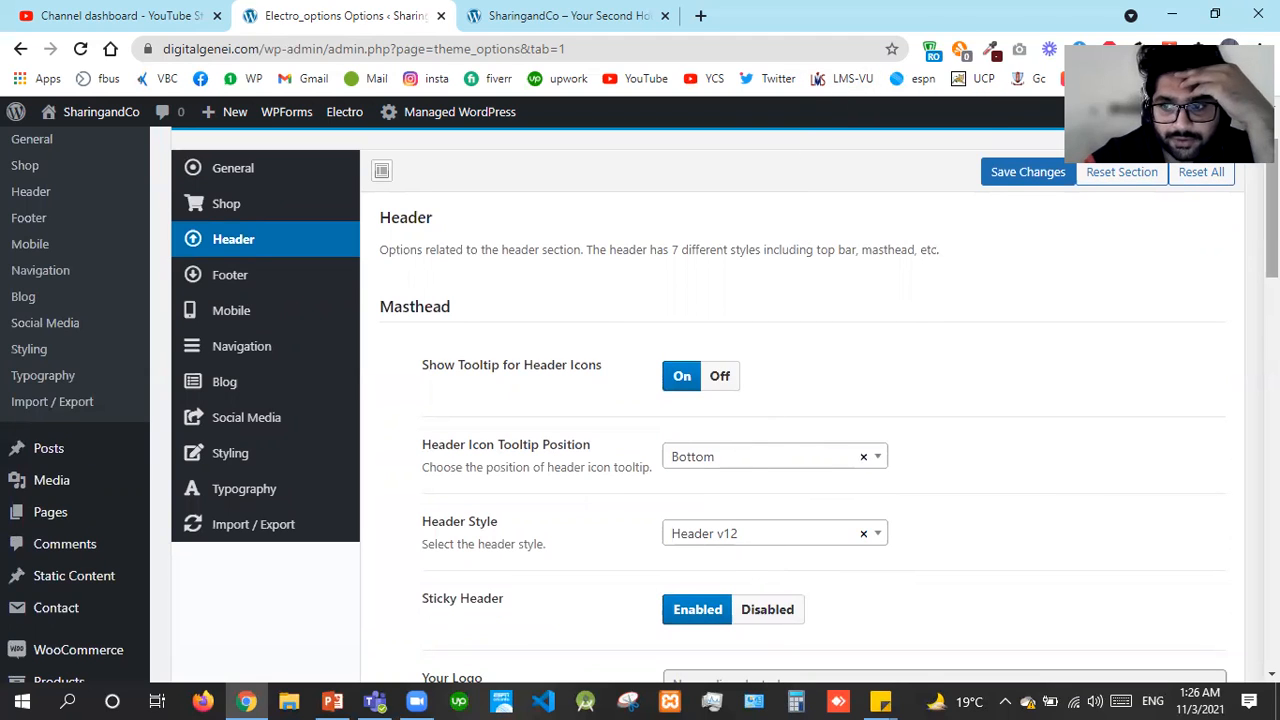
scroll(1271, 240, down, 3)
scroll(1271, 240, down, 1)
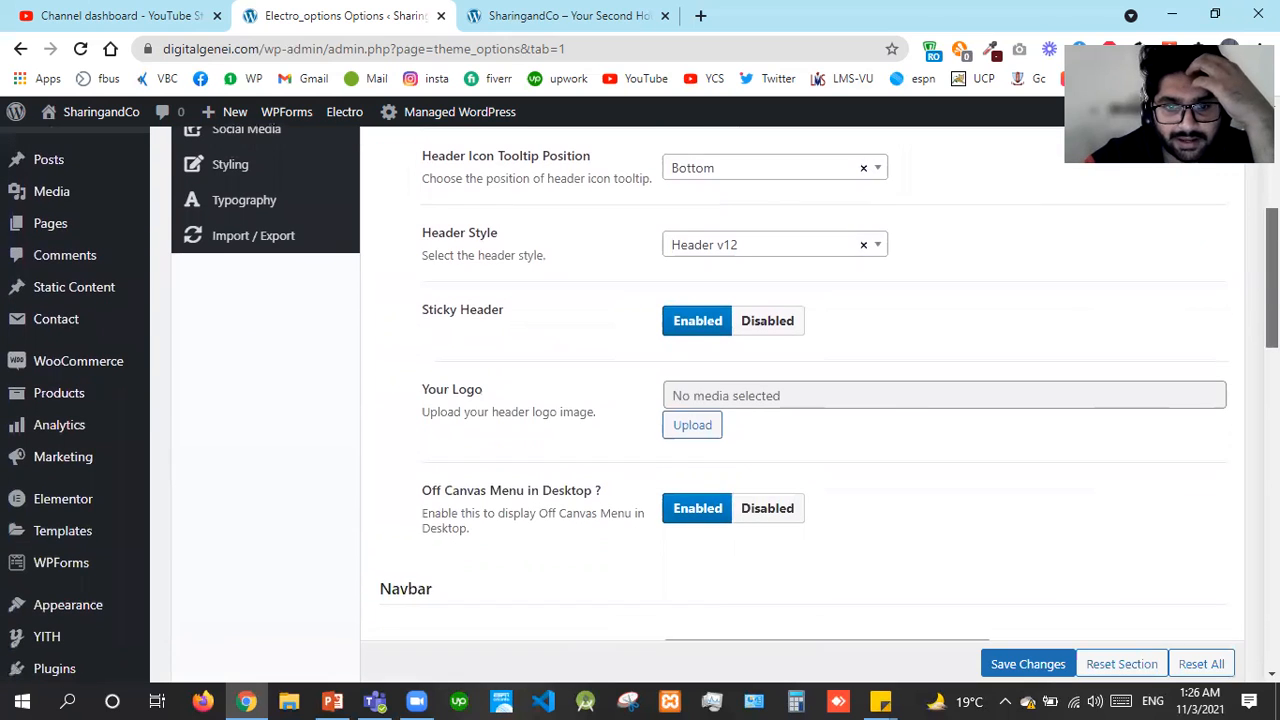
Open the media window for Your Logo and start uploading a file from the computer
click(693, 426)
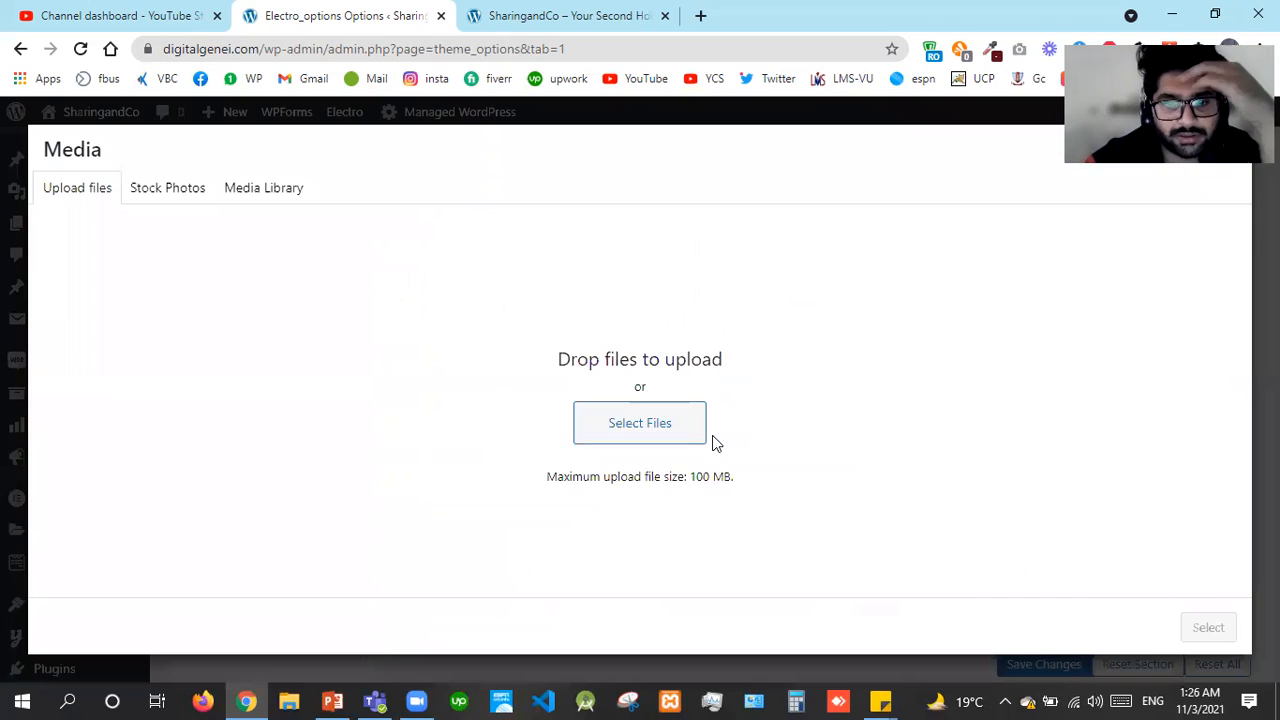
click(540, 14)
click(408, 12)
click(229, 194)
click(85, 196)
click(687, 441)
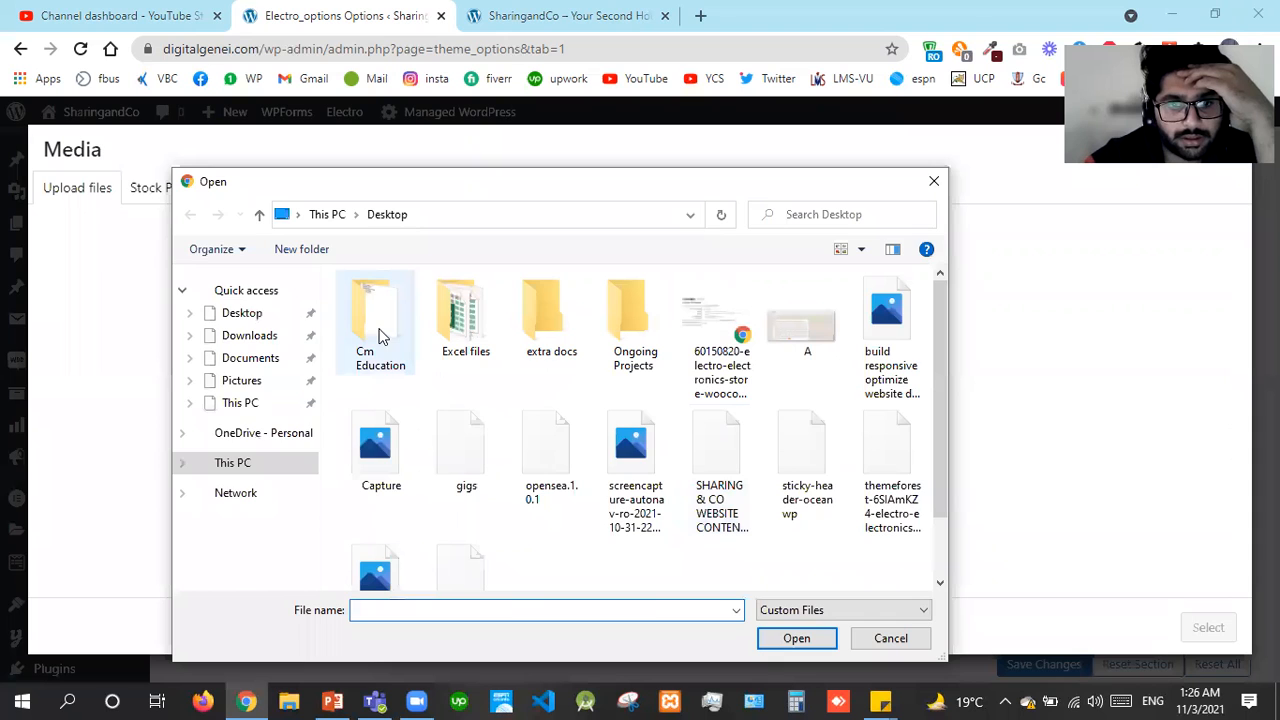
Upload the WhatsApp Image 2021-10-19 file from Ongoing Projects and select it as the header logo
double_click(608, 332)
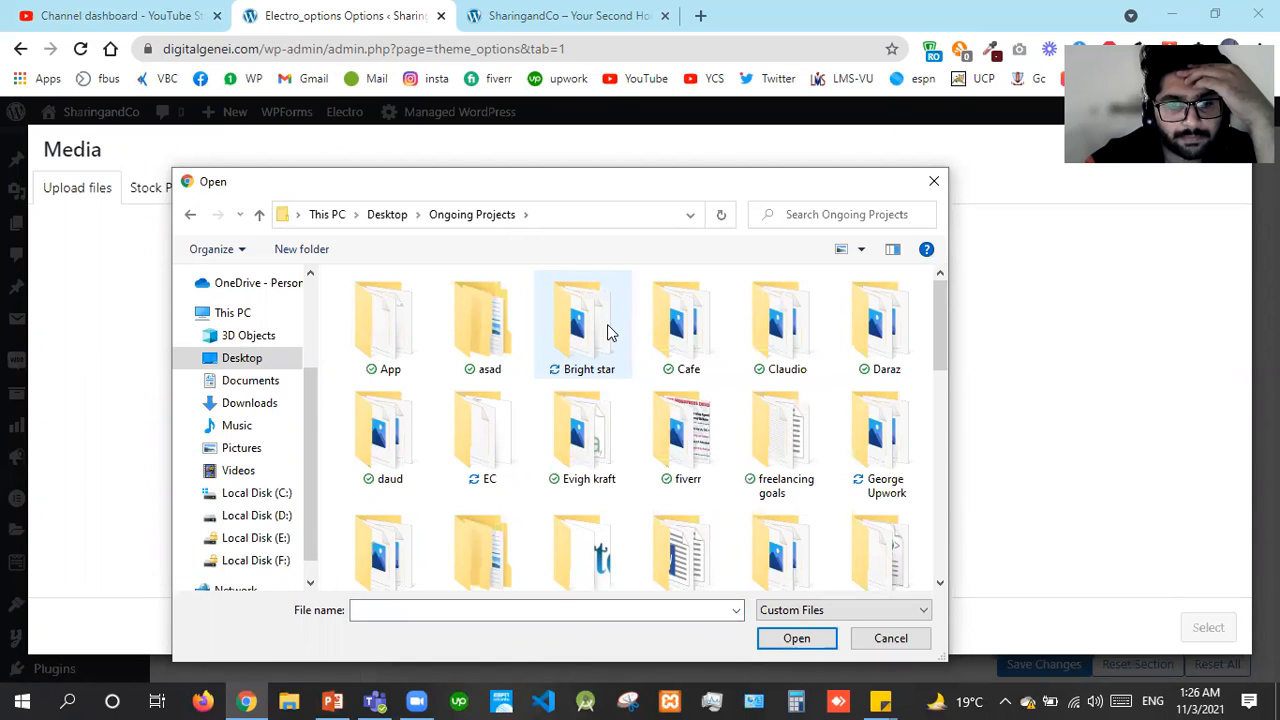
double_click(396, 341)
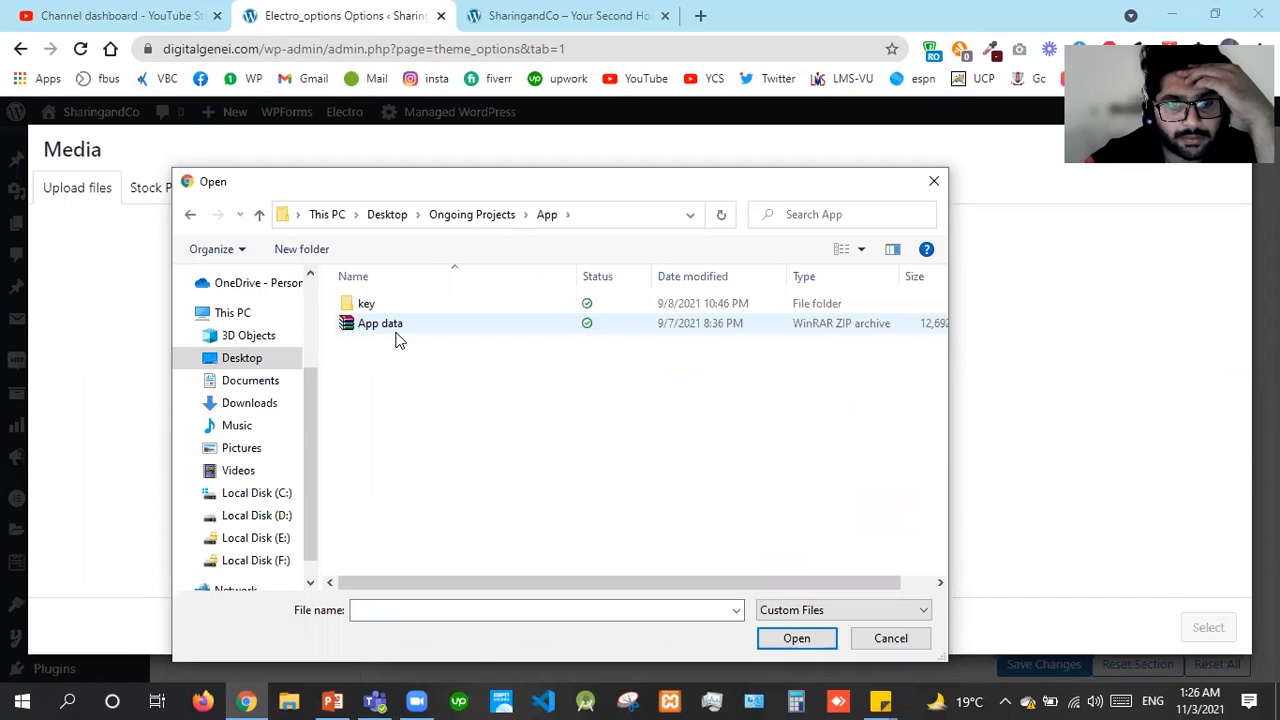
key(BackSpace)
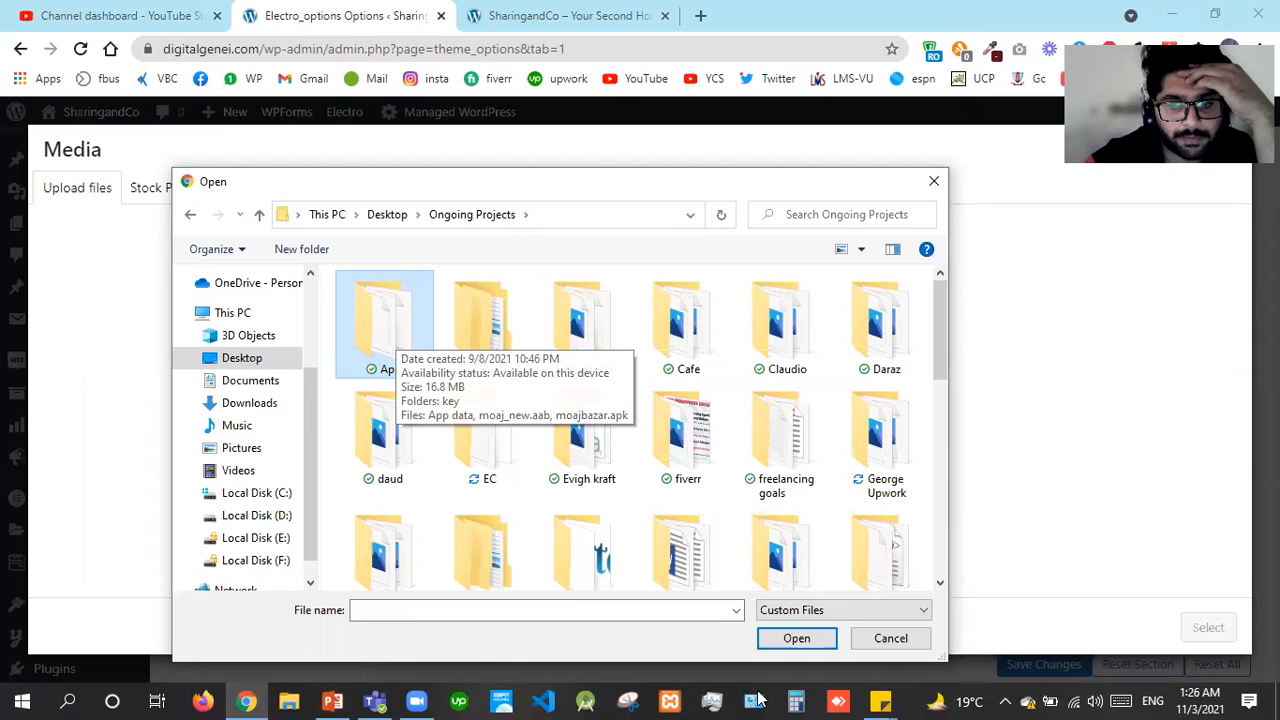
click(588, 410)
key(Down)
key(Down)
key(Down)
key(Down)
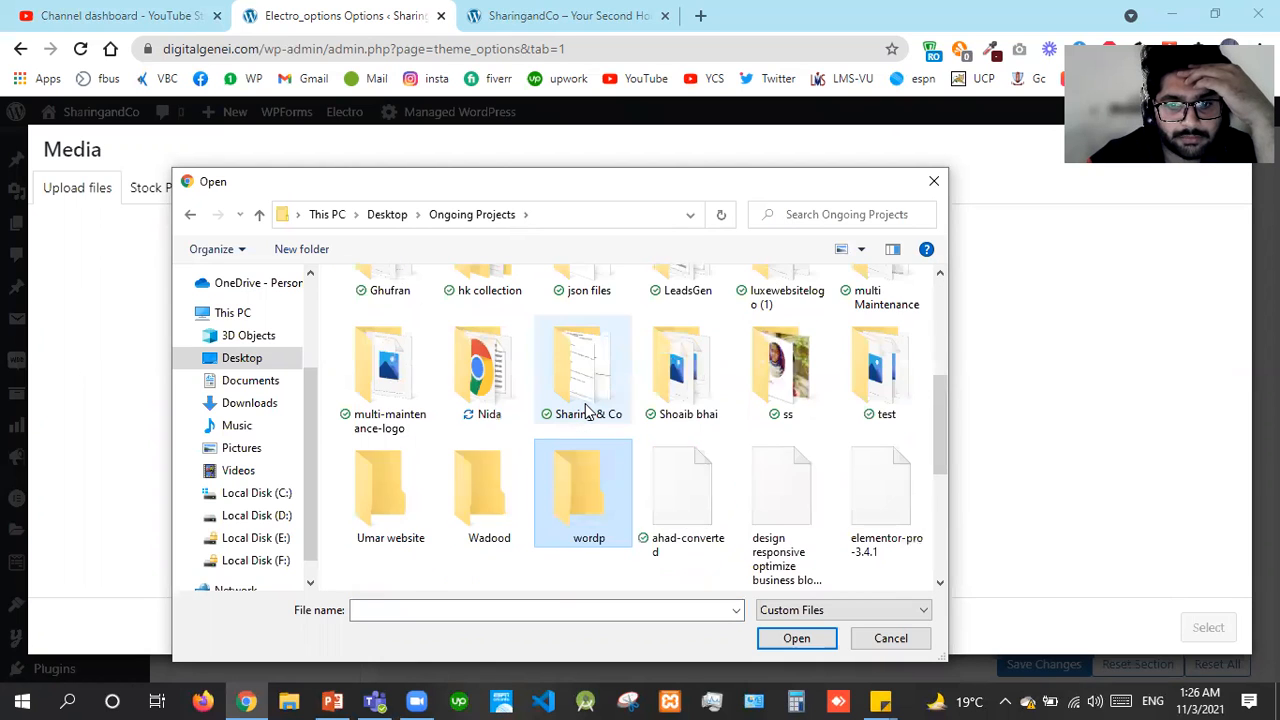
key(Right)
key(Right)
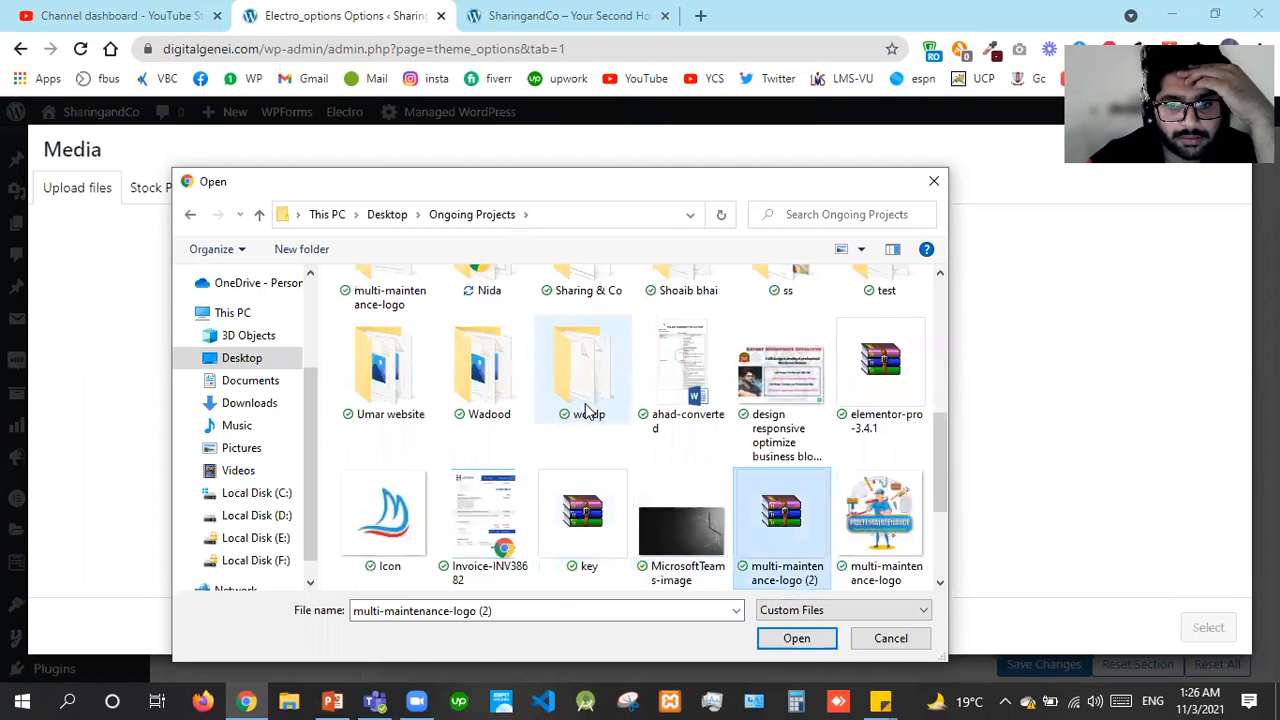
key(Right)
key(Down)
key(Down)
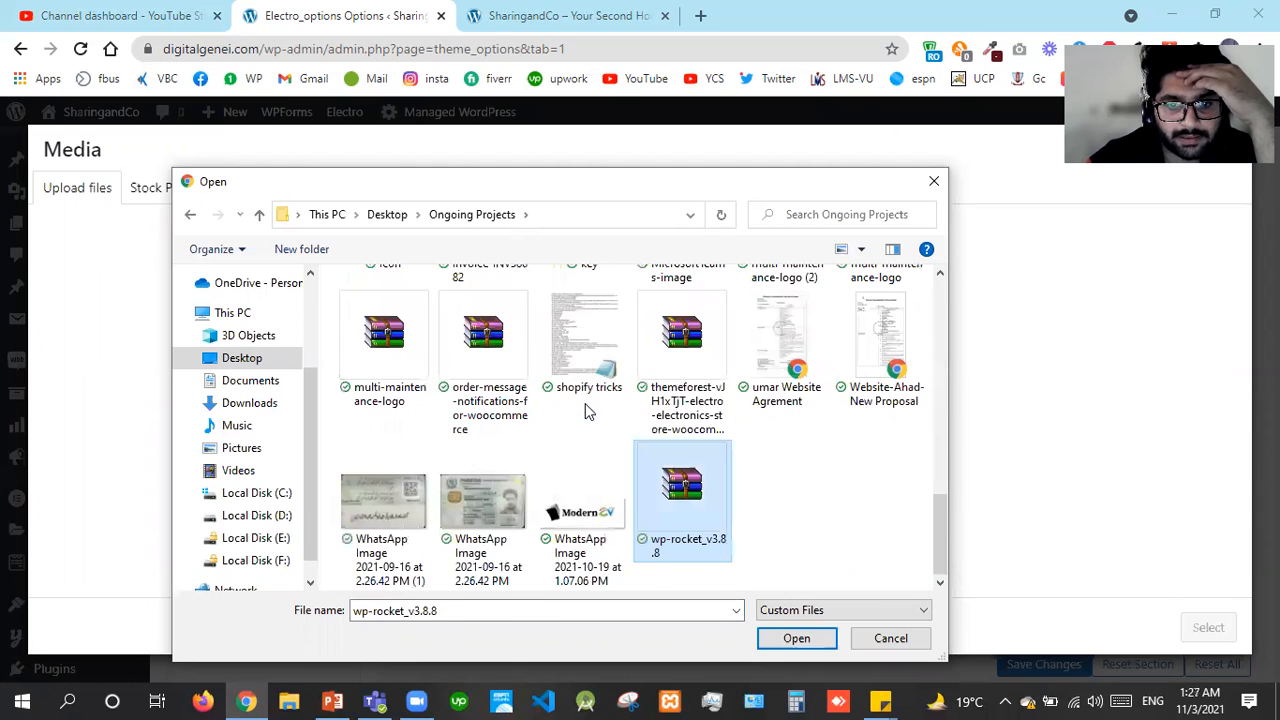
key(Up)
key(Down)
key(Left)
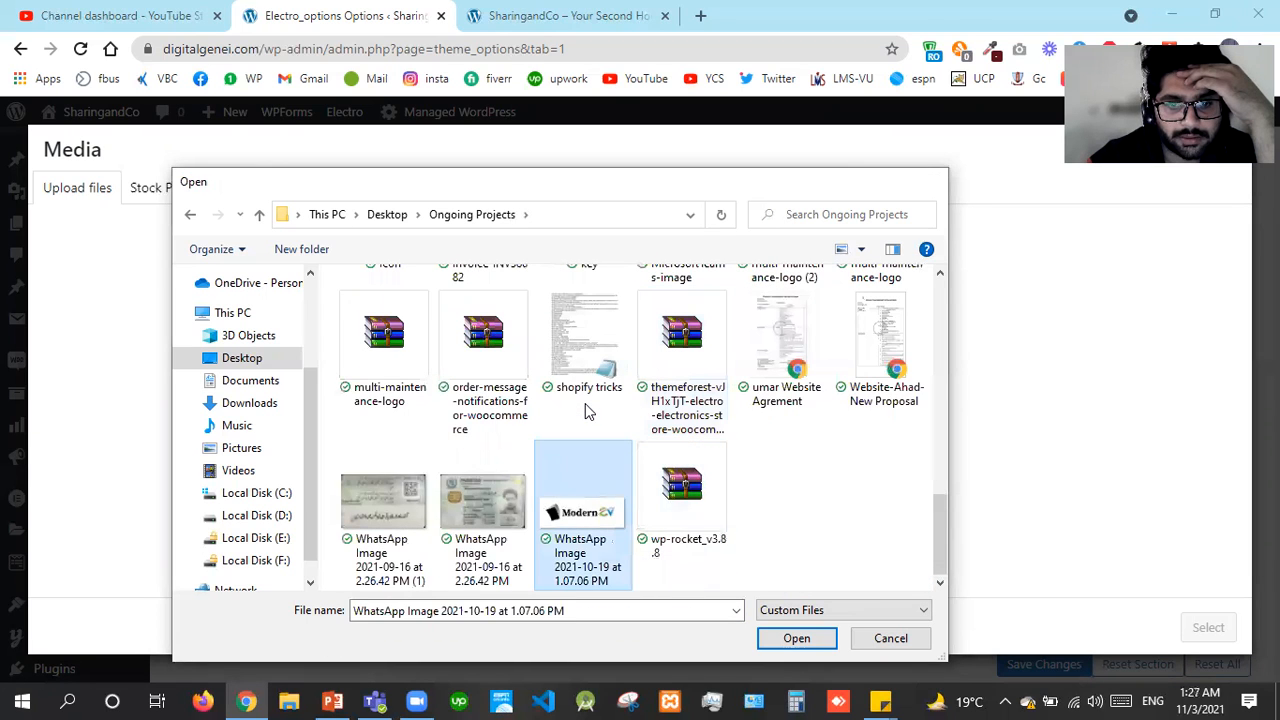
key(Return)
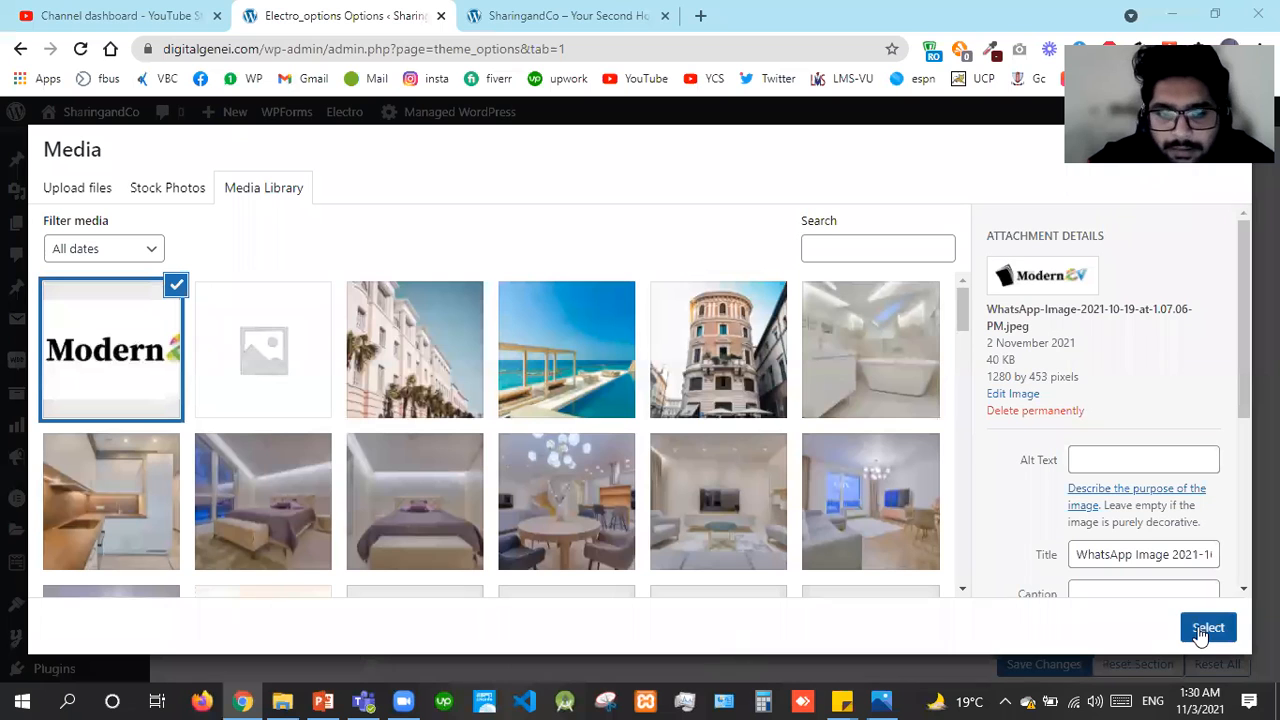
click(1205, 630)
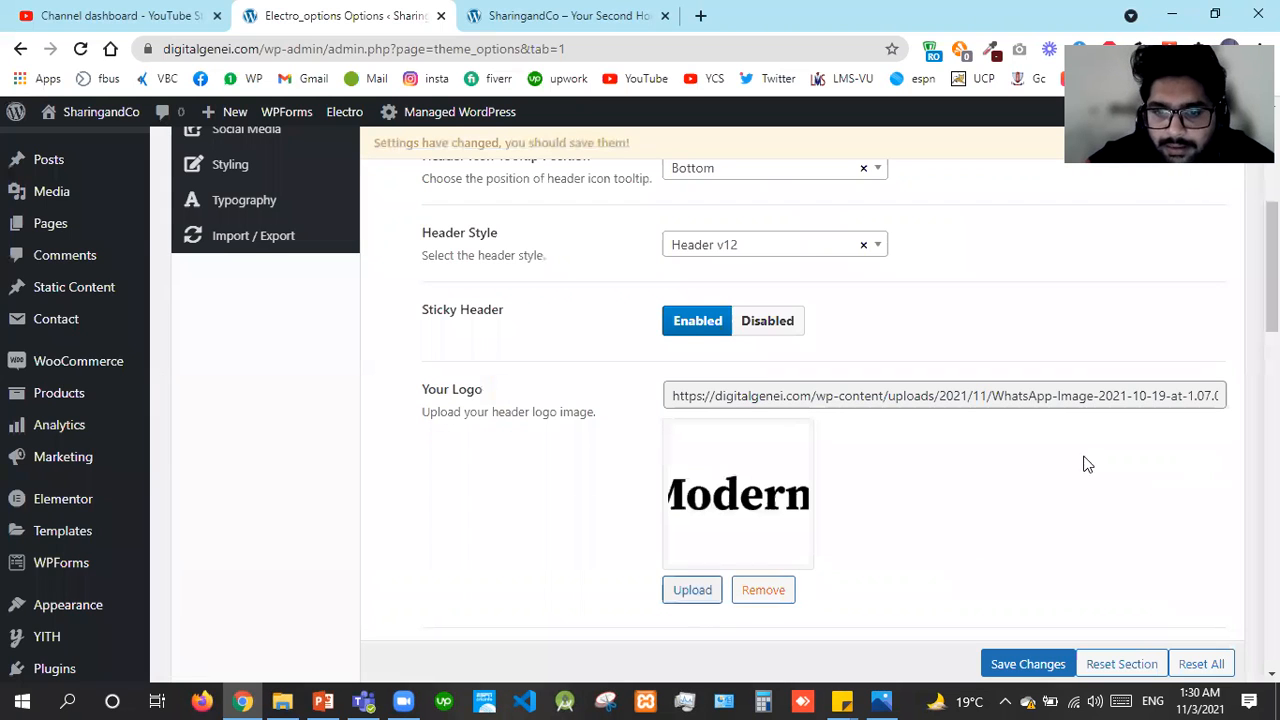
scroll(1086, 463, down, 5)
scroll(803, 400, up, 2)
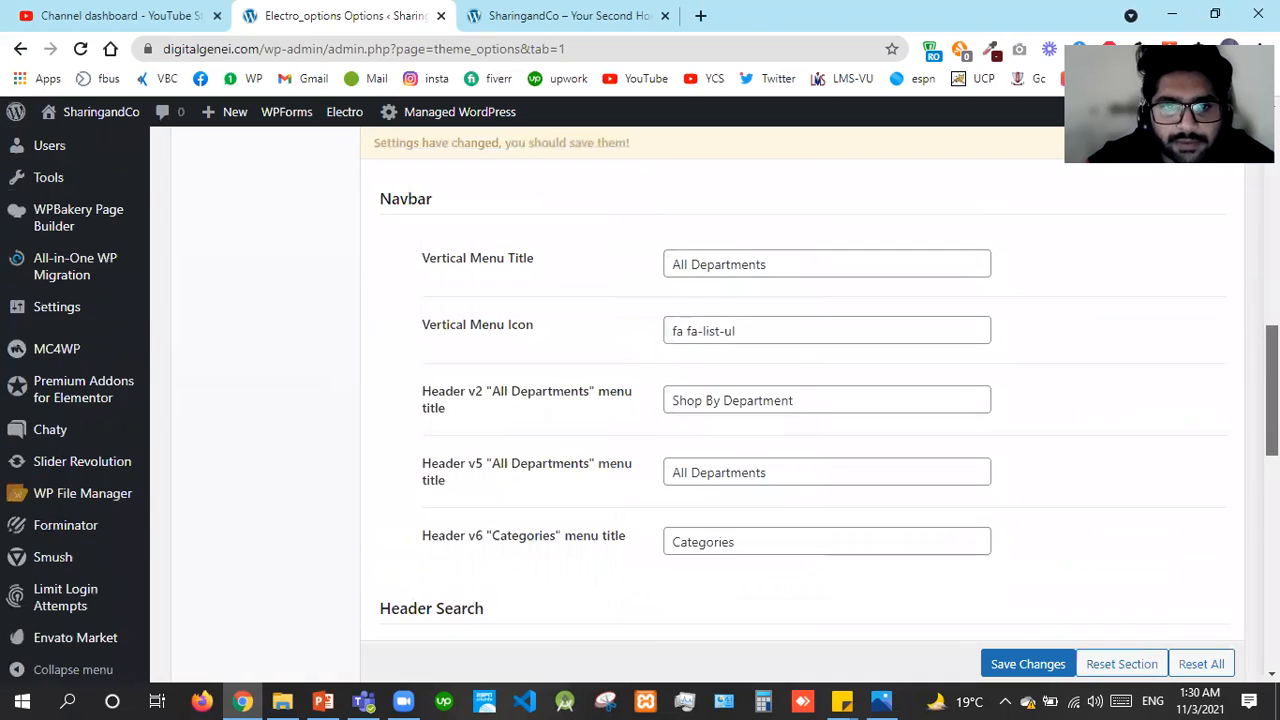
scroll(803, 400, down, 1)
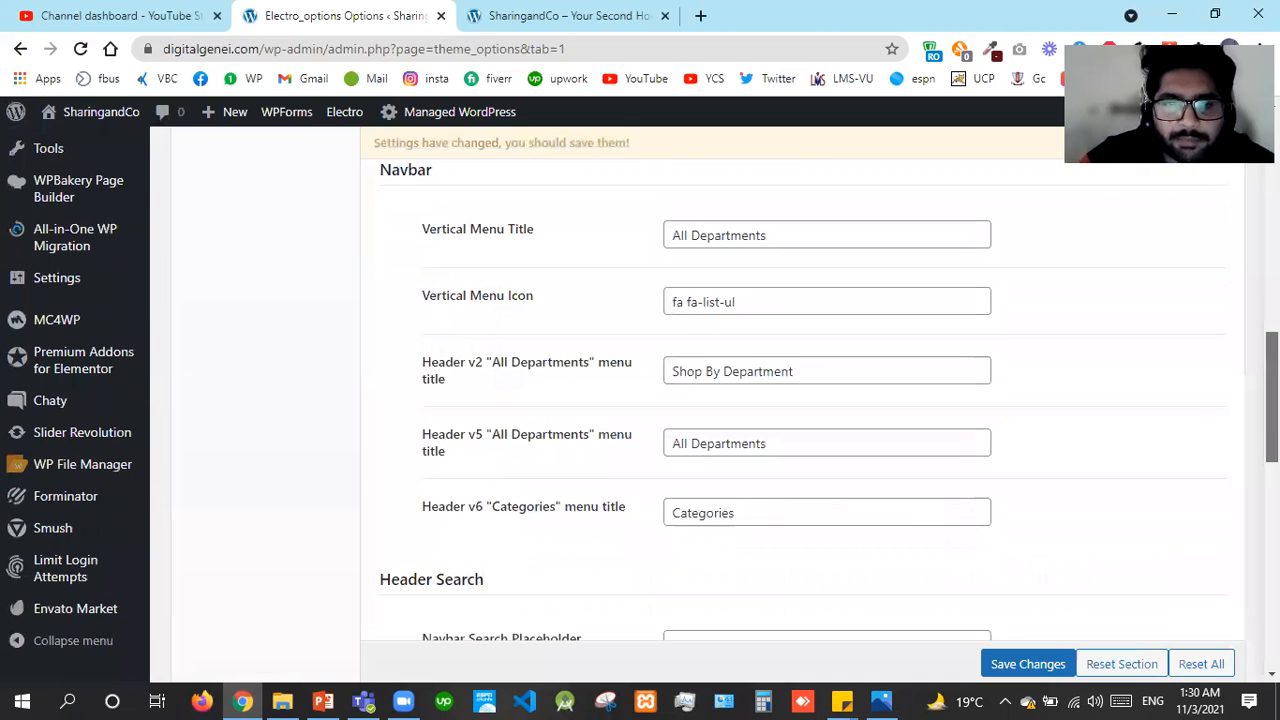
scroll(803, 400, down, 1)
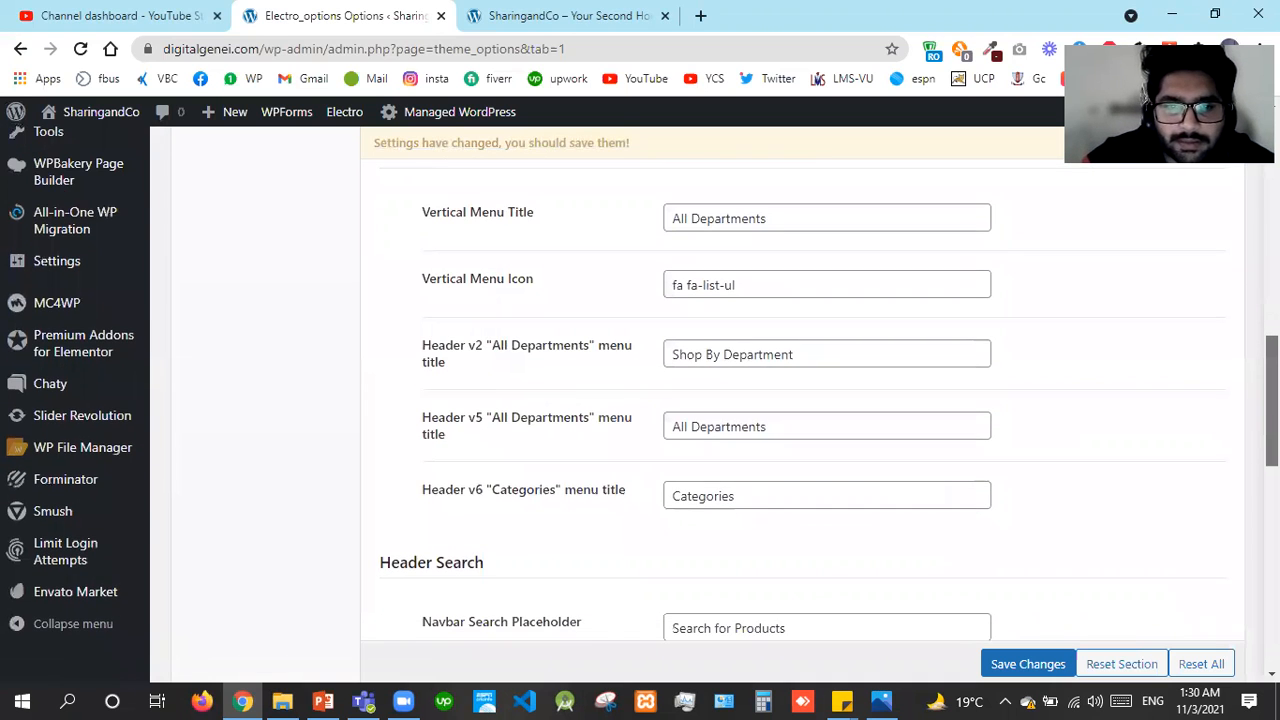
scroll(803, 400, down, 3)
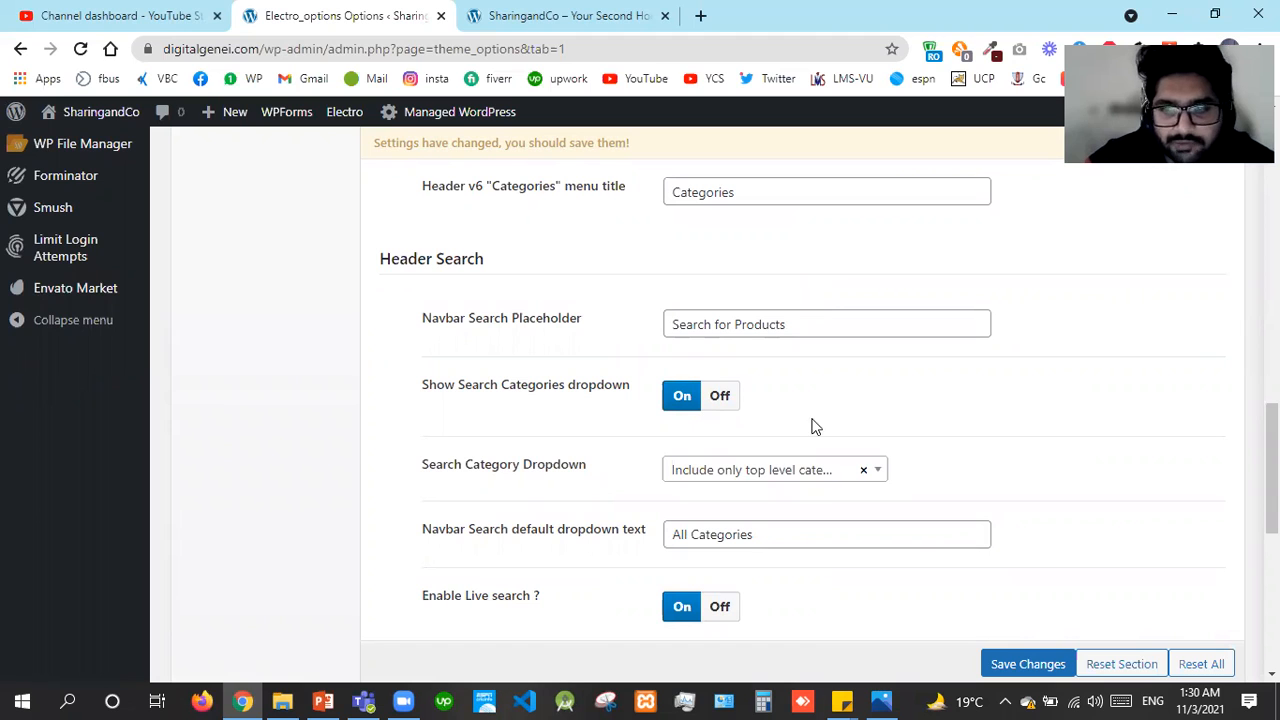
scroll(800, 400, down, 1)
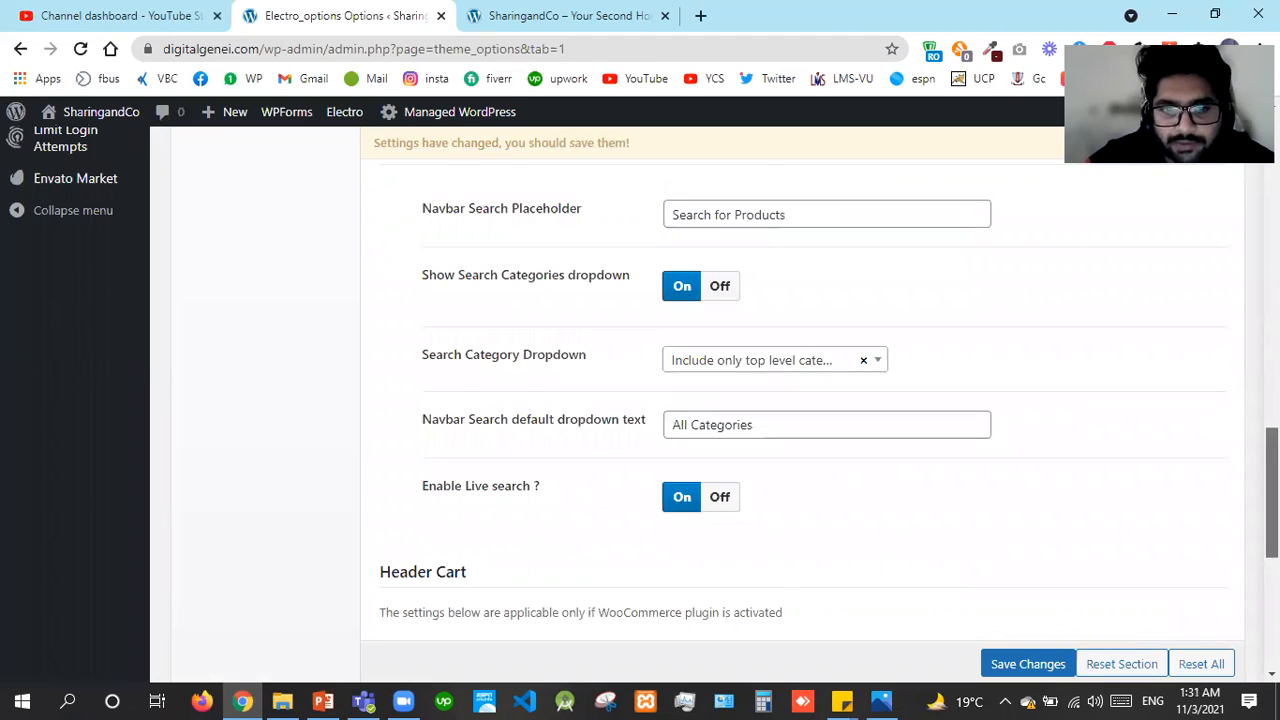
scroll(832, 493, down, 1)
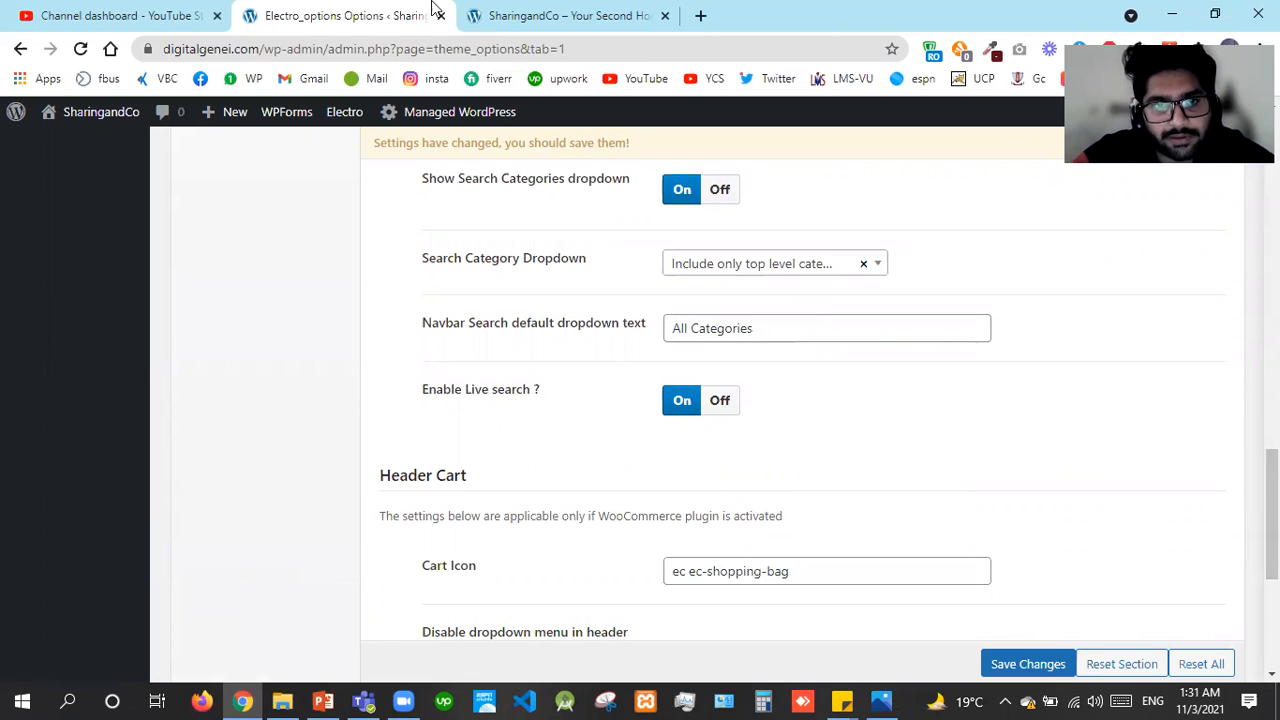
click(570, 15)
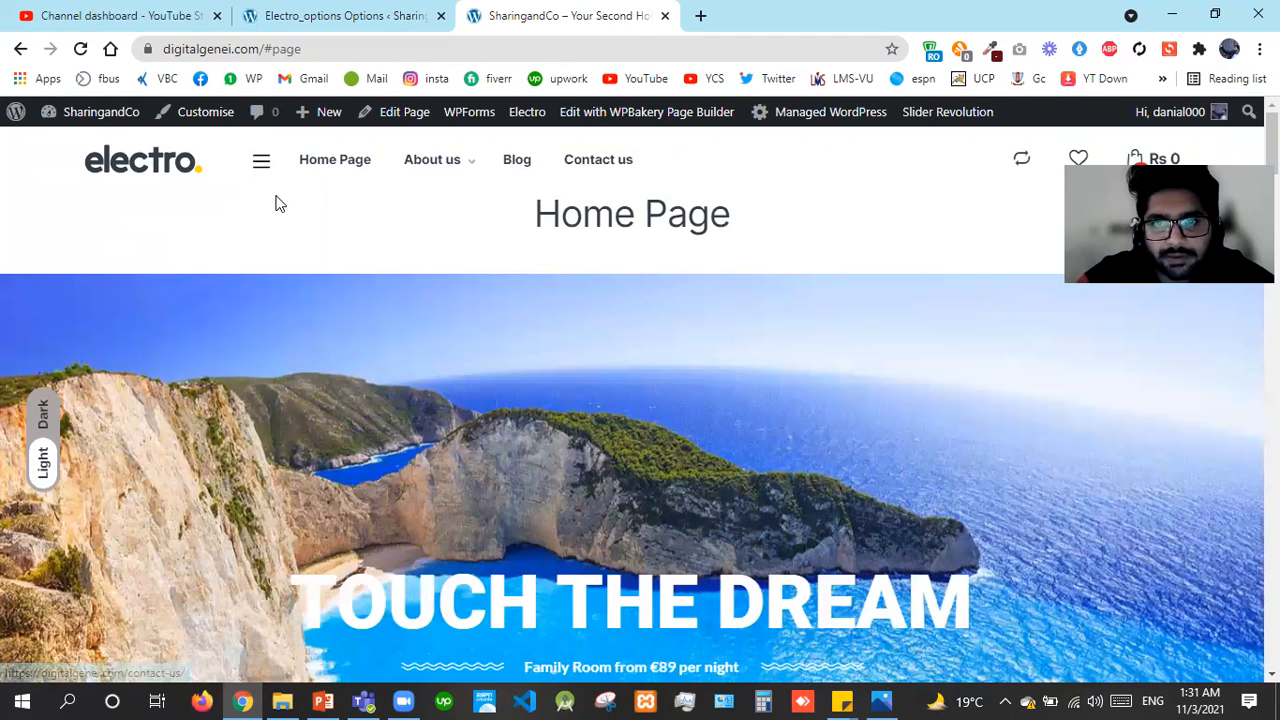
click(418, 8)
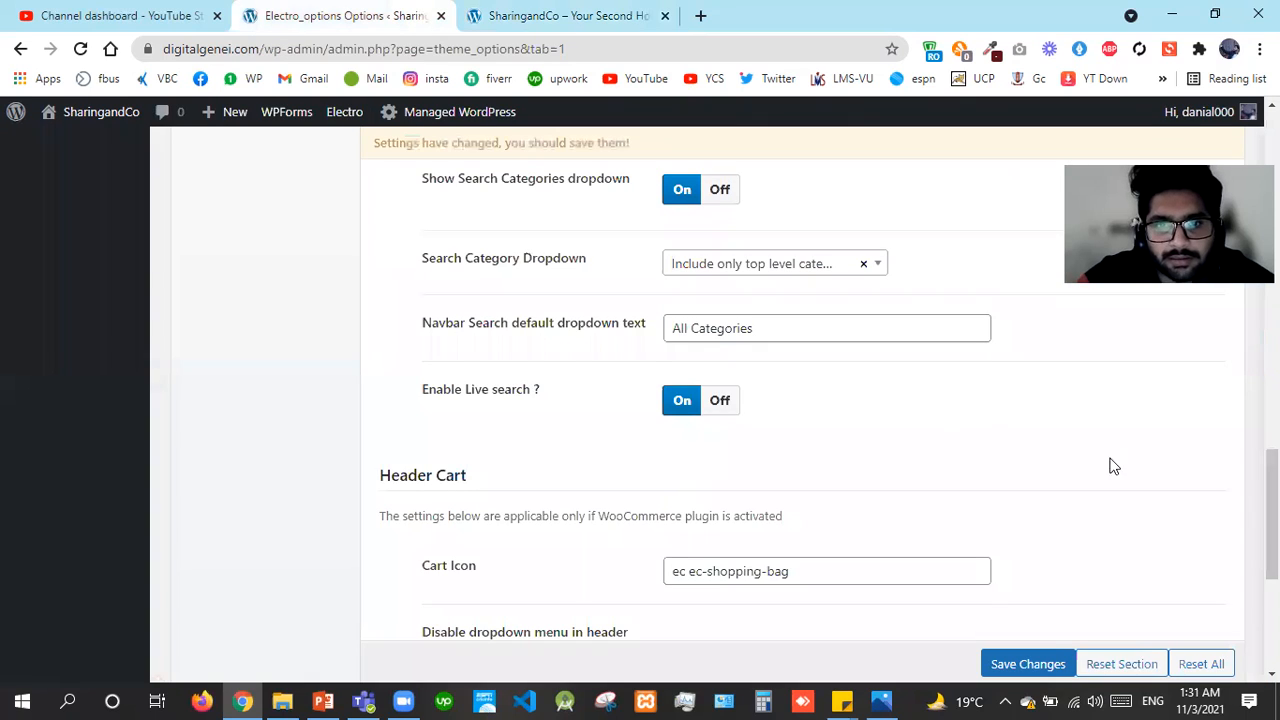
Enable 'Disable dropdown menu in header cart' and Off Canvas Cart
scroll(769, 466, down, 2)
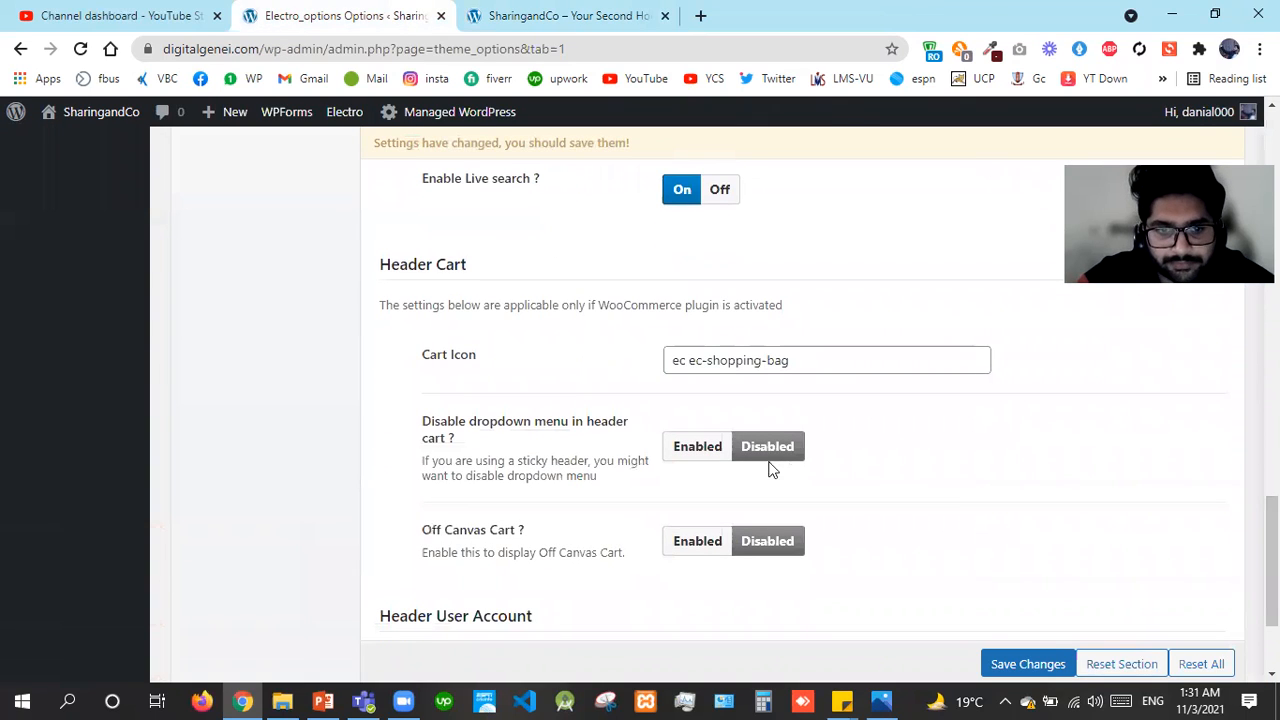
click(707, 450)
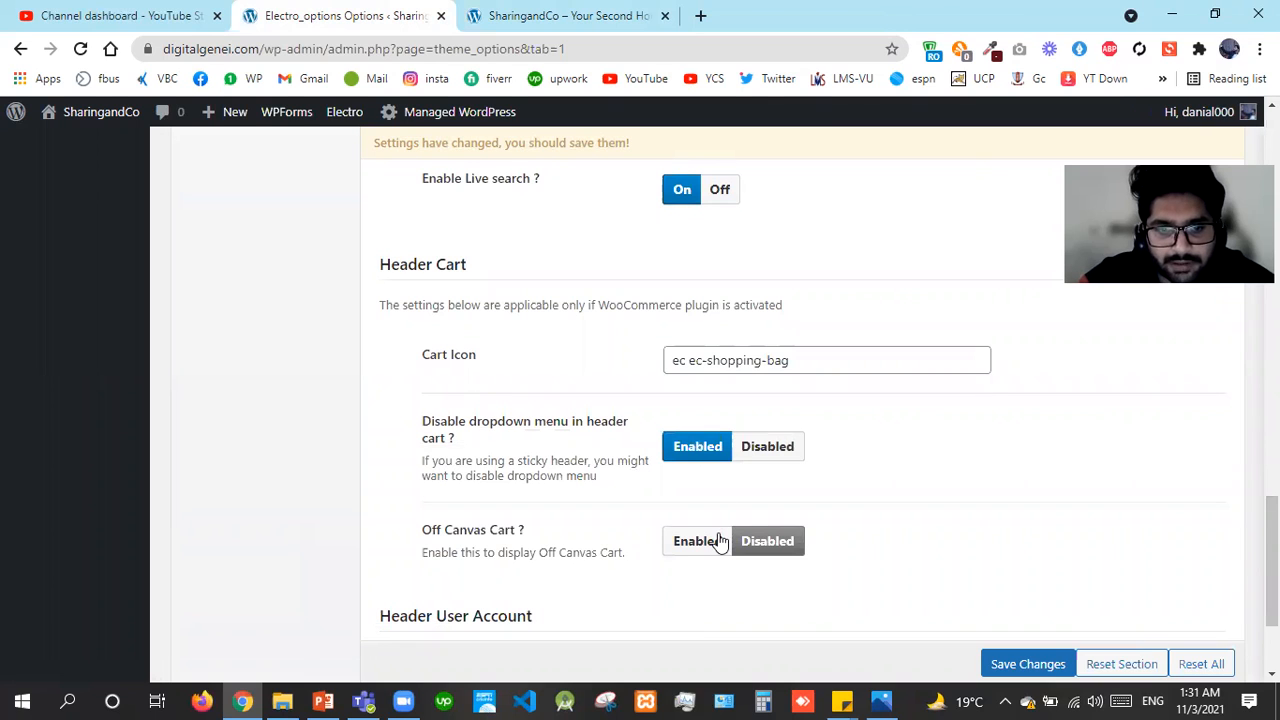
click(719, 541)
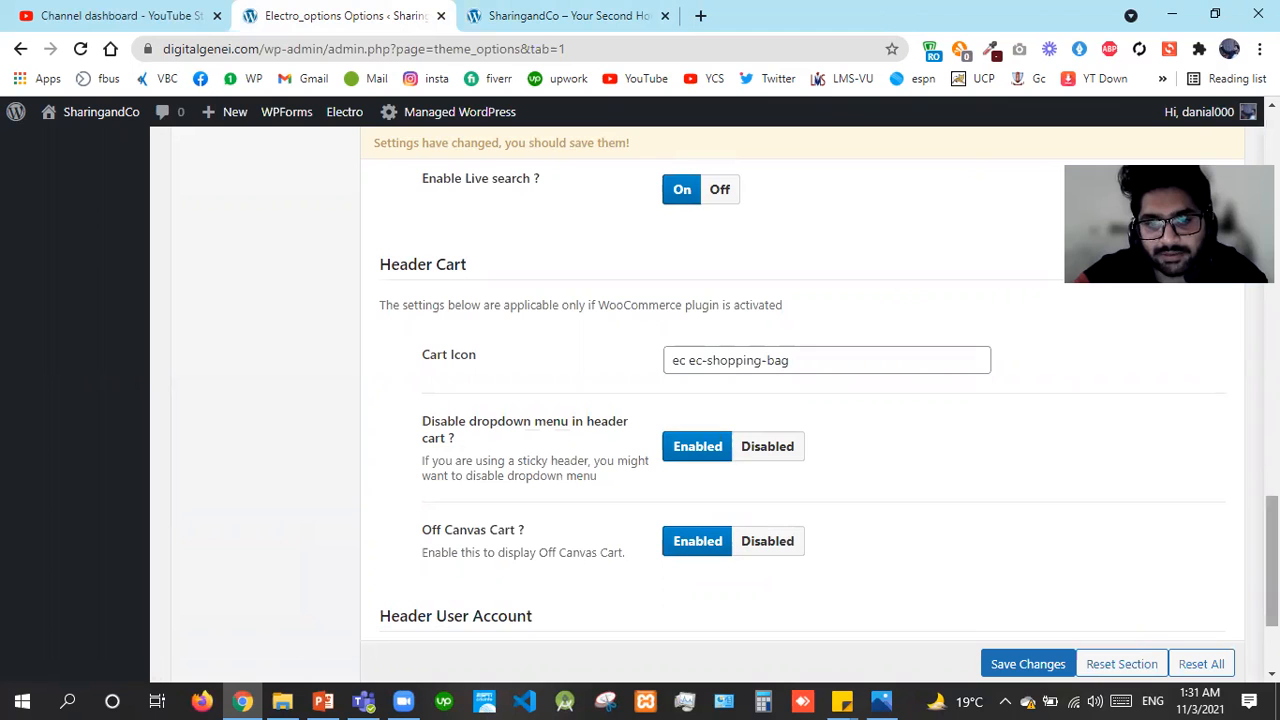
Enable the user account icon in the header and save the header settings
scroll(800, 400, down, 1)
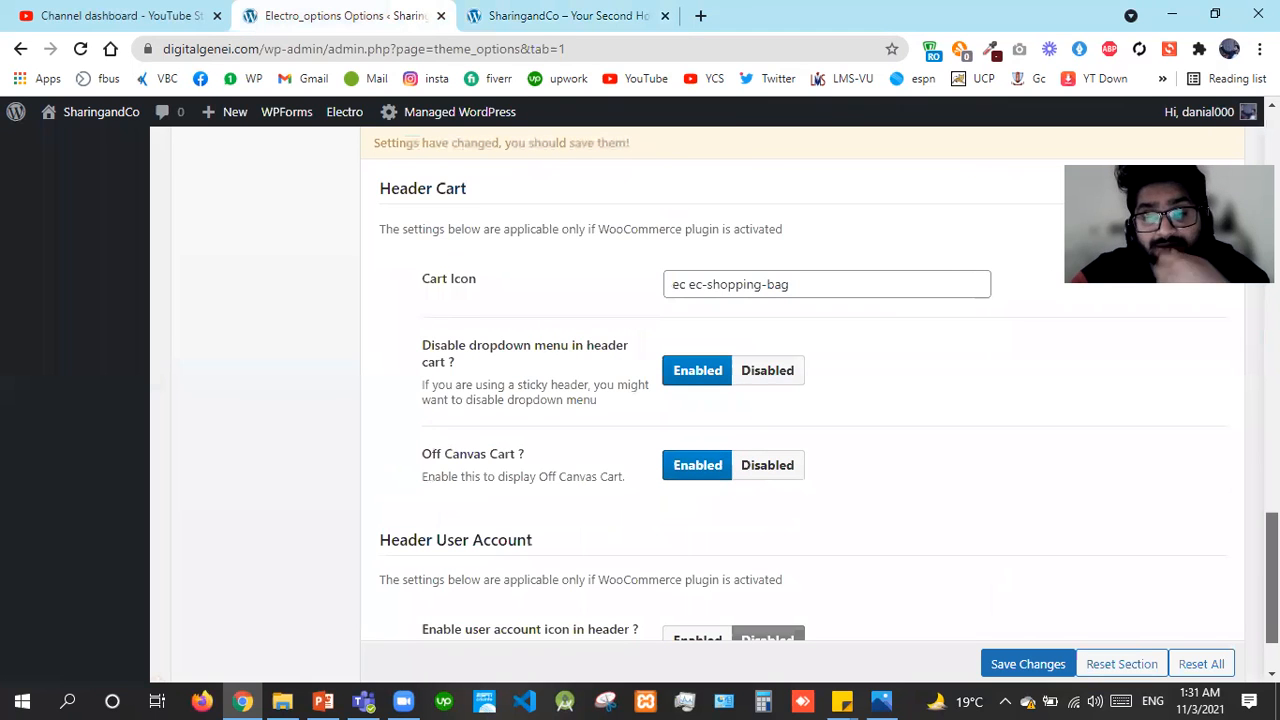
scroll(800, 400, down, 1)
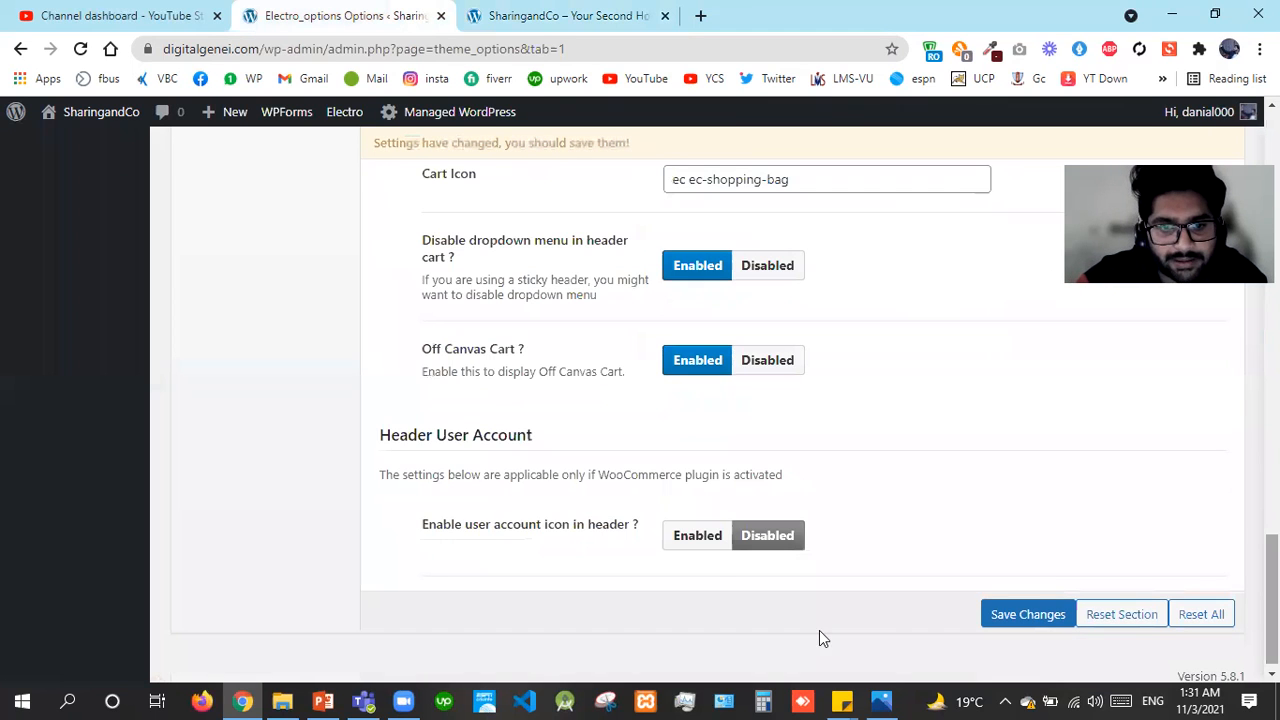
click(676, 545)
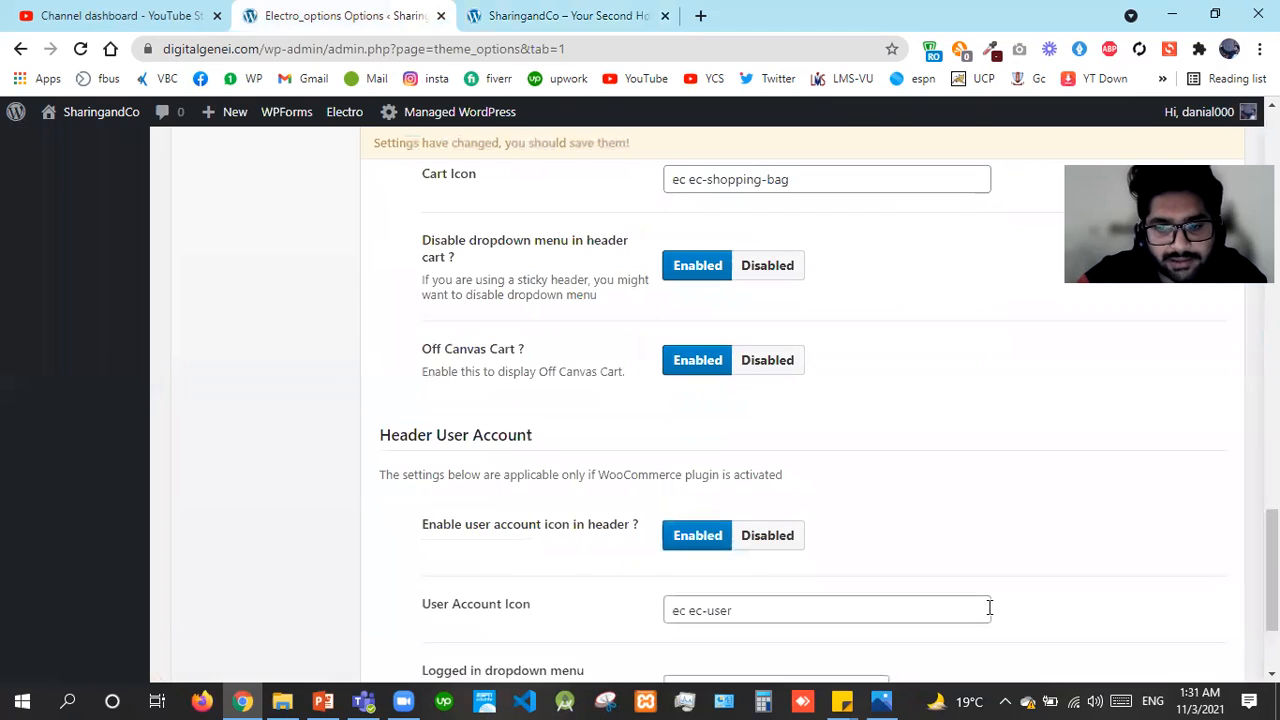
scroll(1107, 588, down, 2)
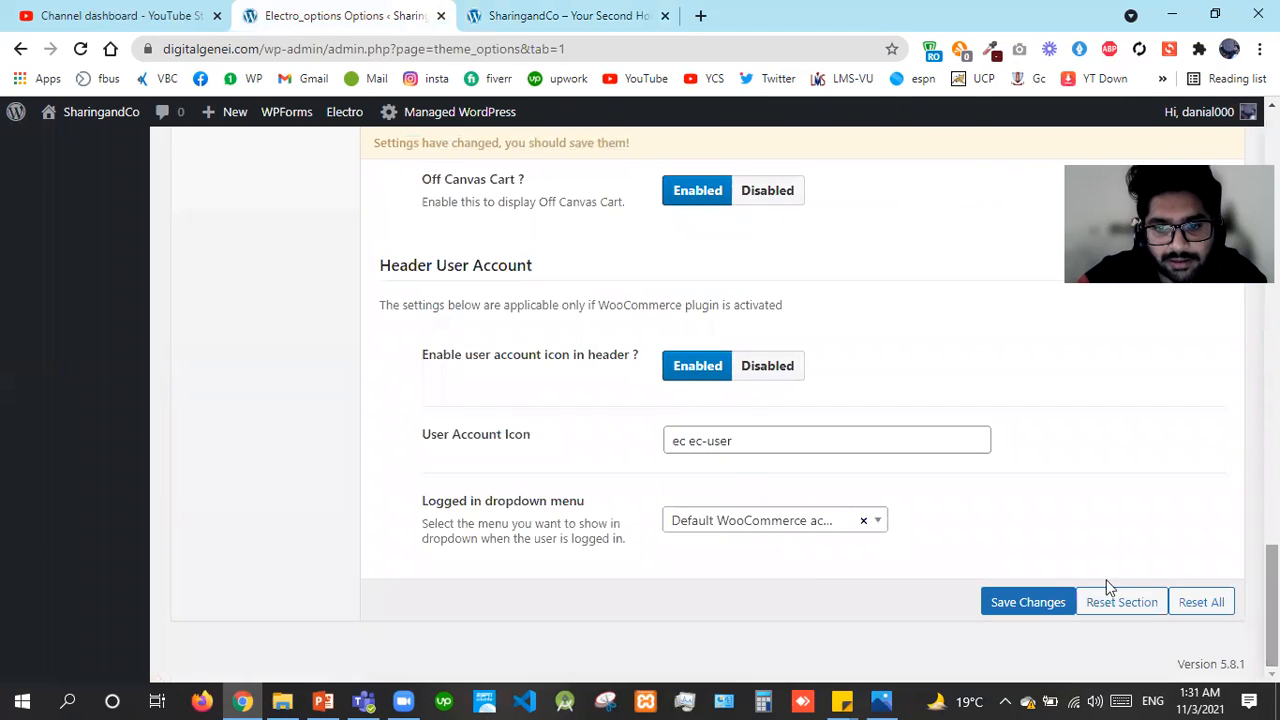
click(1027, 603)
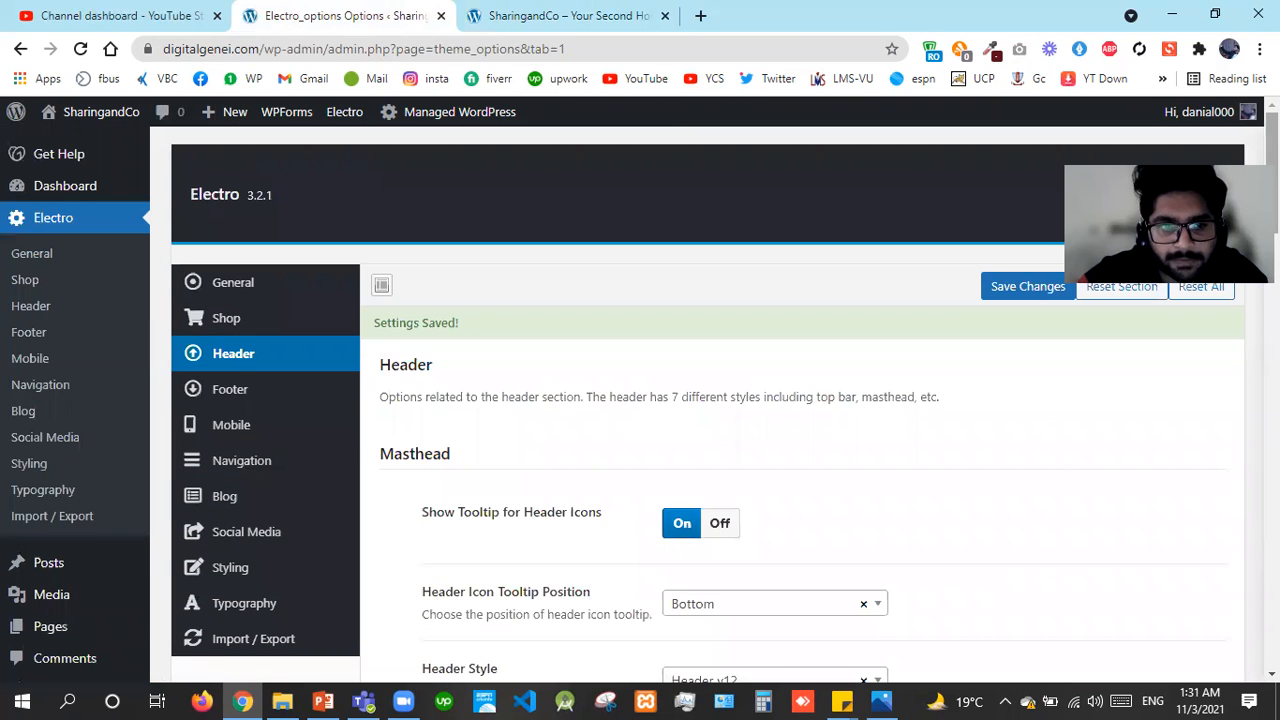
Turn Show Brands Slider On in the Footer options, leaving touch drag Off
click(258, 401)
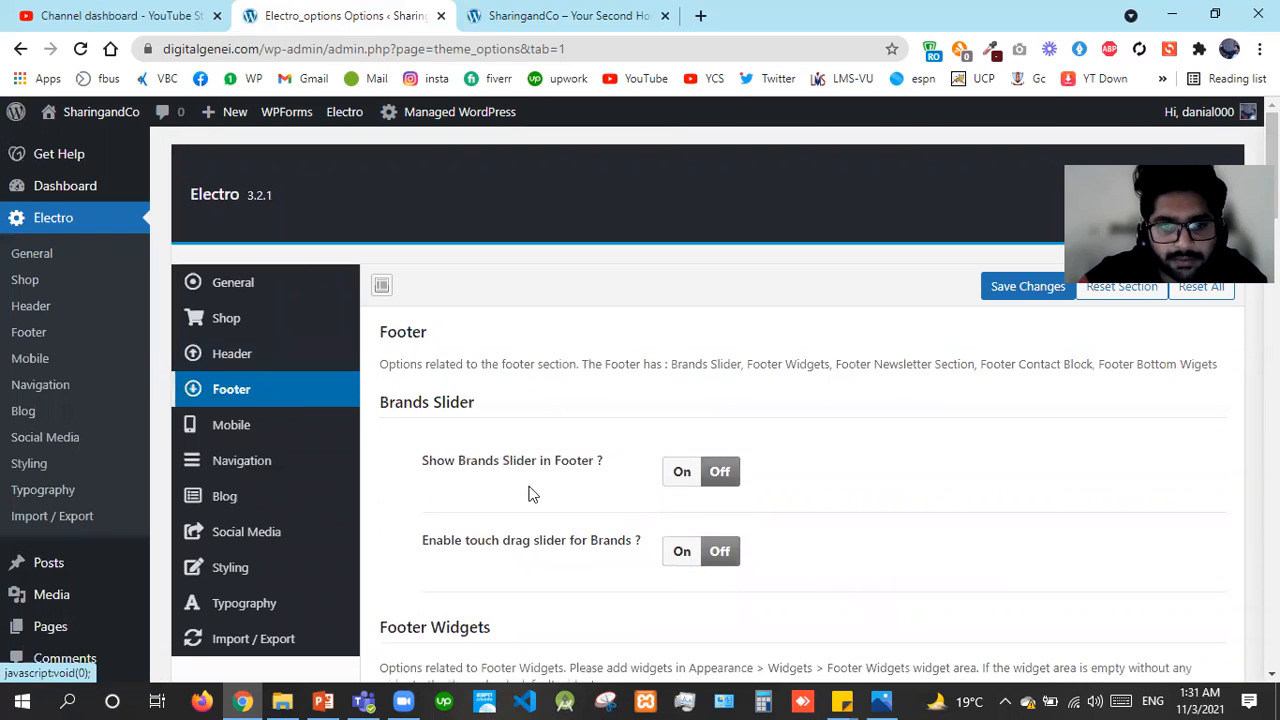
click(688, 482)
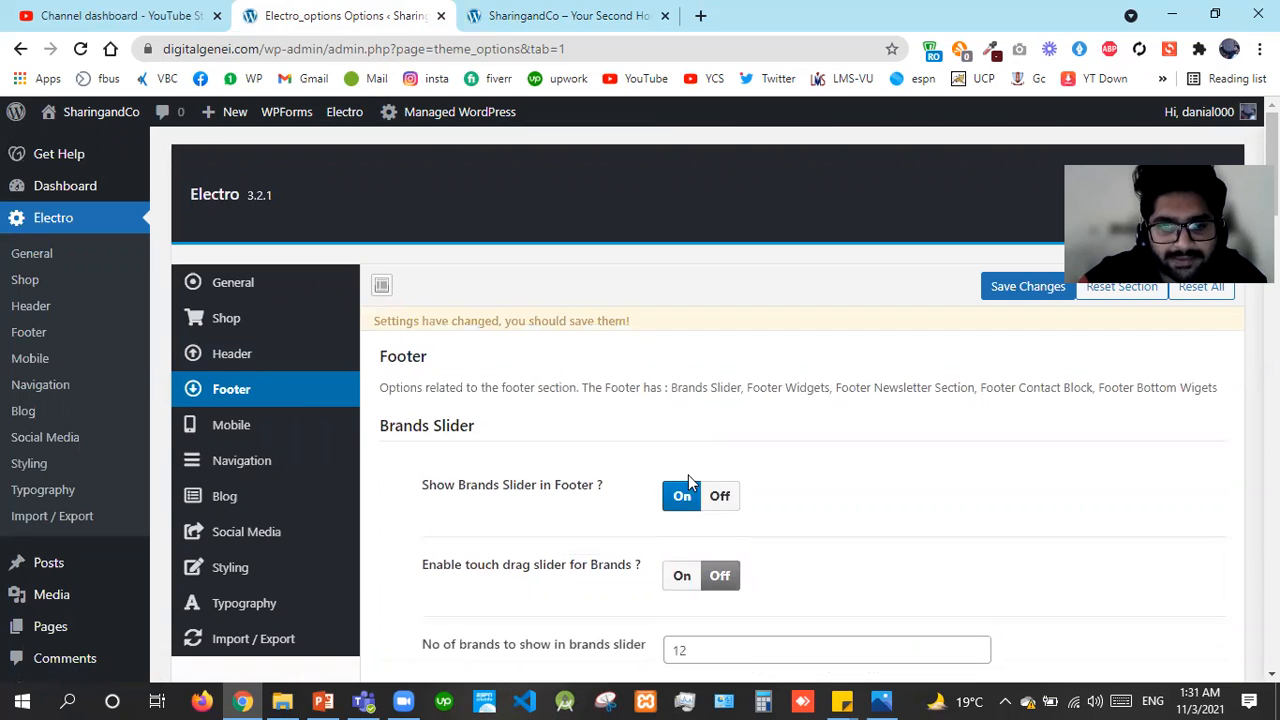
click(683, 586)
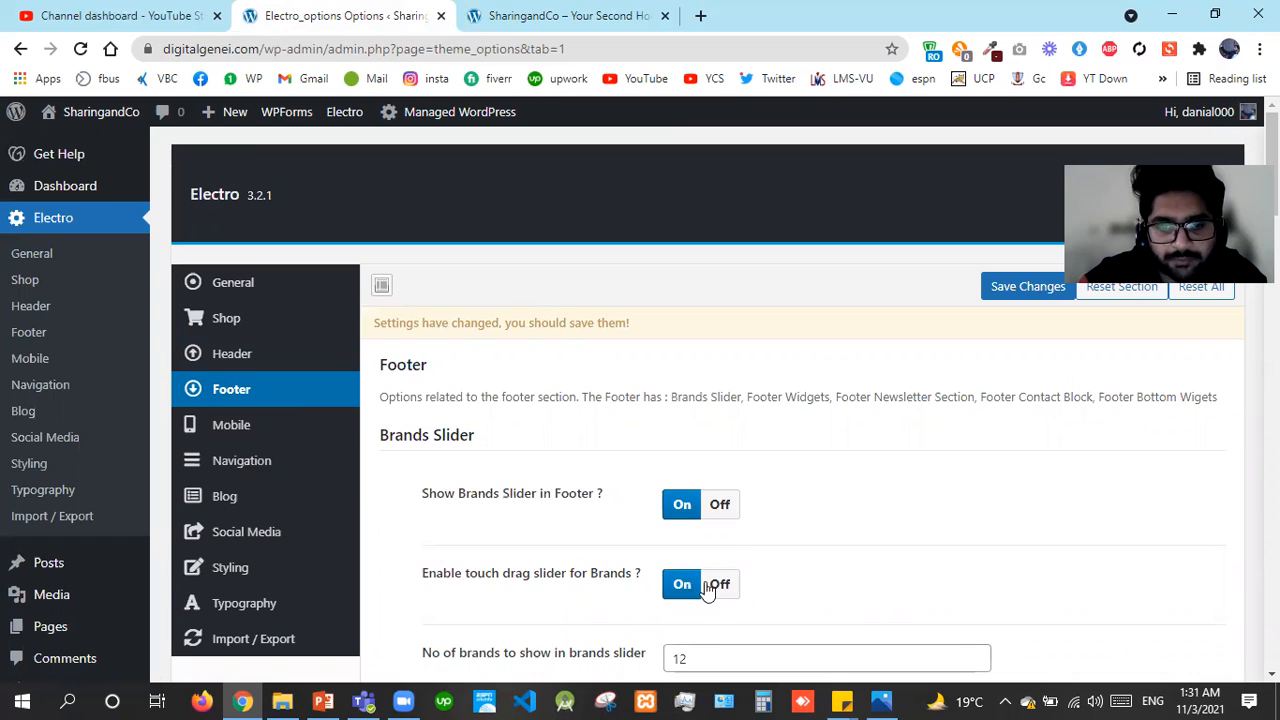
click(718, 589)
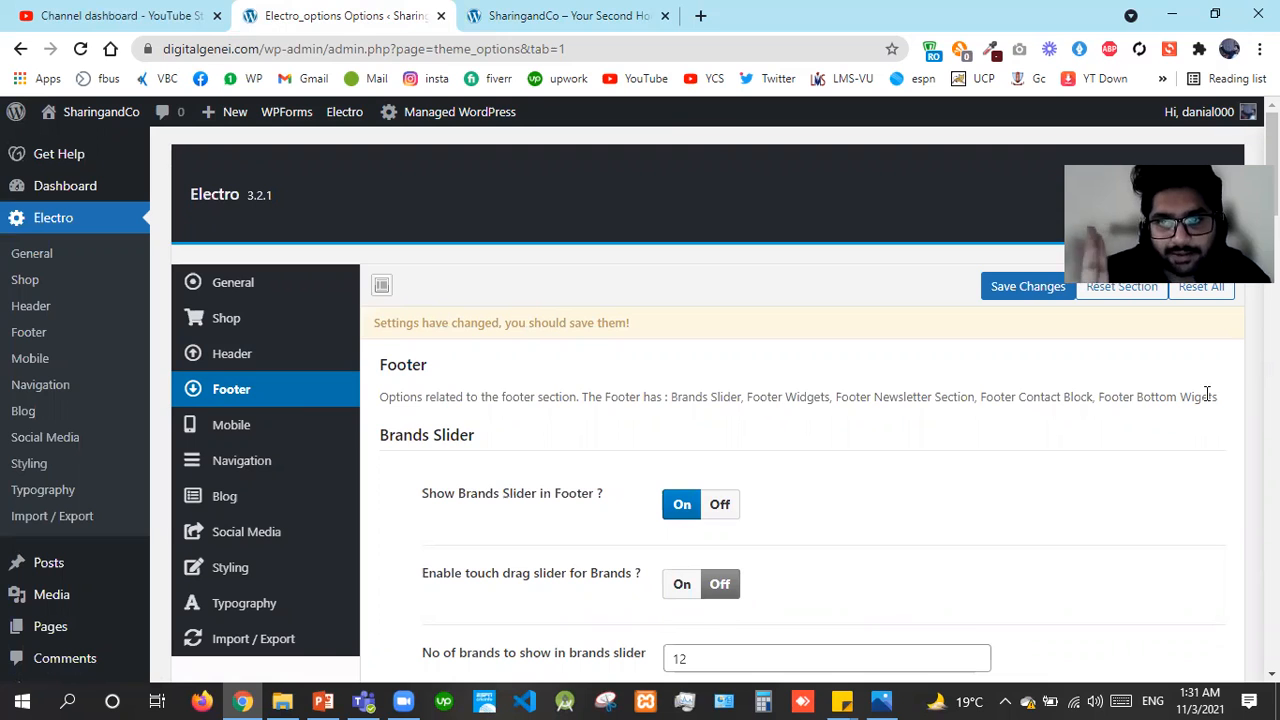
Scroll through the remaining footer options down to the footer Your Logo setting
scroll(1206, 389, down, 5)
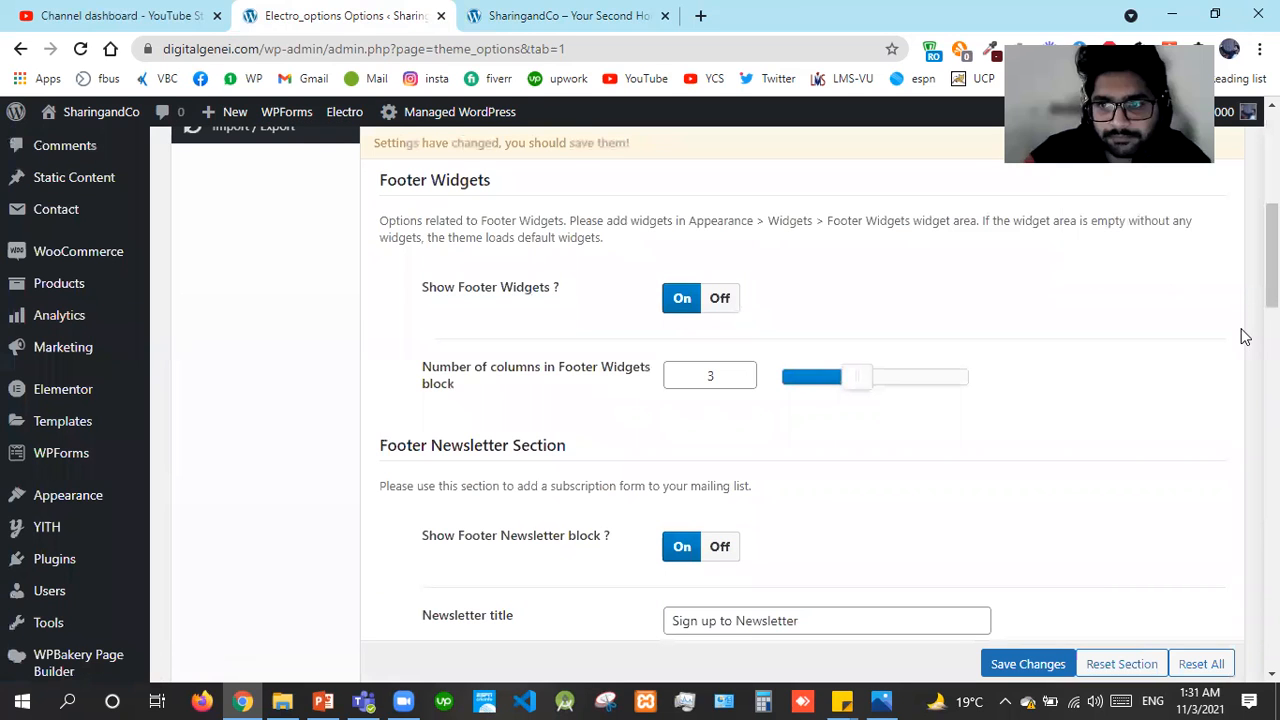
scroll(1245, 337, up, 5)
scroll(700, 400, down, 2)
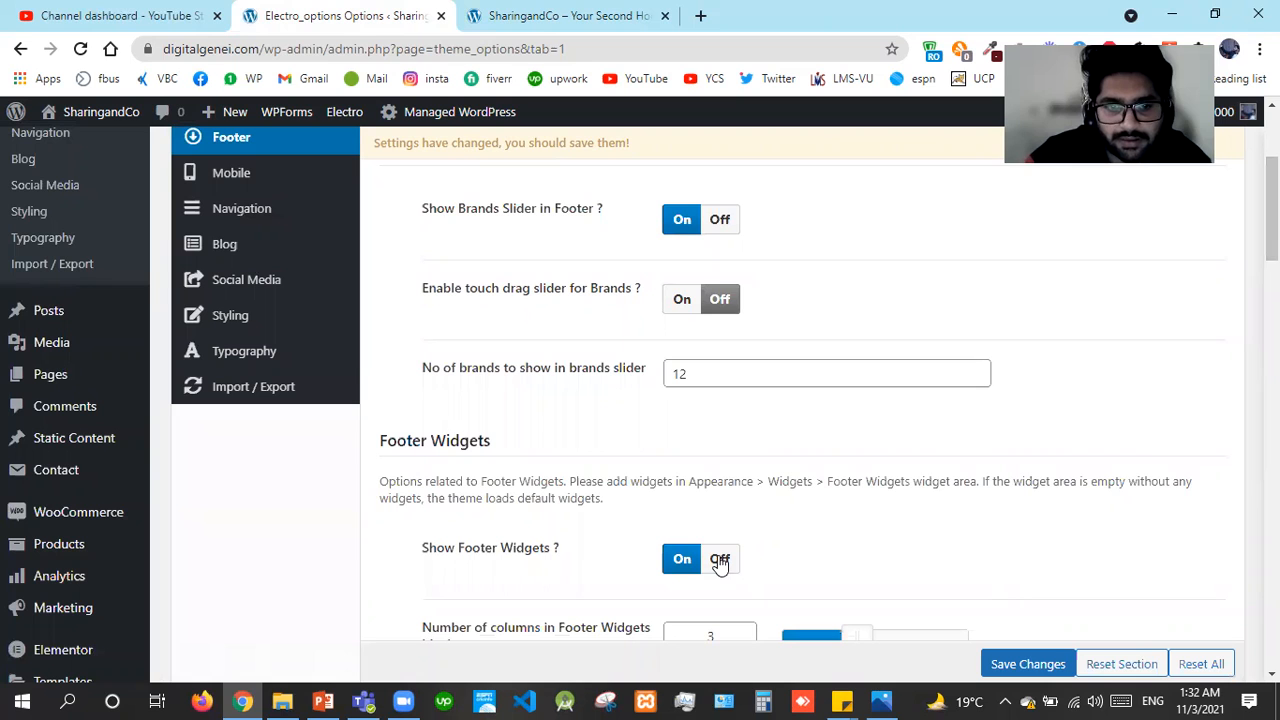
drag(1272, 210, 1272, 282)
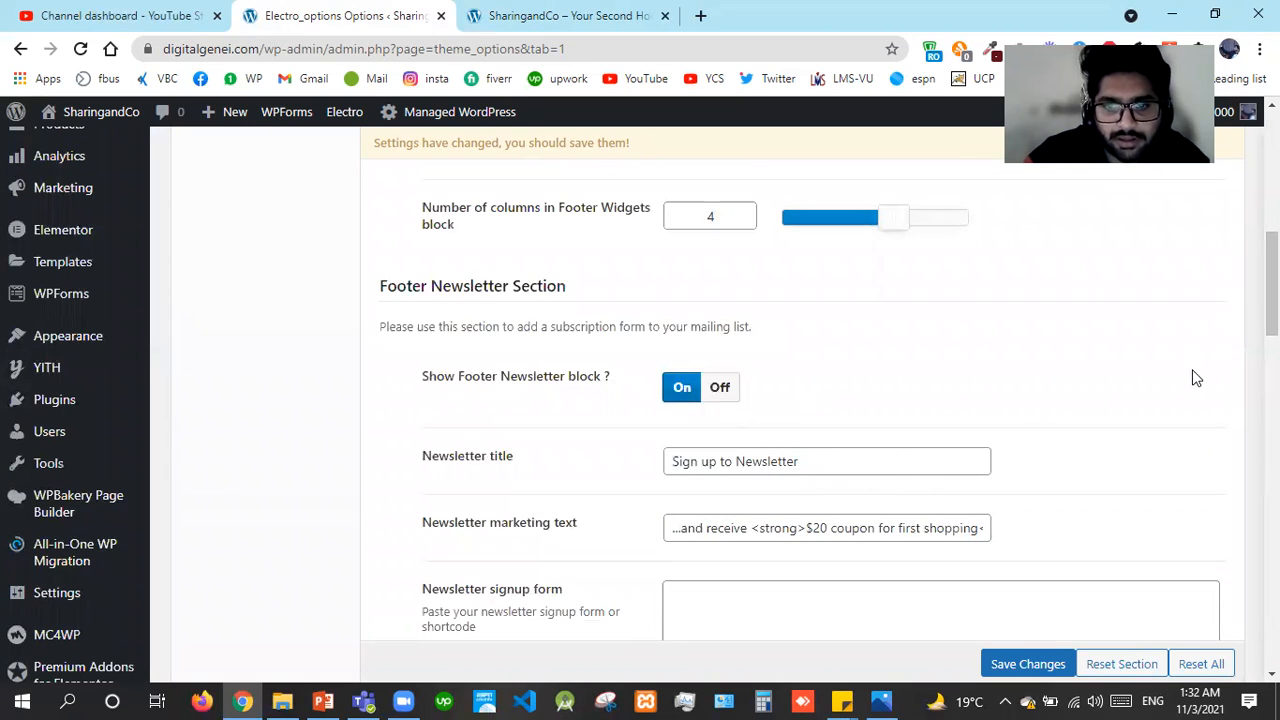
drag(1272, 290, 1272, 327)
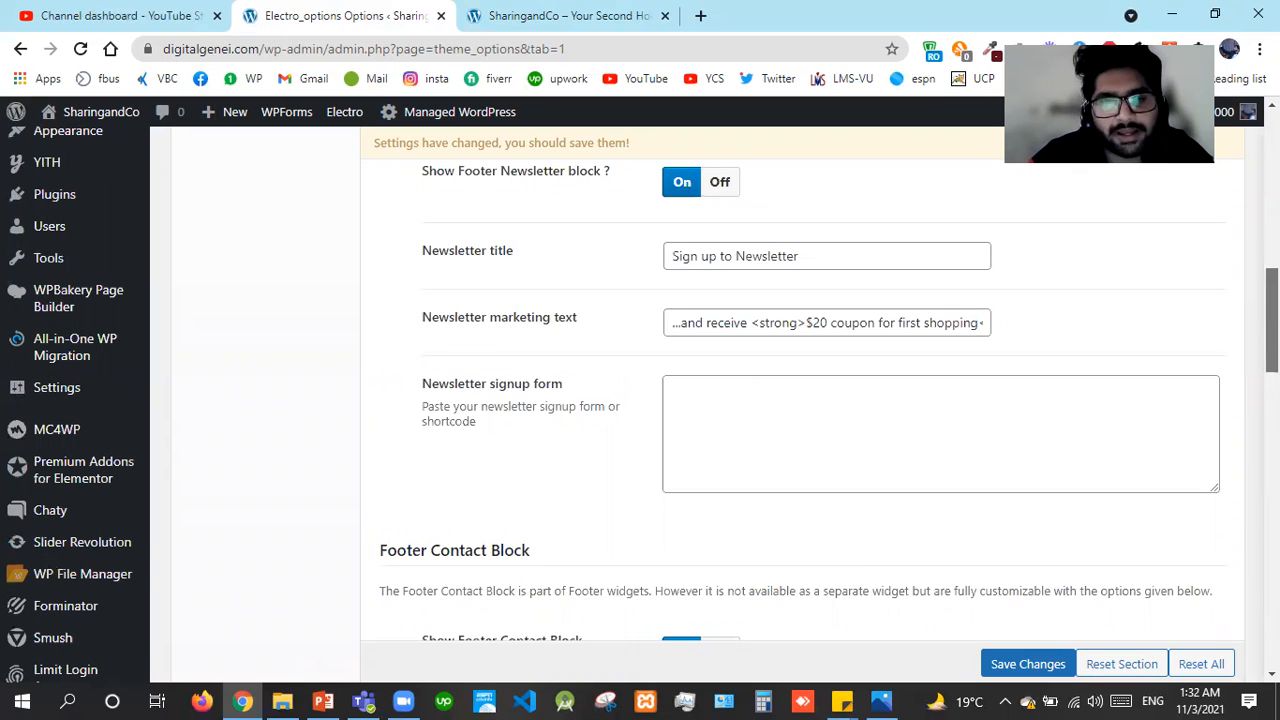
drag(1272, 320, 1272, 393)
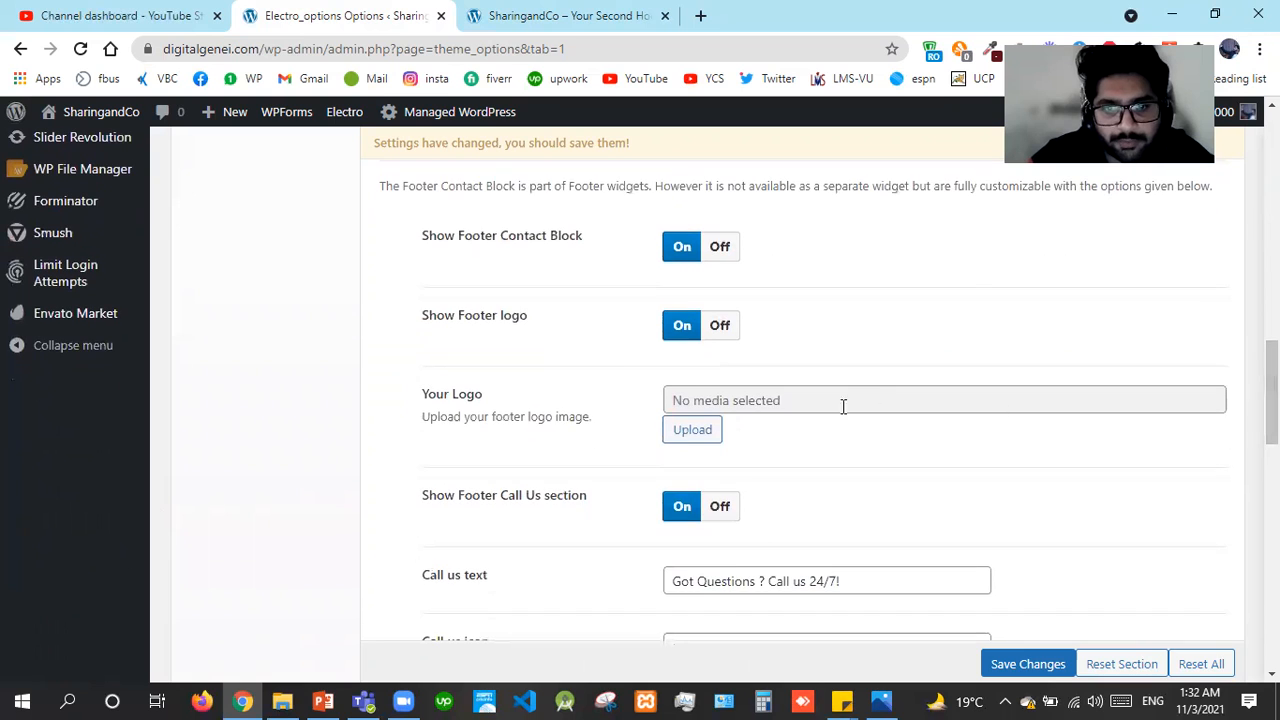
Set the Modern image from the Media Library as the footer logo and save
click(716, 448)
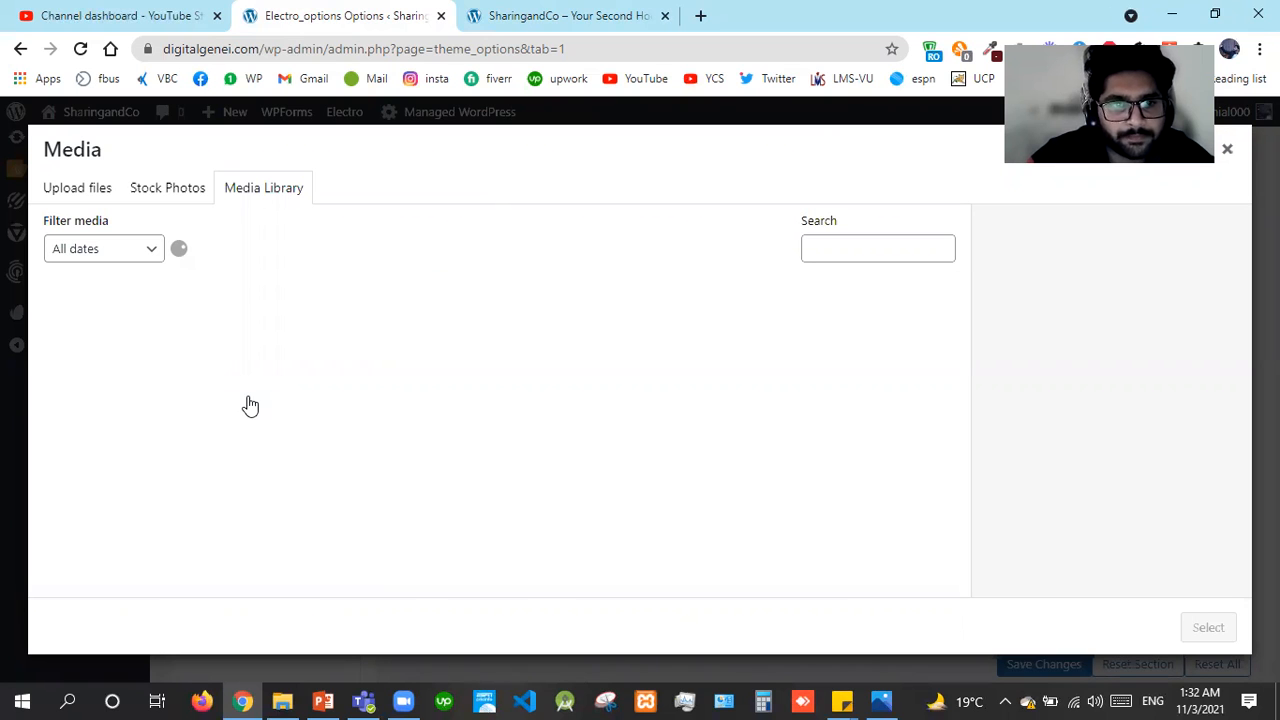
click(114, 366)
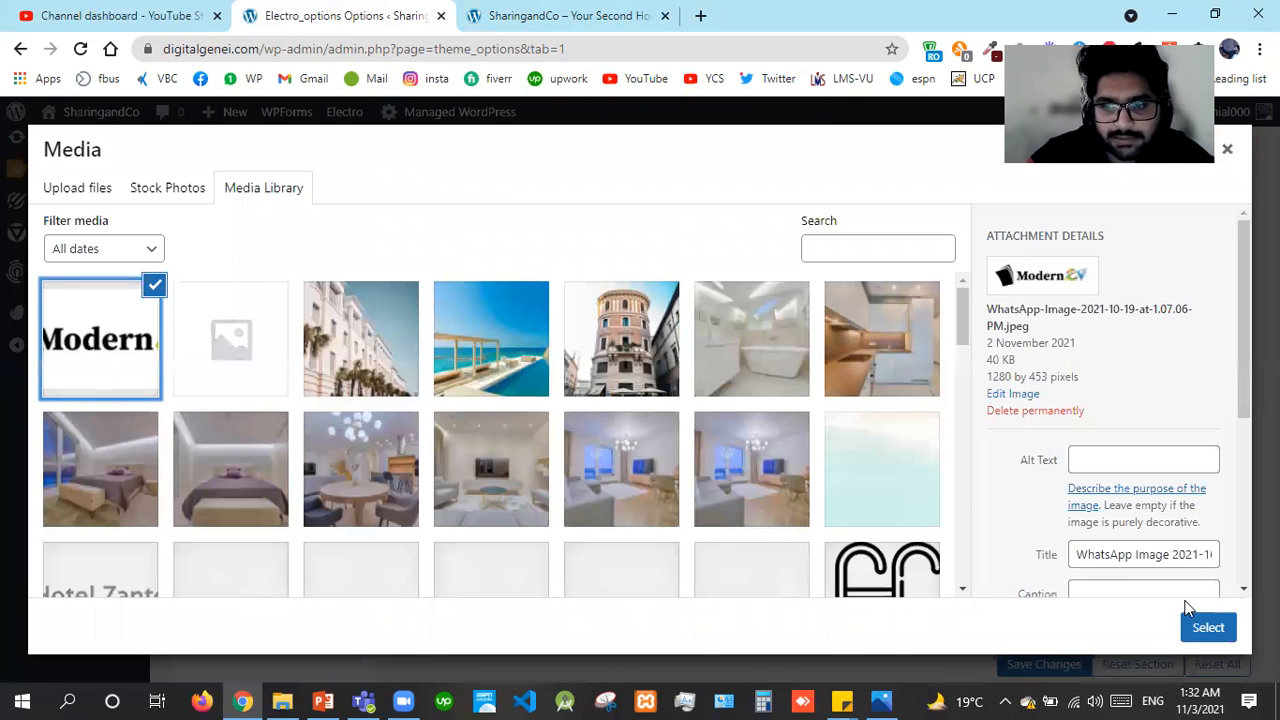
click(1204, 634)
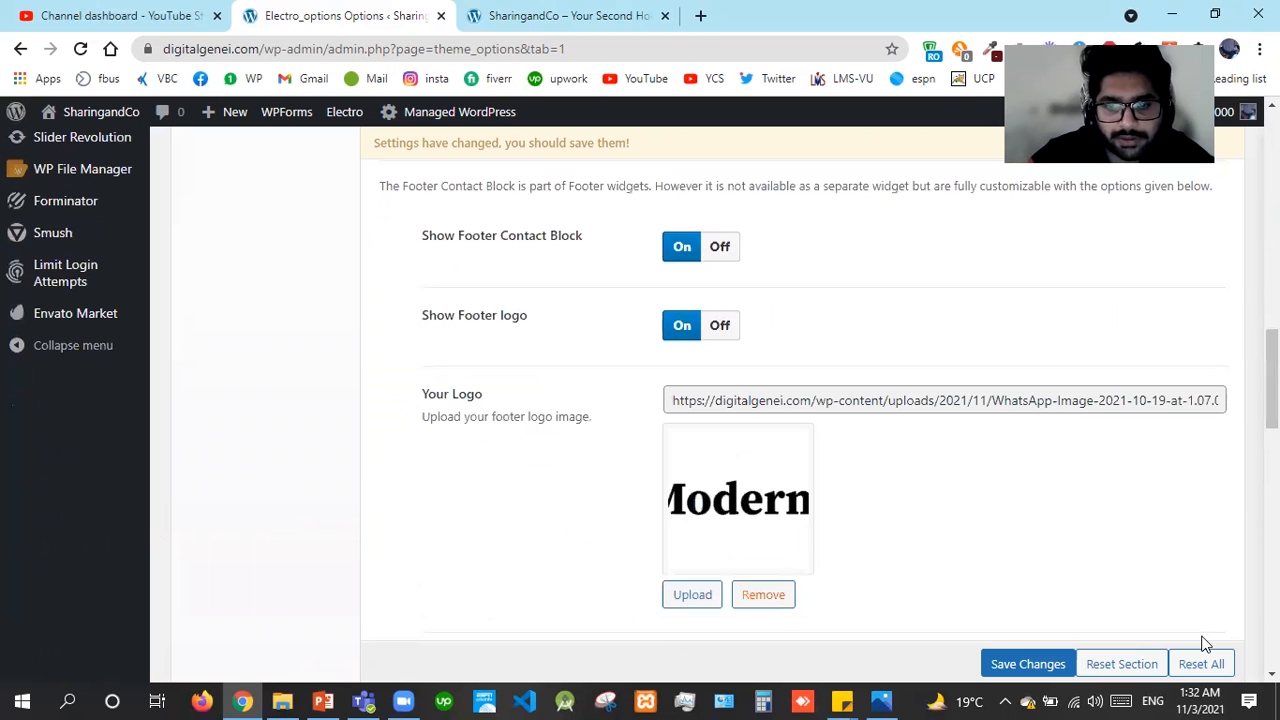
click(1028, 664)
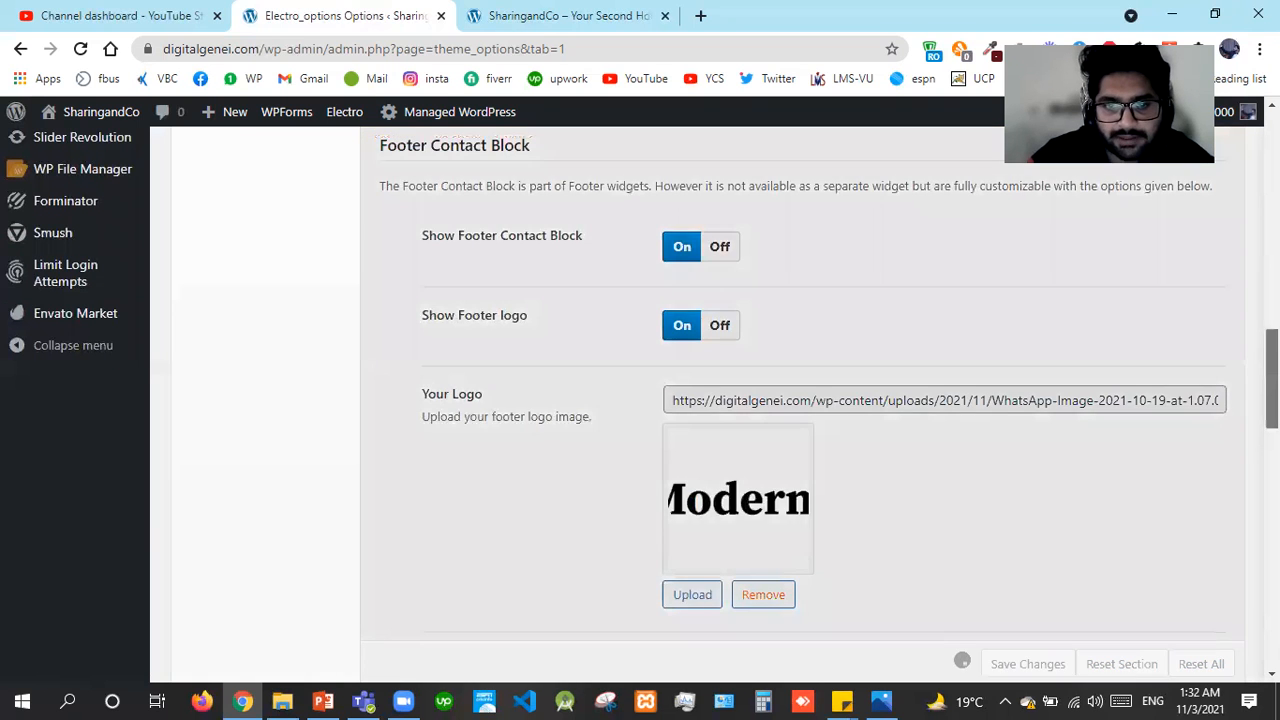
Scroll to the Footer Contact Block and check the footer address
scroll(800, 400, down, 5)
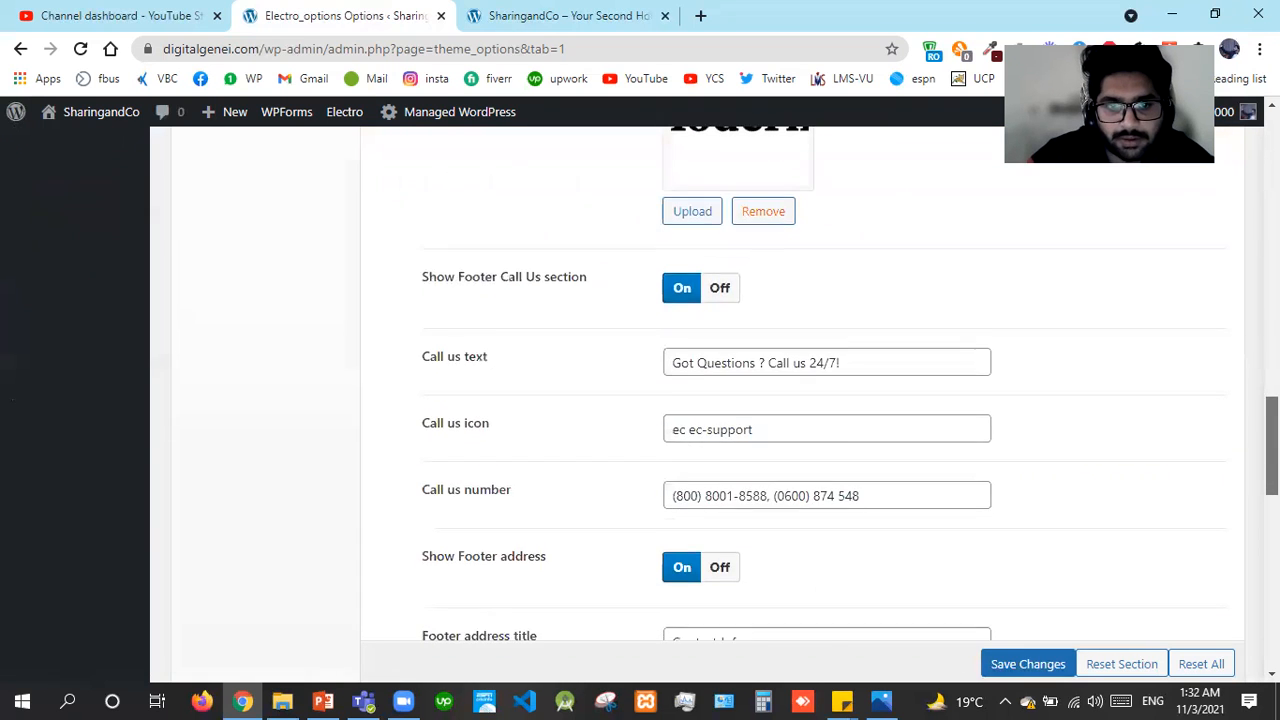
scroll(800, 400, down, 1)
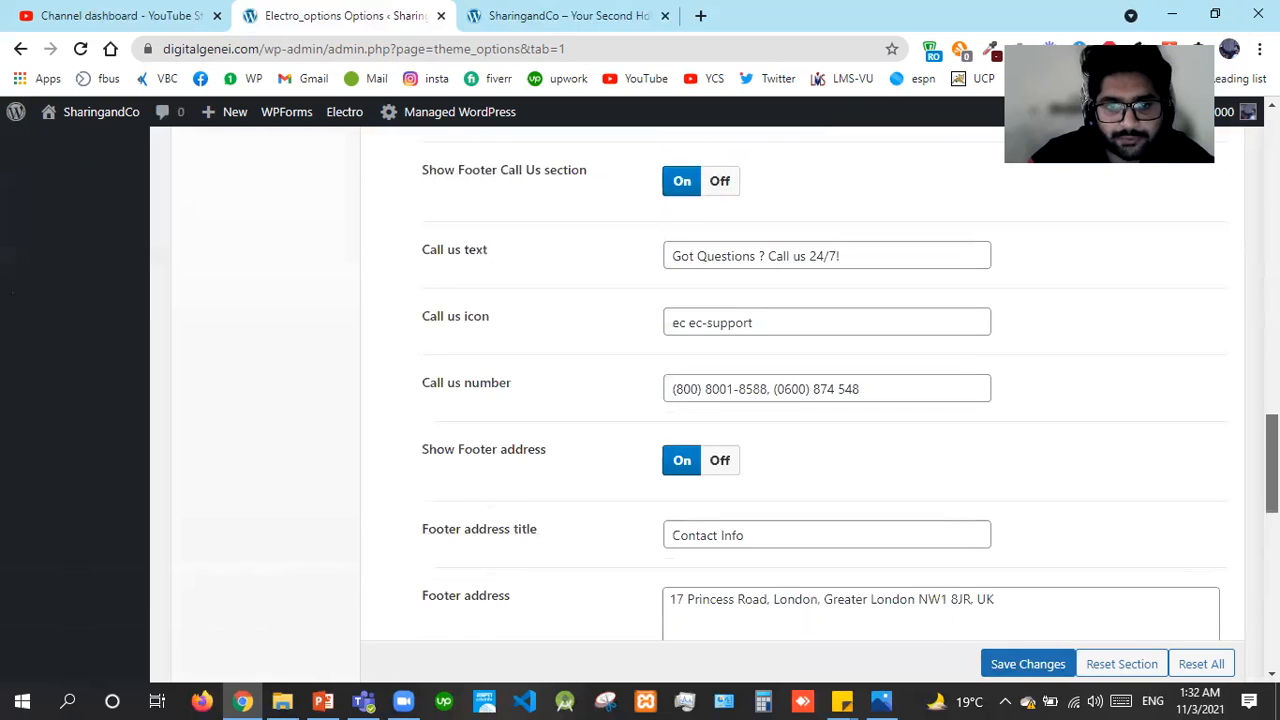
scroll(800, 400, down, 1)
scroll(800, 400, down, 1)
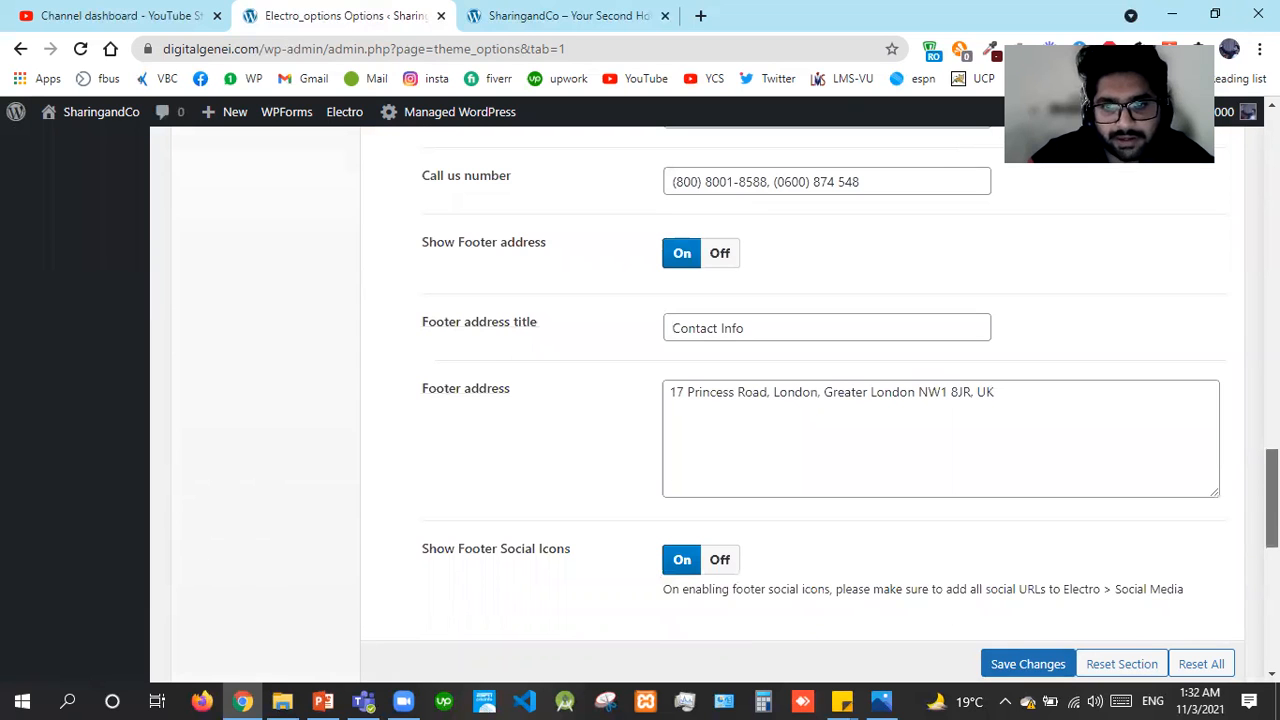
click(1008, 421)
Review the Footer Credit Block's SharingandCo copyright credit text
scroll(880, 280, down, 1)
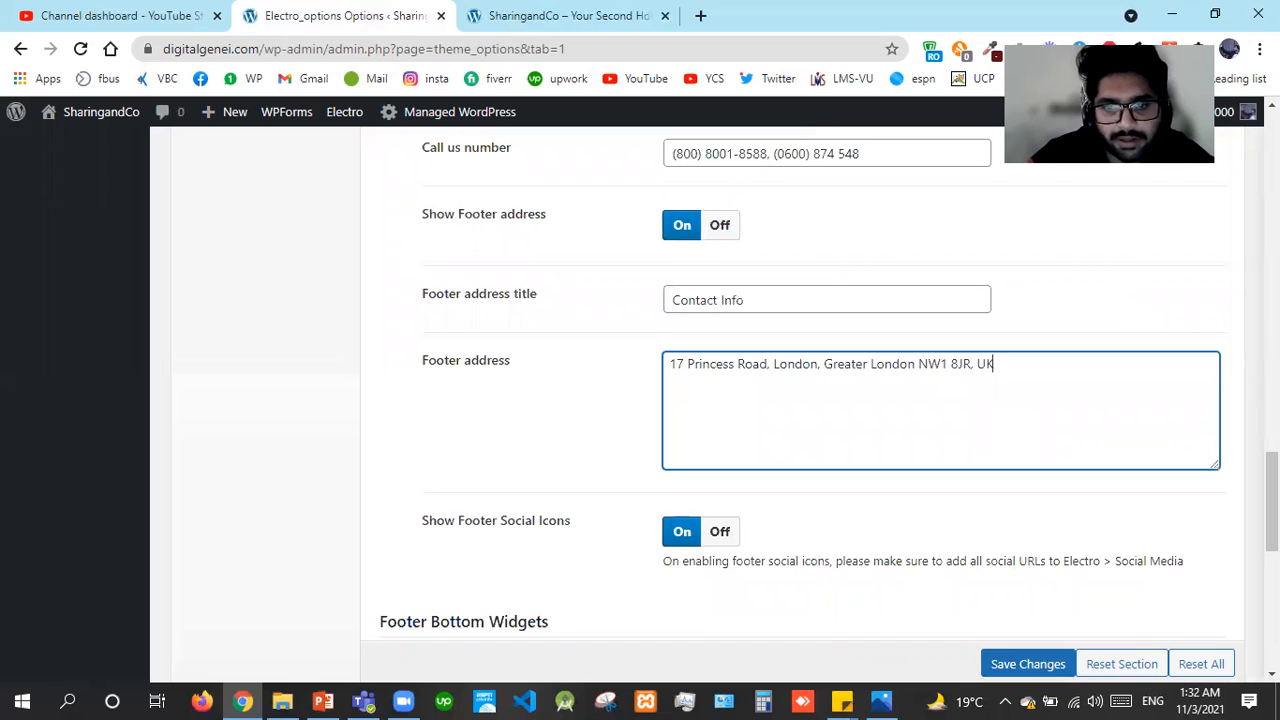
scroll(800, 400, down, 1)
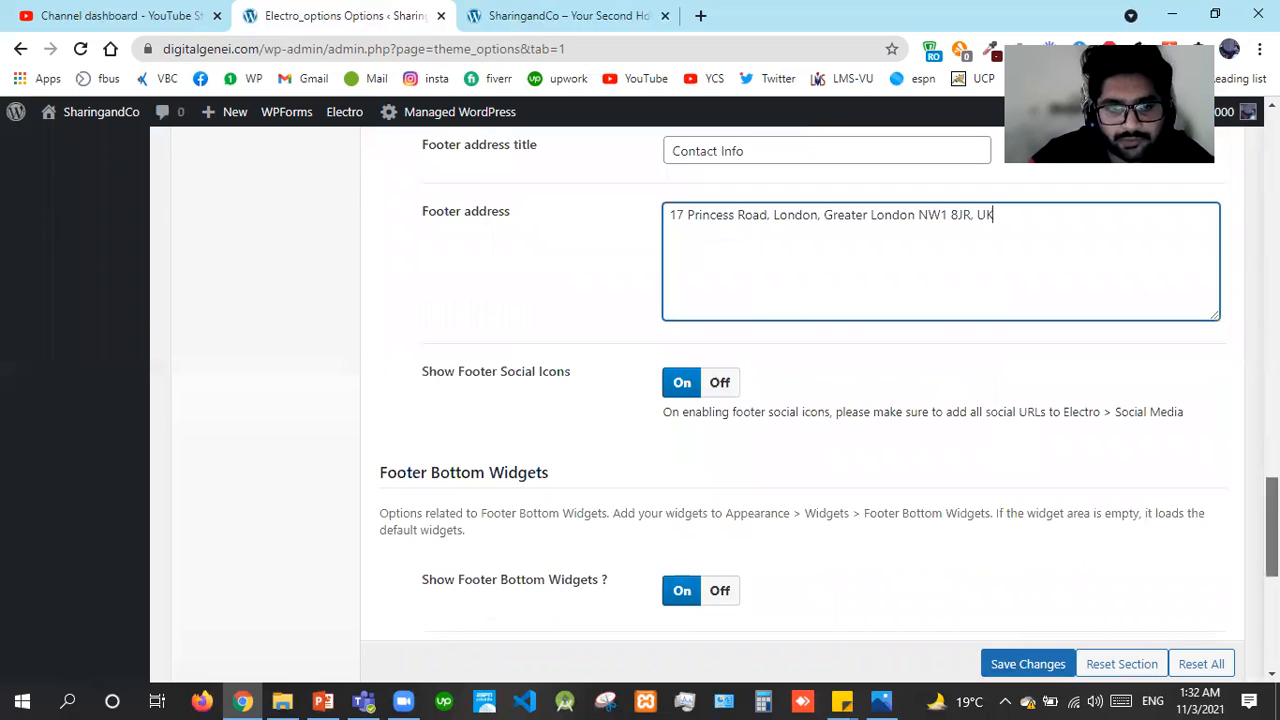
scroll(800, 400, down, 1)
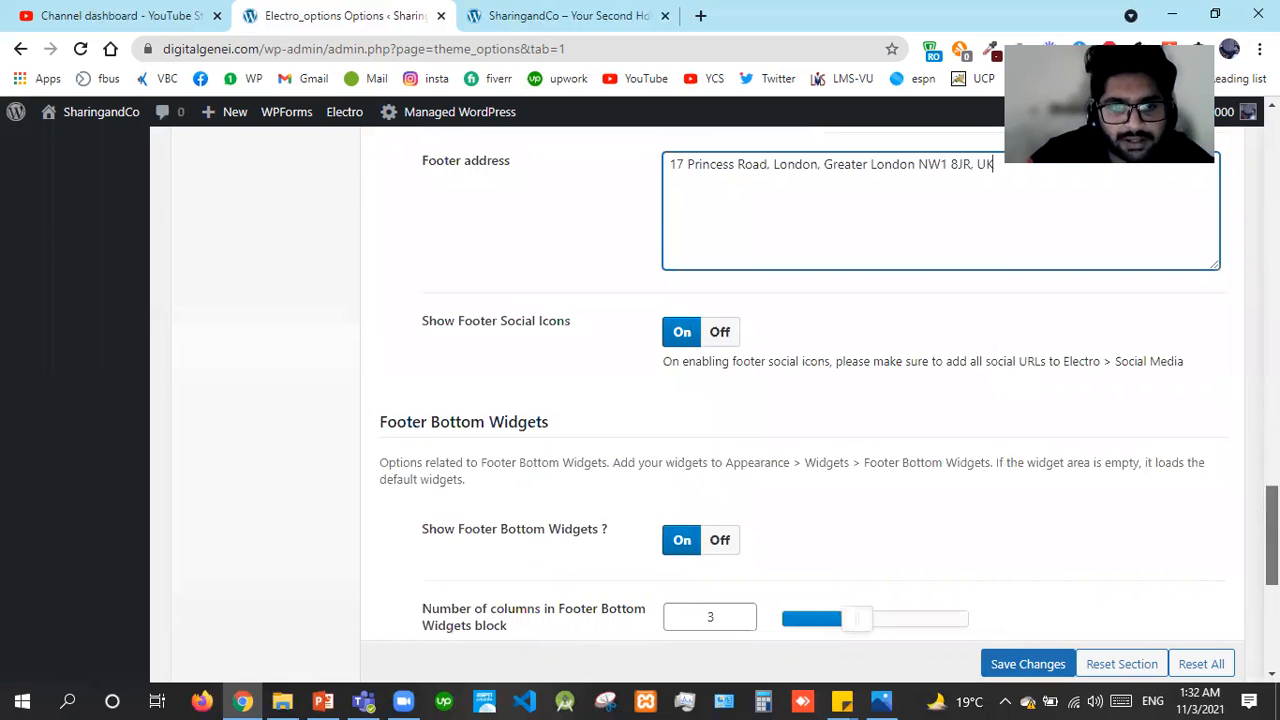
scroll(800, 400, down, 1)
scroll(800, 400, down, 2)
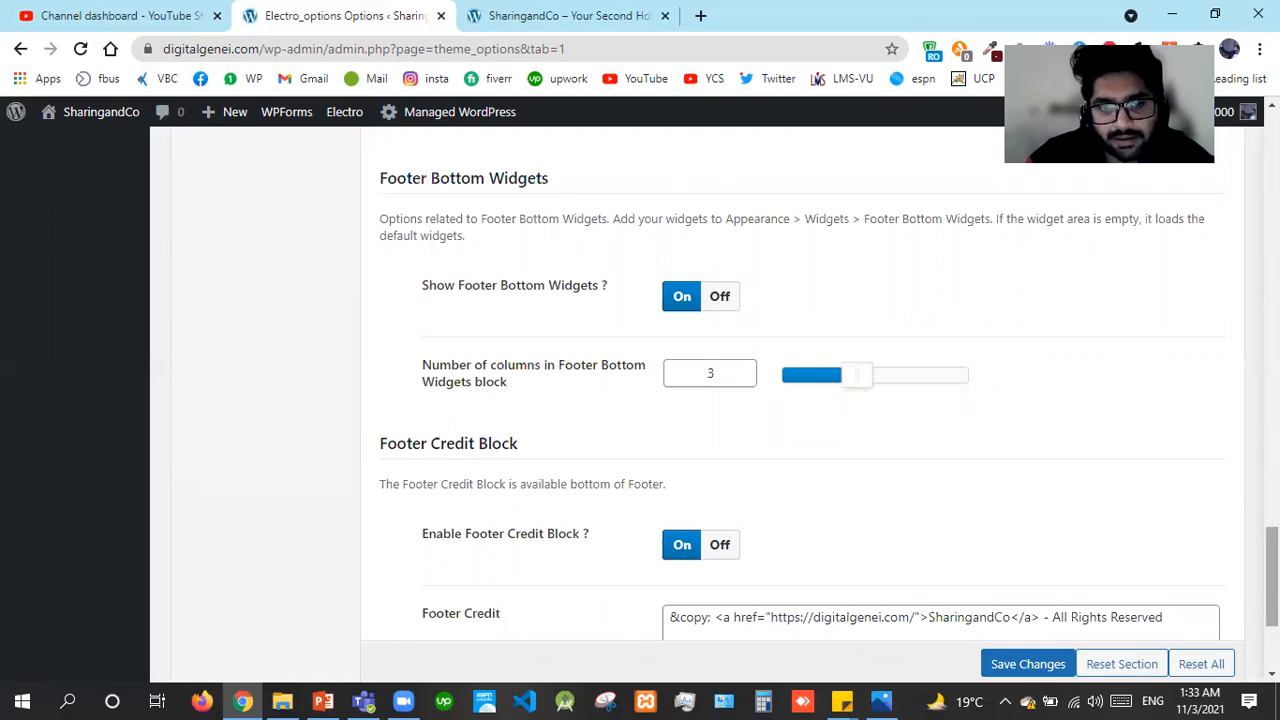
scroll(671, 456, down, 1)
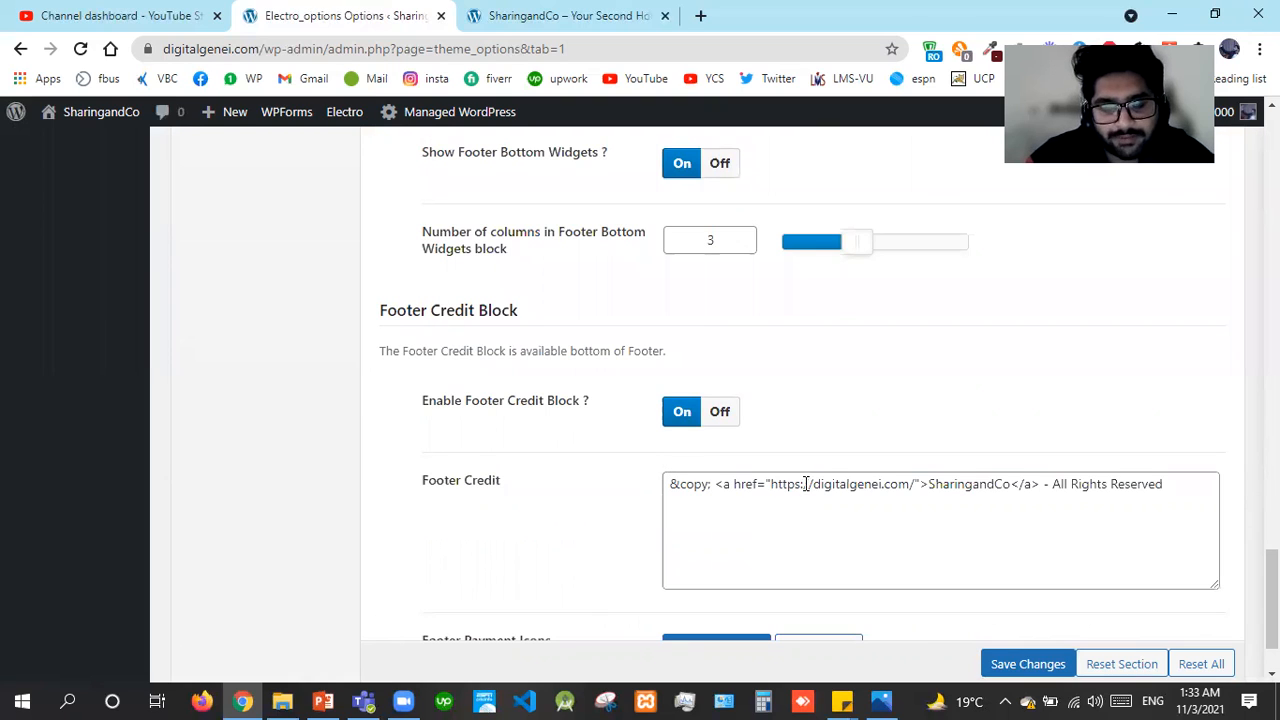
click(1152, 521)
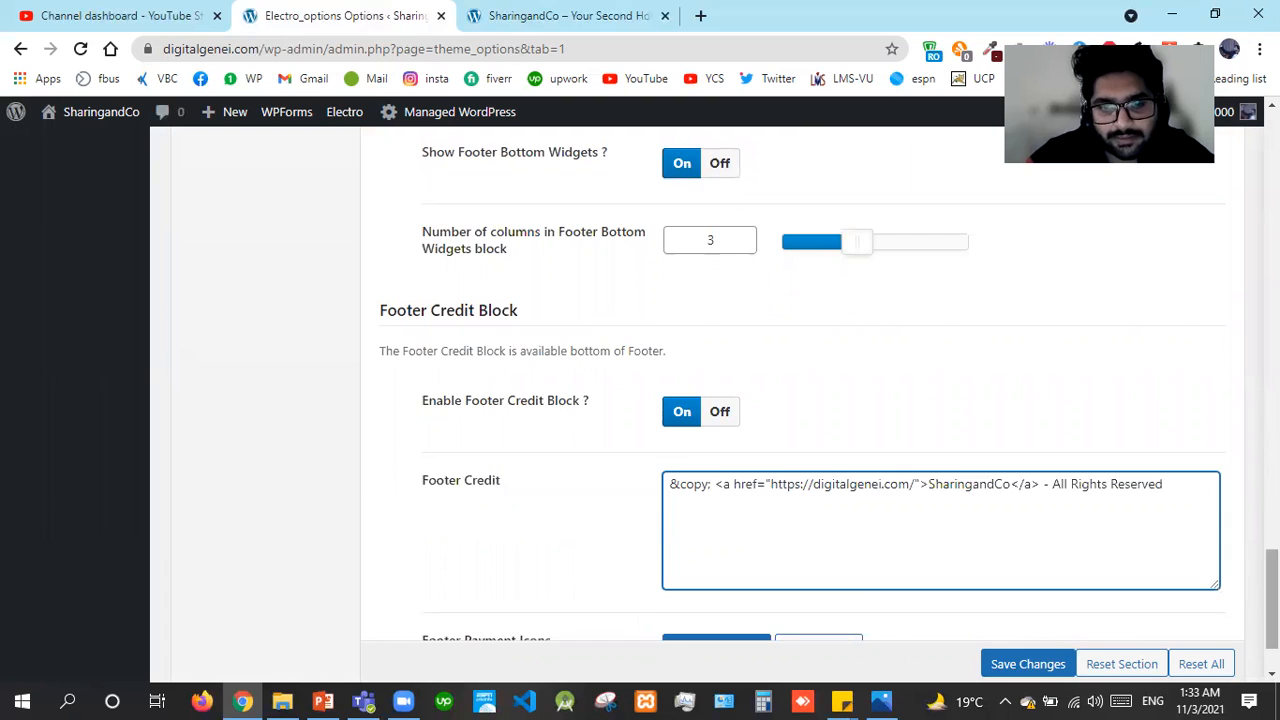
Save the footer options and view the live SharingandCo home page
scroll(700, 450, down, 1)
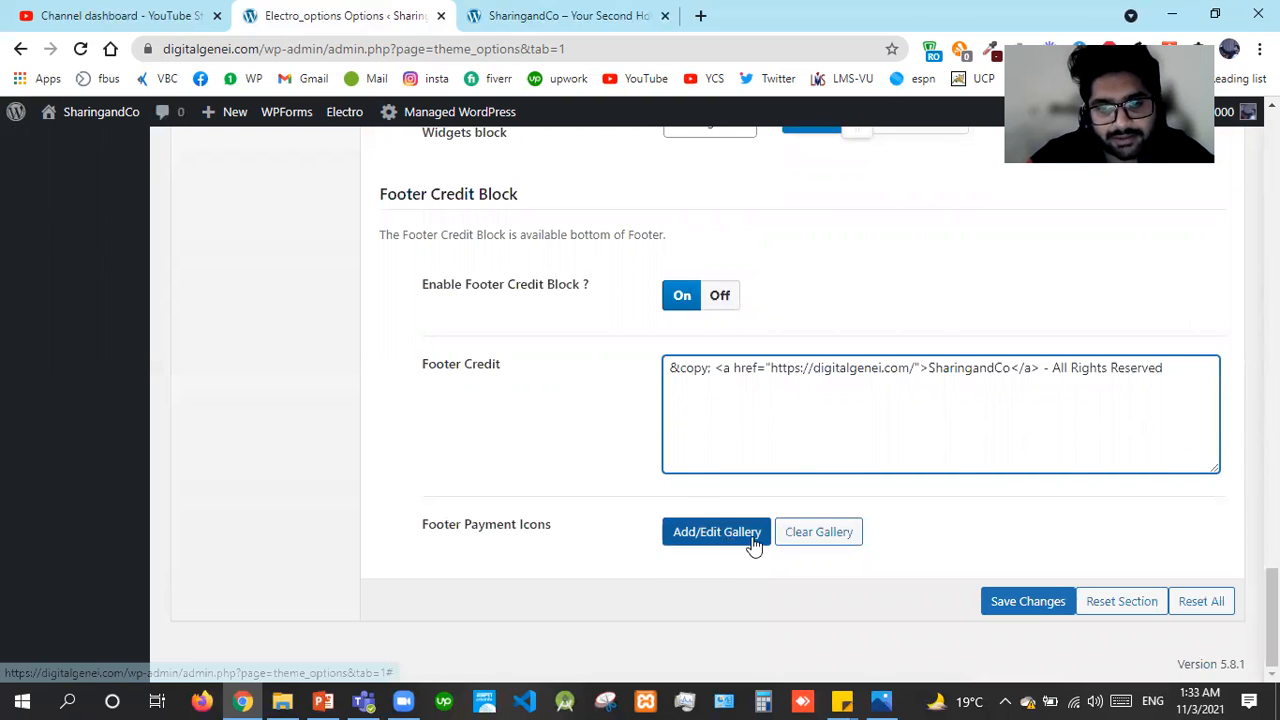
click(995, 610)
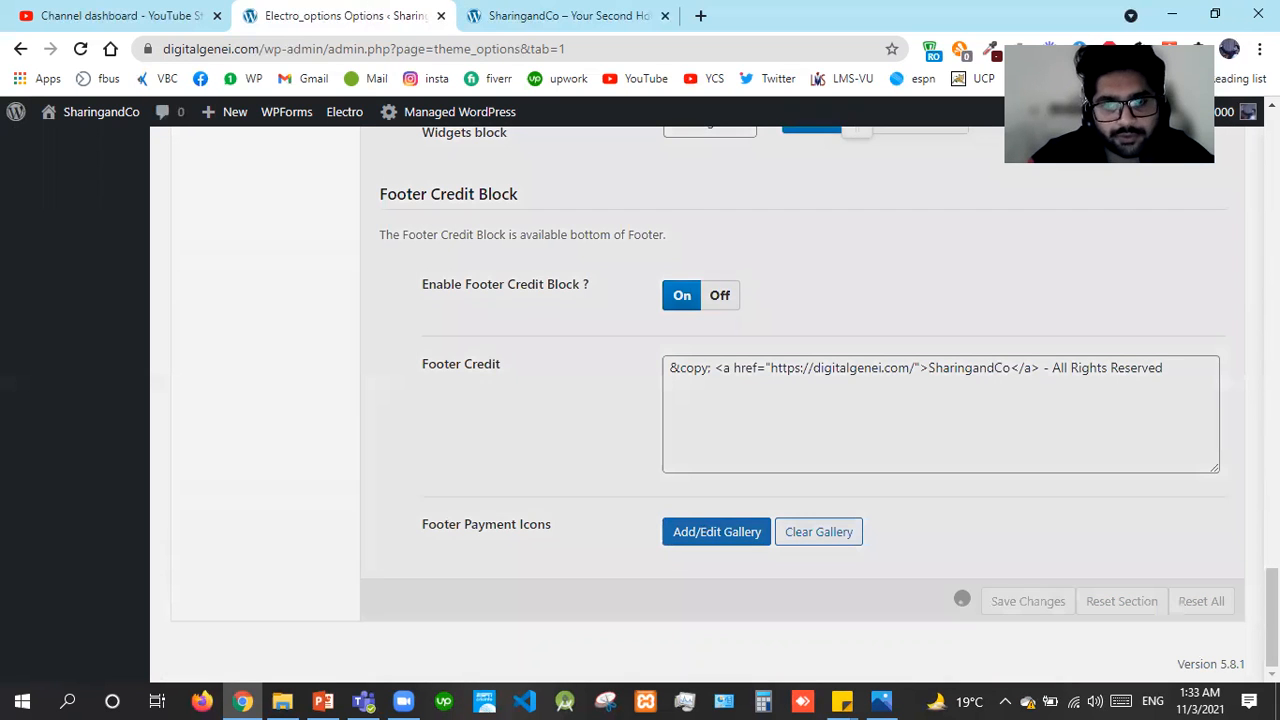
click(565, 15)
scroll(640, 400, down, 3)
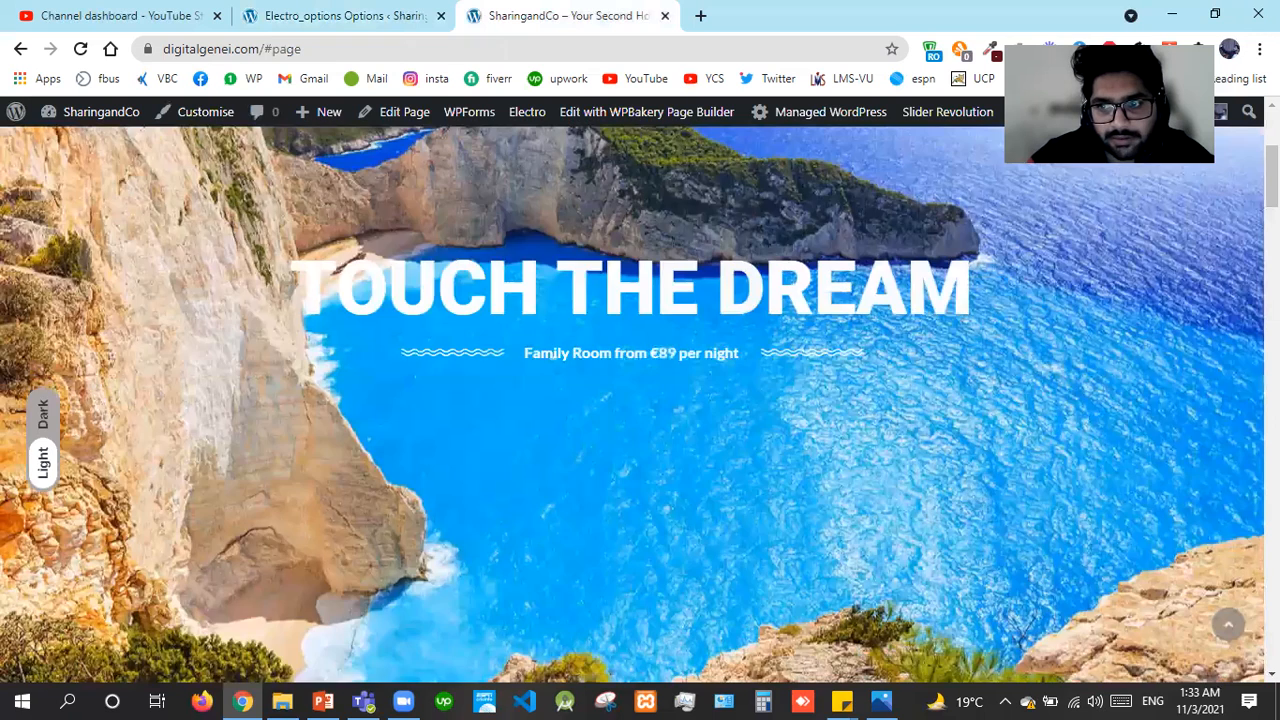
scroll(1143, 645, down, 15)
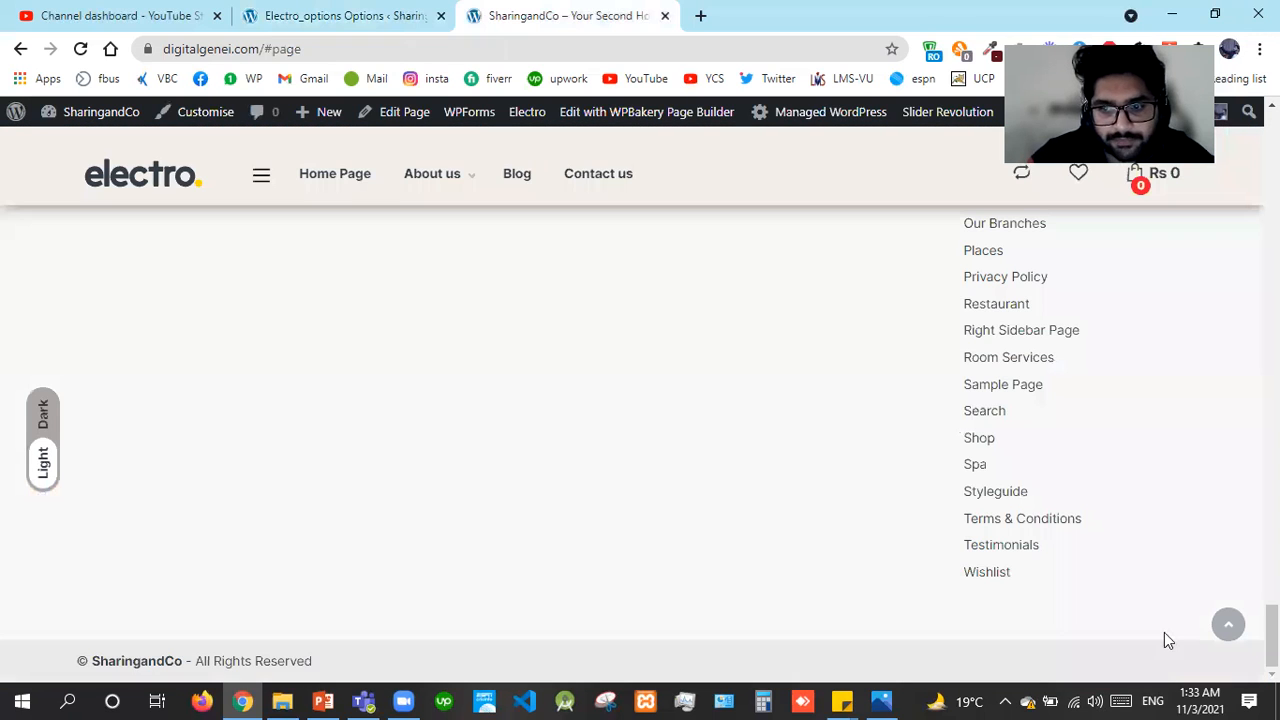
click(1228, 625)
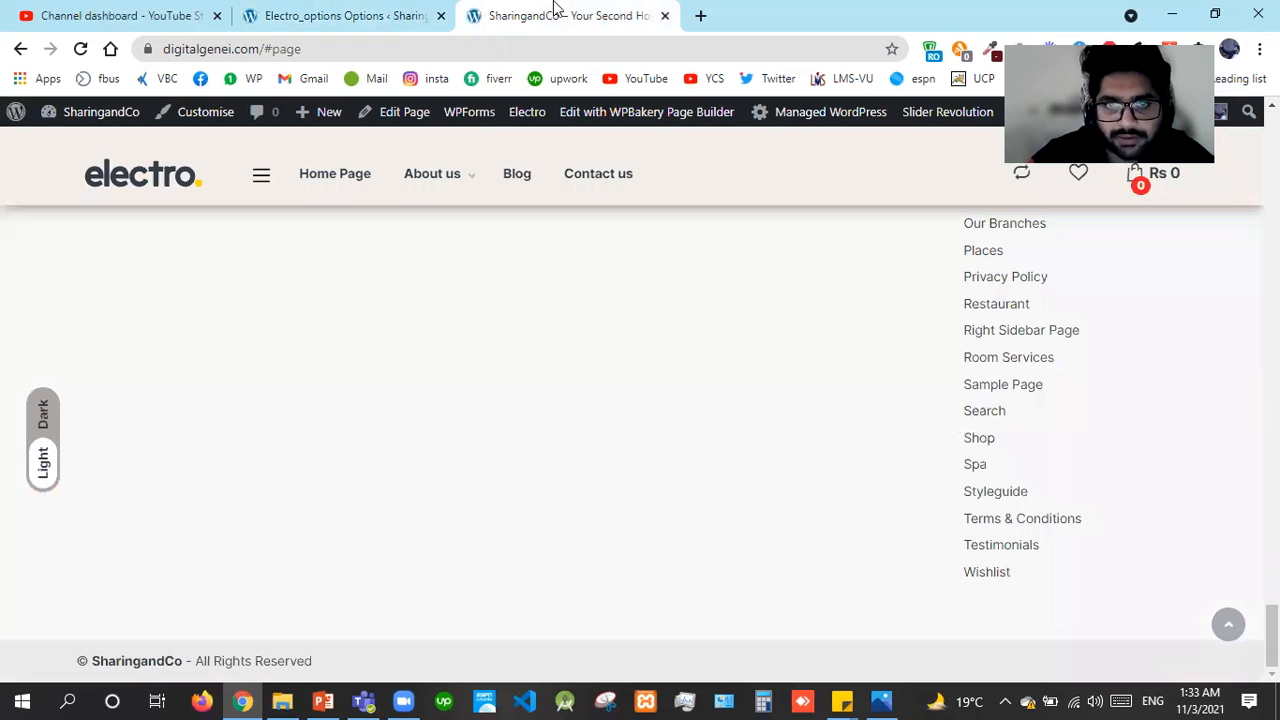
click(437, 12)
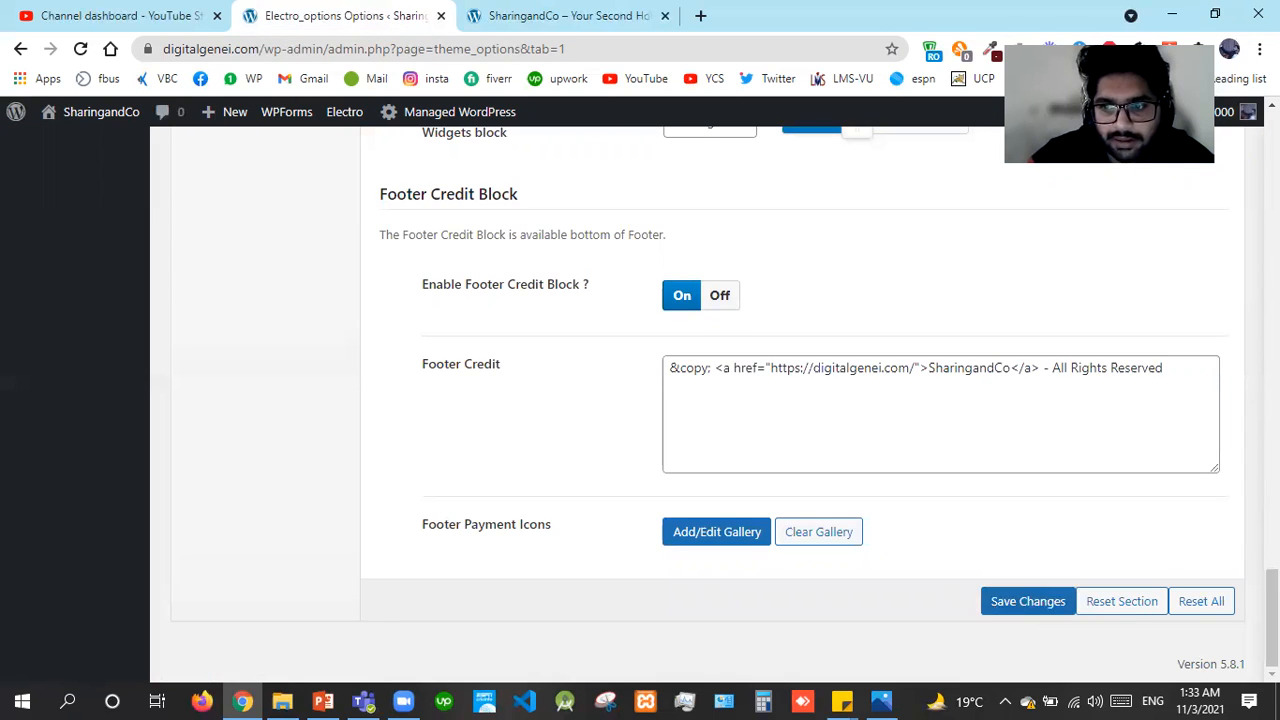
scroll(800, 400, up, 10)
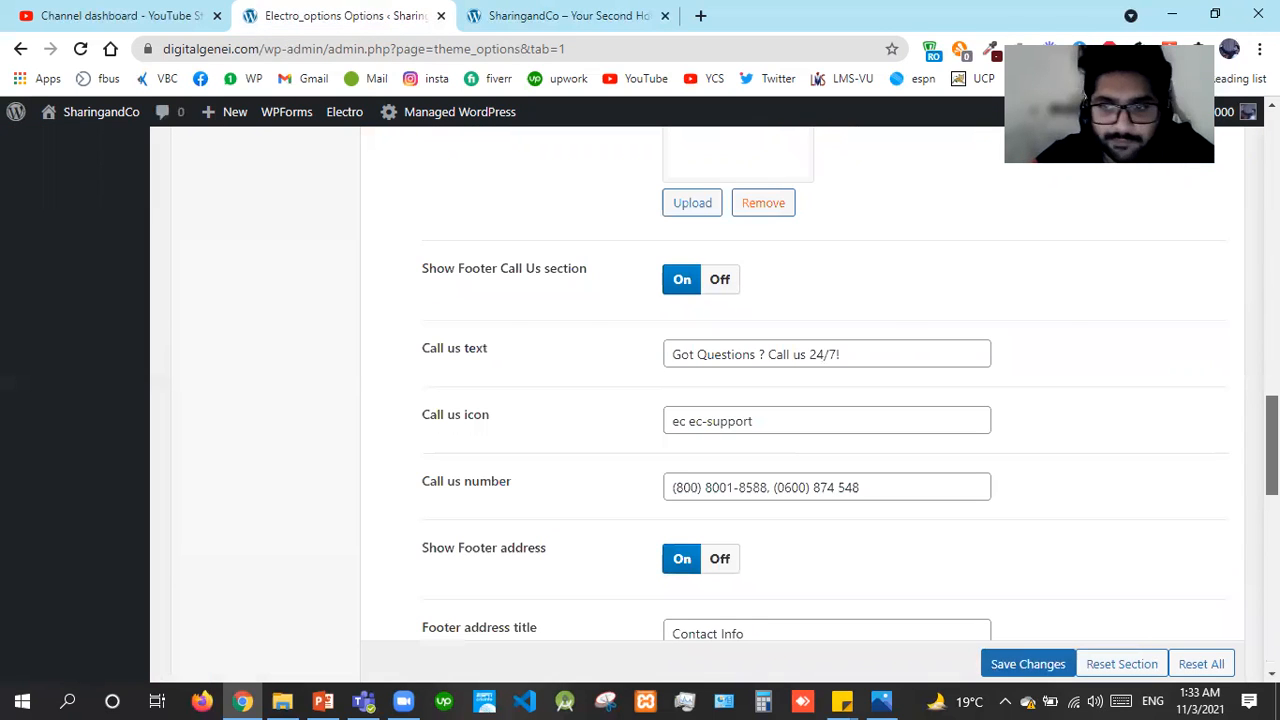
scroll(800, 400, up, 5)
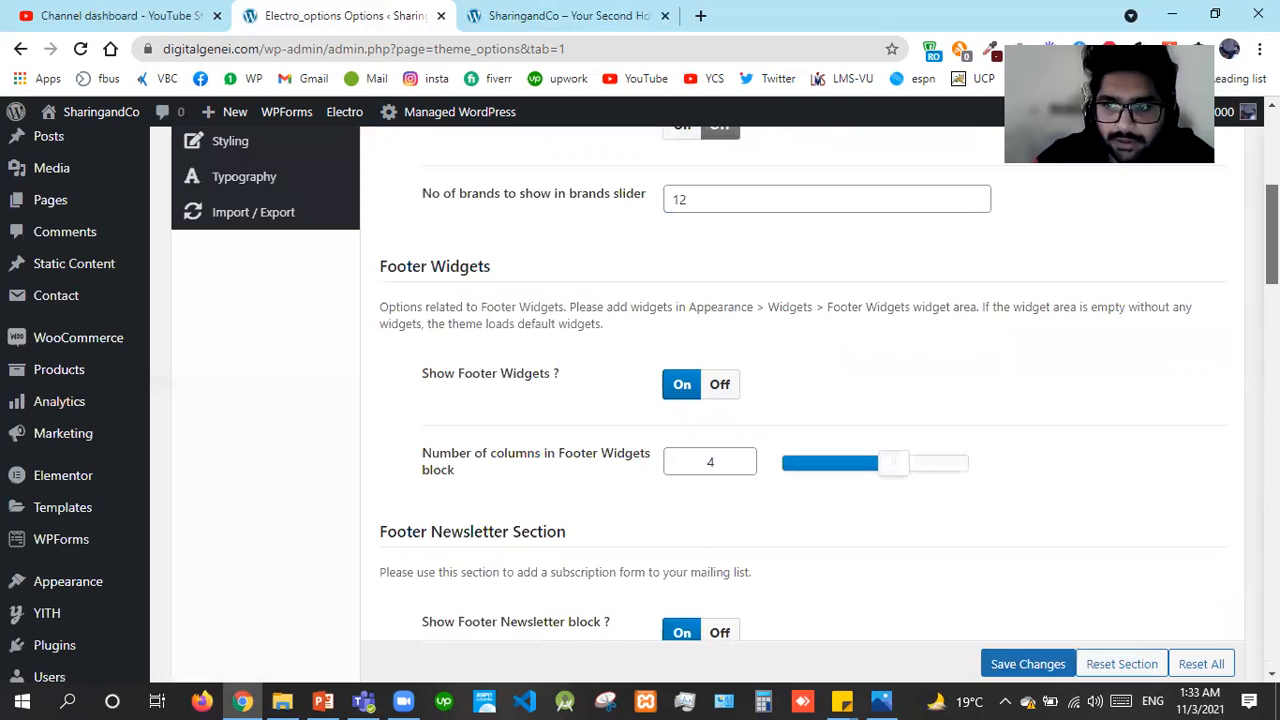
scroll(242, 385, up, 4)
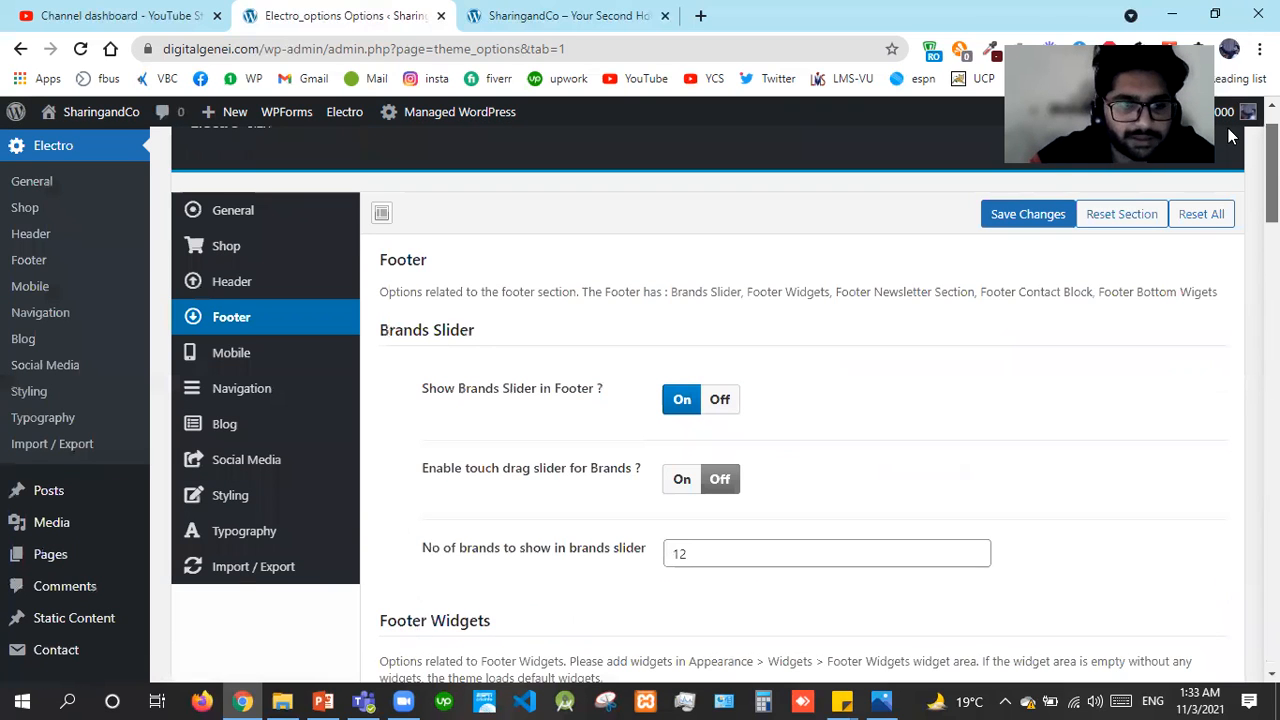
Open Electro's Mobile options, with the separate mobile home page Disabled, and reach the handheld footer settings
click(245, 358)
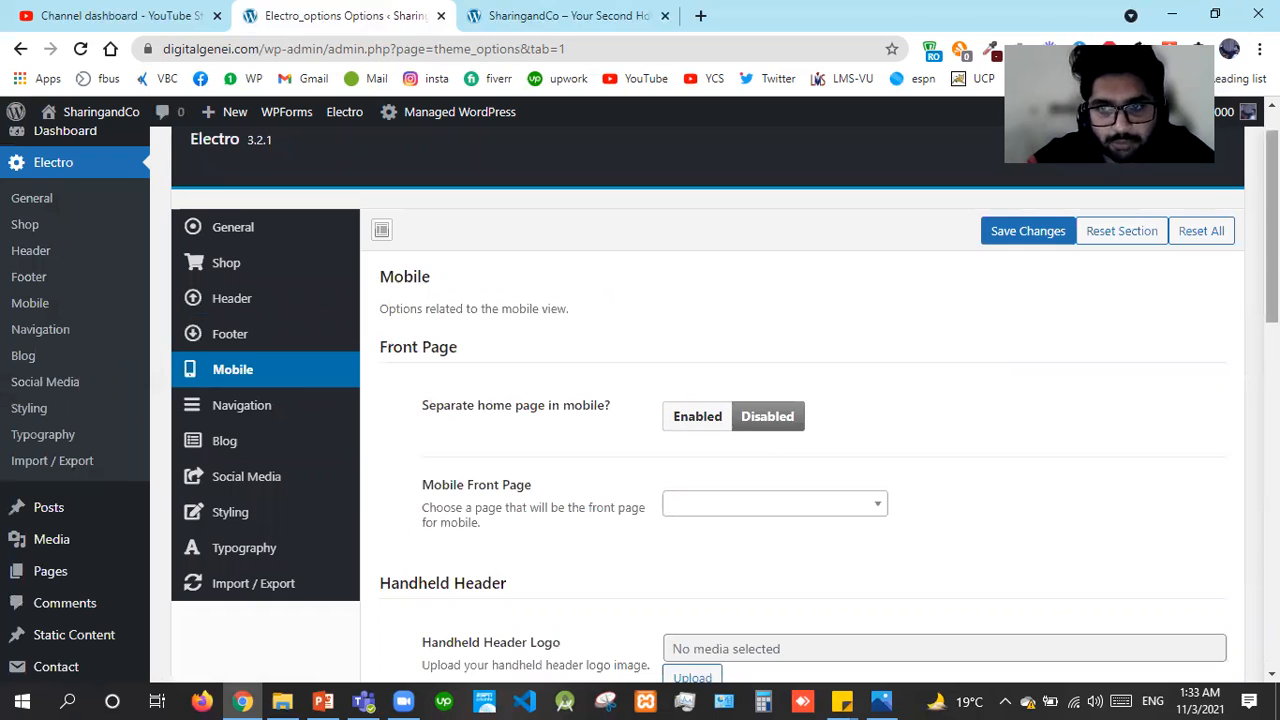
scroll(1272, 300, down, 1)
scroll(717, 383, down, 1)
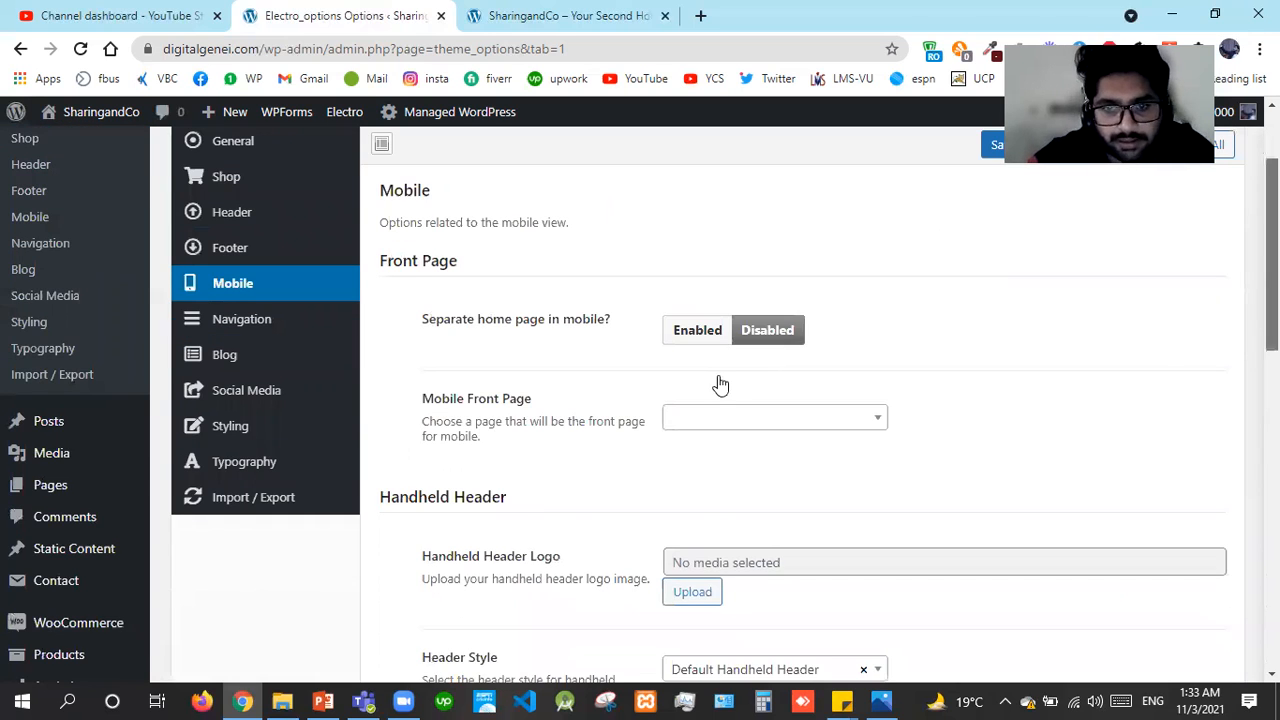
scroll(710, 382, down, 1)
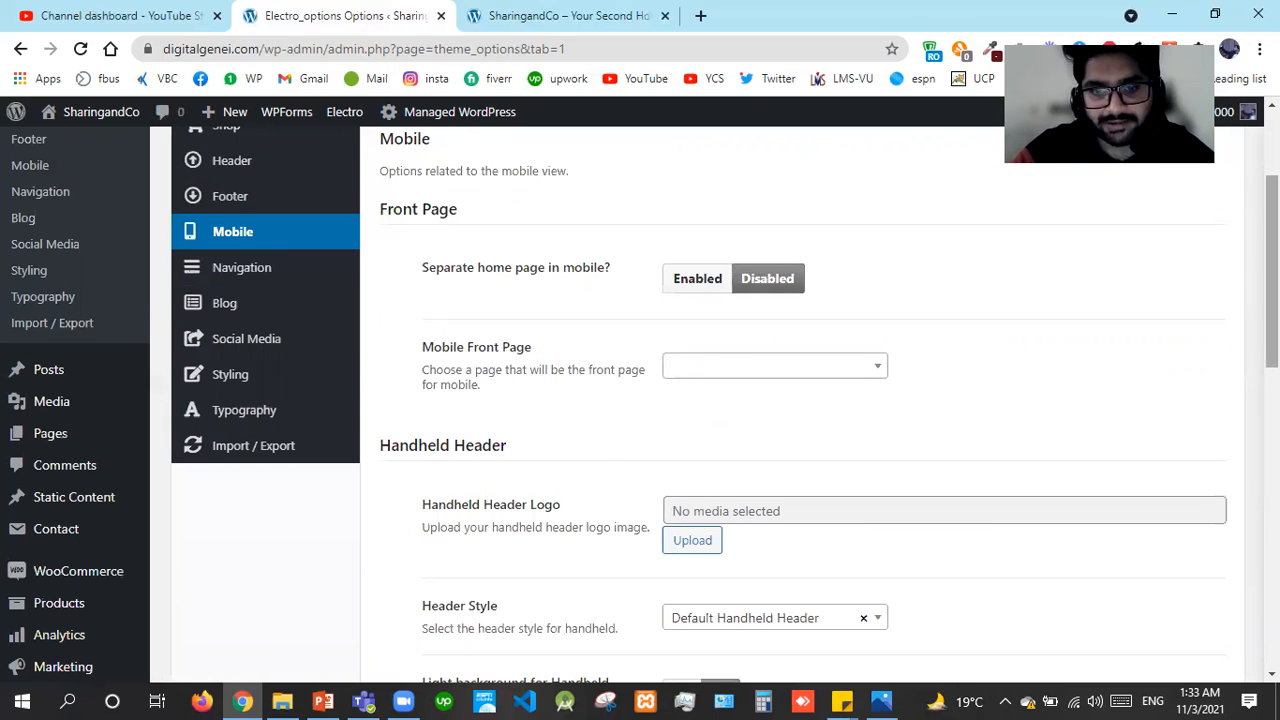
scroll(720, 510, down, 3)
scroll(866, 349, down, 1)
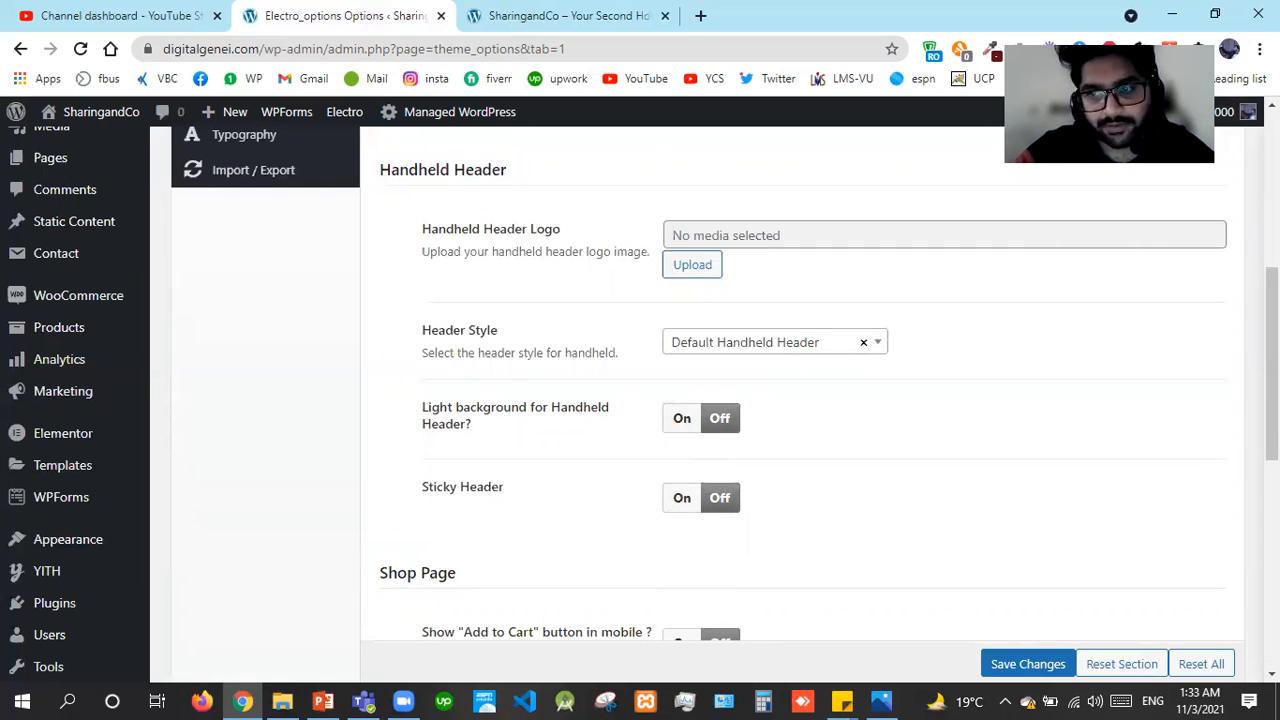
scroll(1272, 365, down, 2)
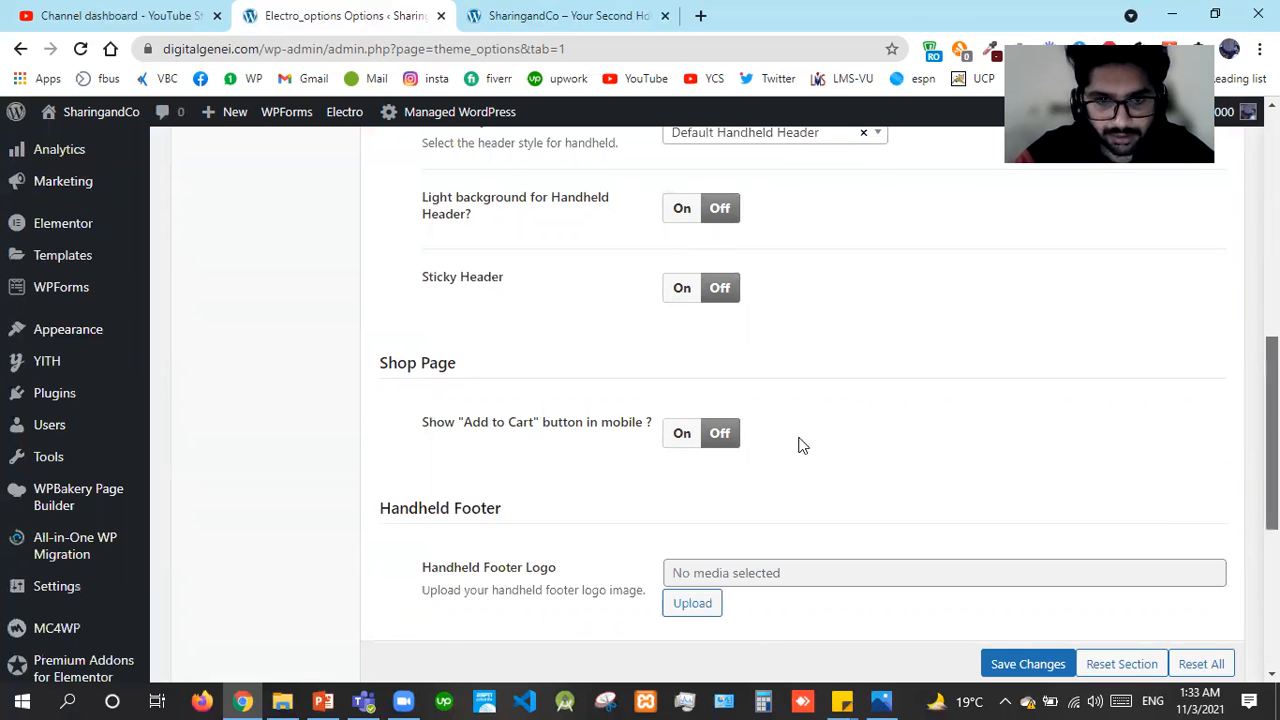
scroll(745, 441, down, 1)
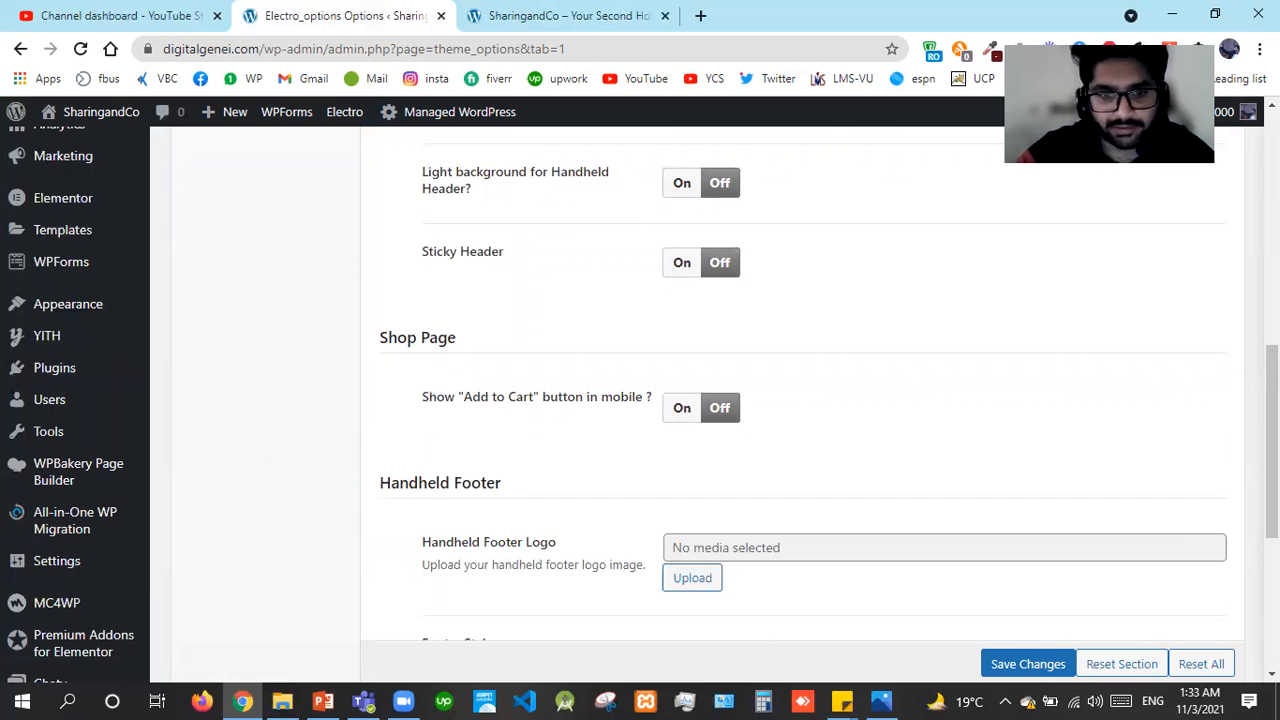
scroll(1137, 474, down, 1)
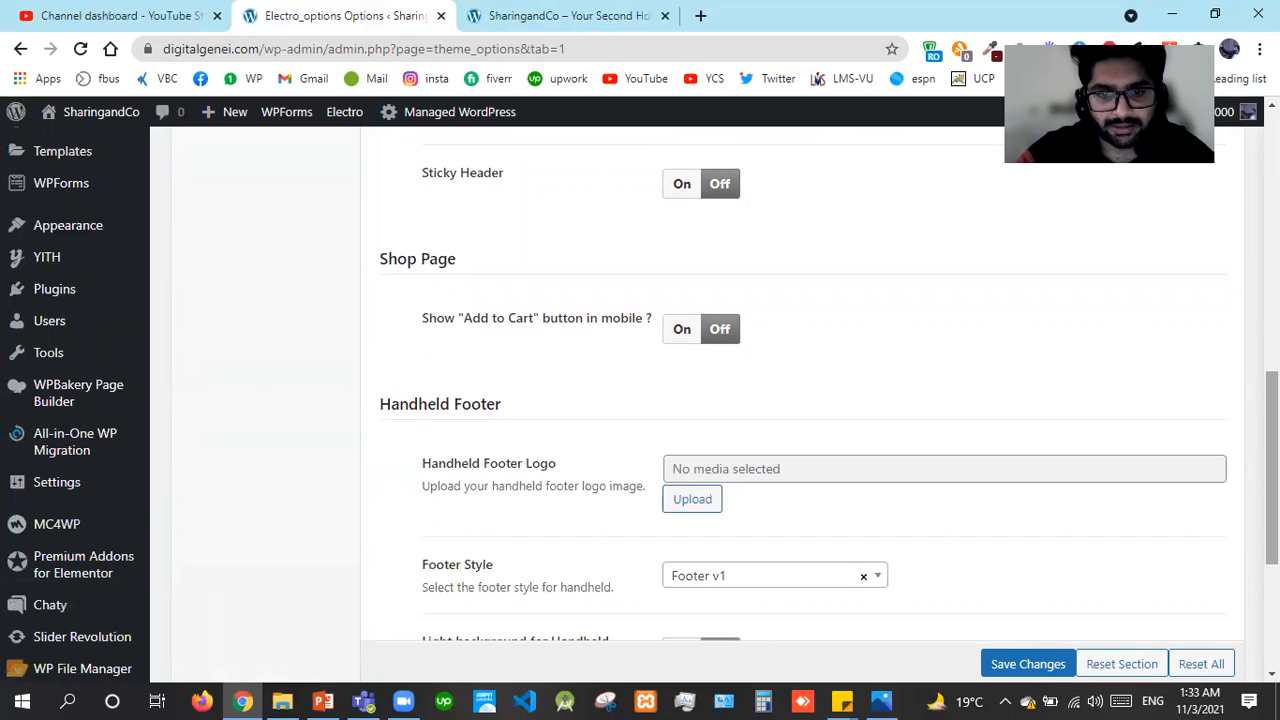
scroll(857, 508, down, 1)
scroll(742, 352, down, 1)
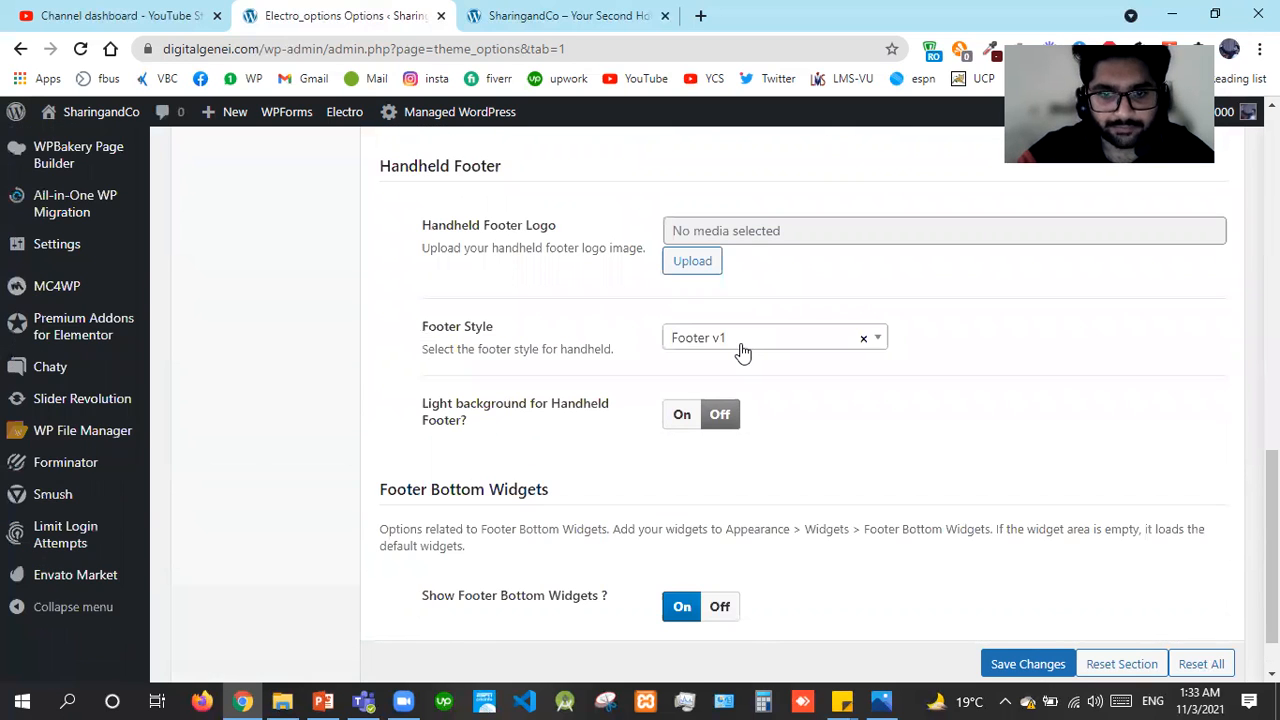
Leave the handheld Footer Style on Footer v1 without changing it
click(742, 352)
key(Down)
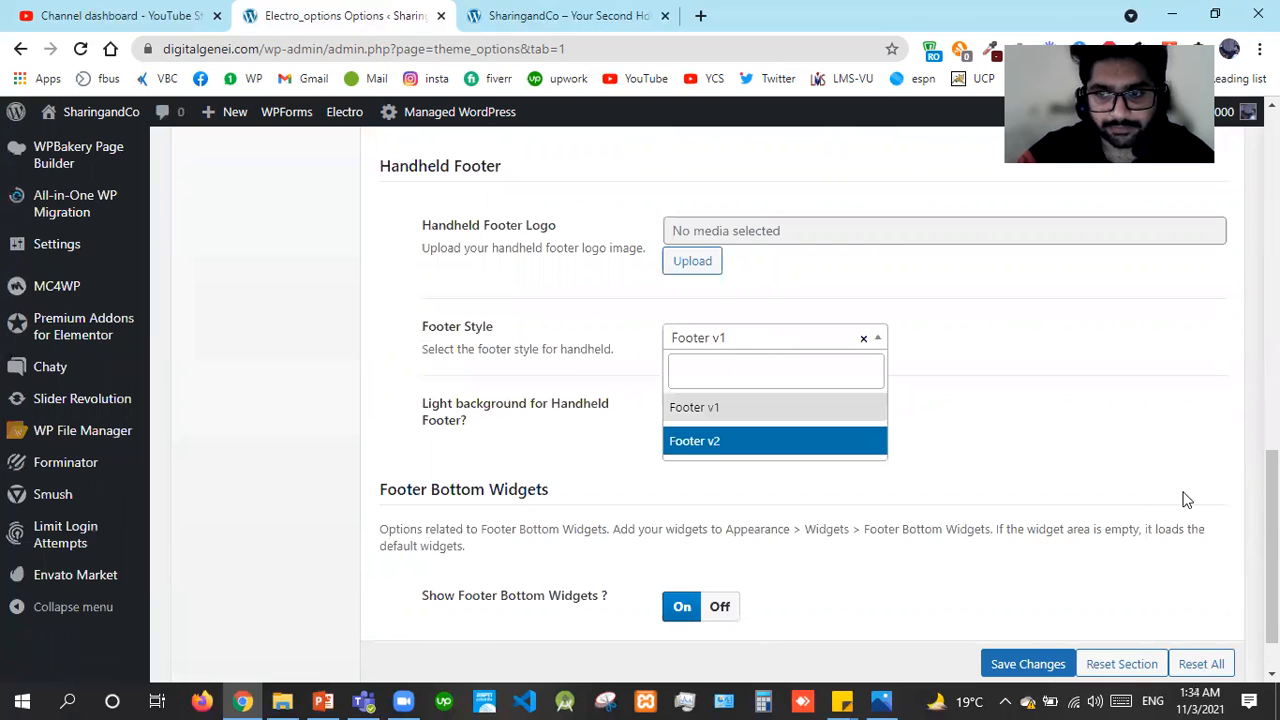
key(Escape)
scroll(874, 500, down, 1)
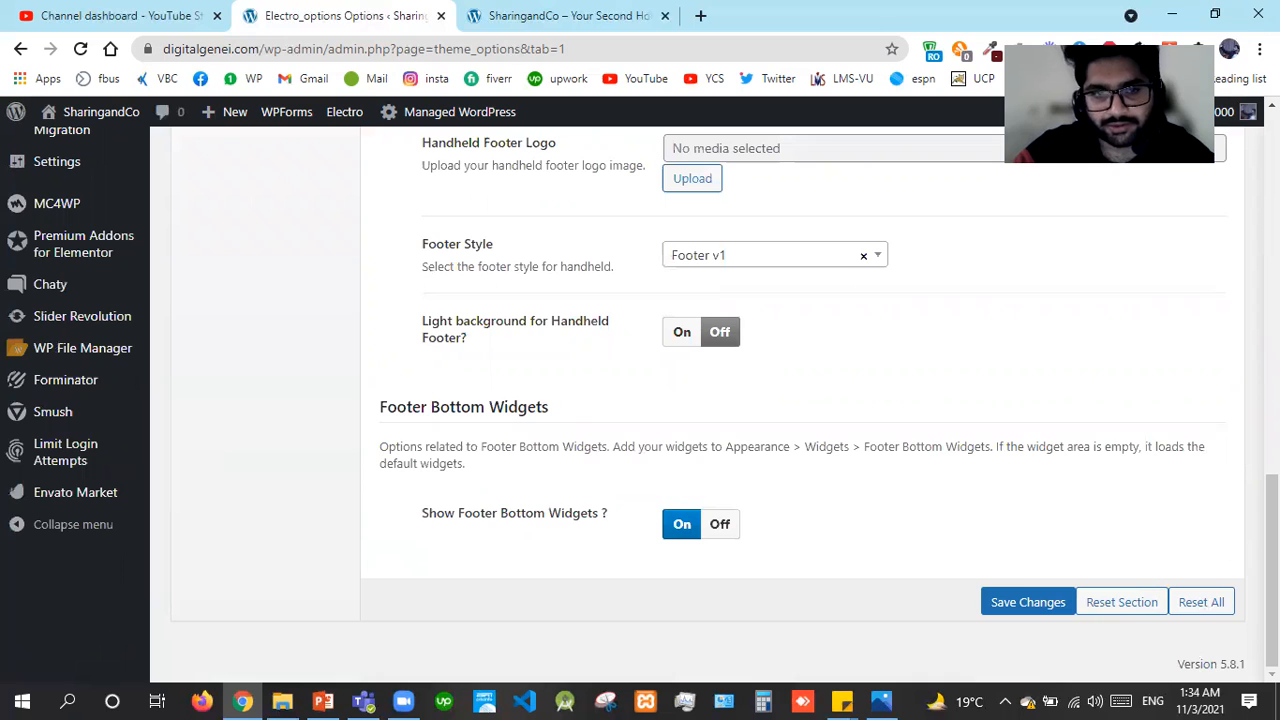
scroll(259, 328, up, 5)
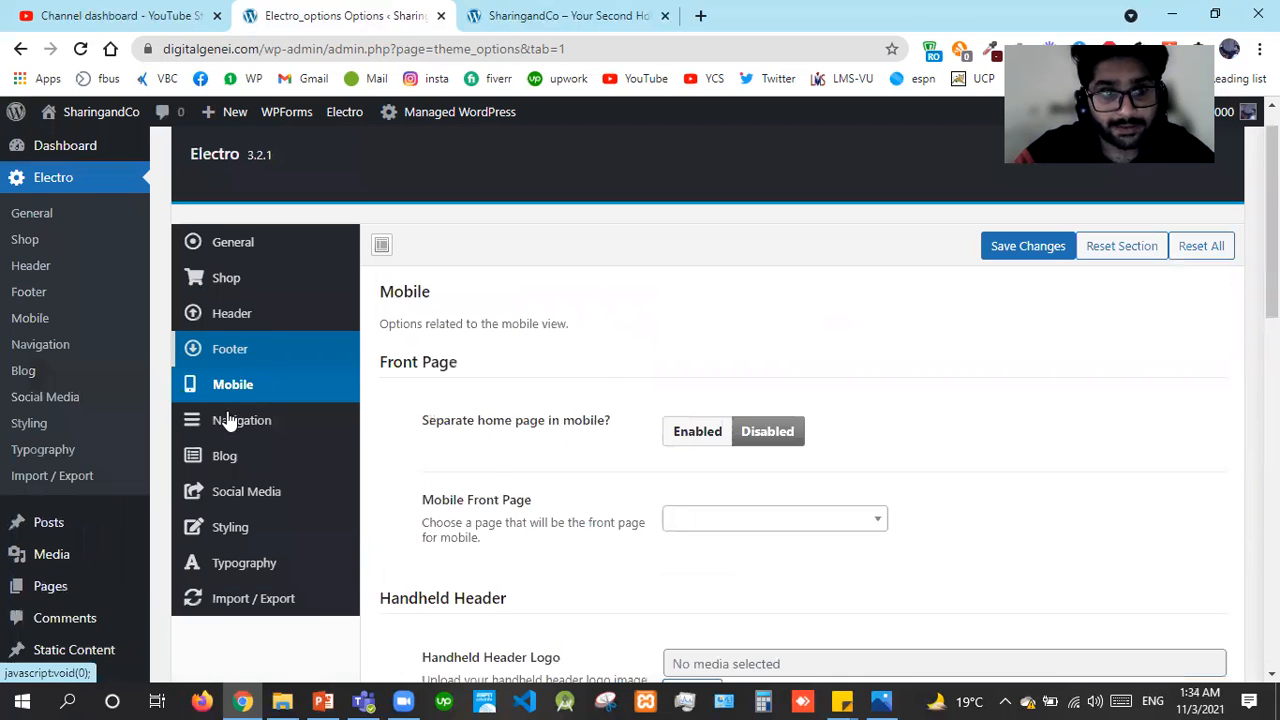
Keep the Primary Navigation dropdown trigger on Click, comparing against the live site's side menu
click(229, 420)
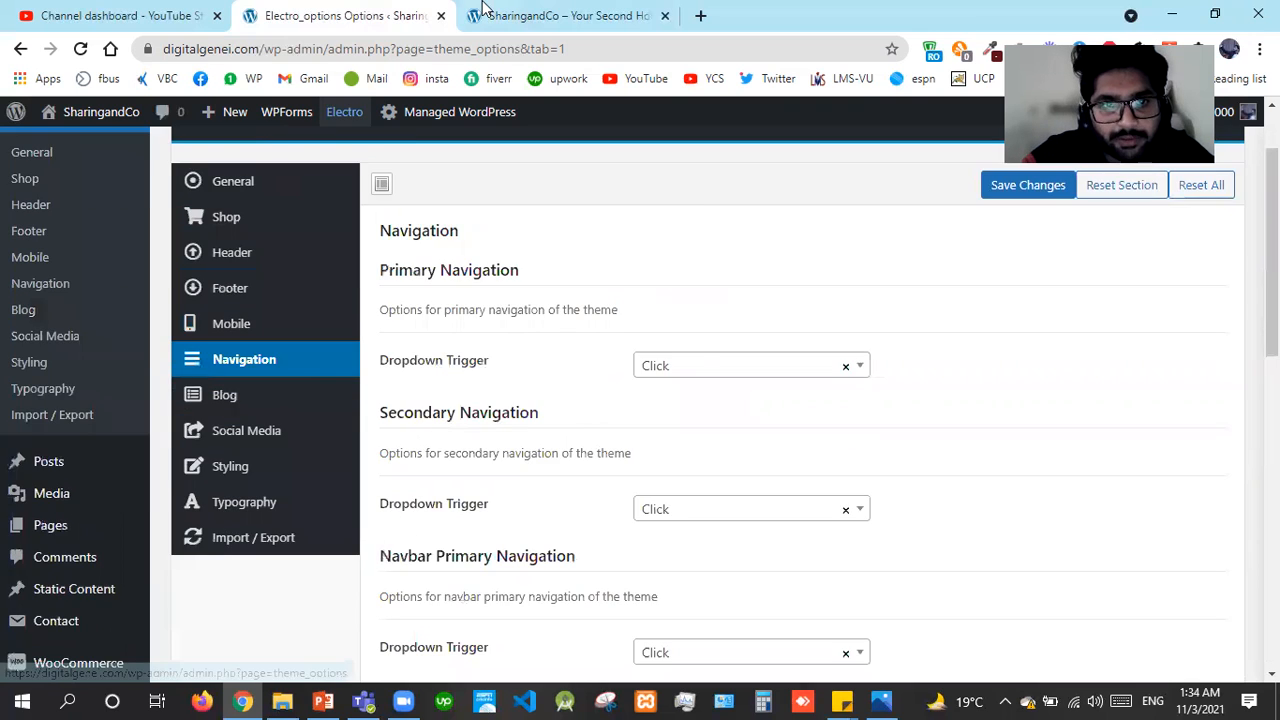
key(ctrl+Tab)
click(263, 142)
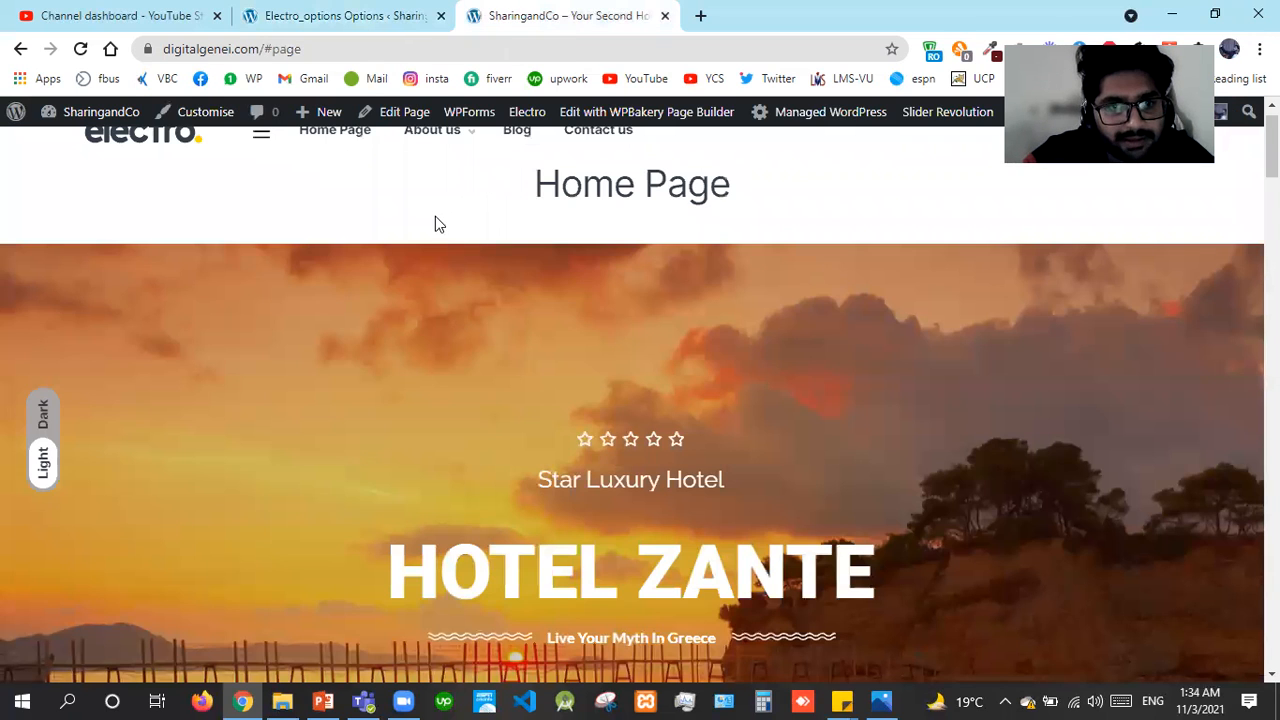
click(357, 28)
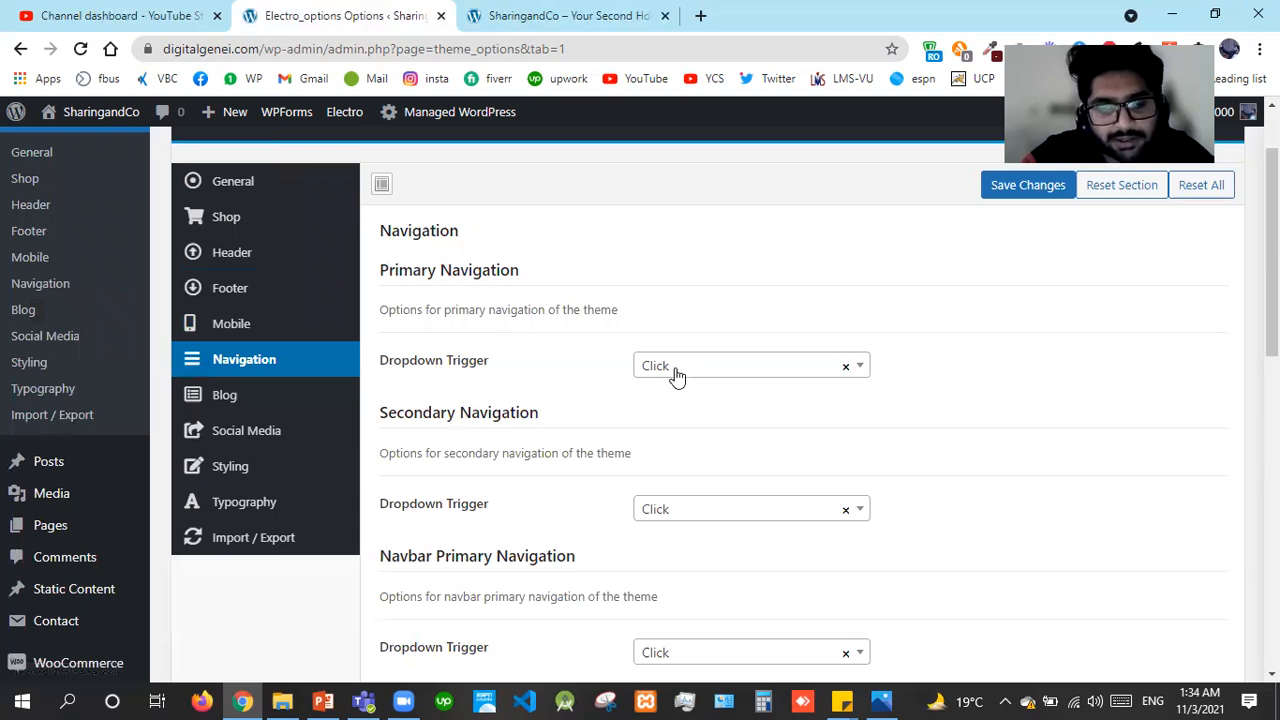
click(677, 370)
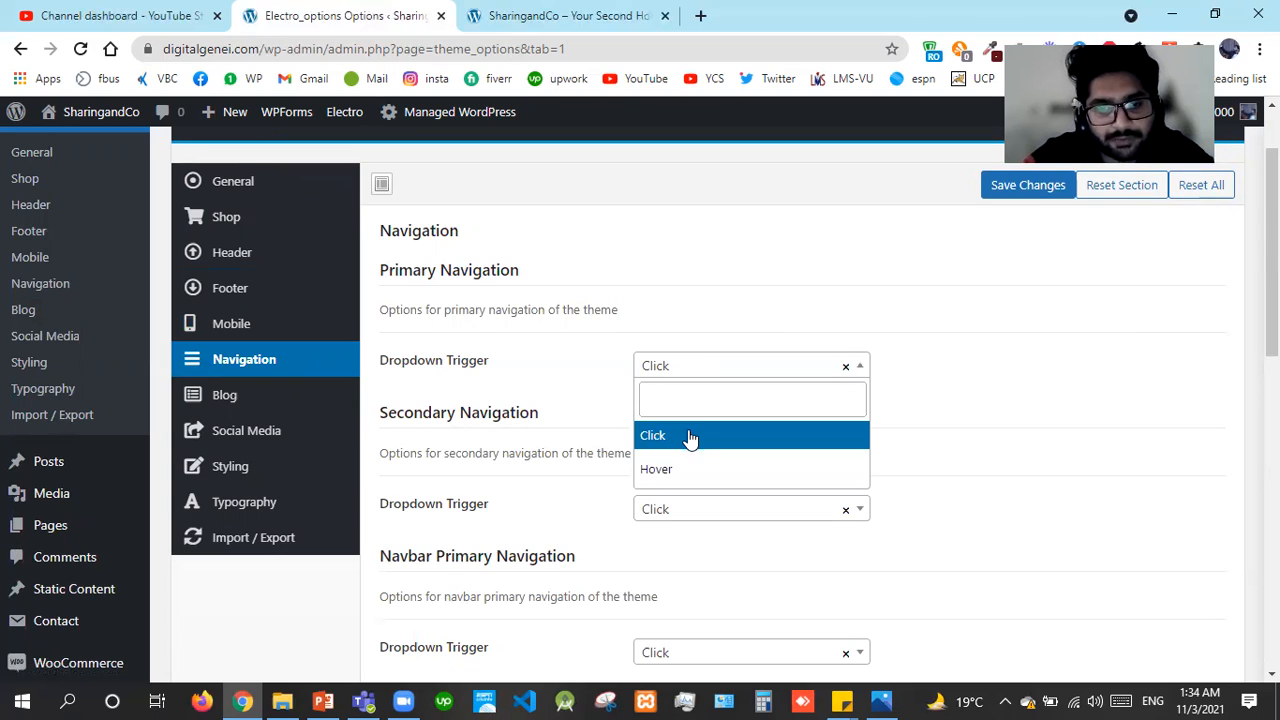
click(931, 460)
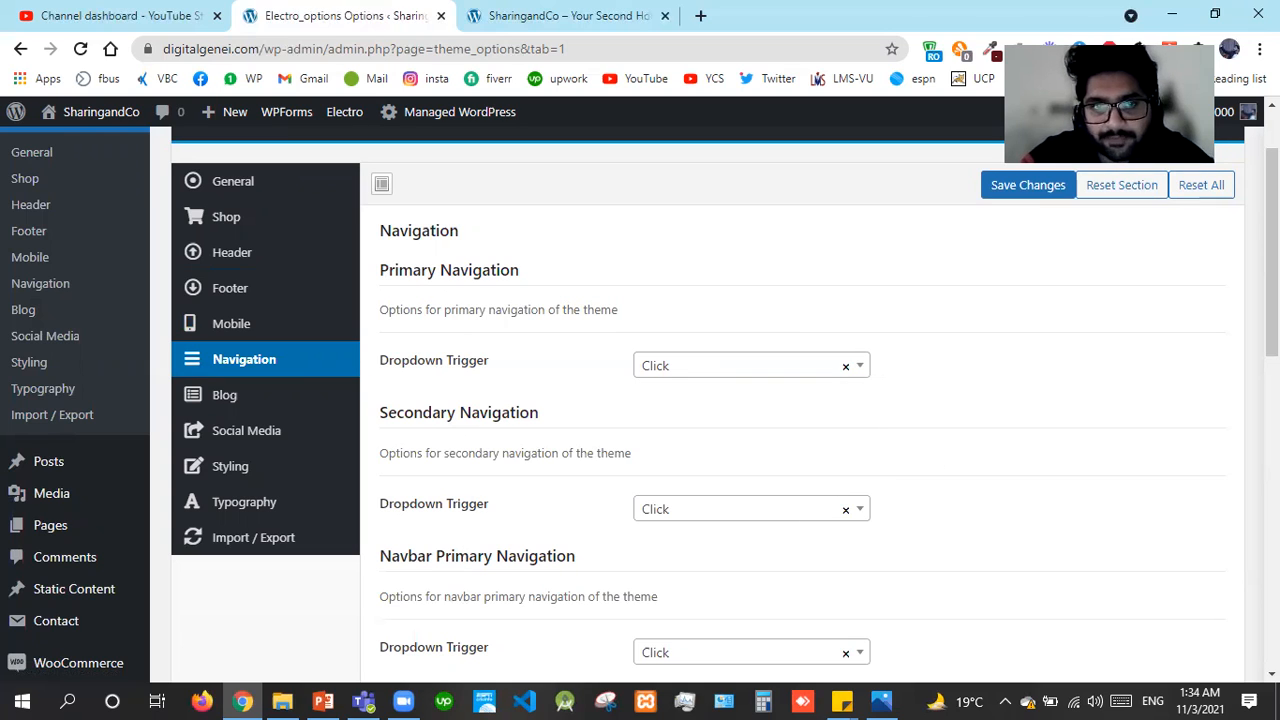
click(660, 8)
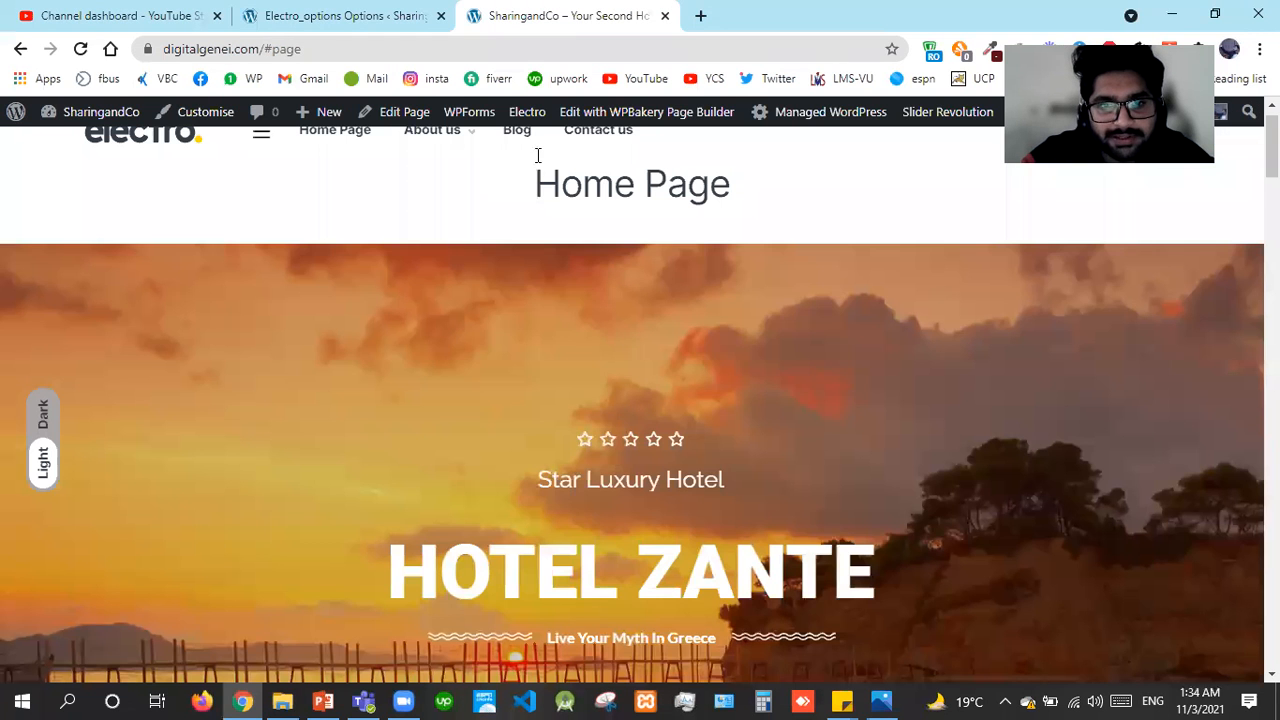
click(262, 142)
click(390, 8)
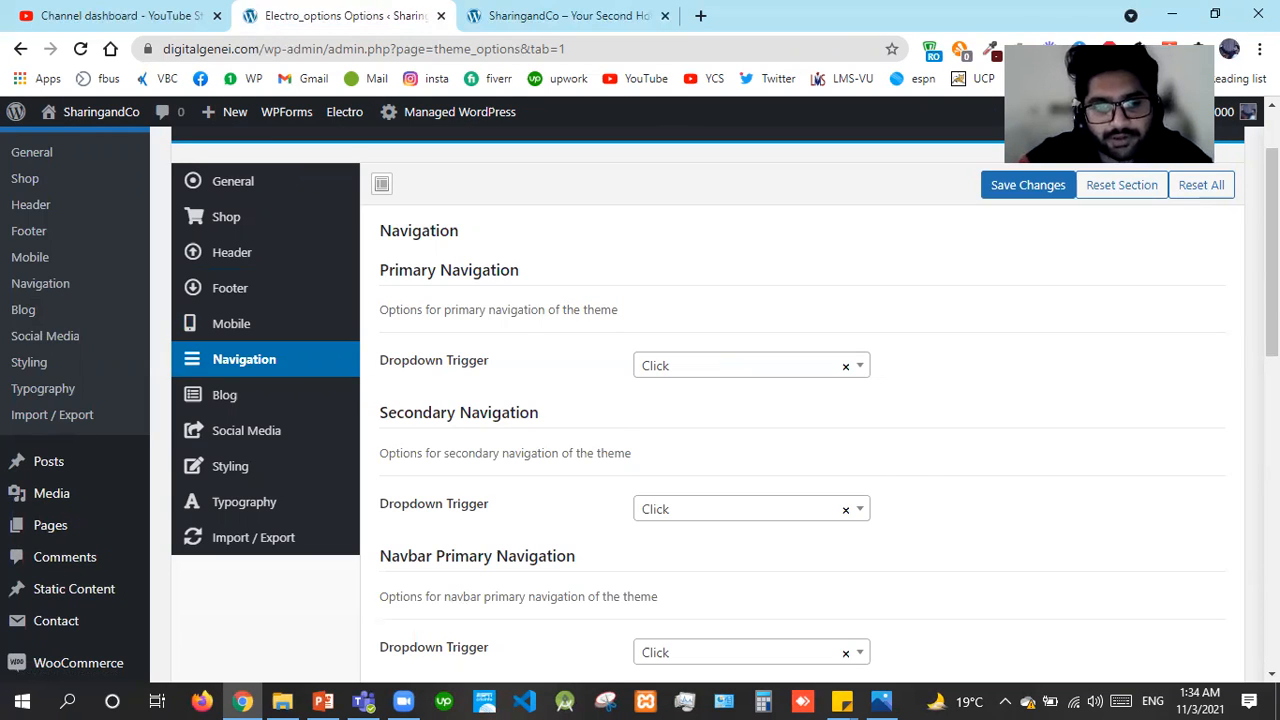
Keep the Topbar Left Navigation dropdown trigger on Click
scroll(700, 400, down, 1)
scroll(700, 400, down, 1)
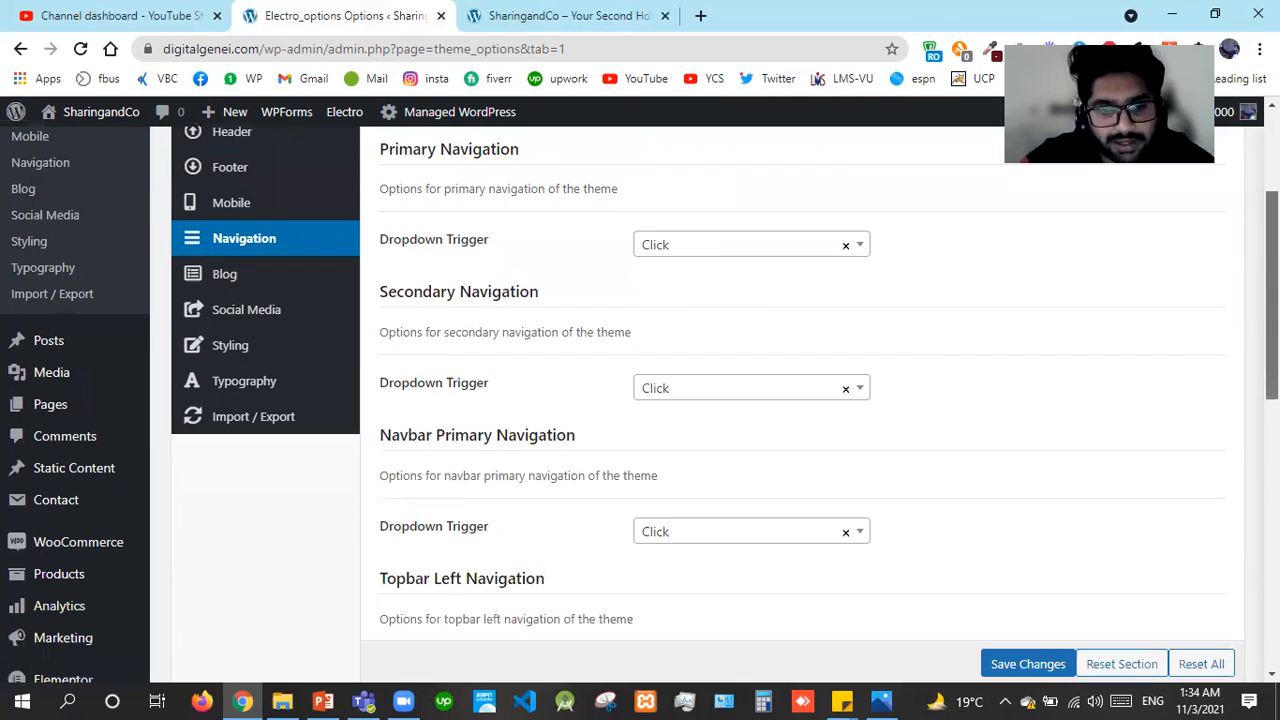
scroll(700, 400, down, 1)
scroll(886, 351, down, 1)
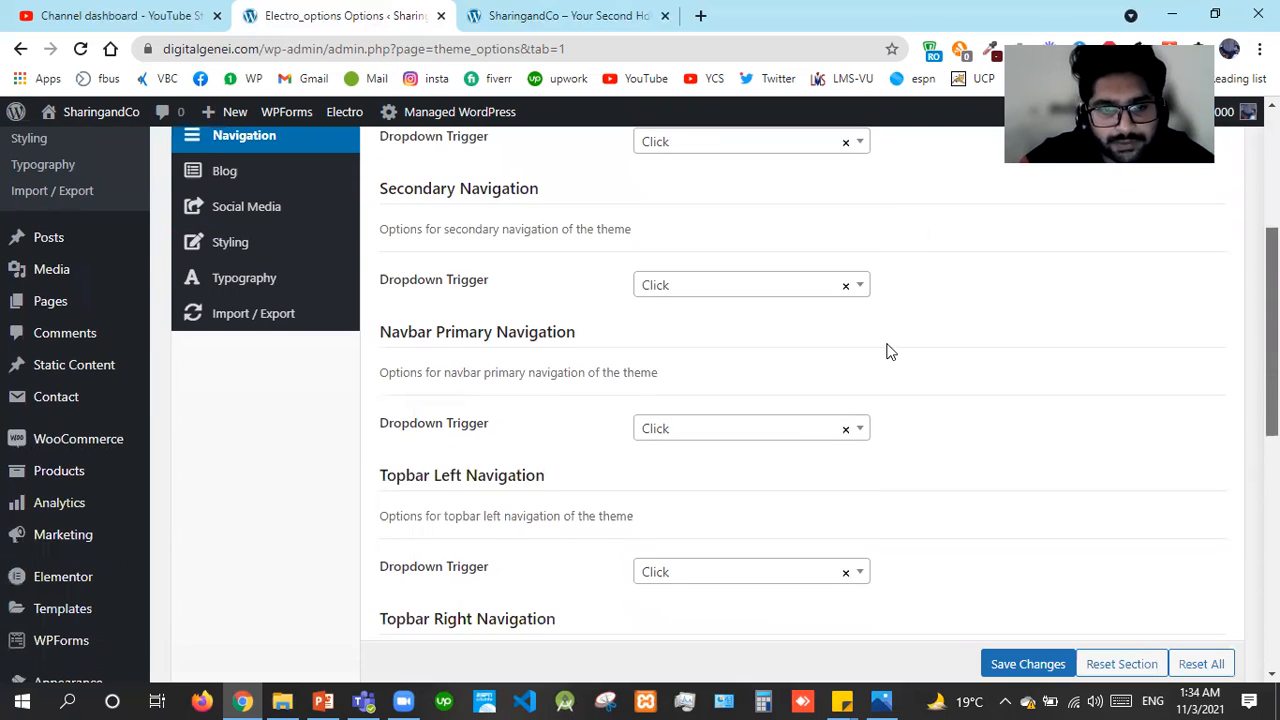
scroll(777, 423, down, 1)
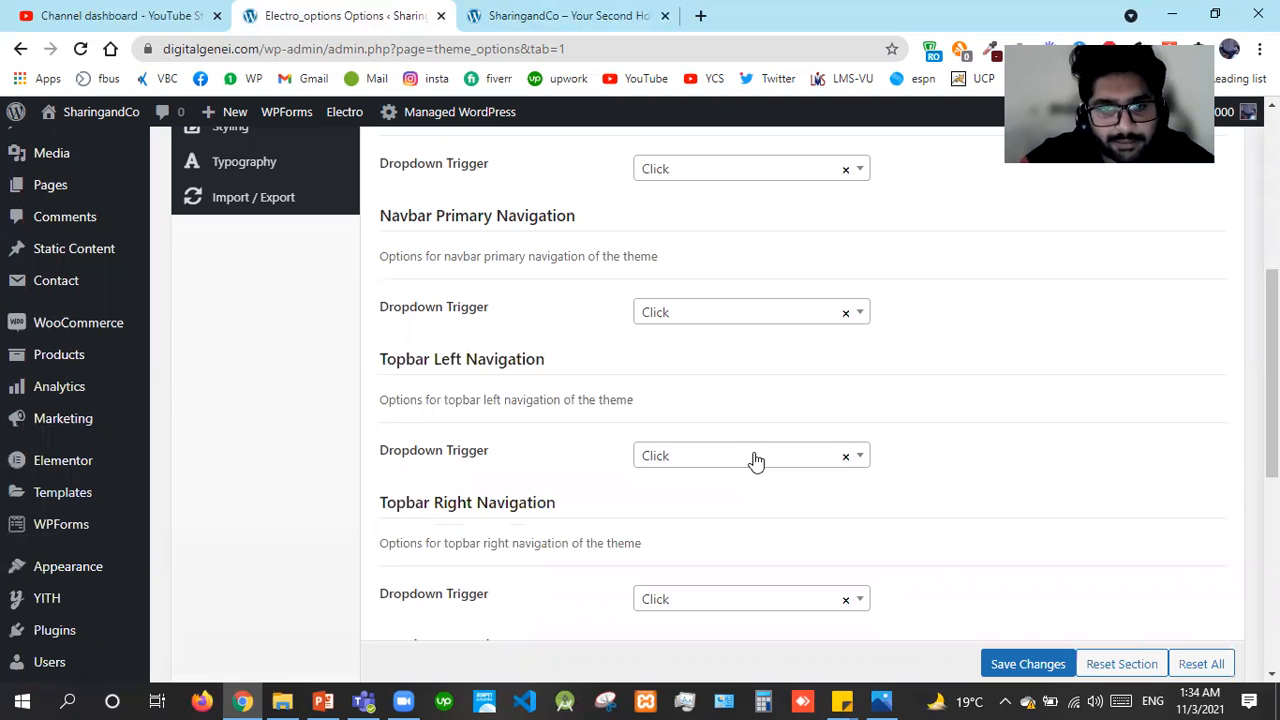
click(756, 459)
click(567, 15)
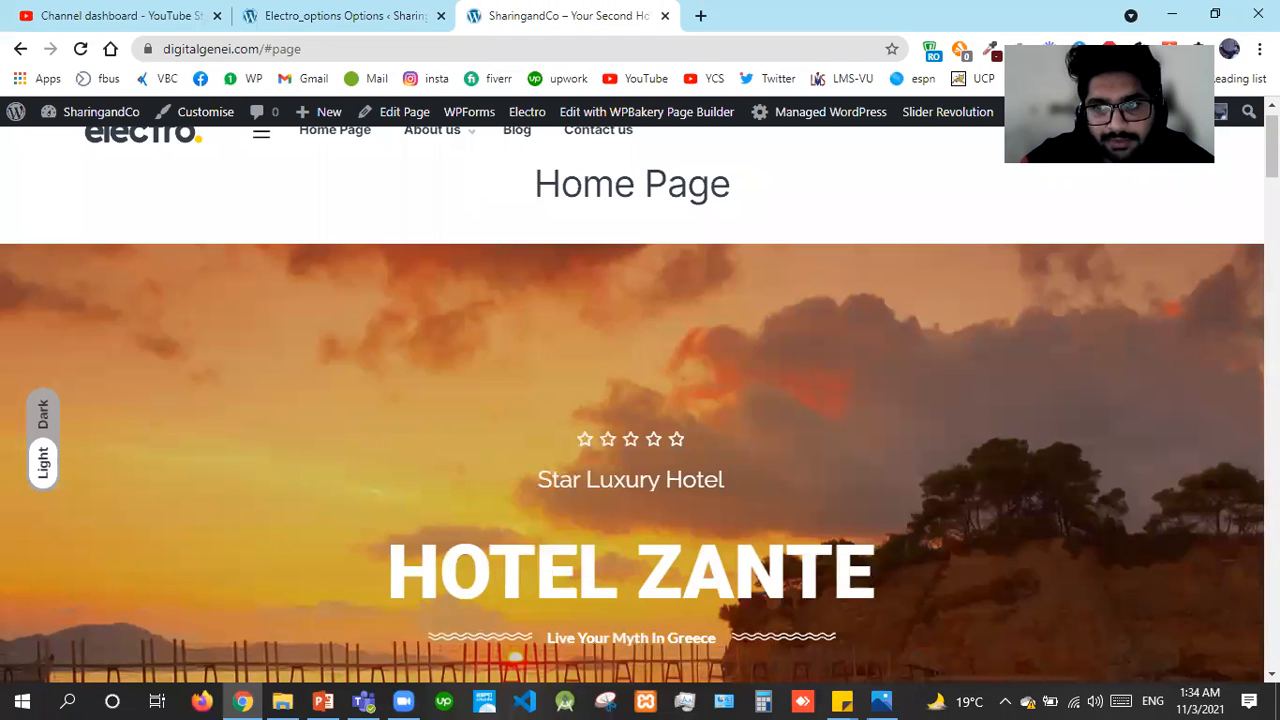
click(351, 8)
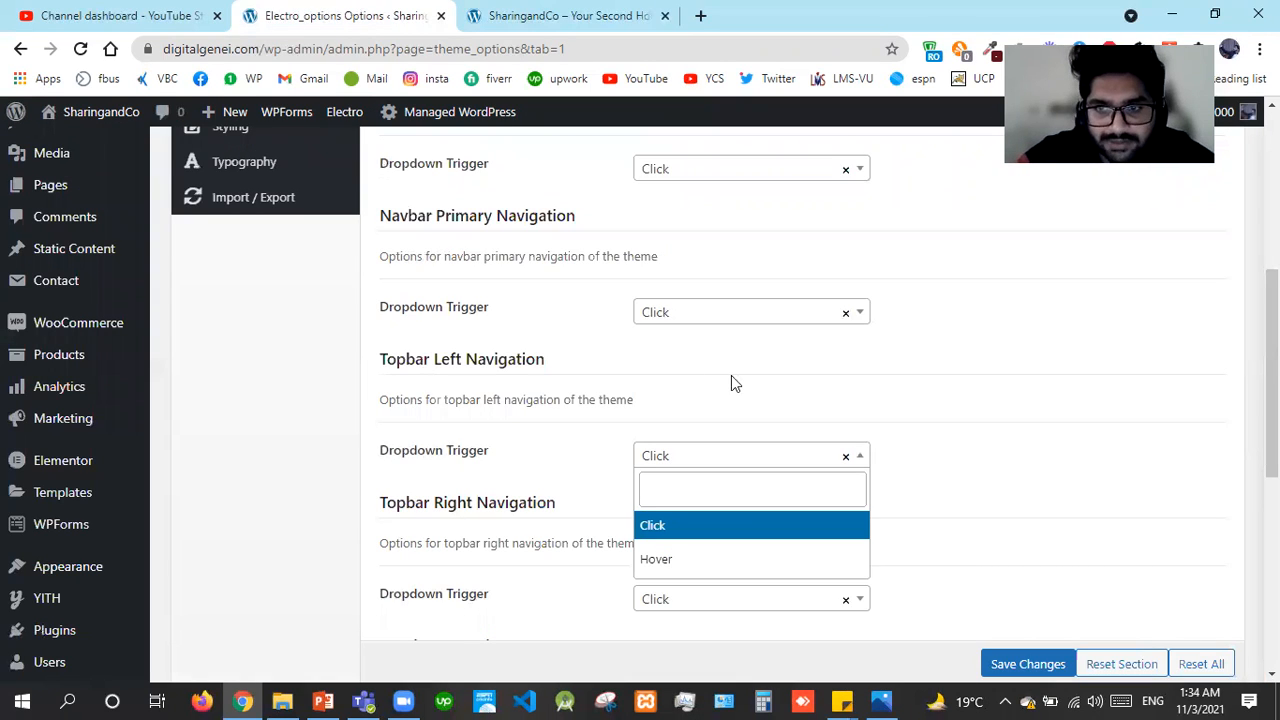
click(1135, 435)
Leave the Header v9 Navbar trigger on Click and save the Navigation settings
scroll(800, 400, down, 1)
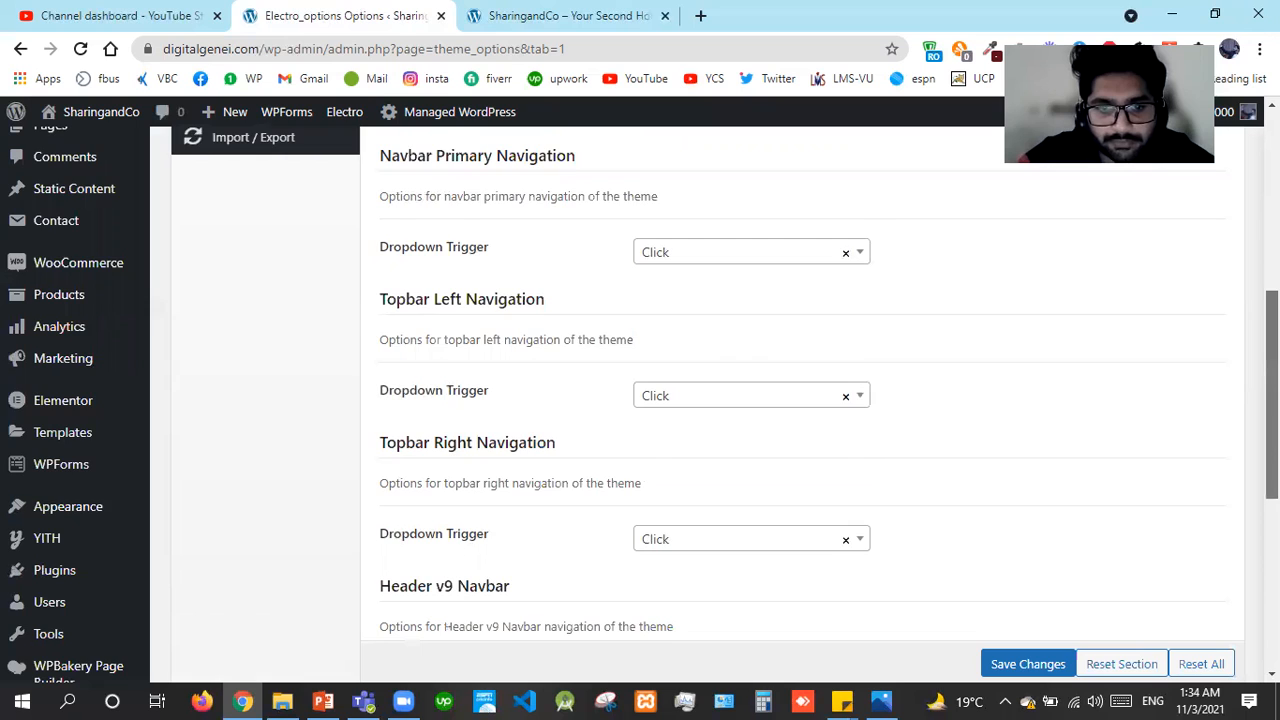
scroll(800, 400, down, 1)
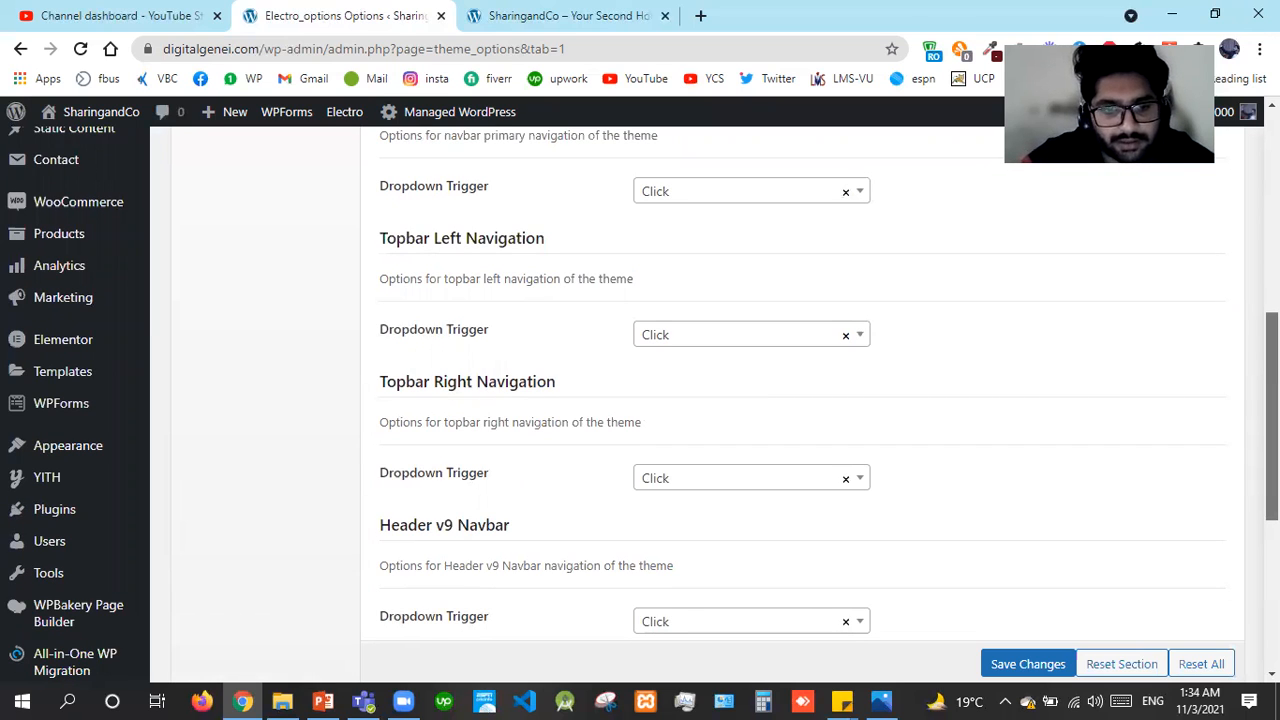
scroll(800, 400, down, 1)
scroll(800, 400, down, 1)
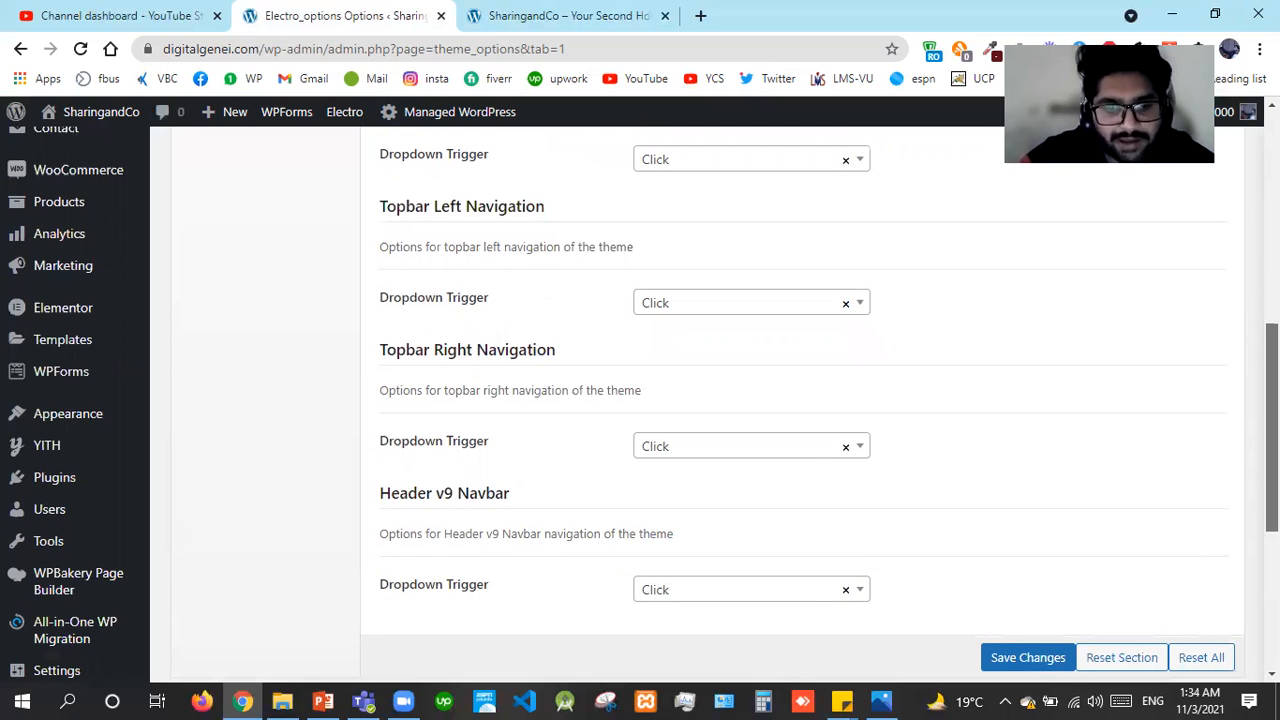
scroll(711, 529, down, 1)
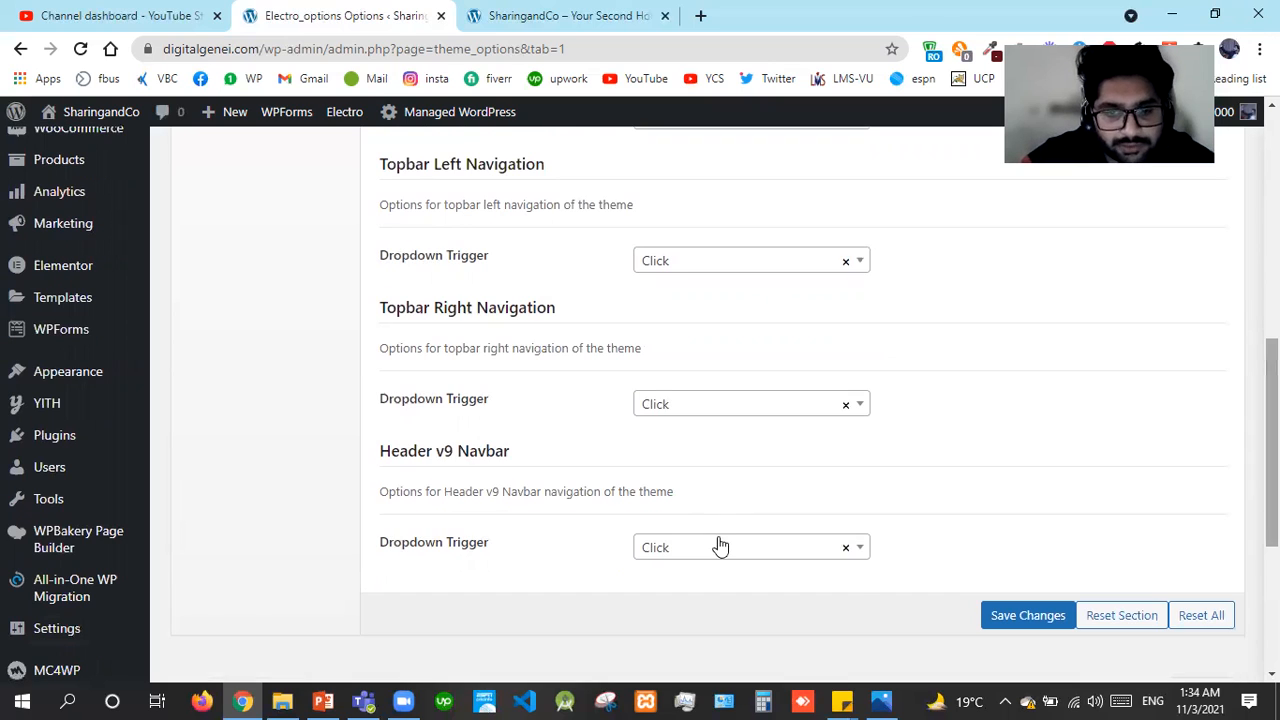
click(718, 545)
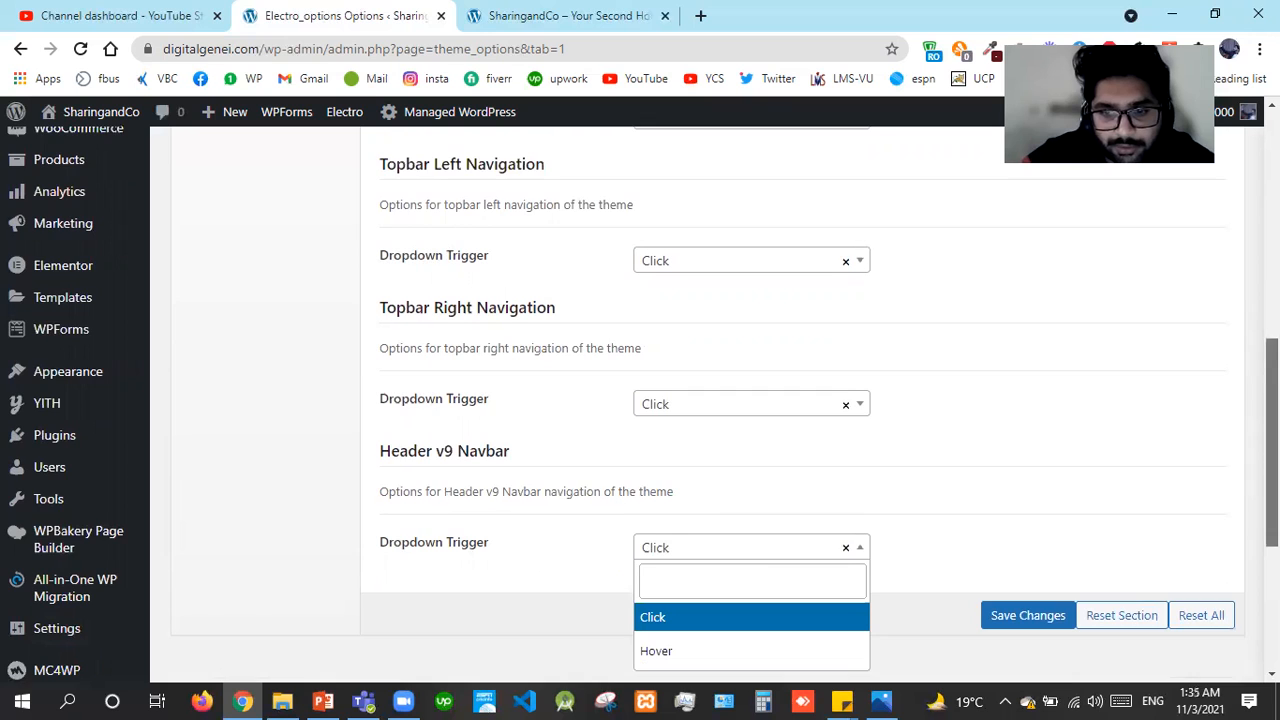
scroll(1270, 450, down, 1)
click(1040, 494)
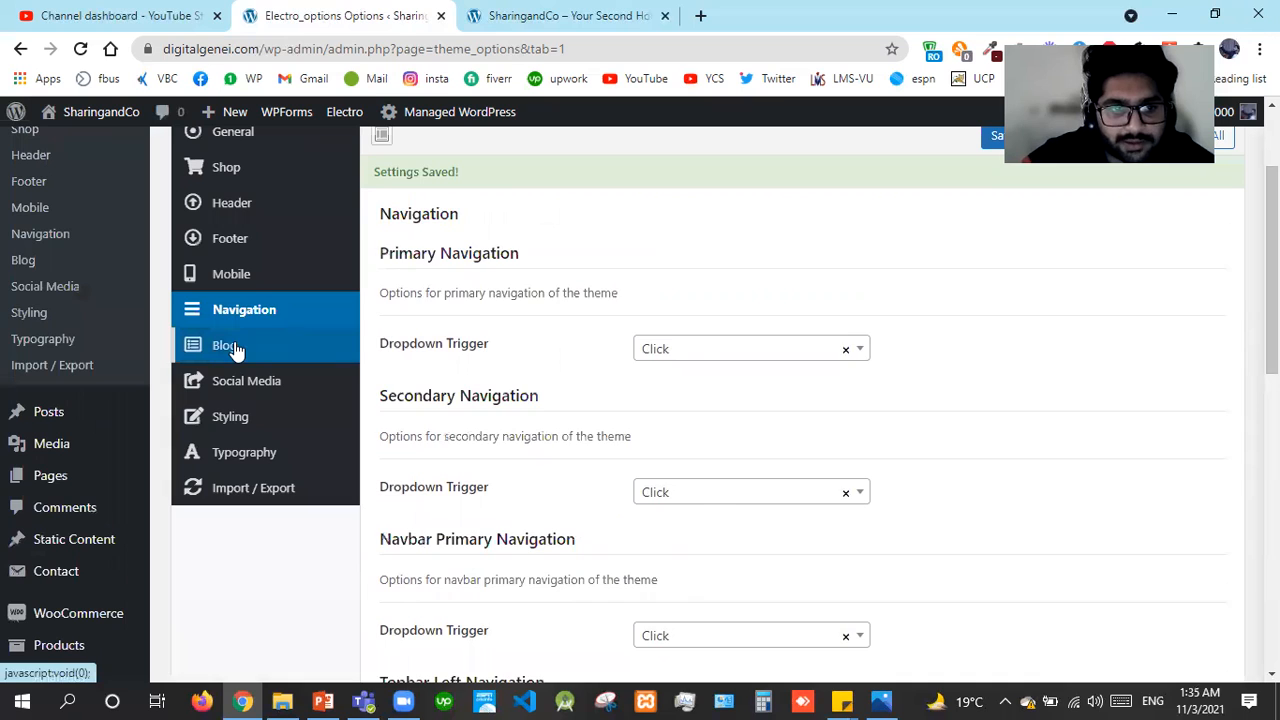
Open Electro's Blog settings and keep Blog Page View set to Normal
click(227, 345)
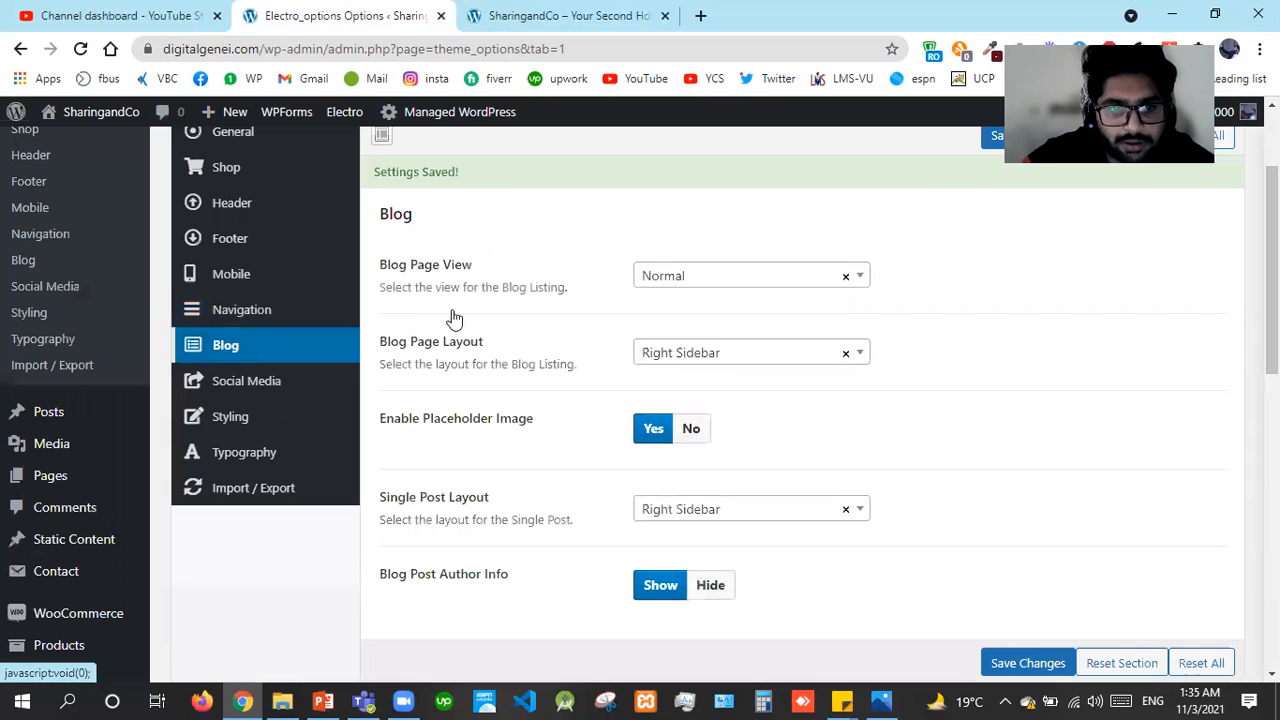
click(700, 277)
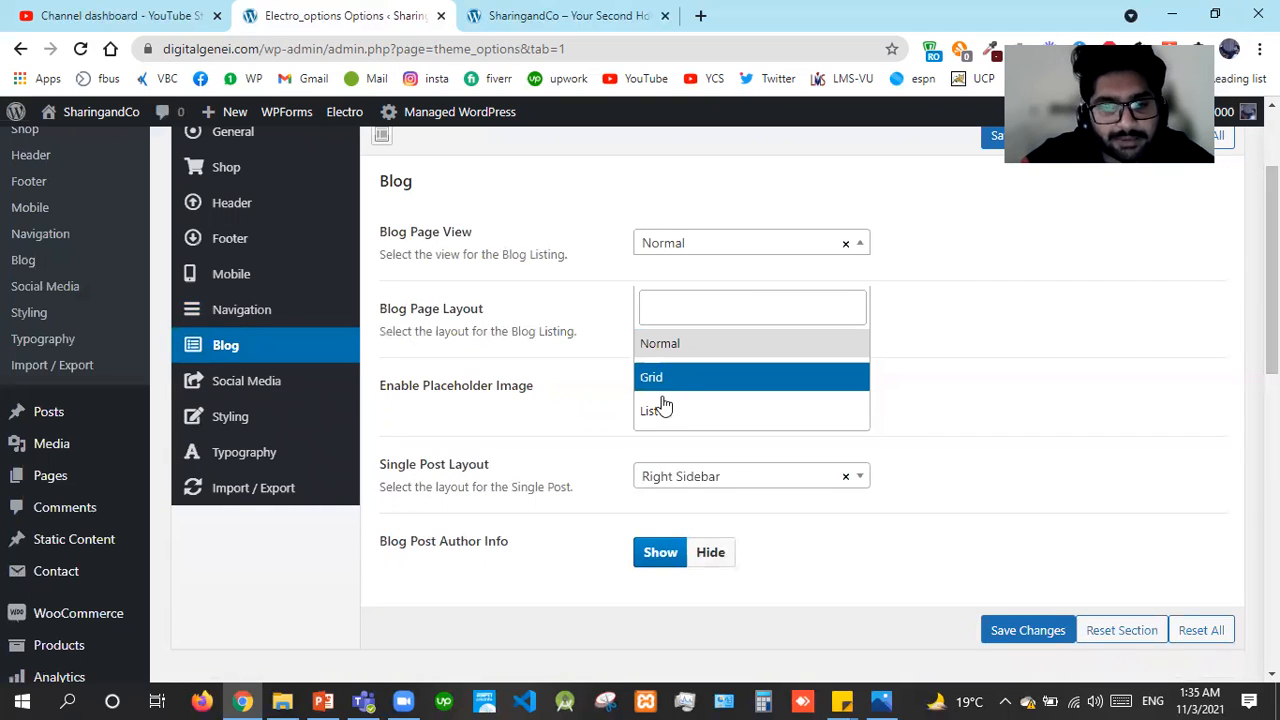
click(557, 360)
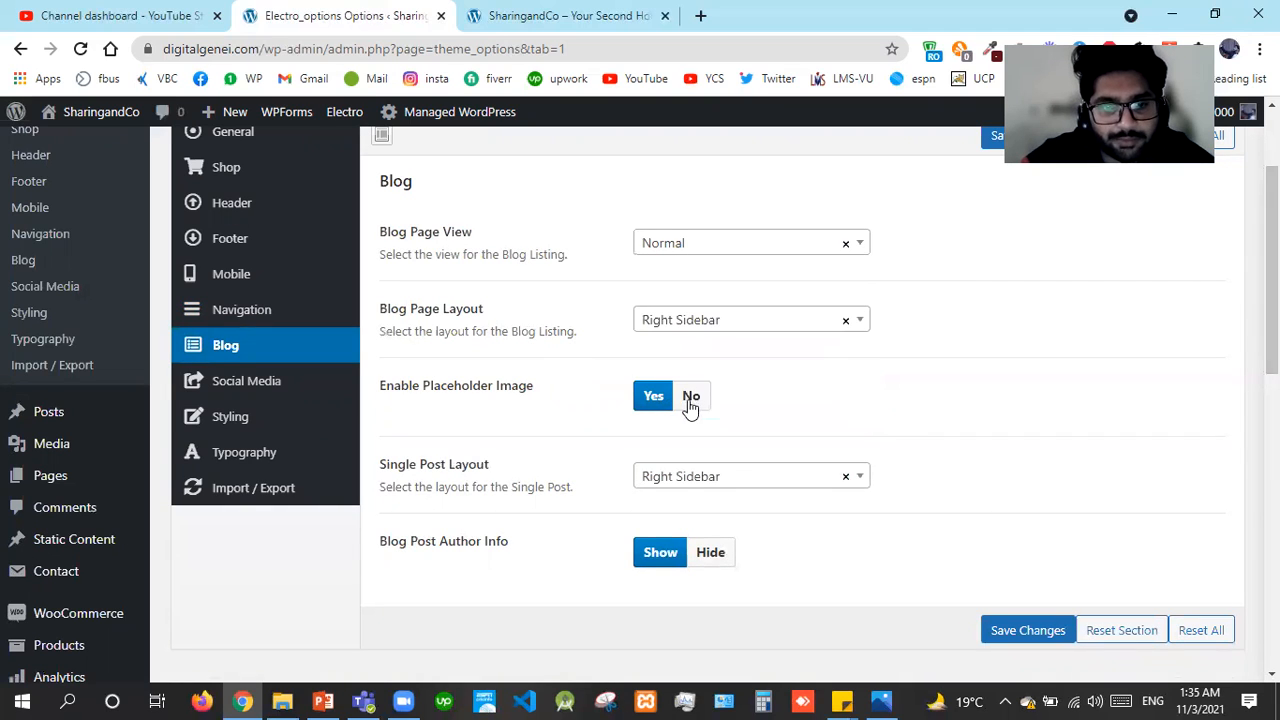
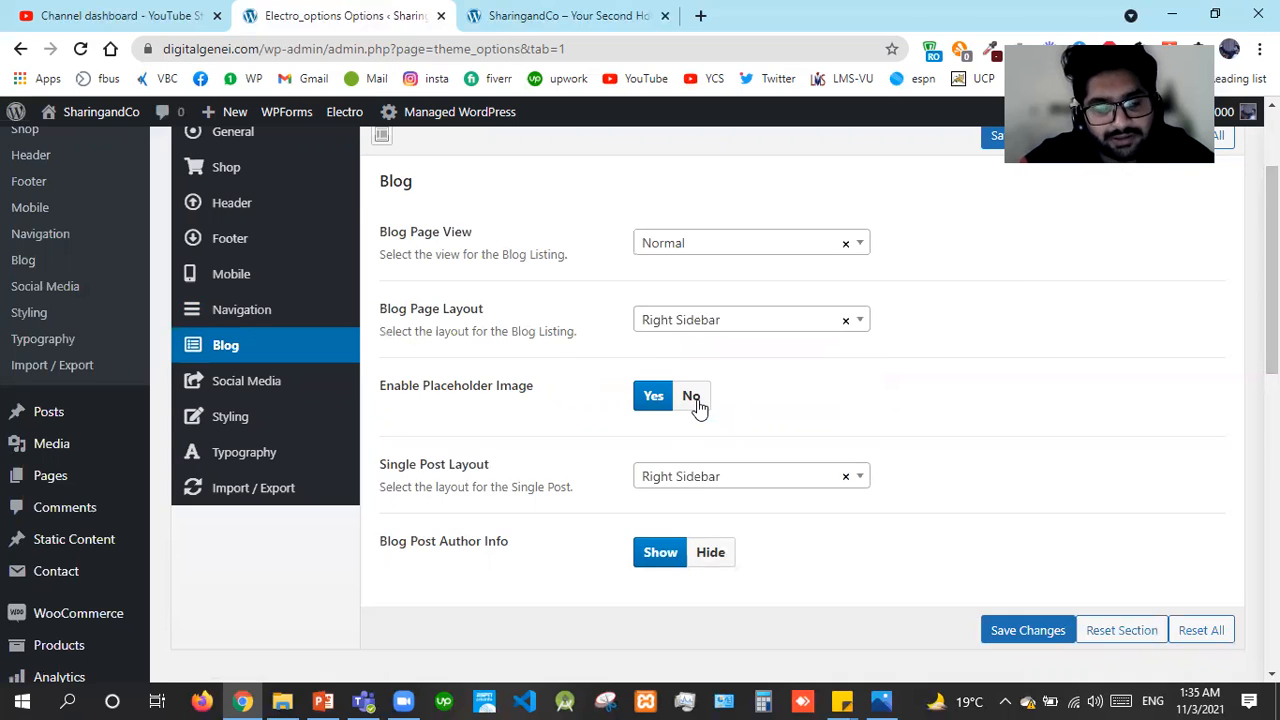
Review the Single Post Layout choices and keep Right Sidebar
click(736, 478)
click(734, 480)
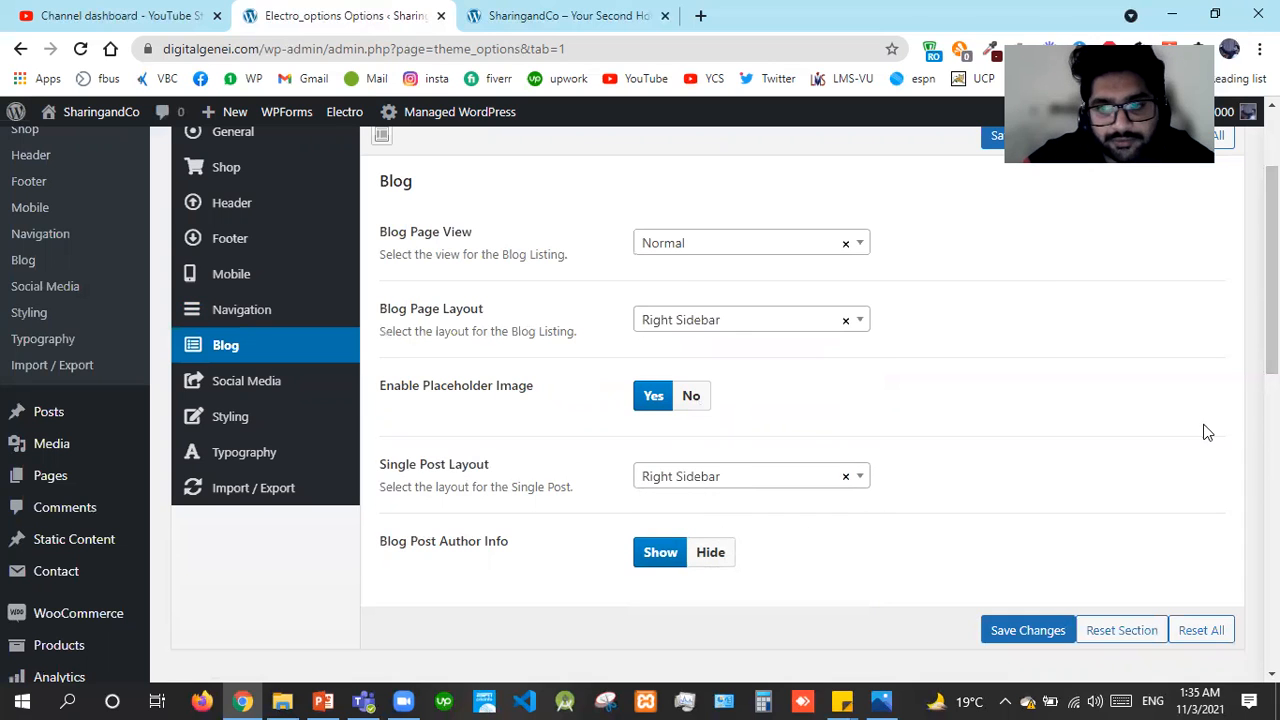
scroll(800, 400, down, 1)
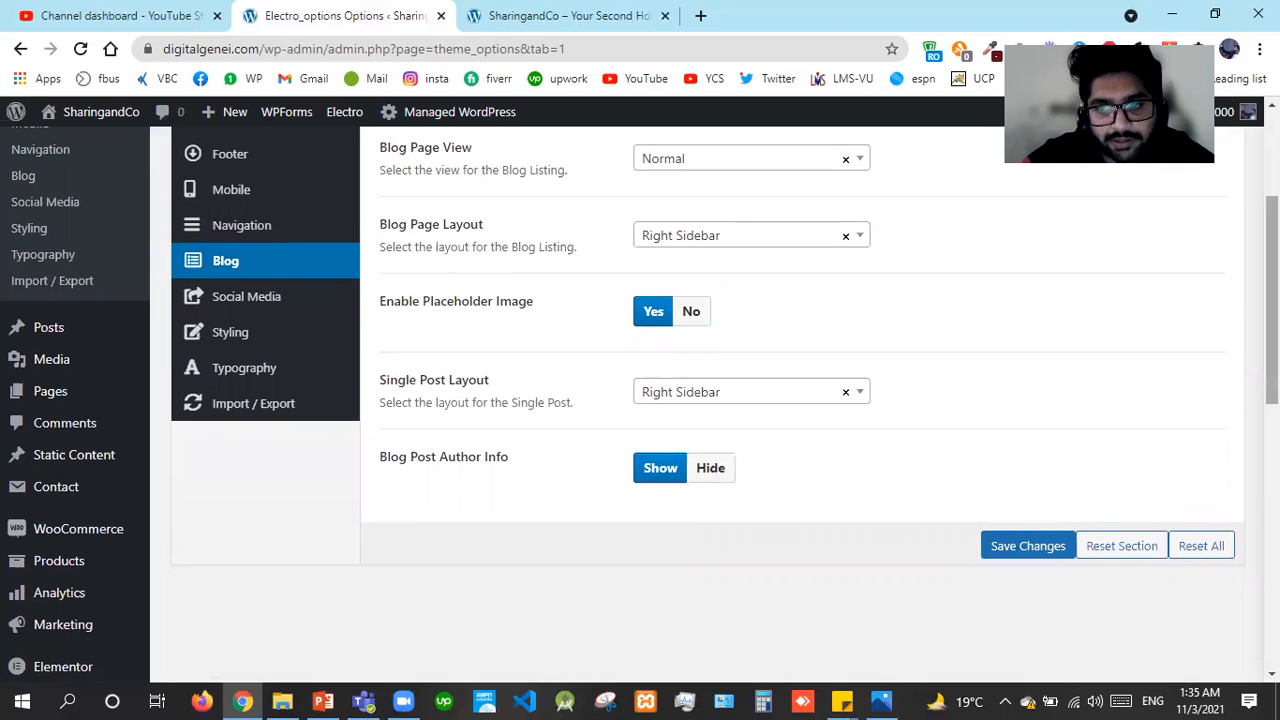
scroll(640, 400, up, 3)
scroll(560, 510, down, 1)
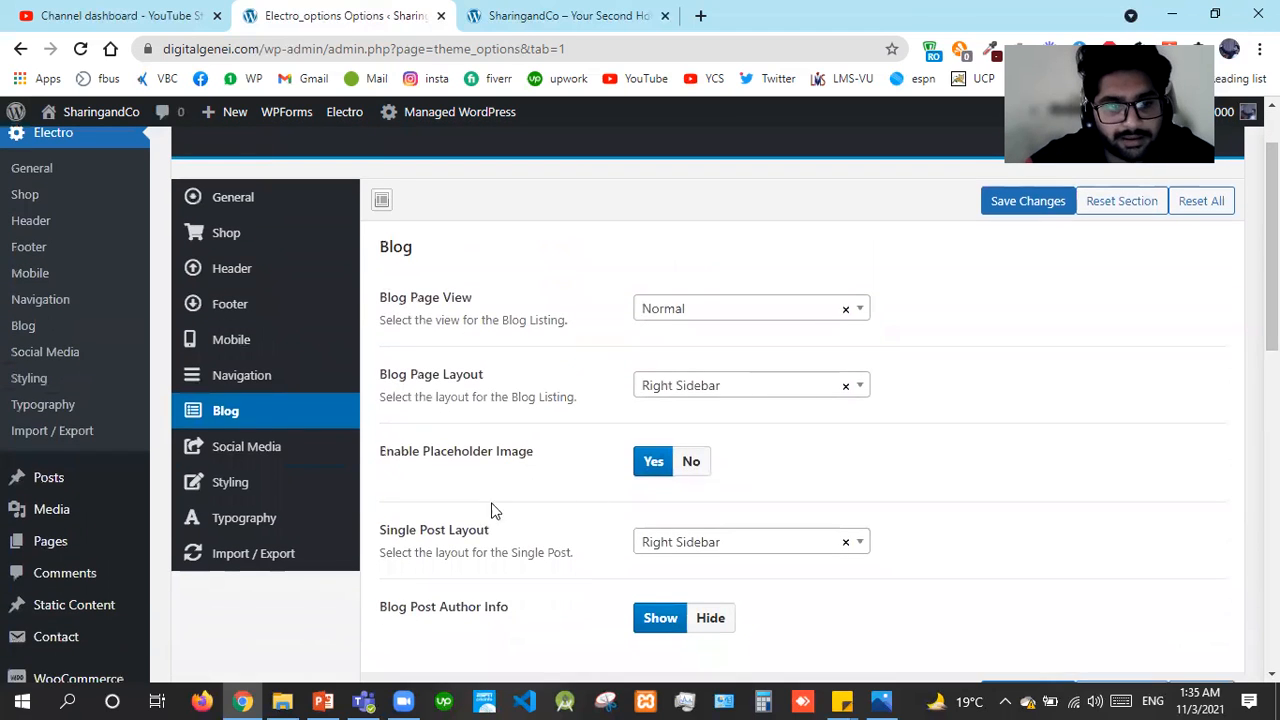
Look through the Social Media link fields from Facebook down, then go to Typography
click(297, 458)
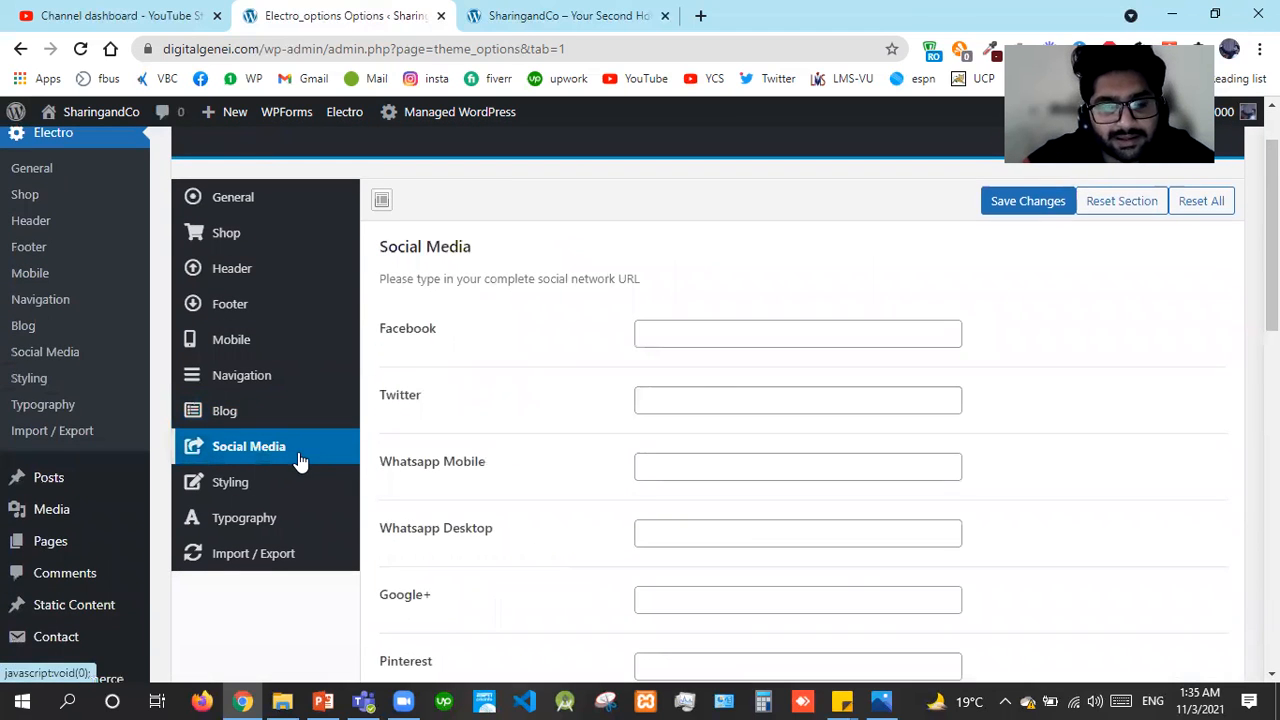
click(741, 337)
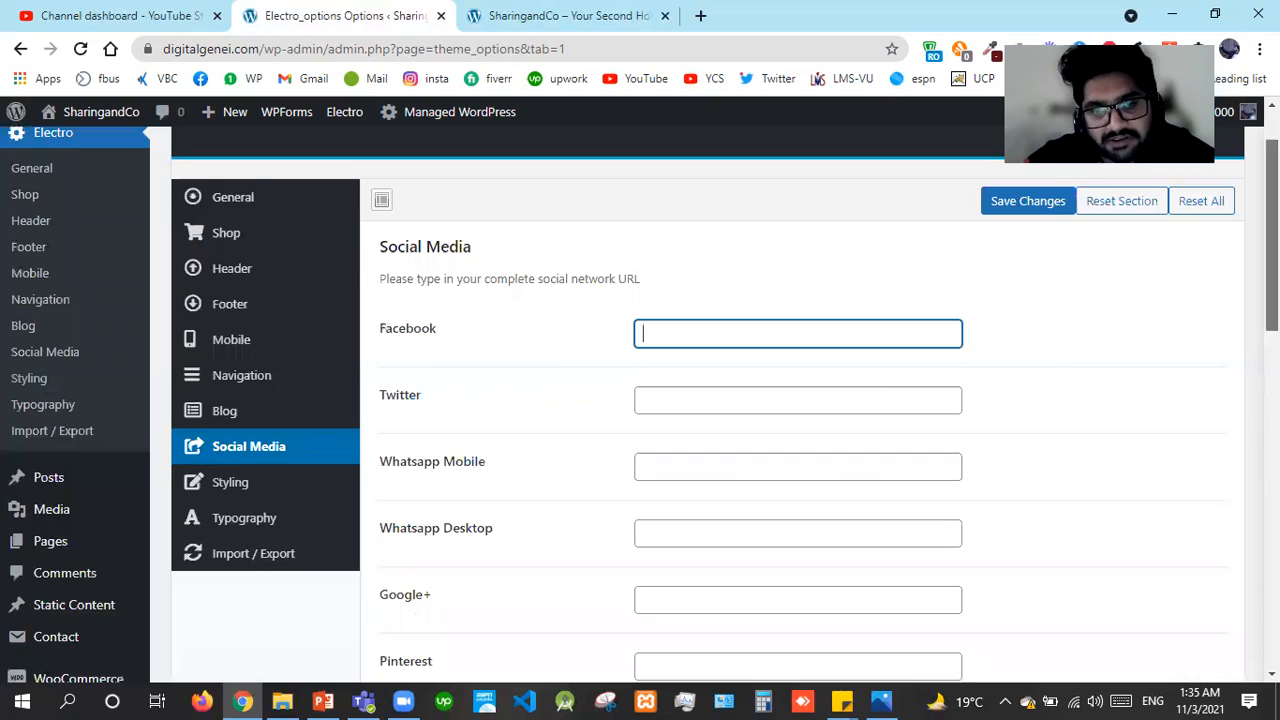
scroll(1272, 240, down, 1)
scroll(800, 400, down, 6)
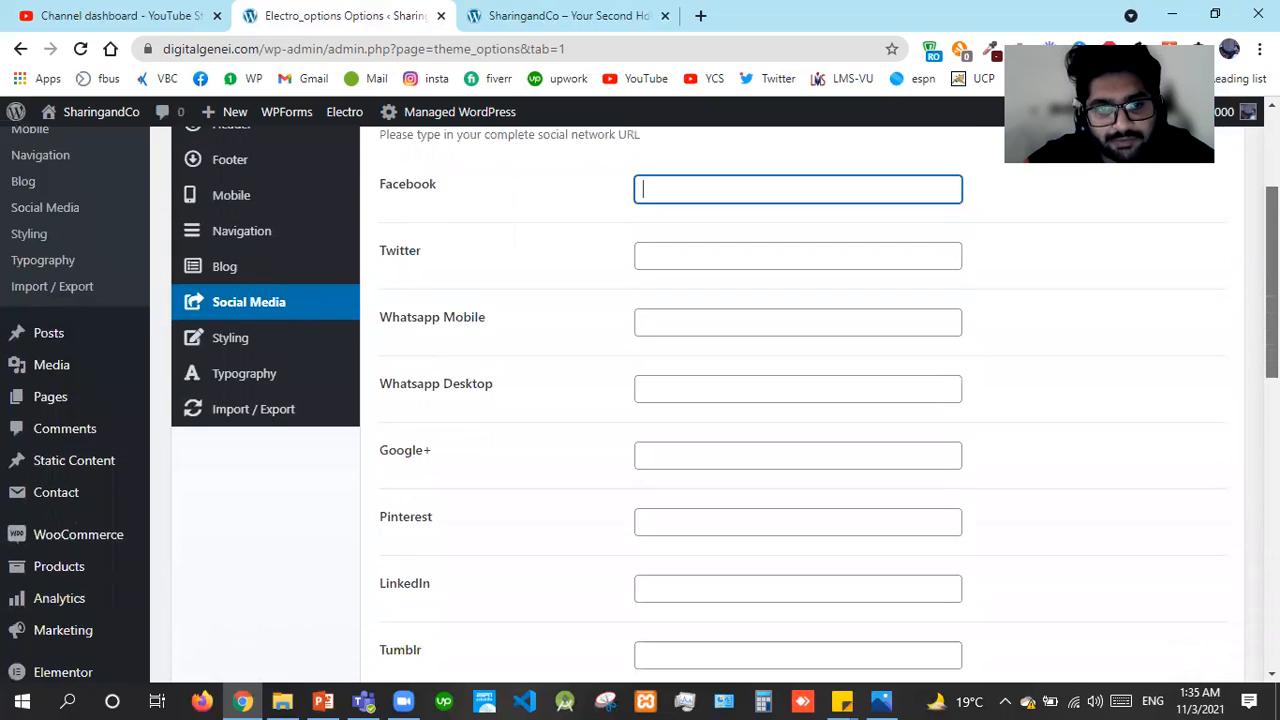
scroll(800, 400, down, 4)
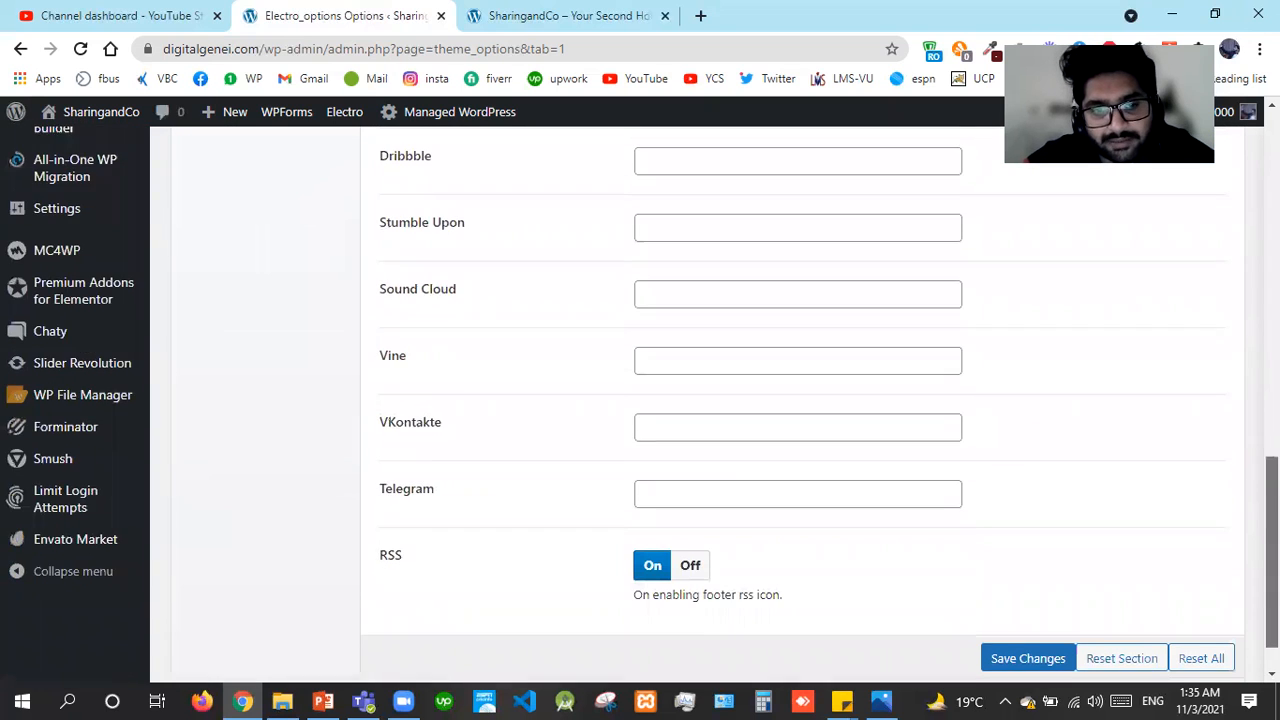
scroll(526, 394, up, 10)
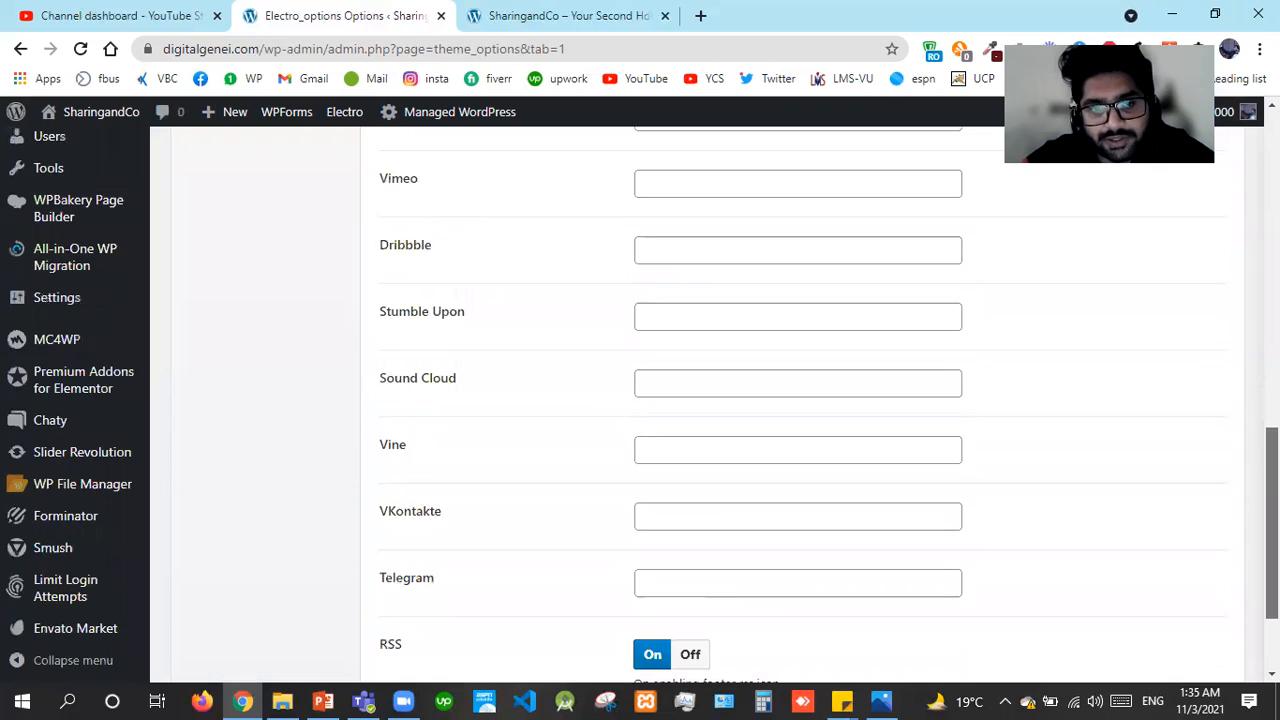
click(266, 399)
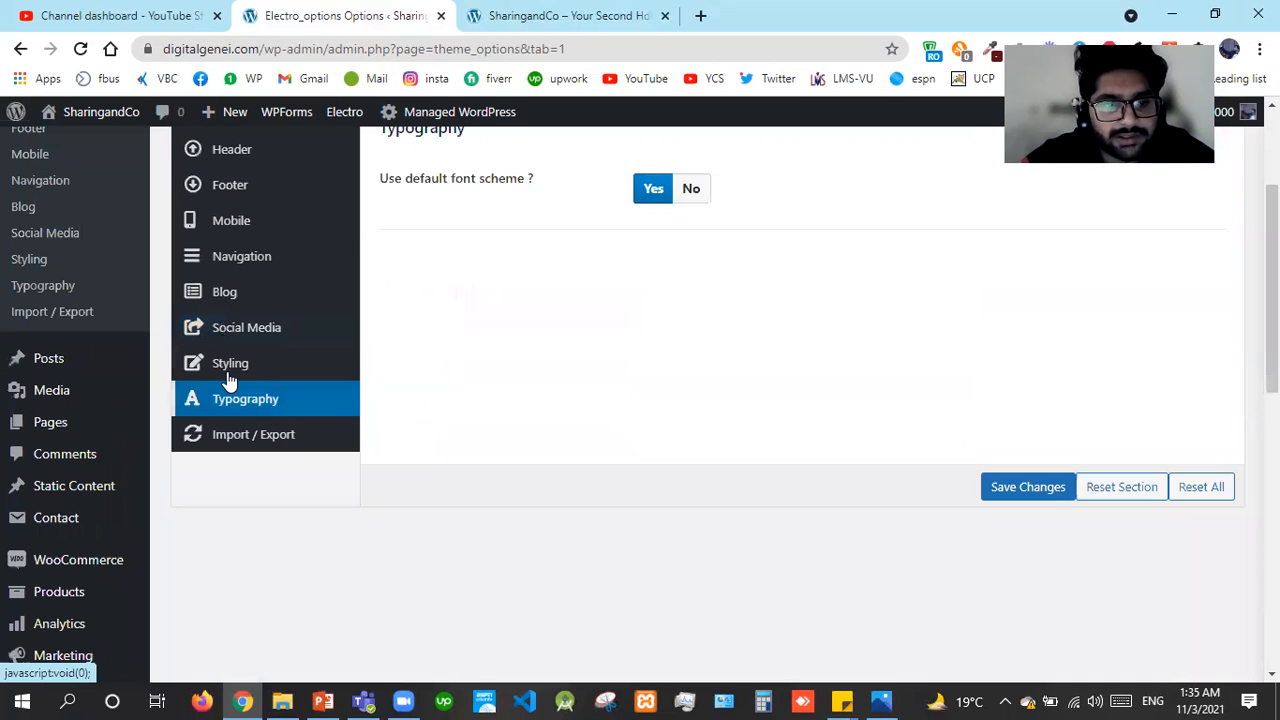
Set Styling's 'Use a predefined color scheme' to No and save the changes
click(229, 372)
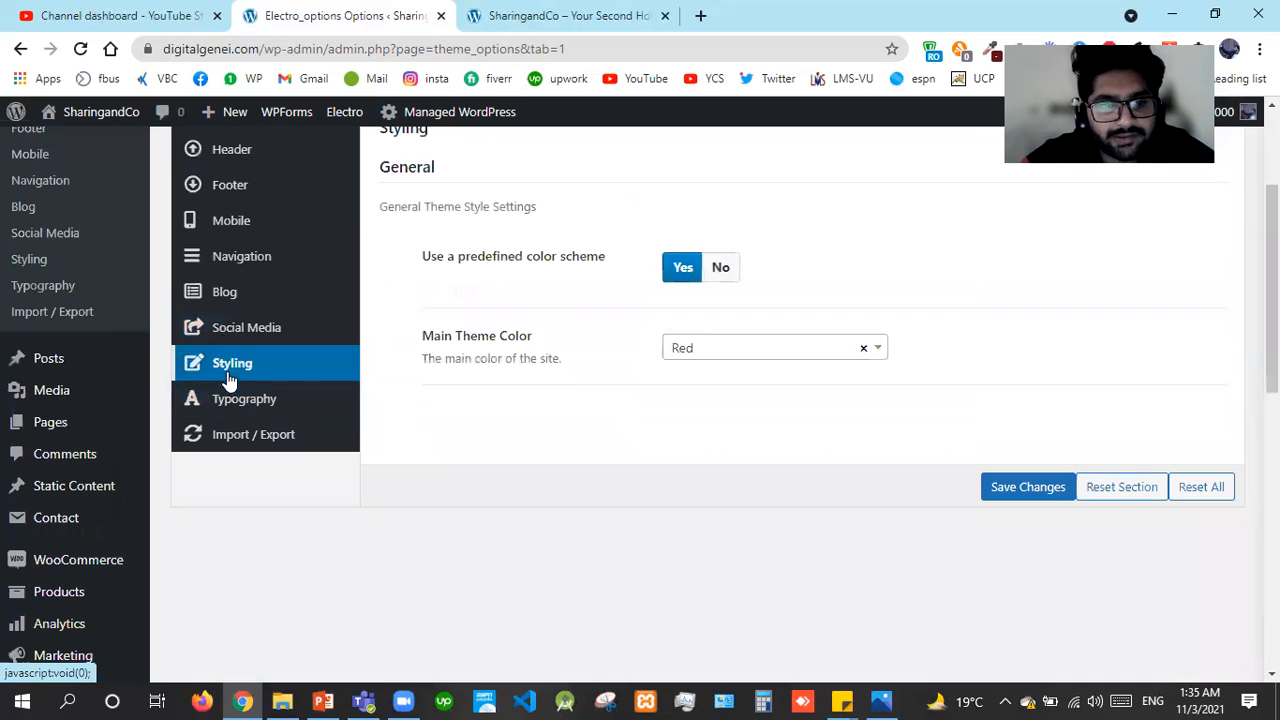
click(721, 269)
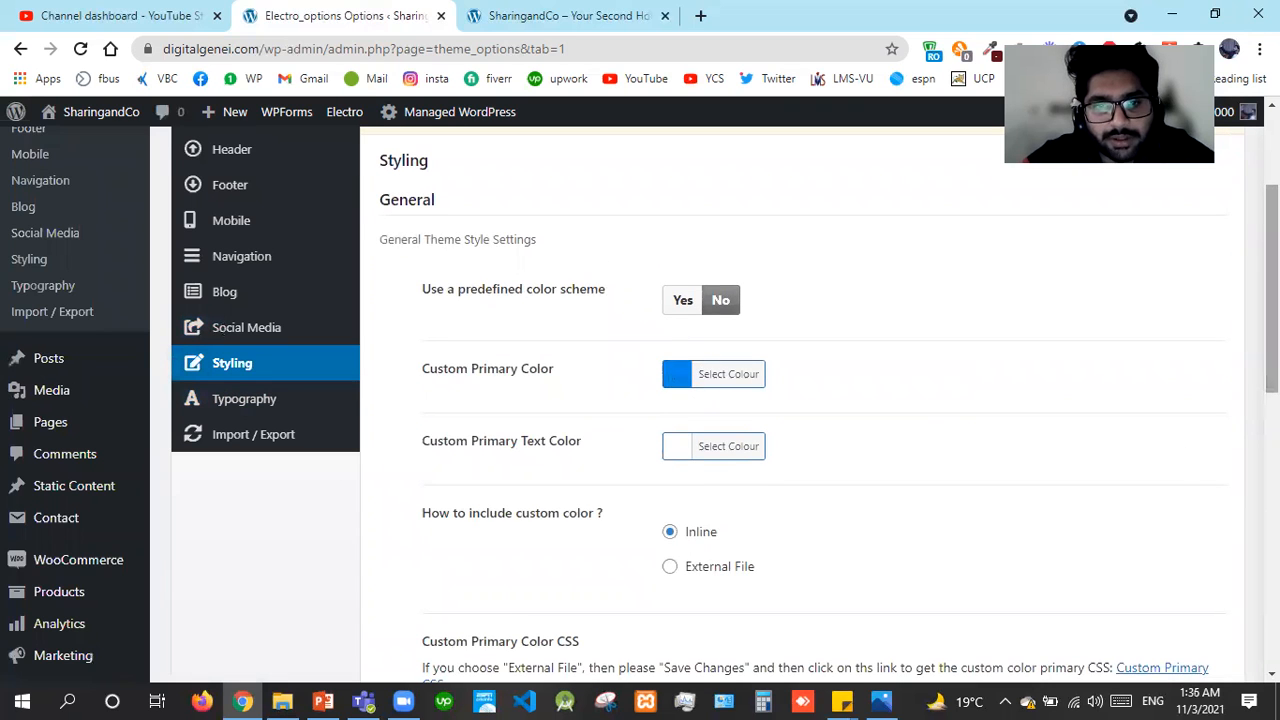
scroll(1272, 300, down, 2)
scroll(986, 525, down, 1)
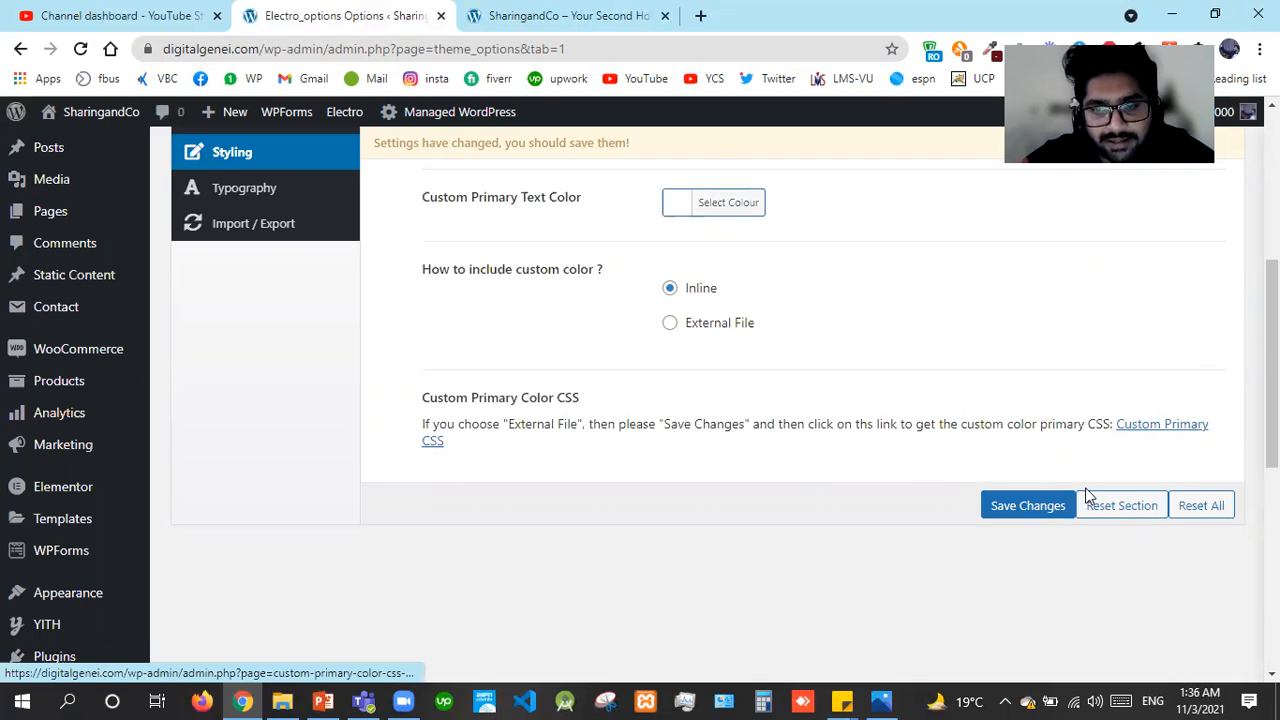
click(1051, 506)
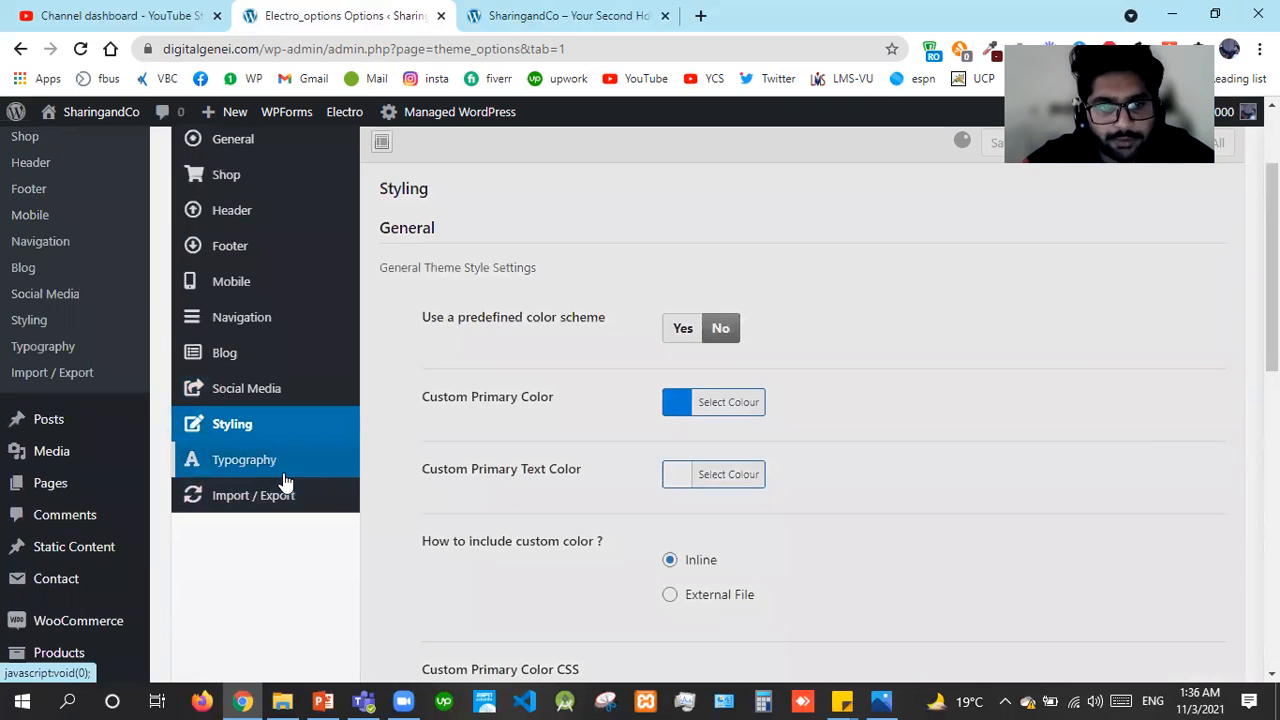
click(284, 477)
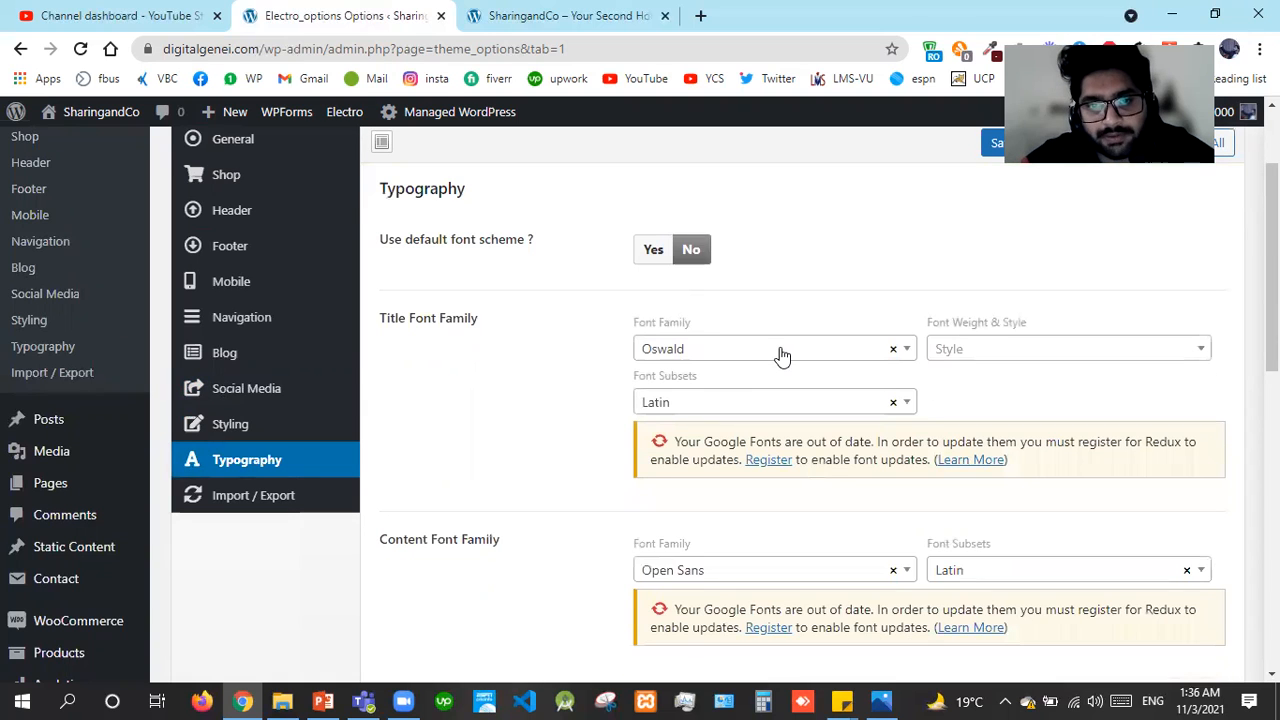
Check the Title font list, keeping Oswald, and the Content font list, then open Import / Export
click(751, 372)
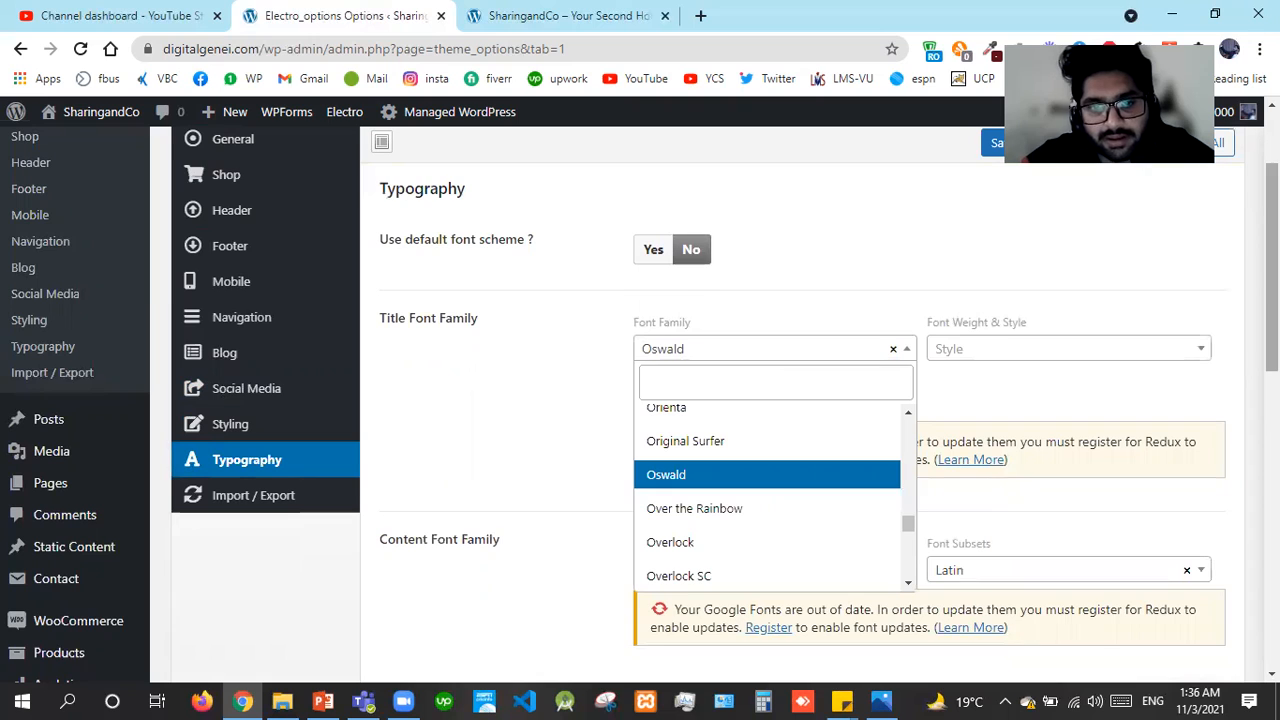
scroll(671, 618, down, 2)
click(774, 361)
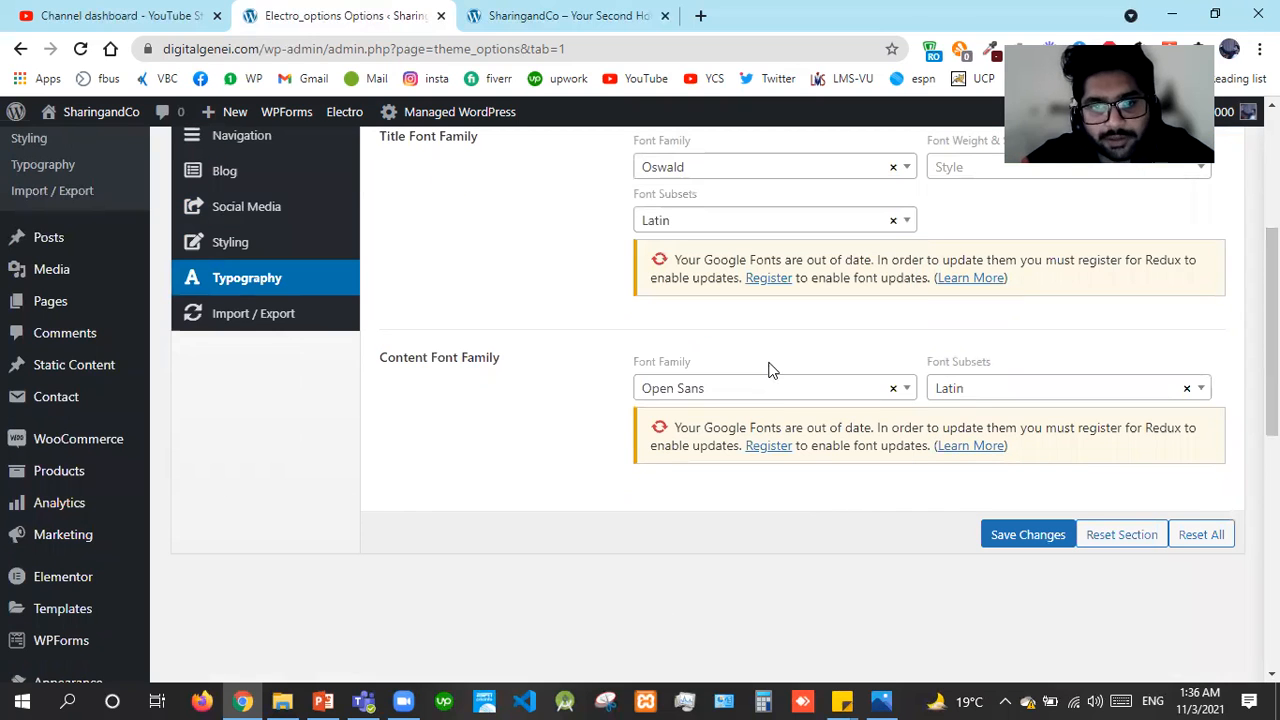
click(741, 386)
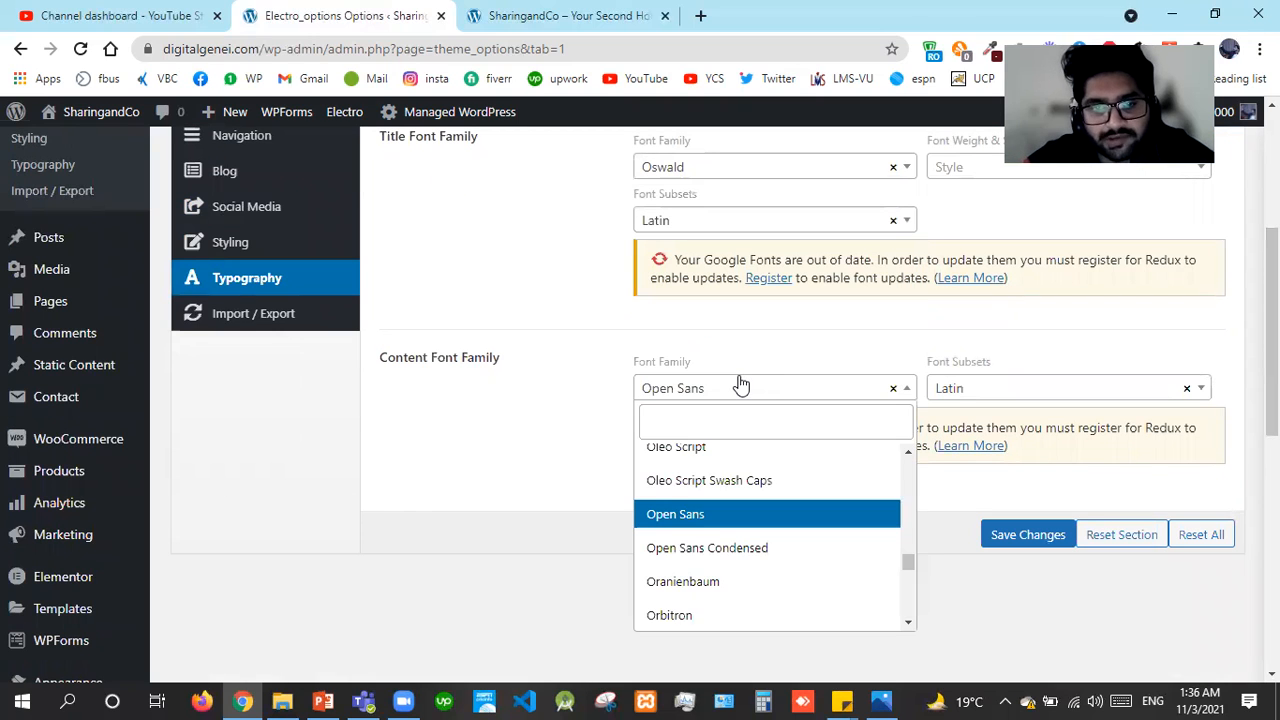
click(268, 316)
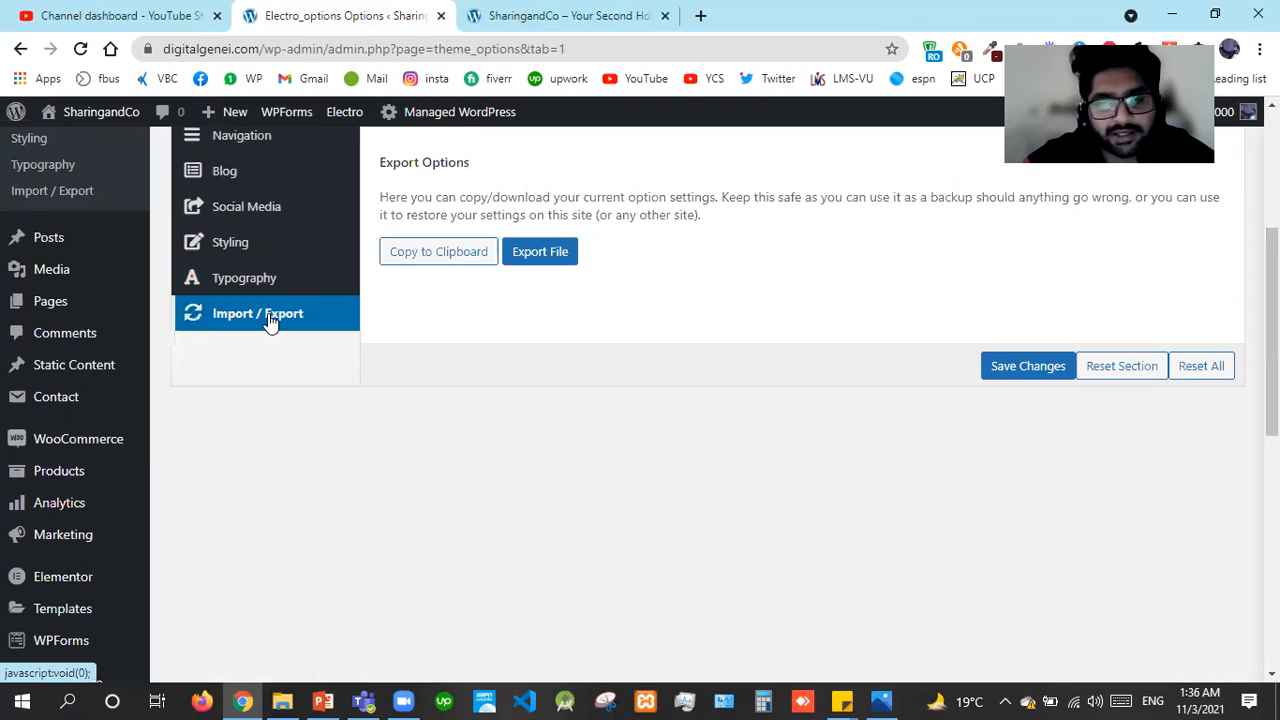
scroll(598, 410, up, 3)
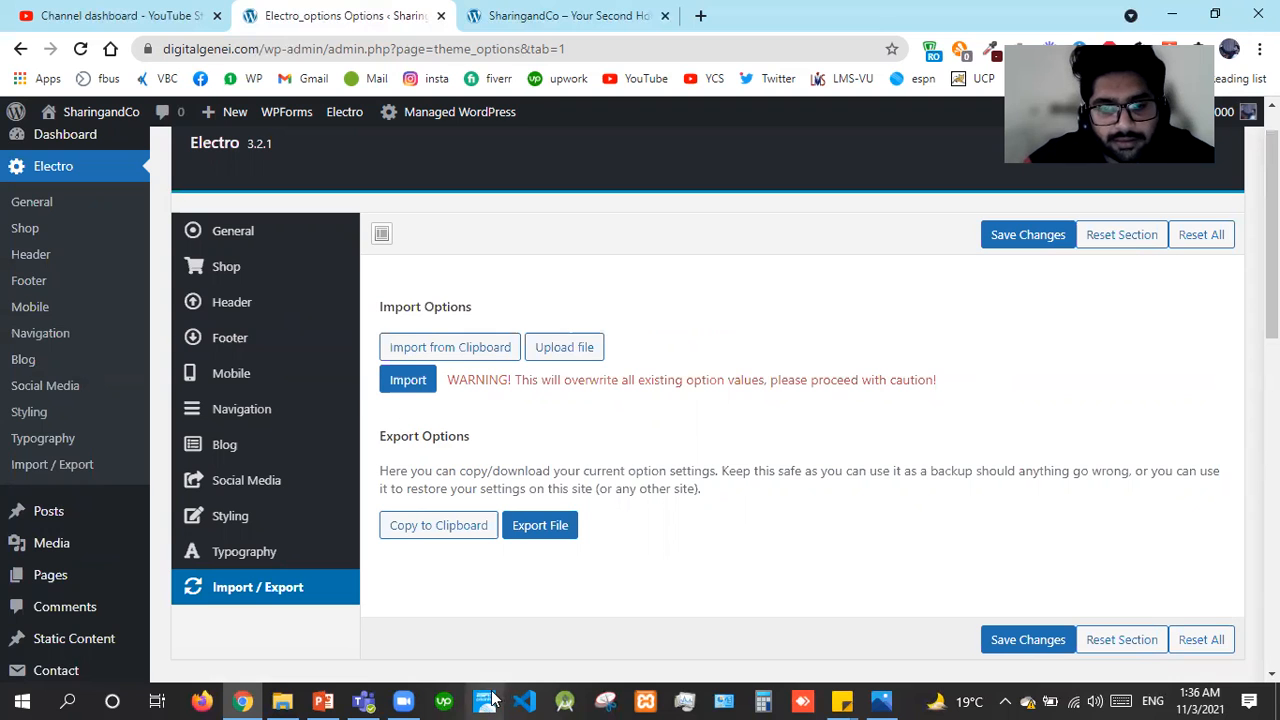
Check the Plugins topic on the PowerPoint outline slide, then return to the theme options
click(325, 700)
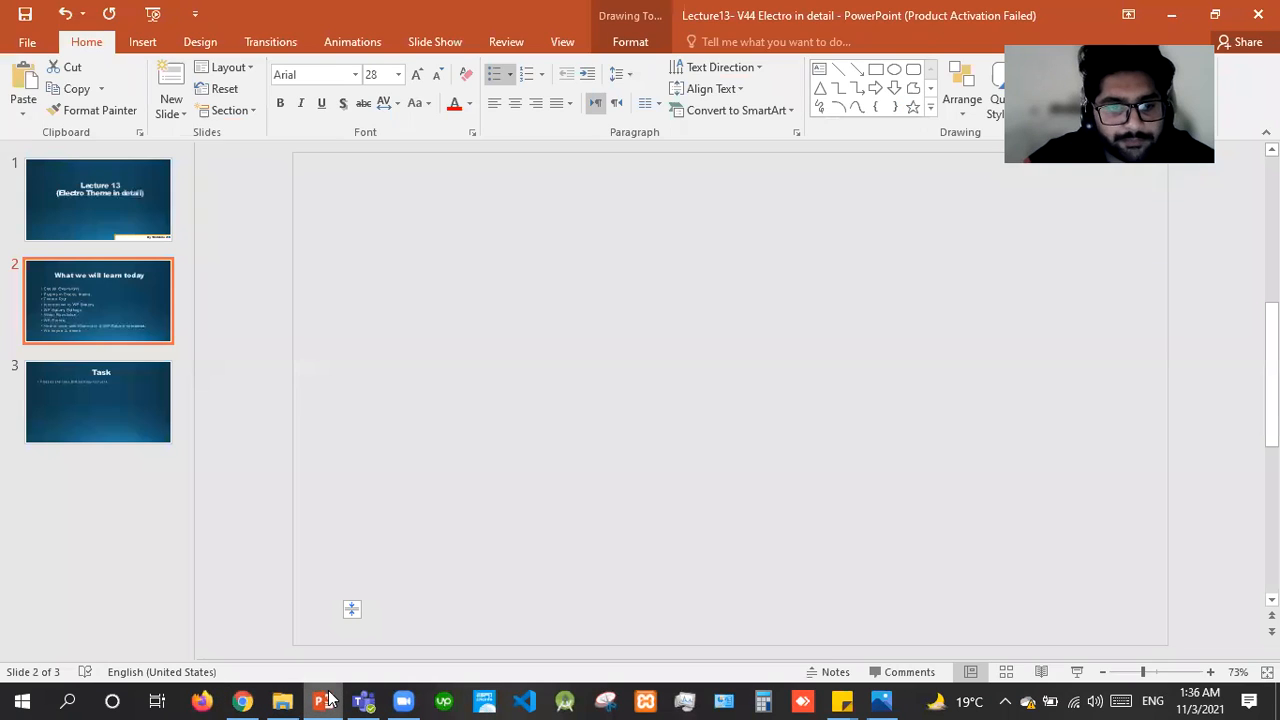
click(332, 699)
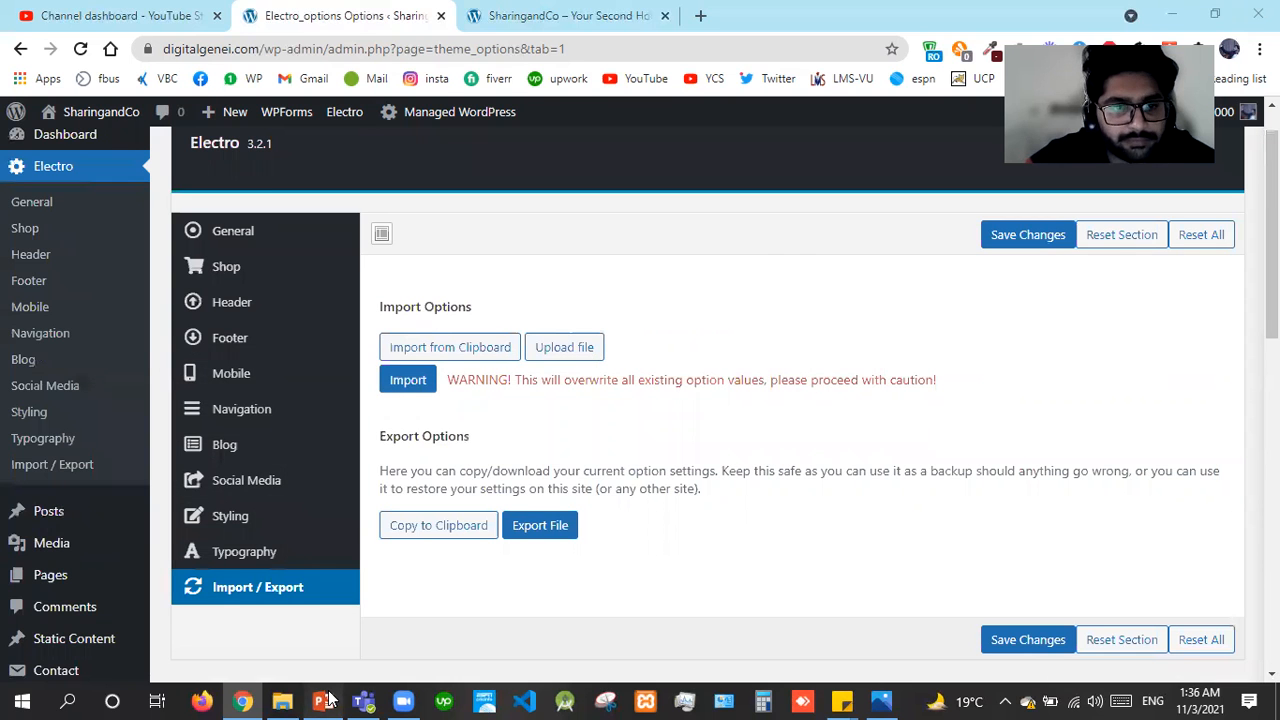
click(334, 699)
click(476, 362)
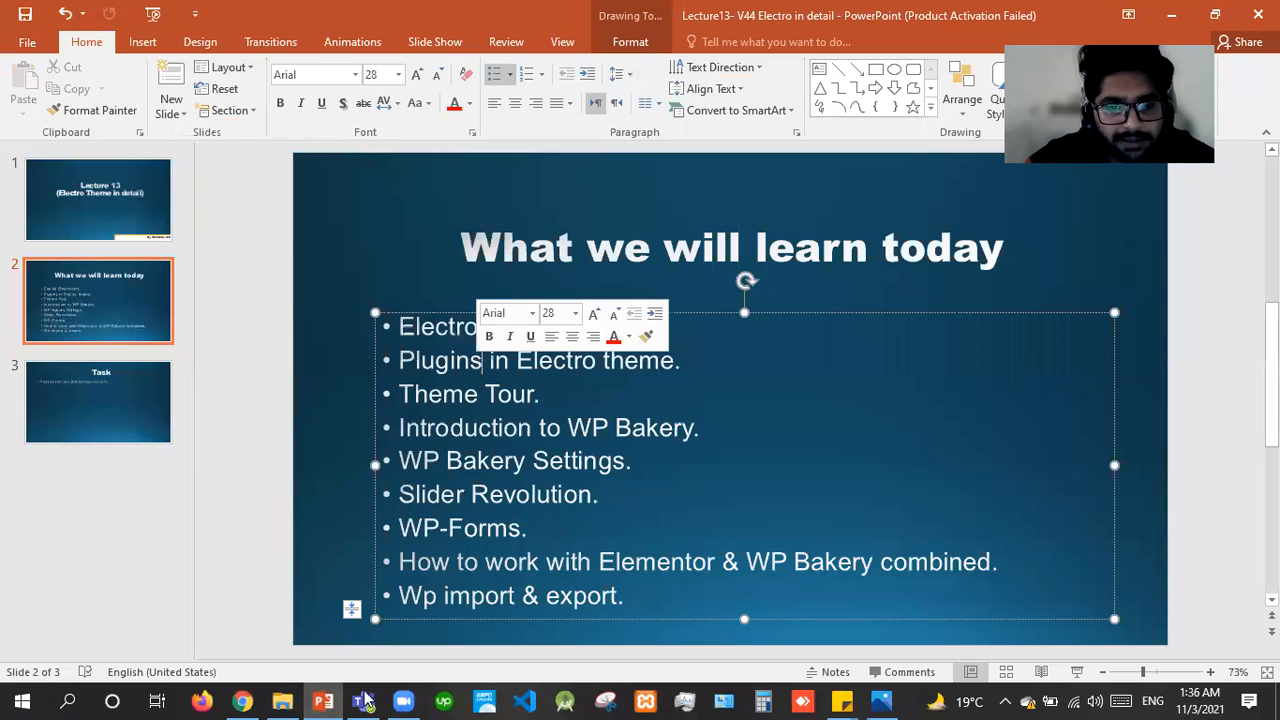
click(320, 699)
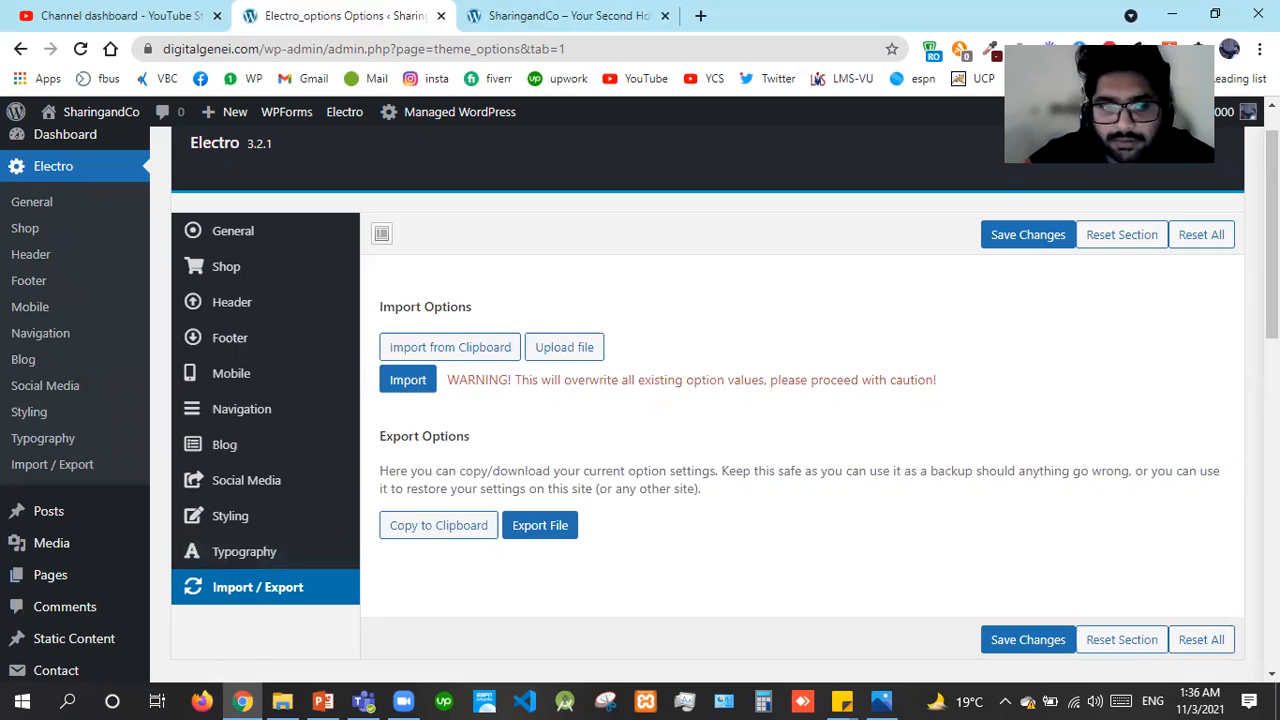
Go to Plugins > Installed Plugins from the admin sidebar
scroll(691, 310, down, 5)
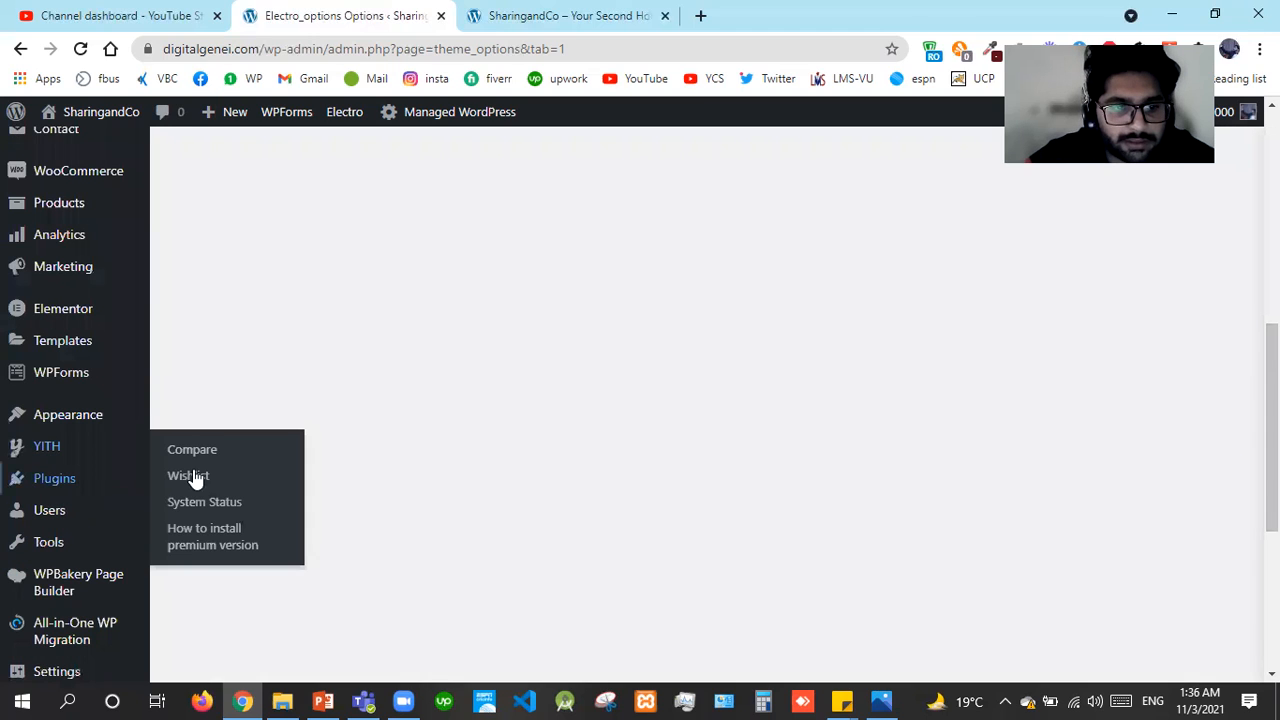
click(197, 483)
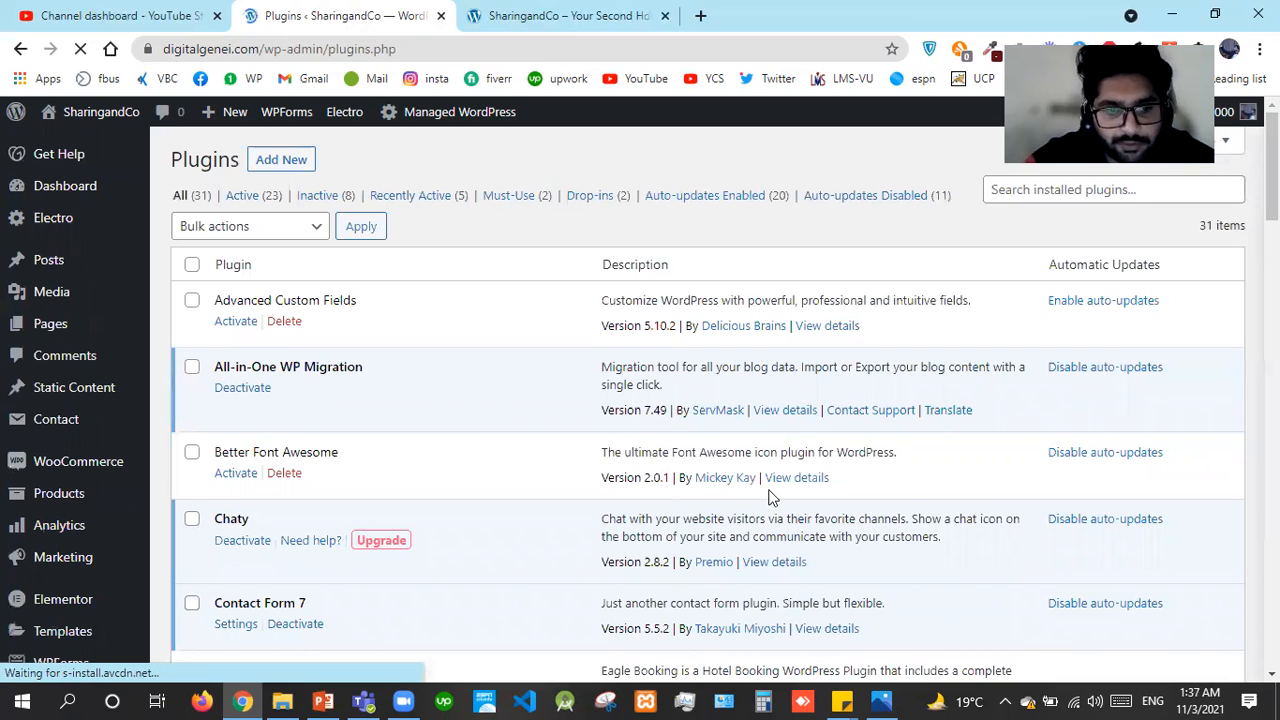
Scroll through the installed plugins, highlighting the All-in-One WP Migration name
scroll(700, 400, down, 2)
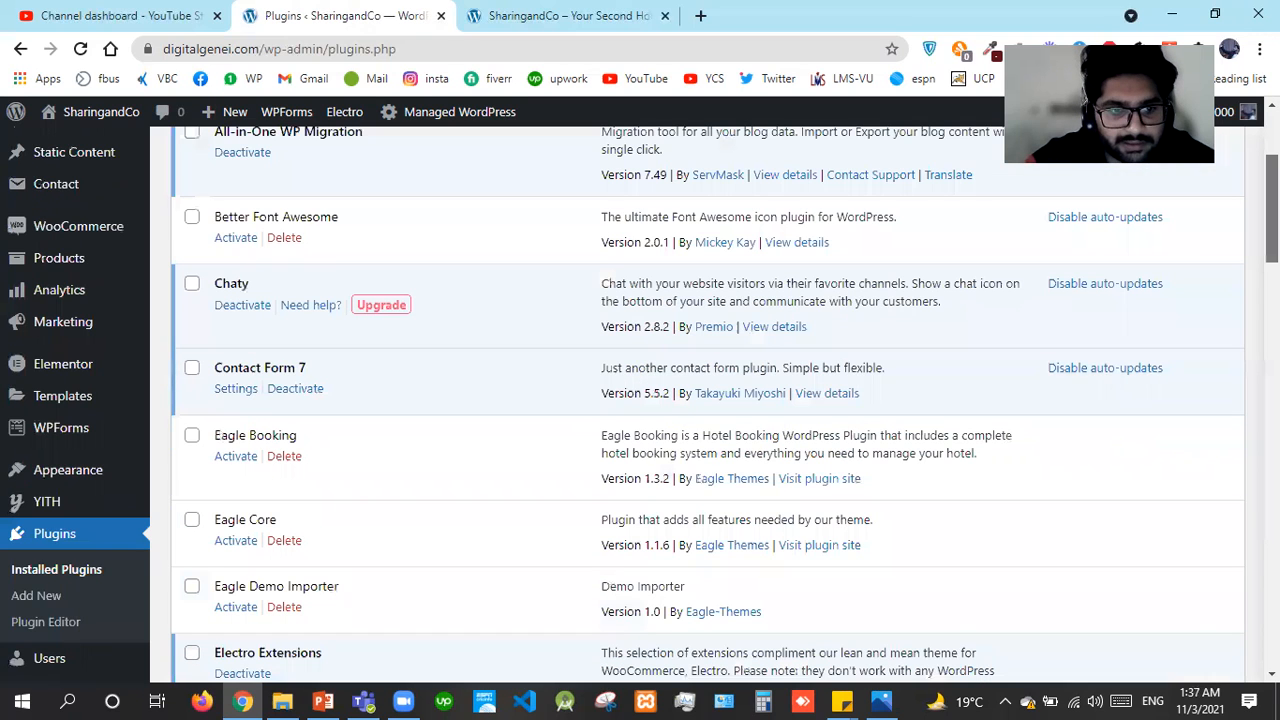
scroll(540, 380, up, 2)
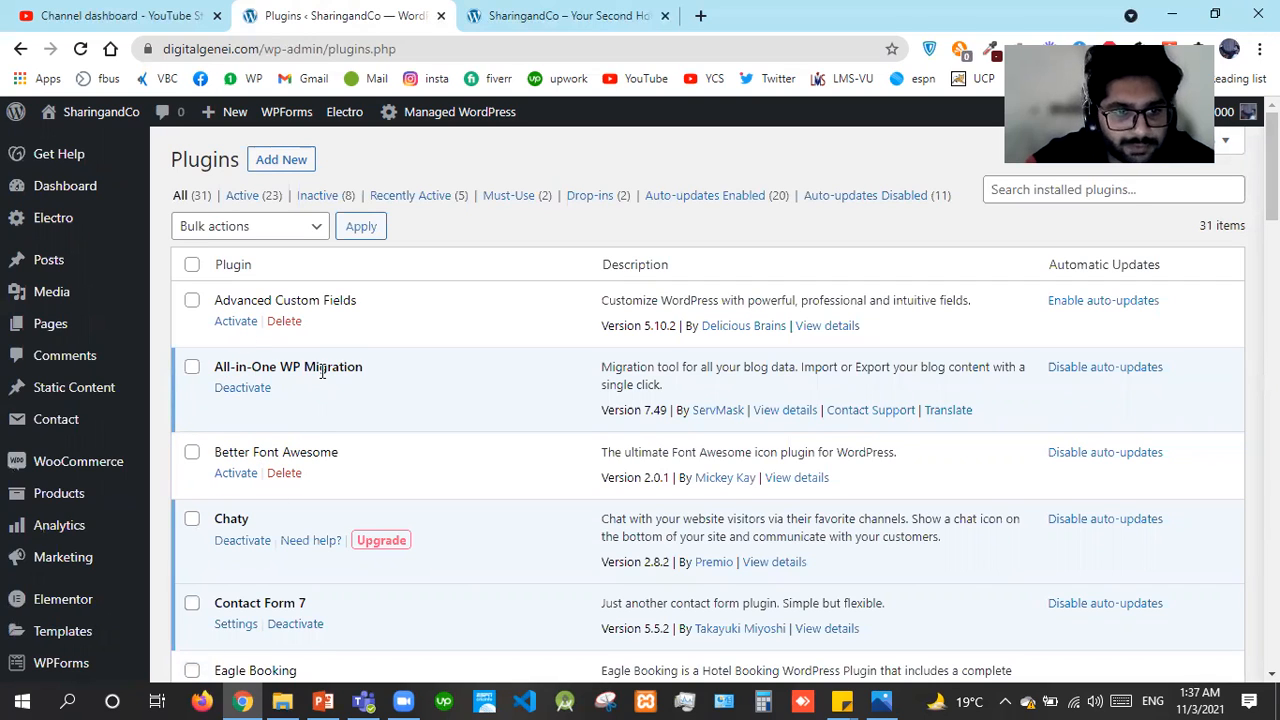
triple_click(288, 367)
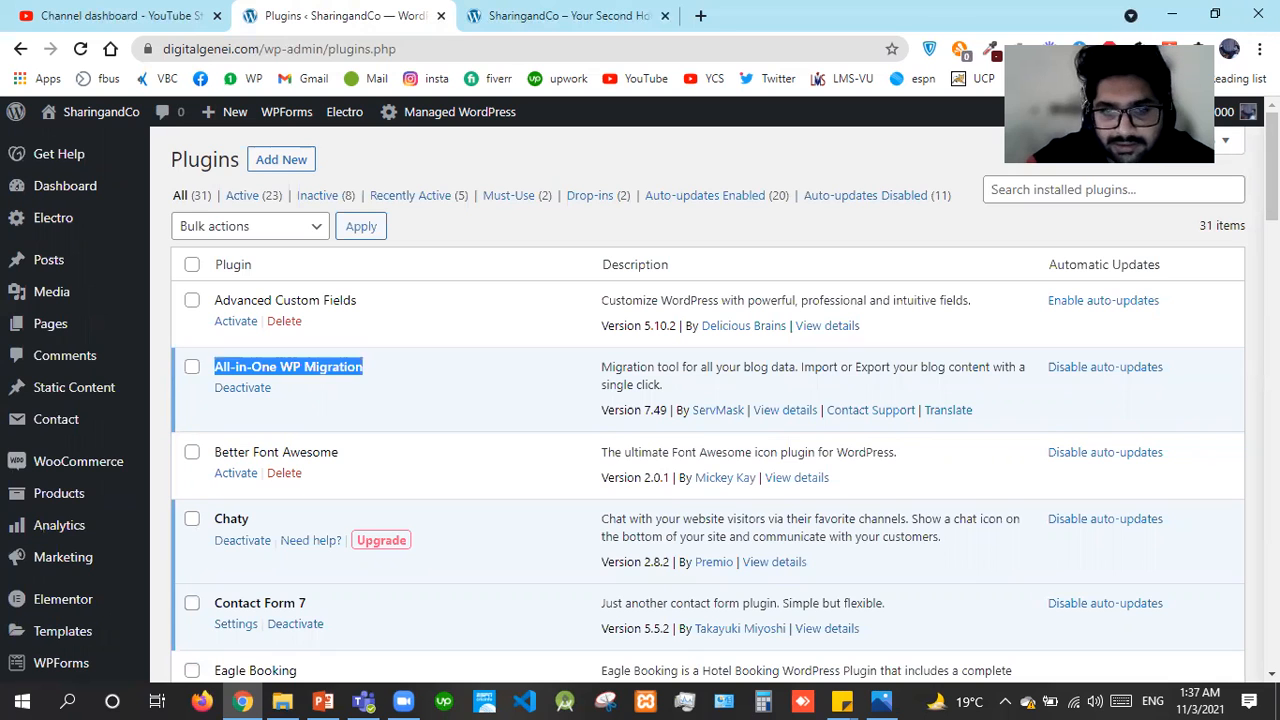
scroll(700, 400, down, 2)
scroll(700, 400, down, 2)
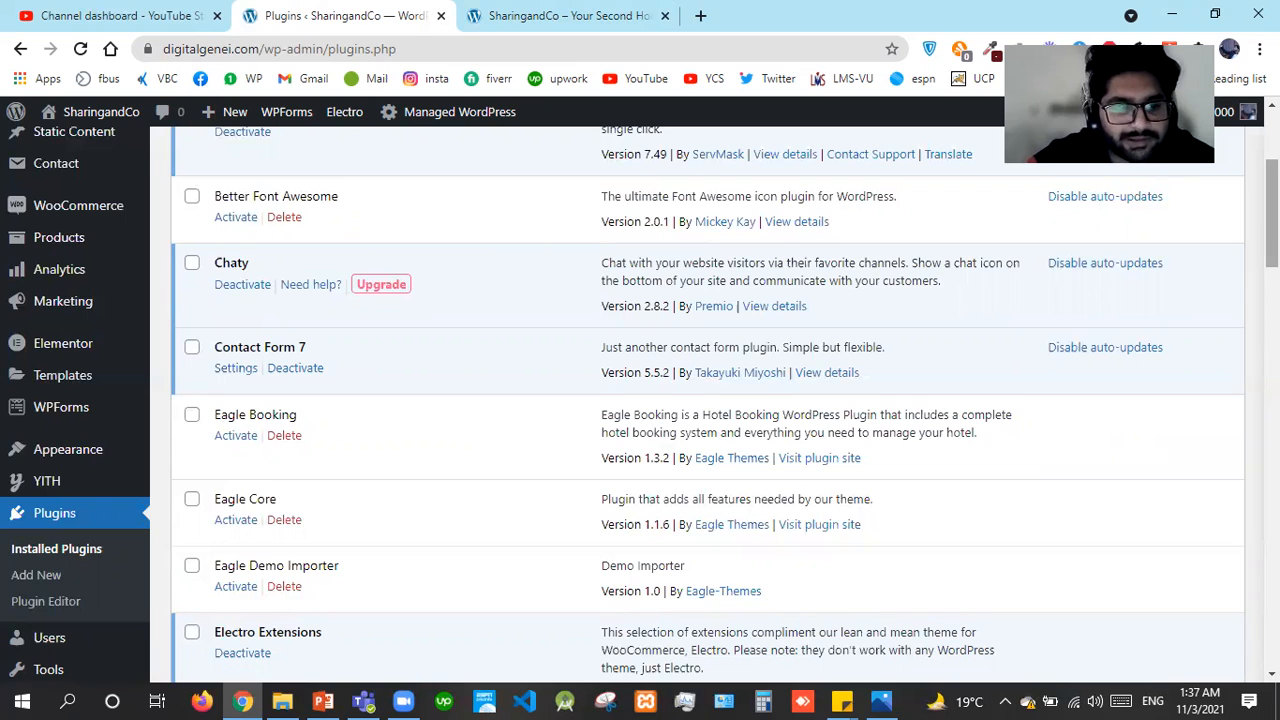
scroll(341, 324, down, 3)
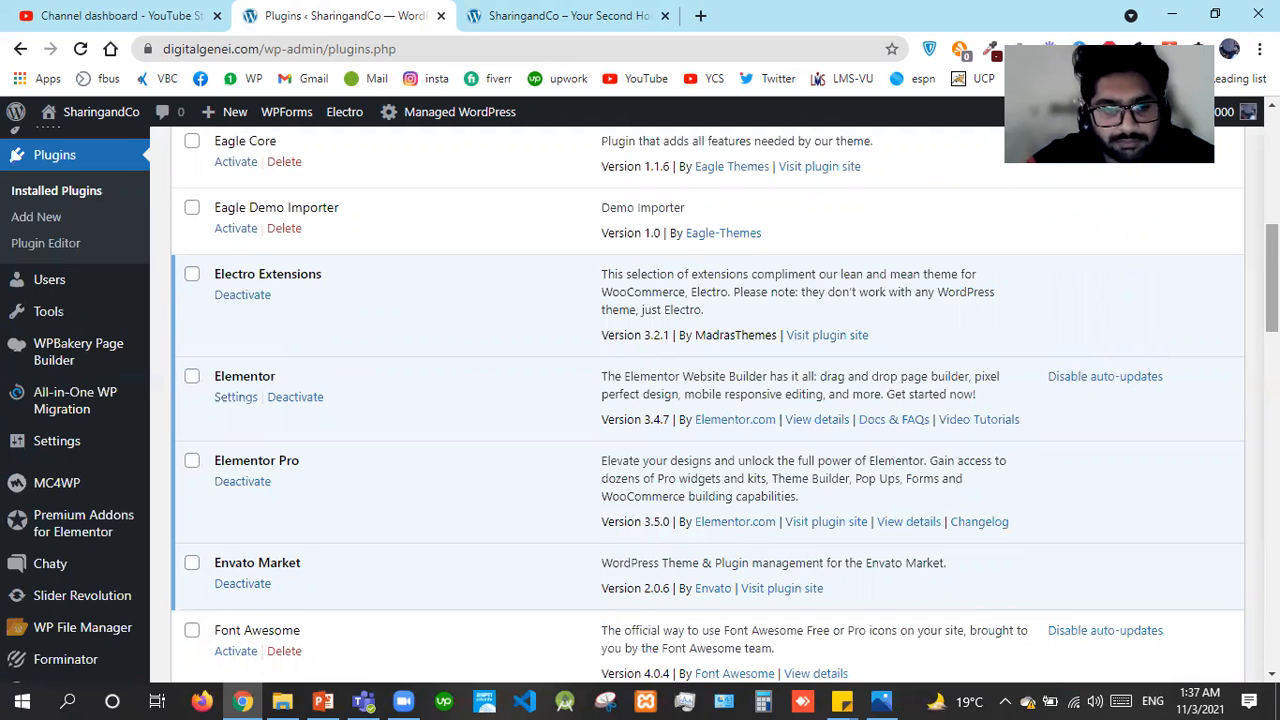
scroll(557, 500, down, 2)
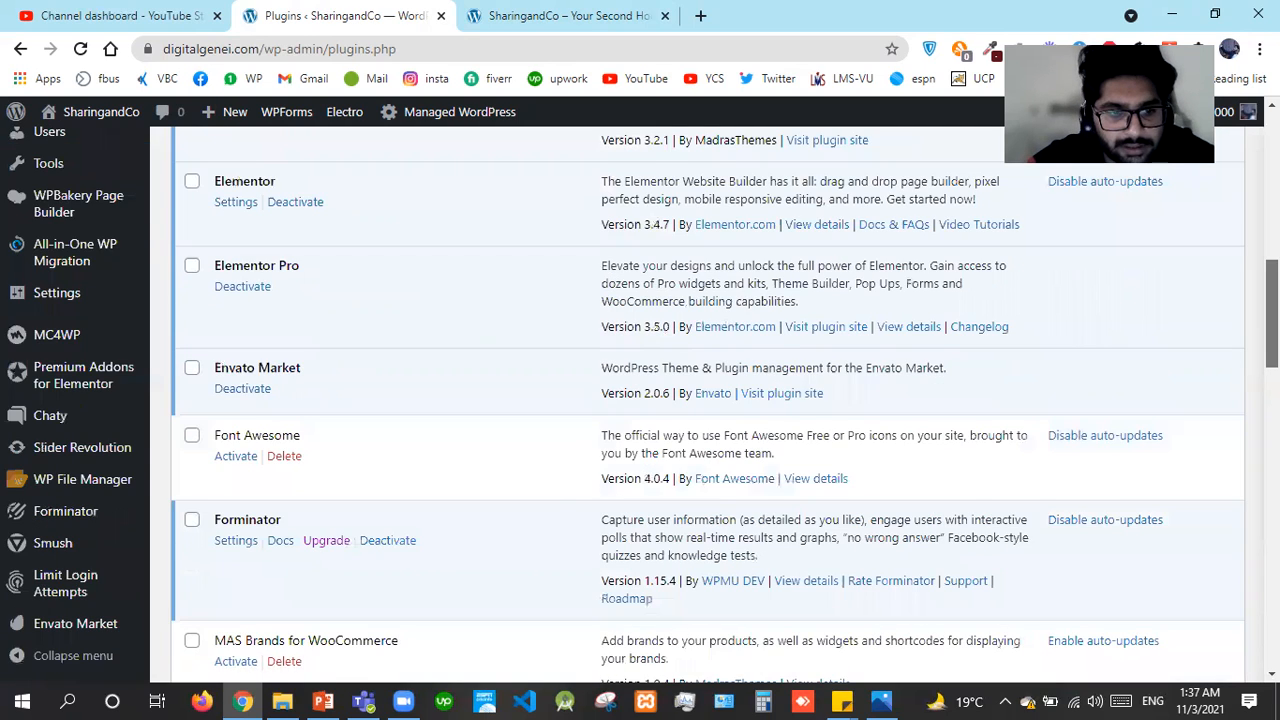
scroll(237, 514, down, 1)
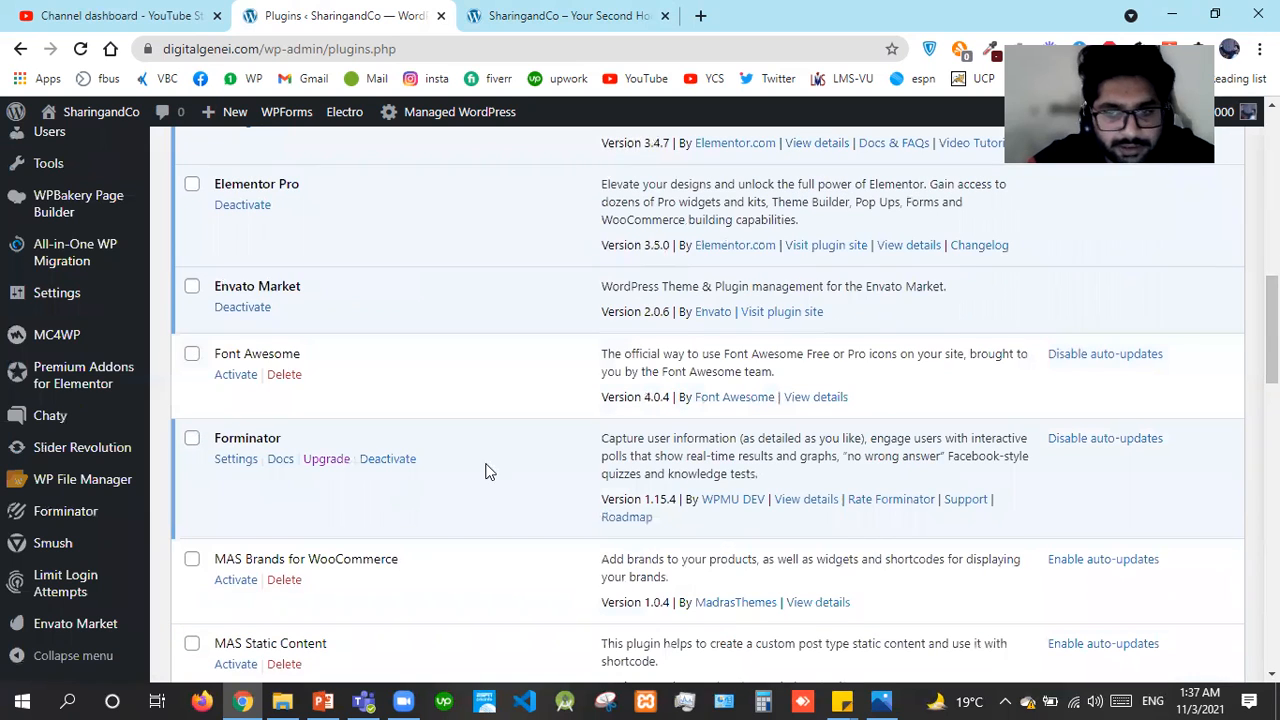
scroll(463, 390, down, 3)
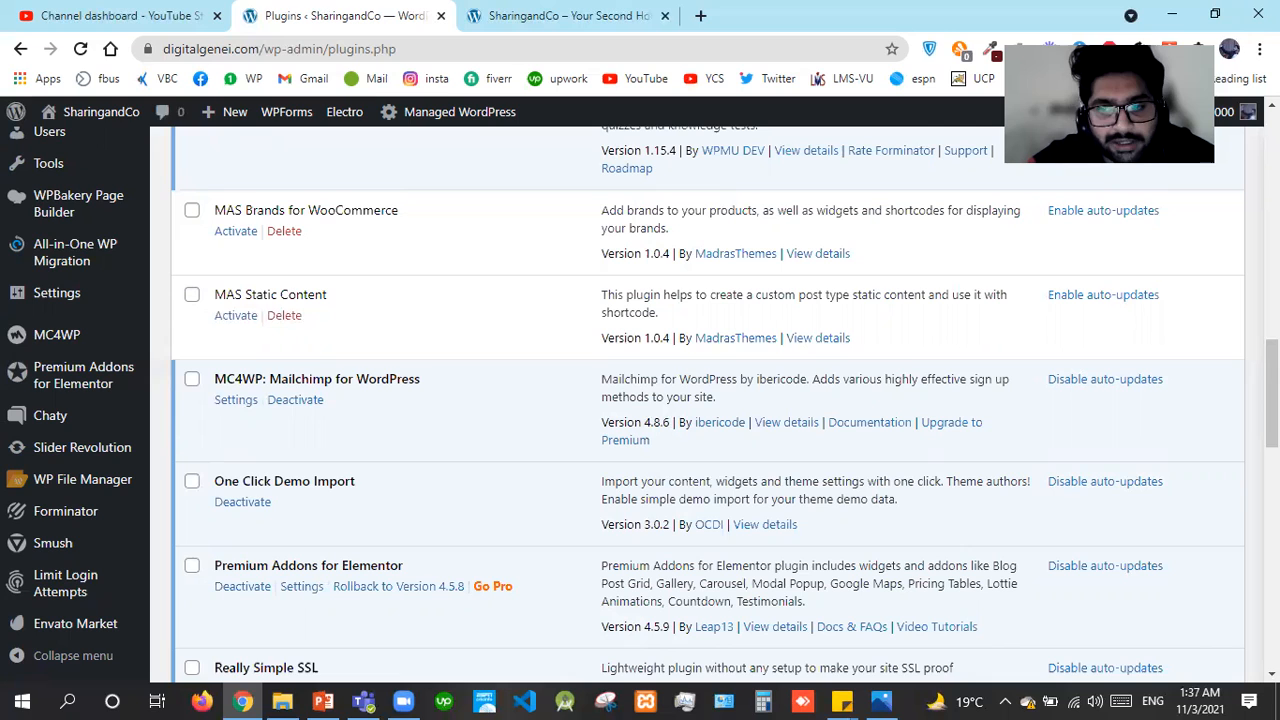
scroll(1272, 400, down, 1)
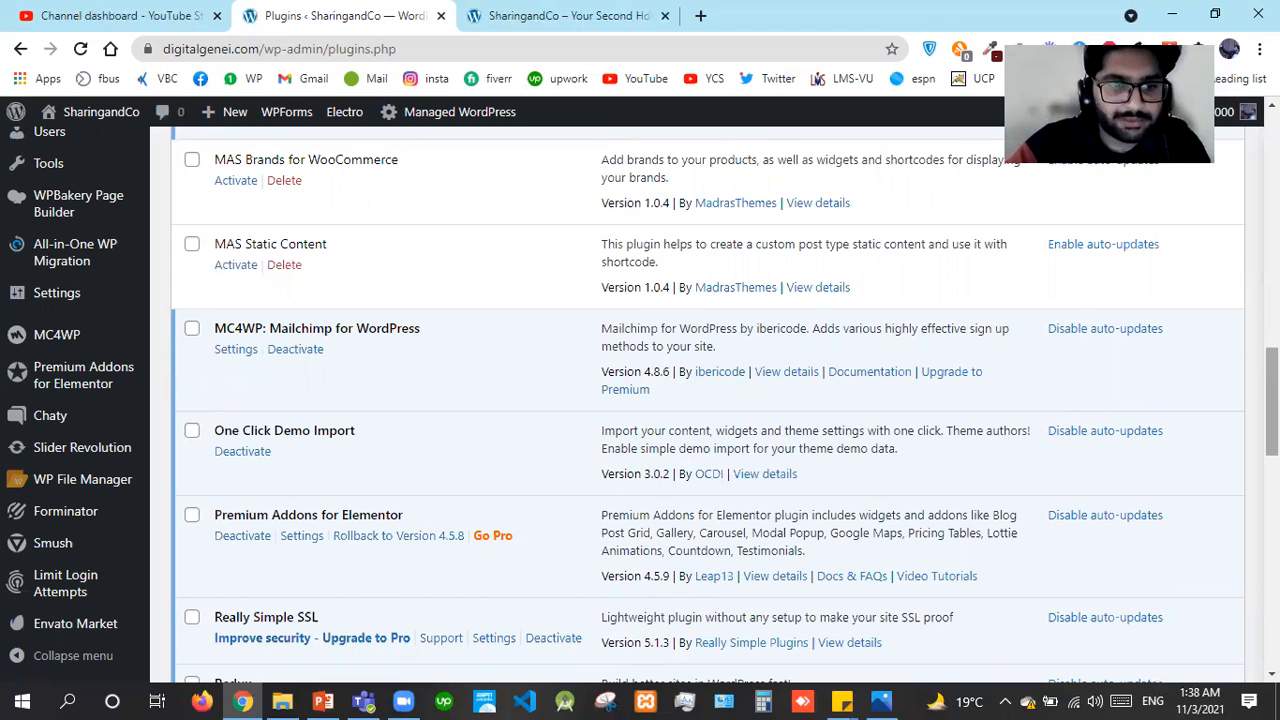
scroll(707, 400, down, 3)
scroll(503, 386, down, 1)
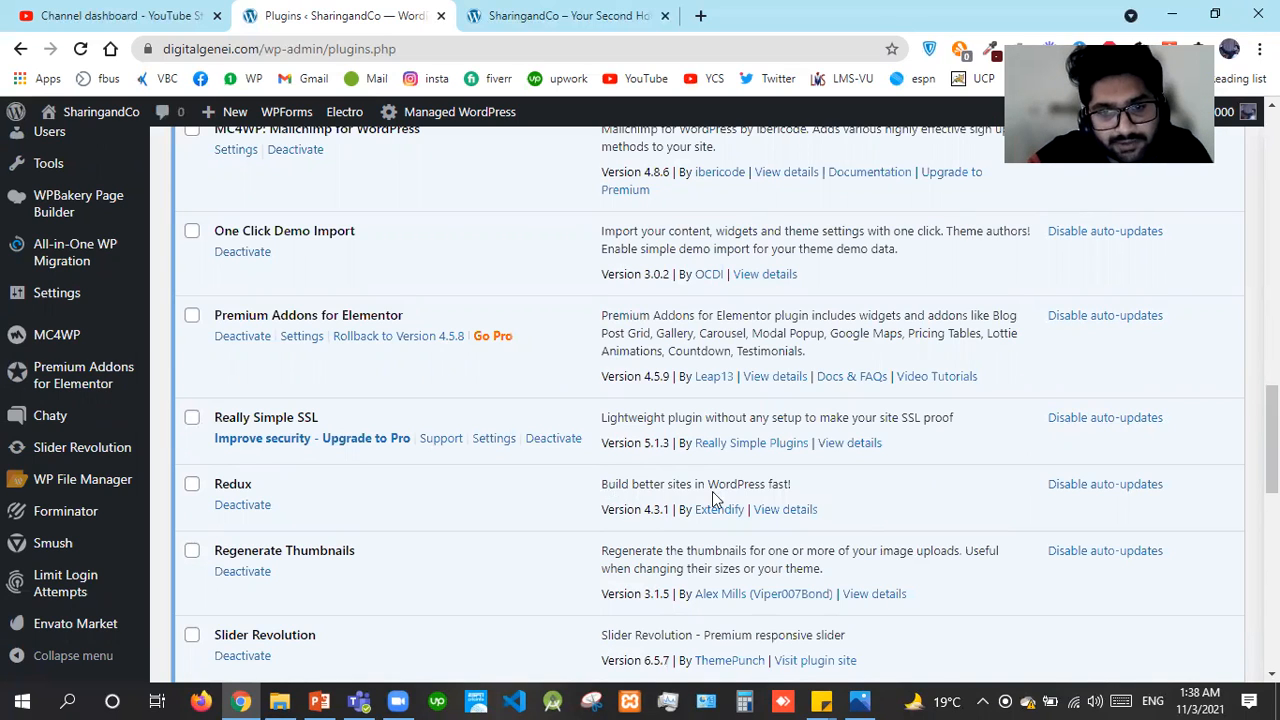
Highlight the Redux plugin's description, scroll to the list's end, then show the PowerPoint slides
drag(603, 489, 781, 510)
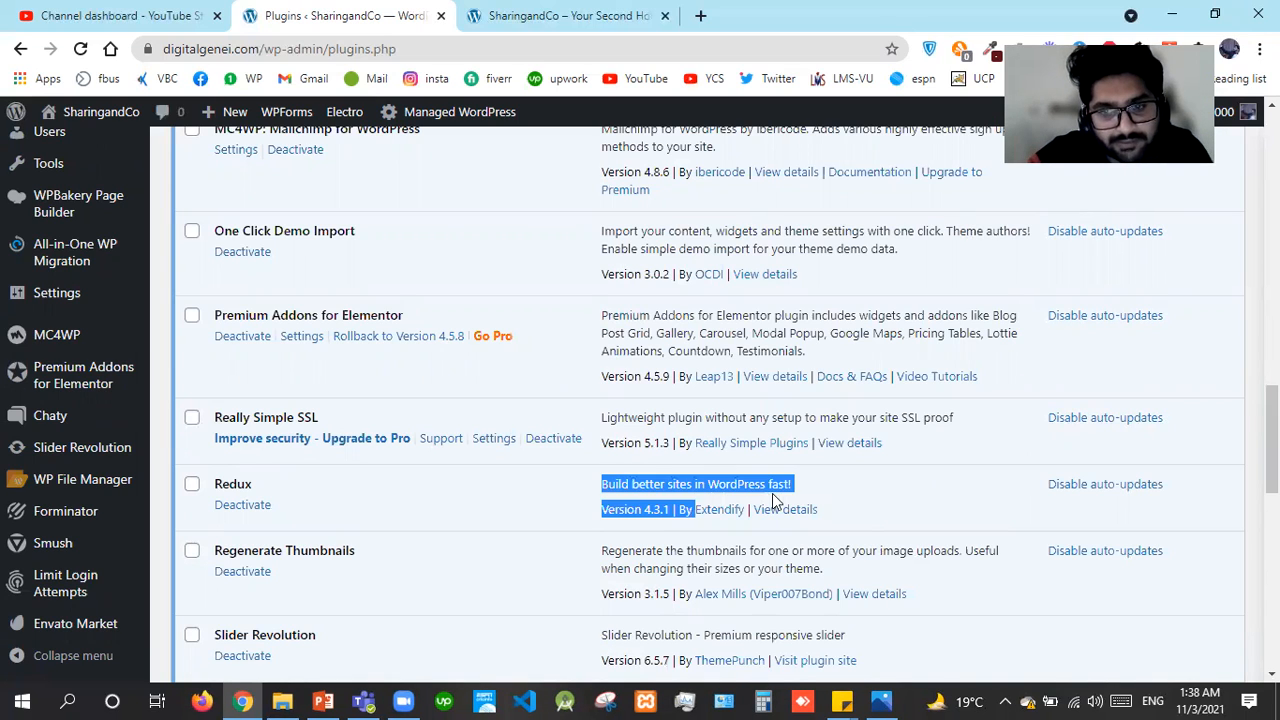
click(269, 474)
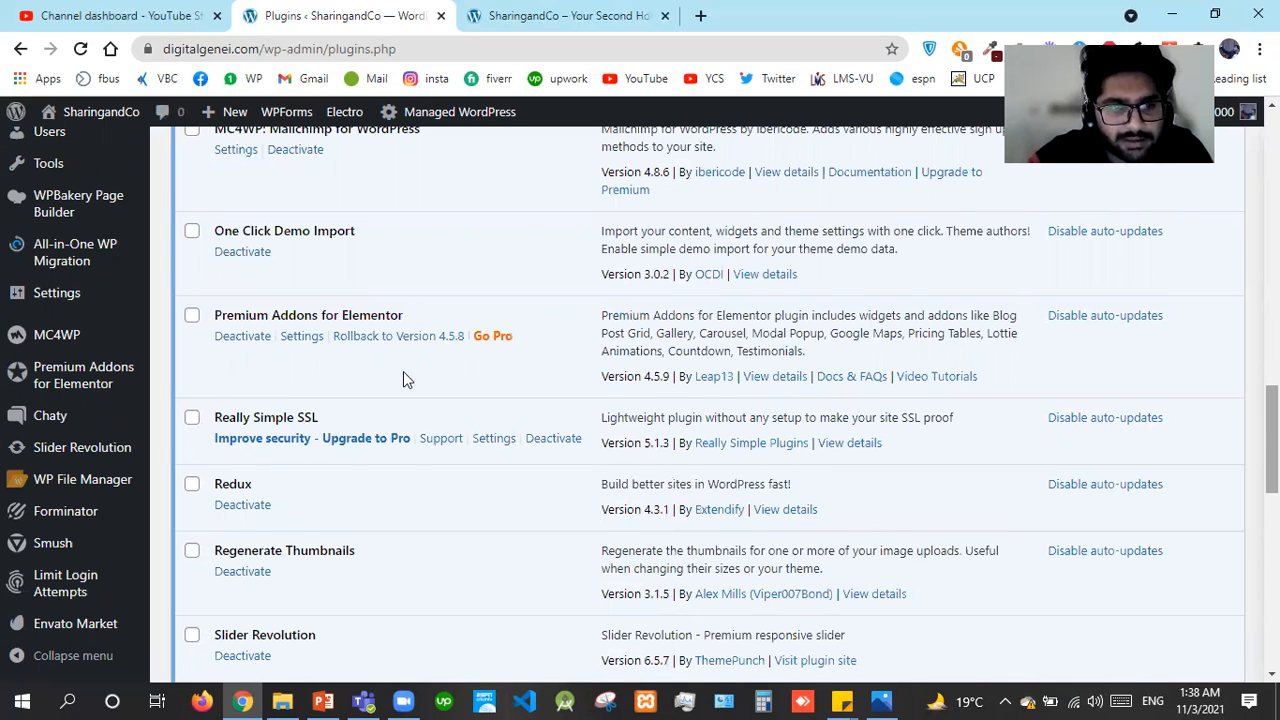
scroll(403, 378, down, 3)
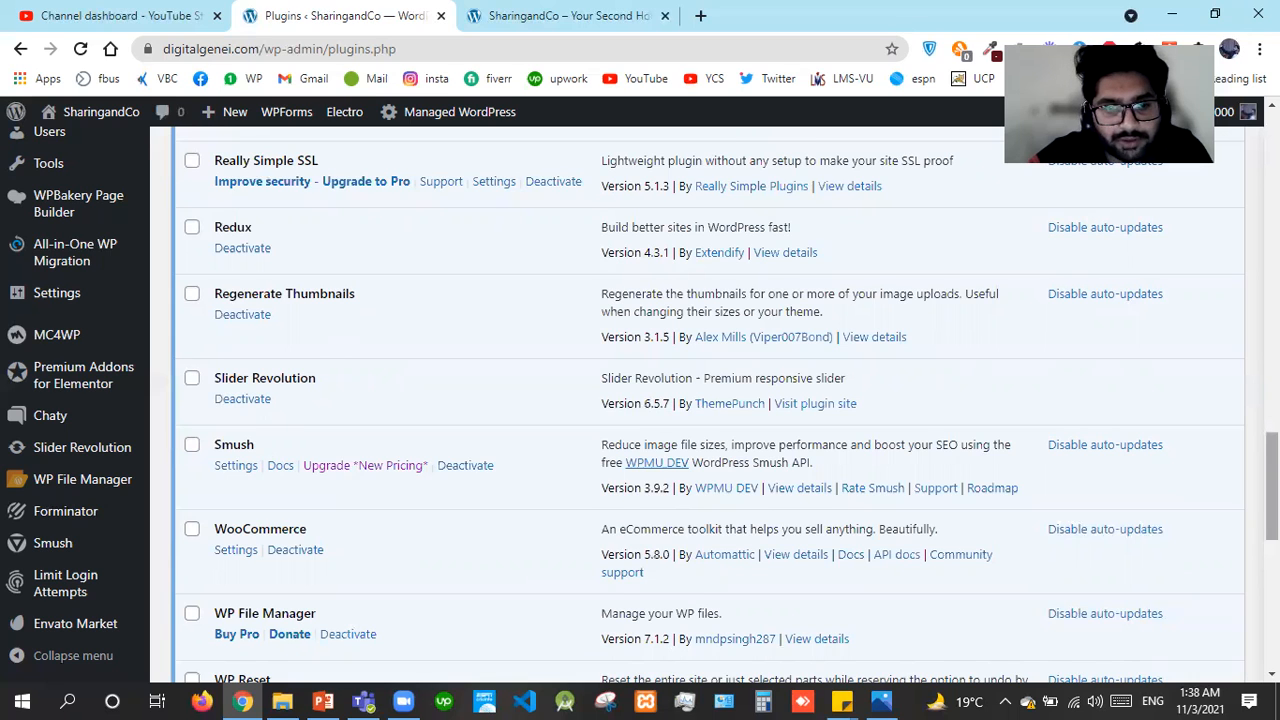
scroll(366, 366, down, 2)
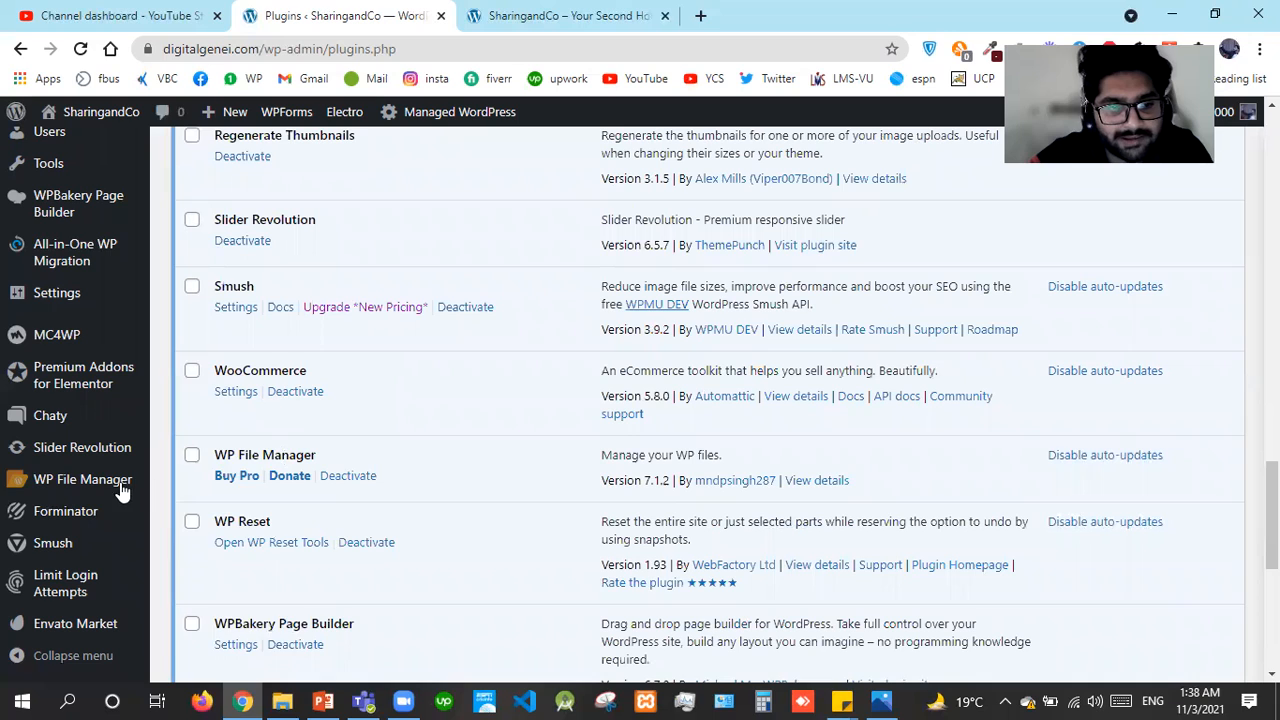
mouse_move(120, 486)
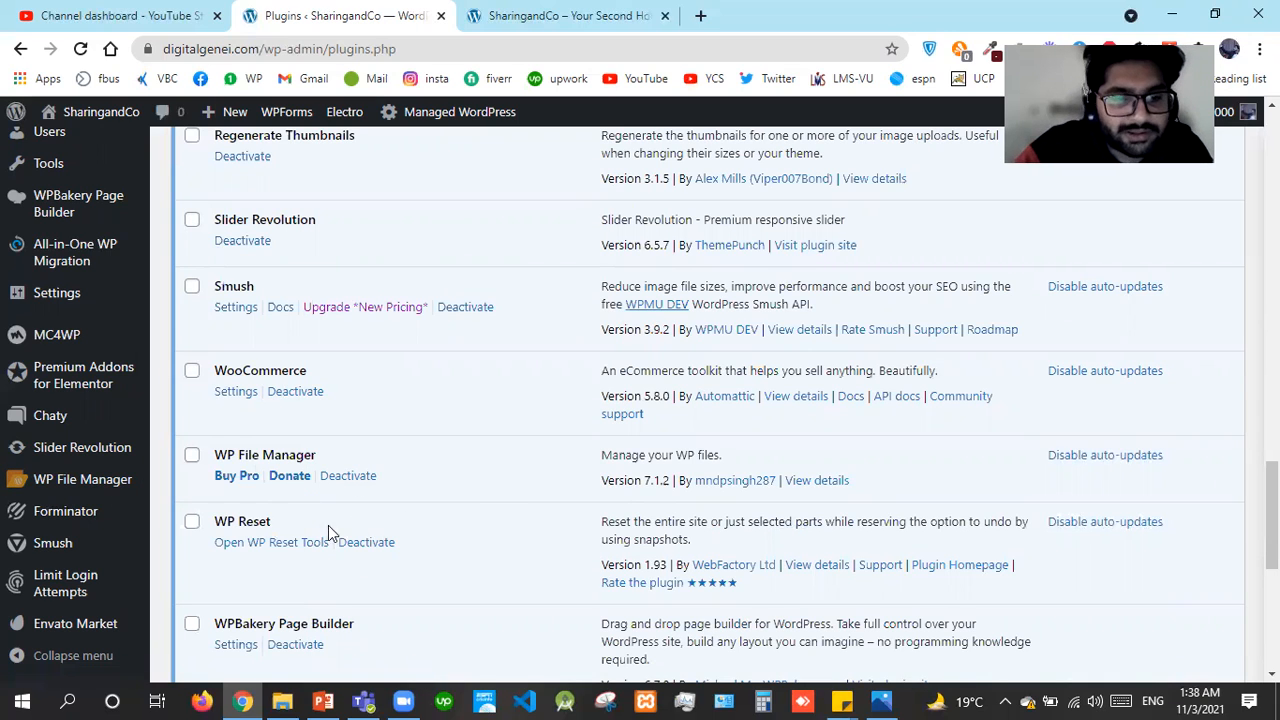
drag(1272, 520, 1272, 570)
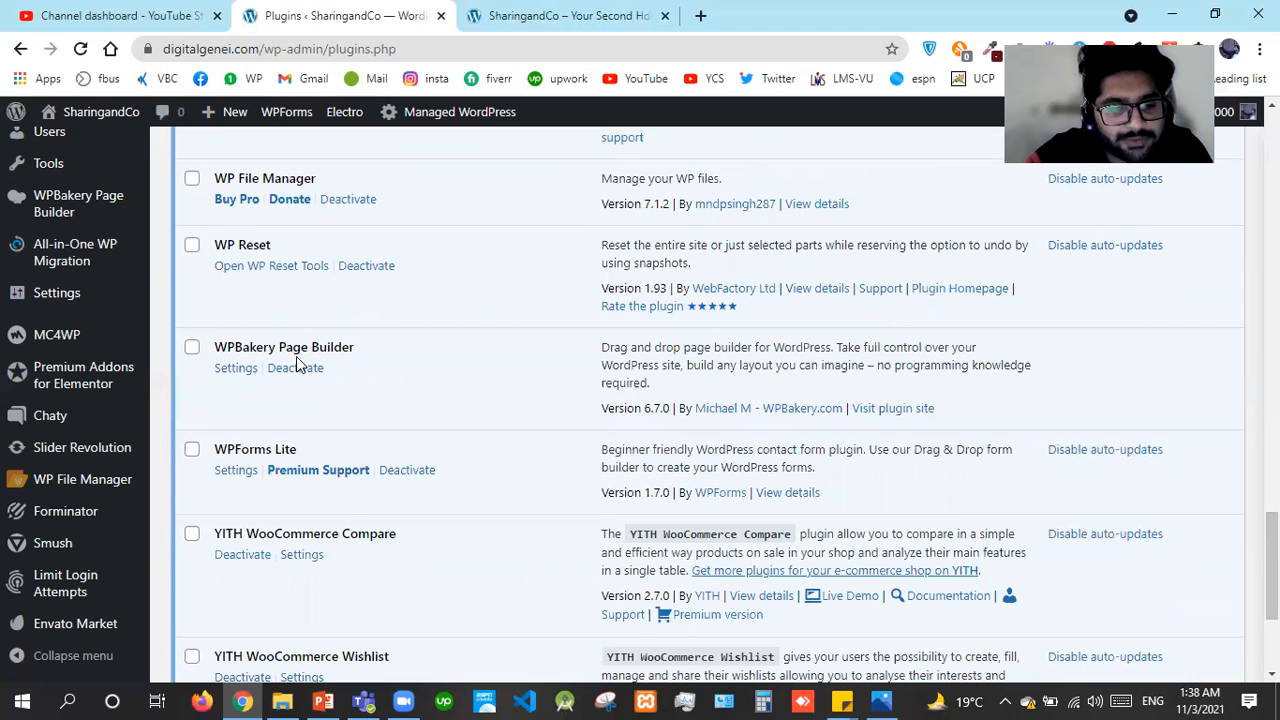
drag(1272, 590, 1272, 638)
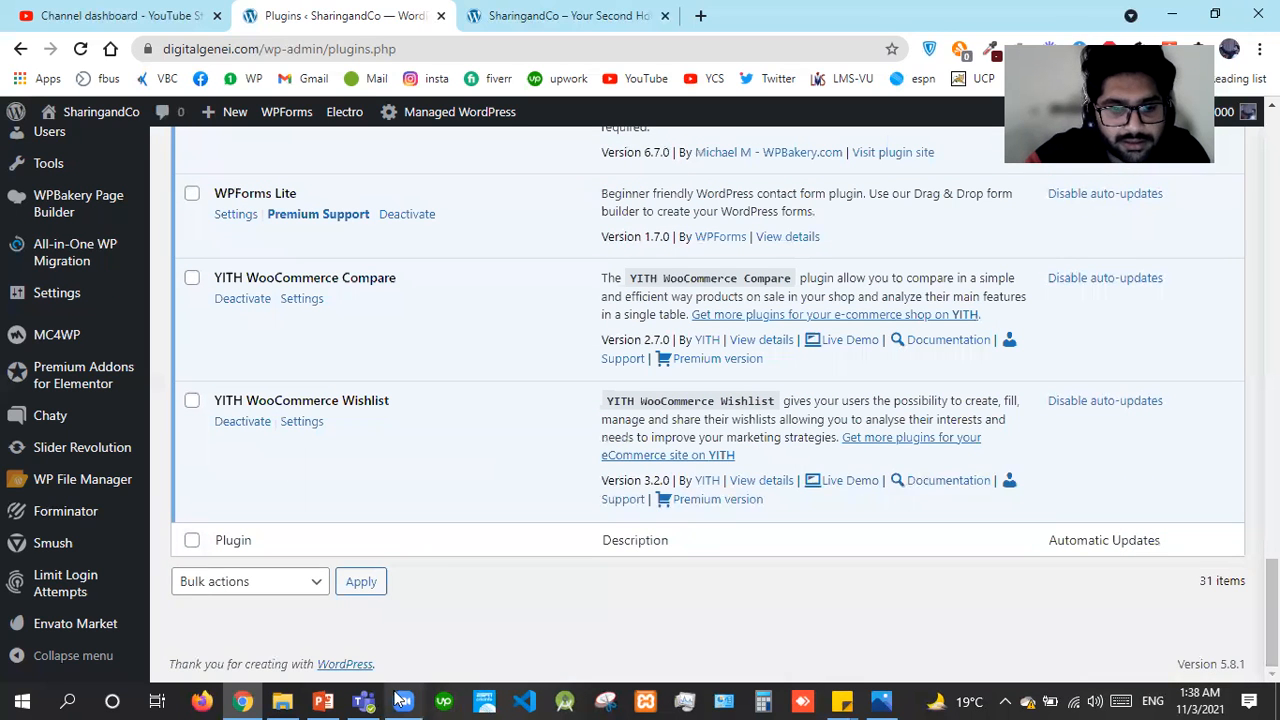
click(322, 700)
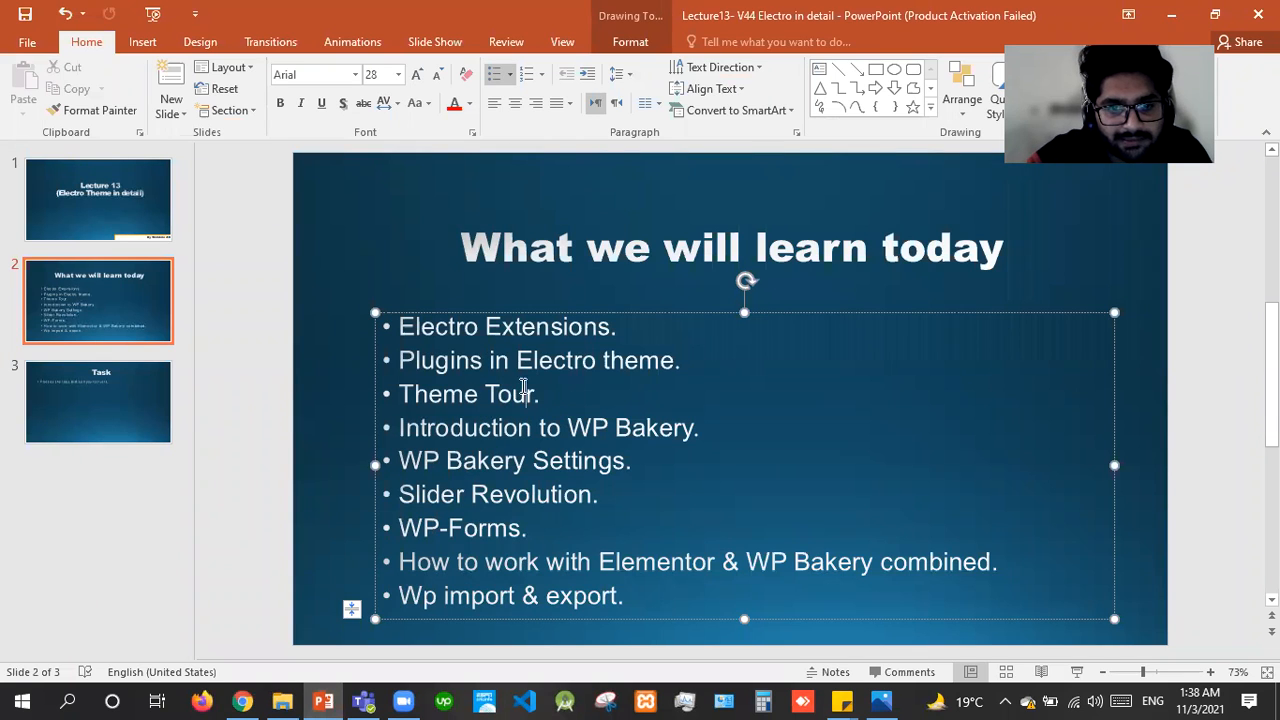
Delete the 'Theme Tour.' bullet from slide 2's outline, then return to the plugins page
drag(536, 396, 418, 378)
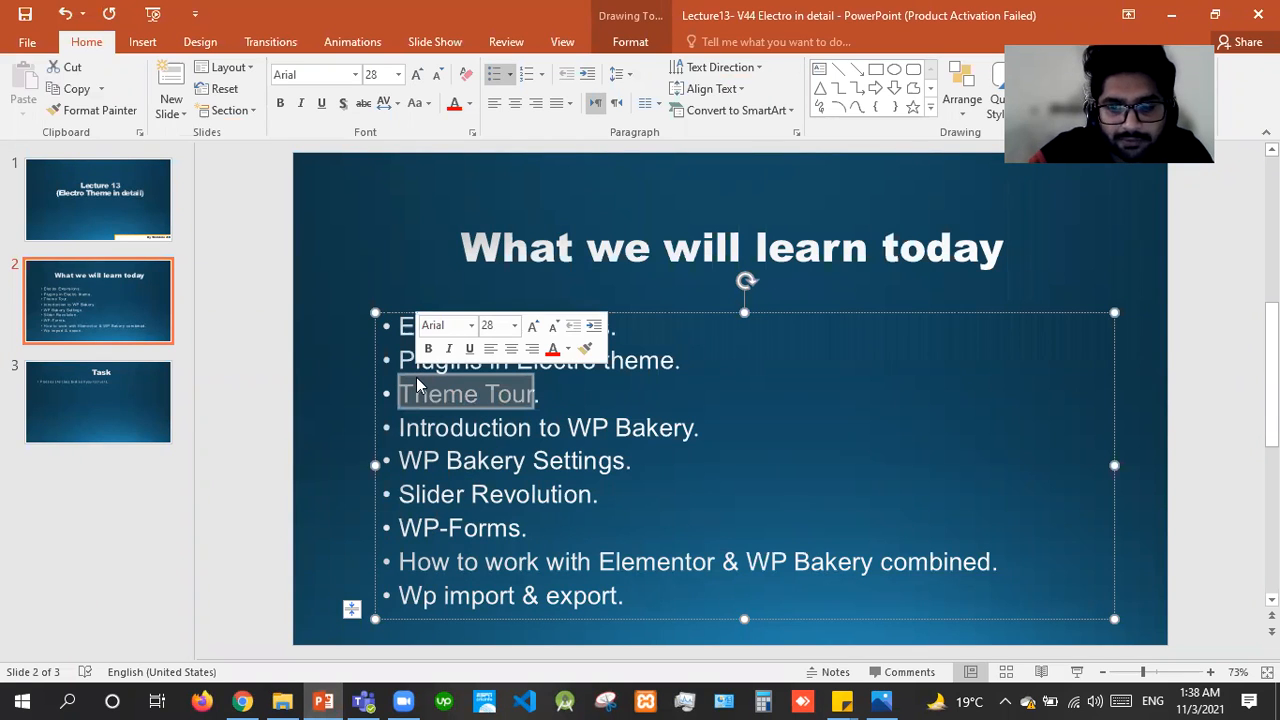
key(BackSpace)
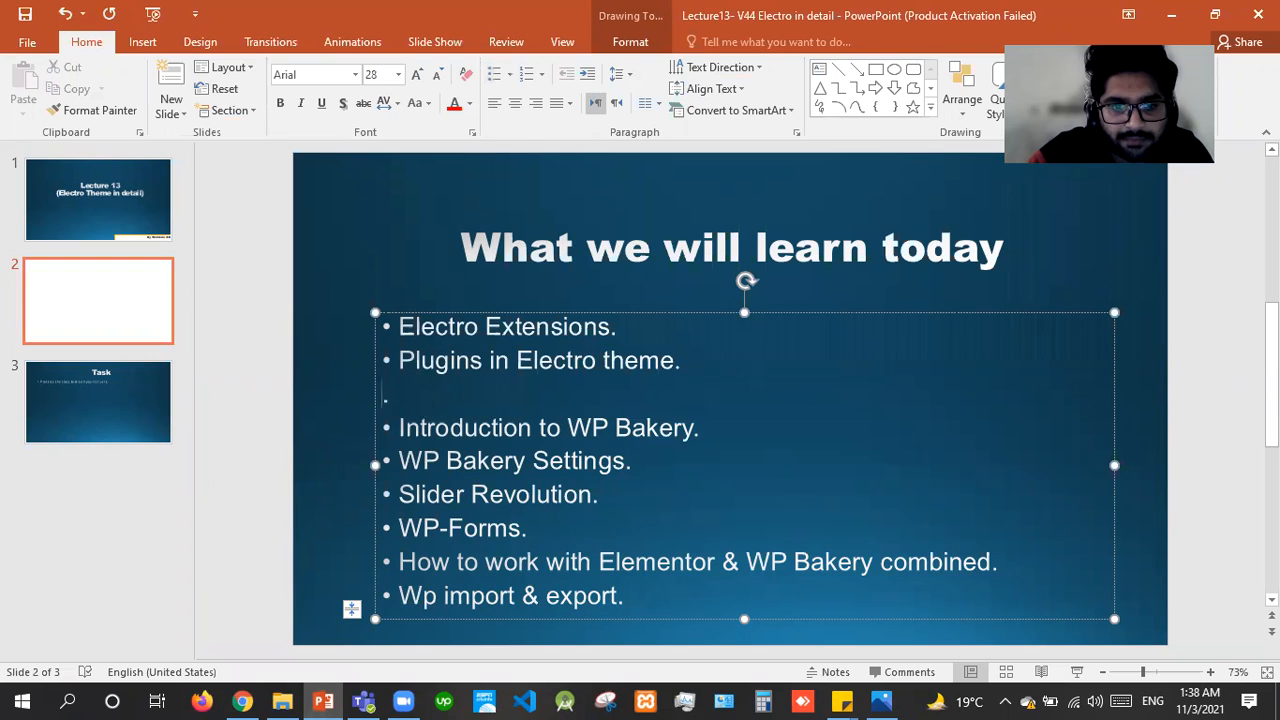
key(BackSpace)
key(BackSpace)
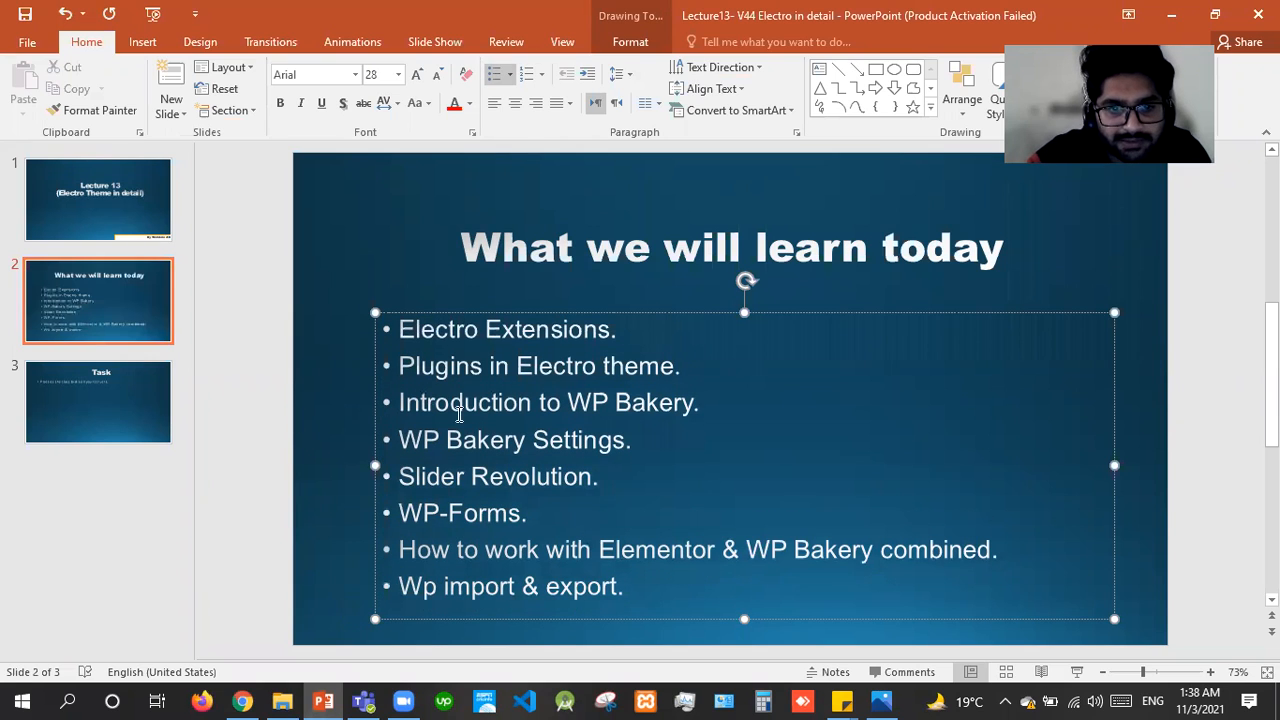
drag(402, 402, 654, 432)
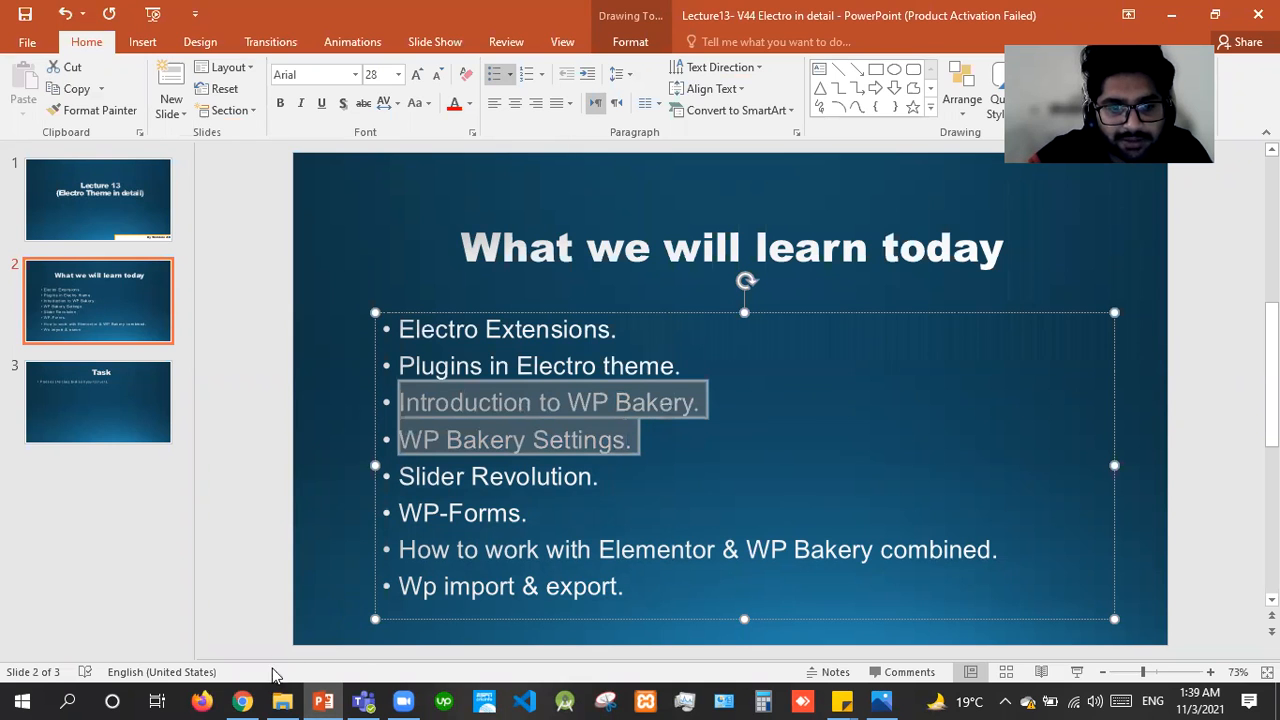
click(243, 700)
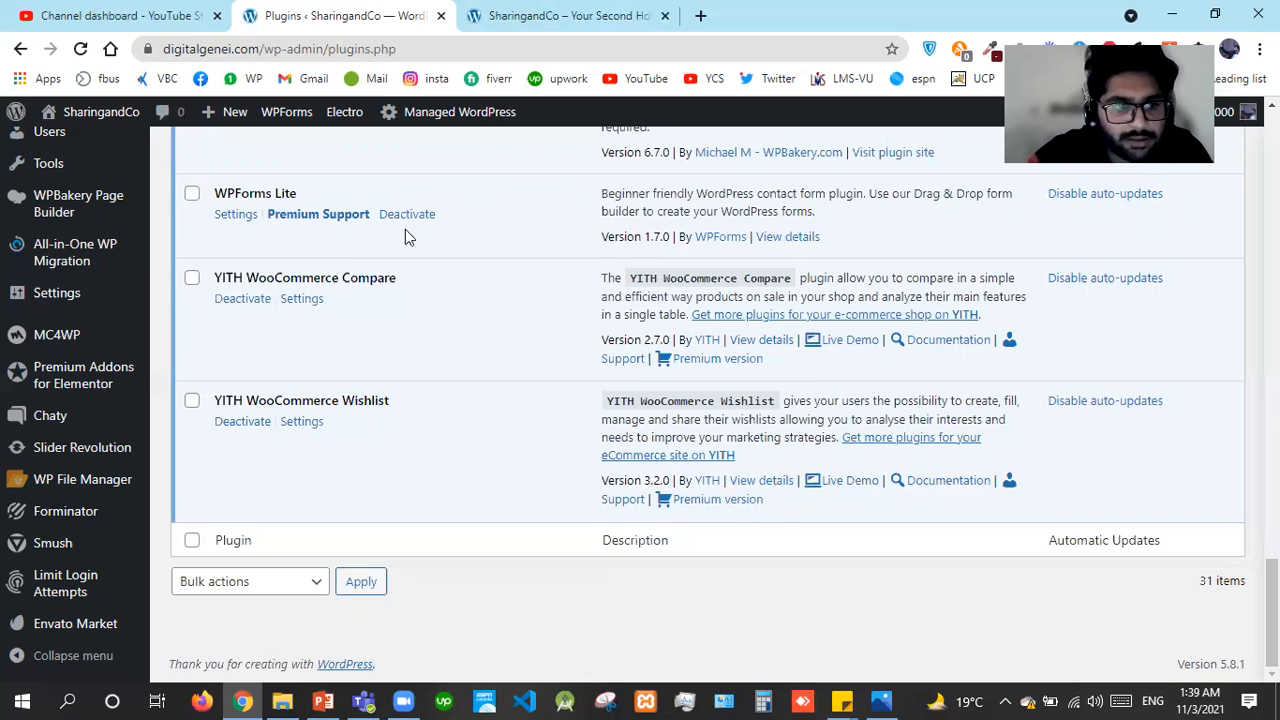
Open WPBakery Page Builder General Settings in a new tab placed beside the Plugins tab
mouse_move(78, 215)
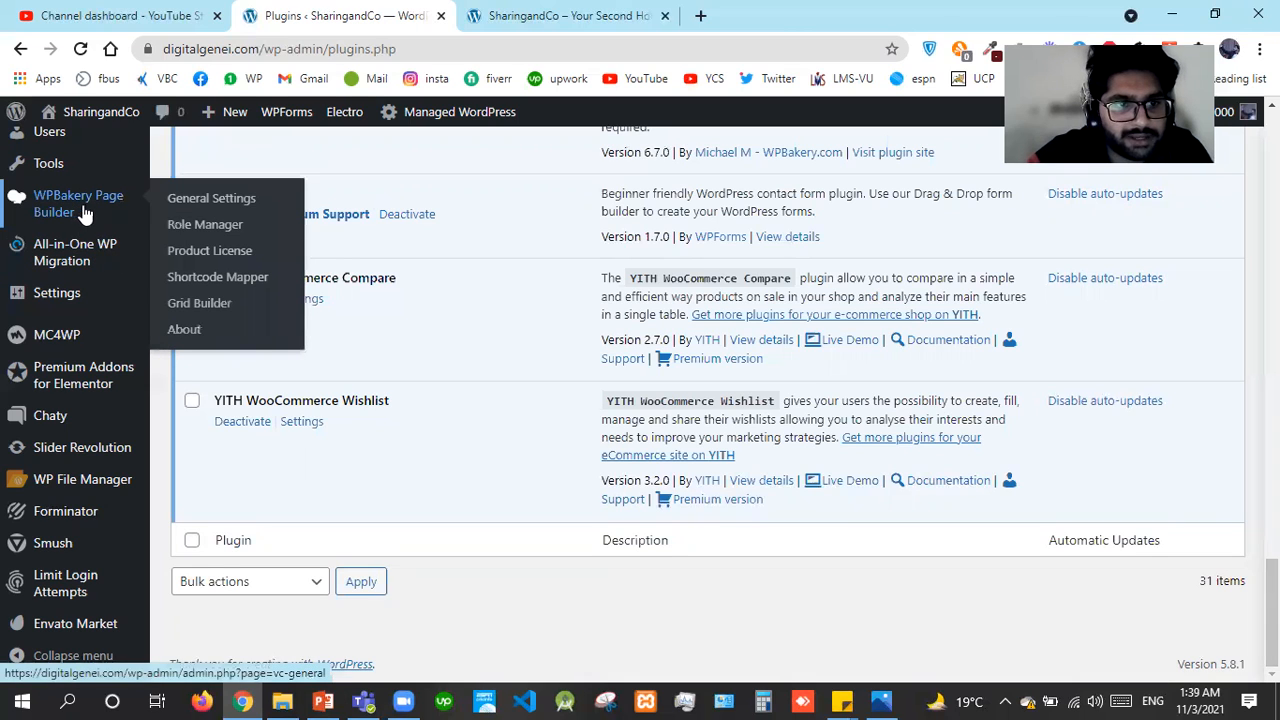
right_click(192, 207)
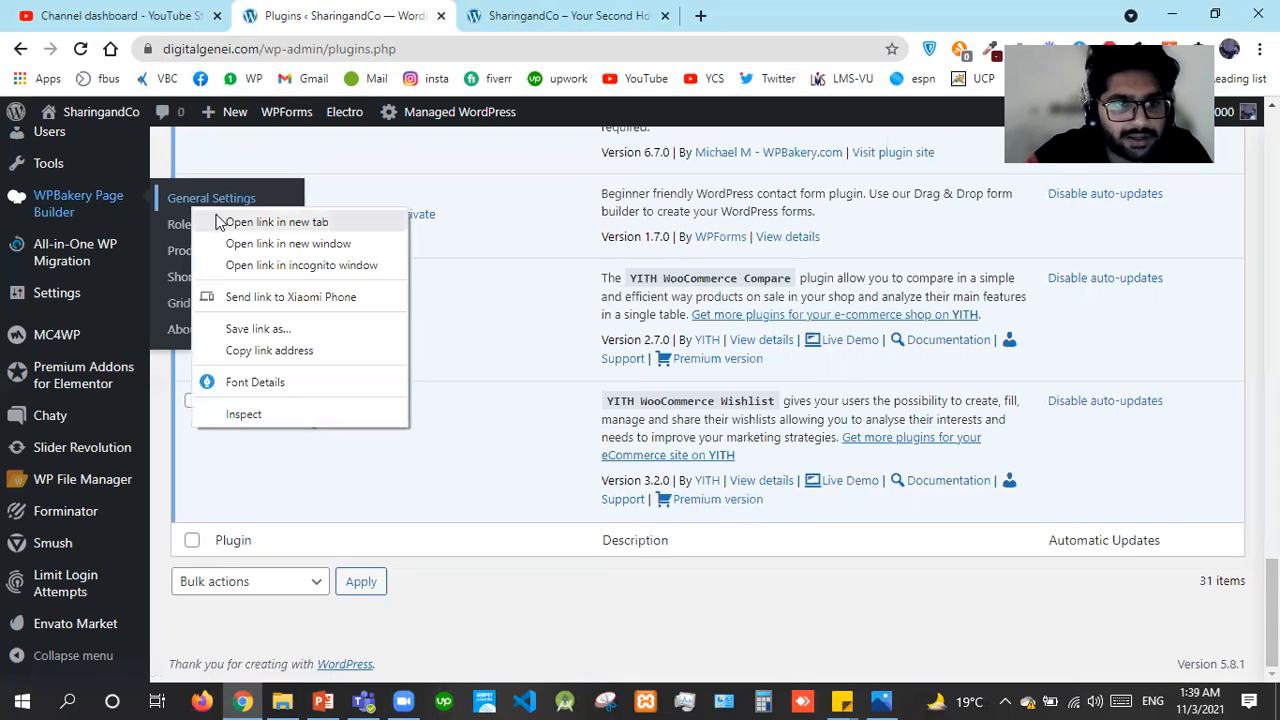
click(270, 222)
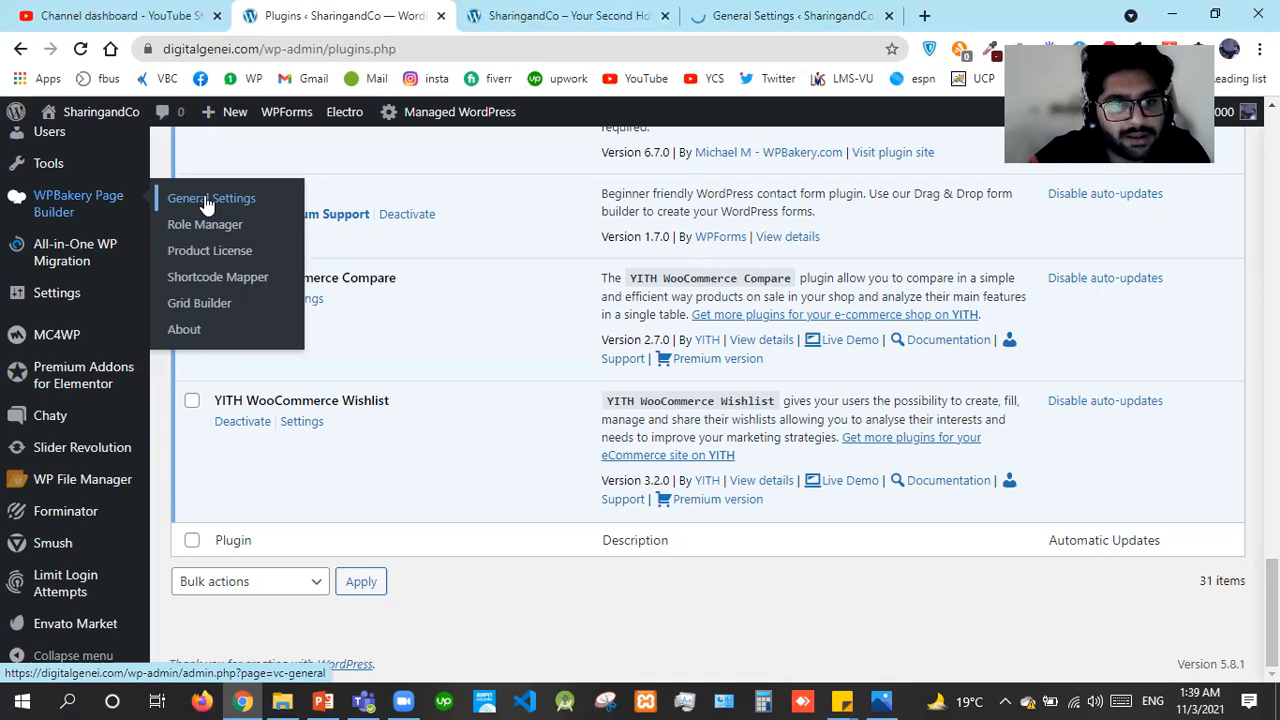
drag(757, 8, 600, 8)
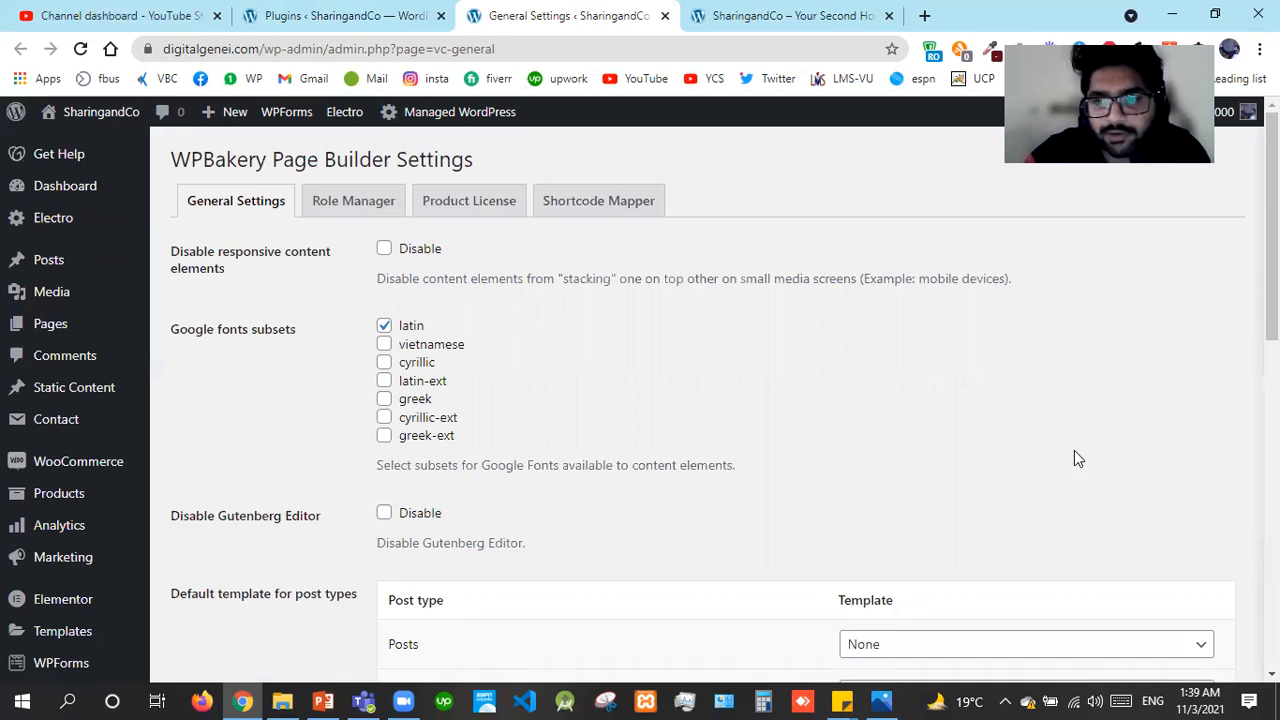
drag(1271, 308, 1271, 410)
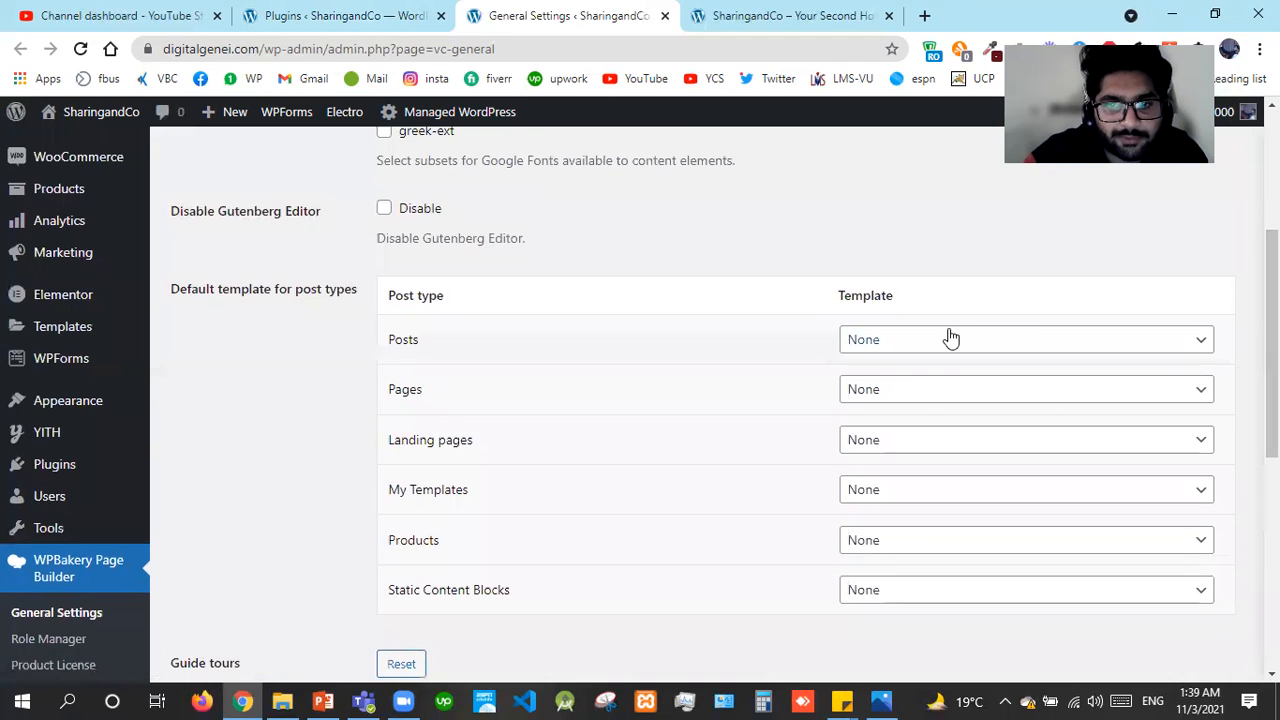
click(951, 338)
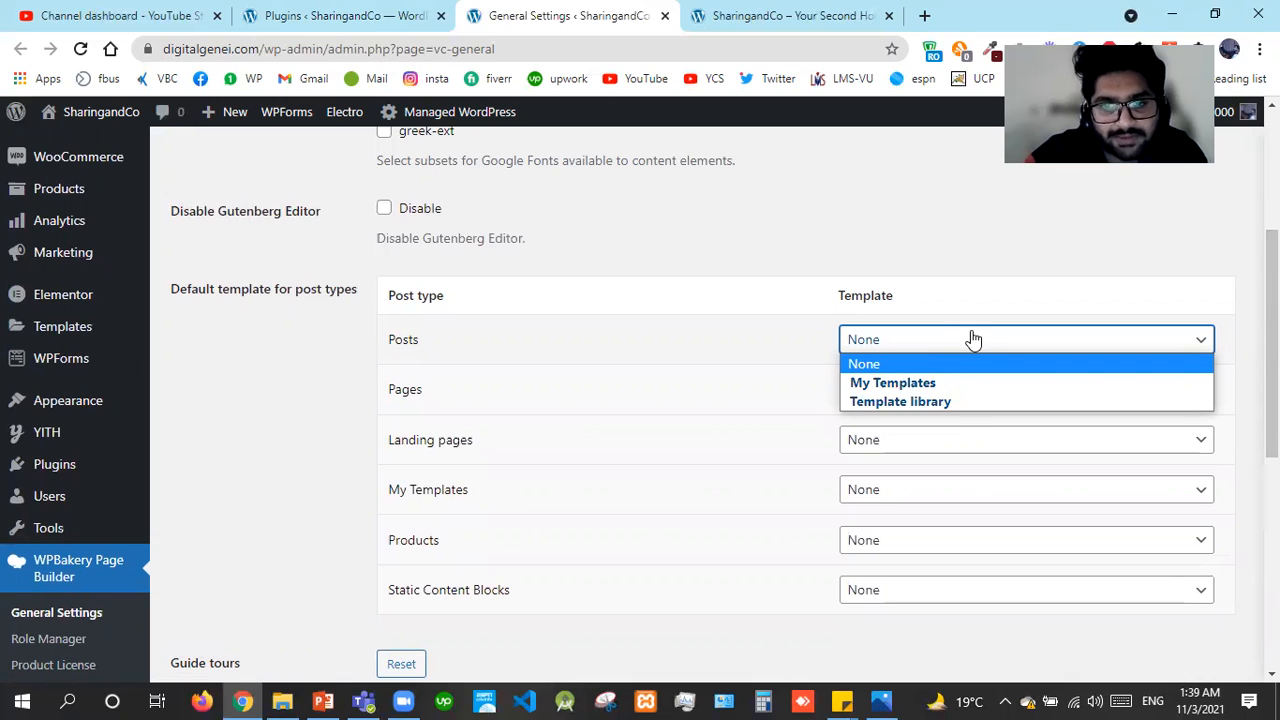
click(944, 300)
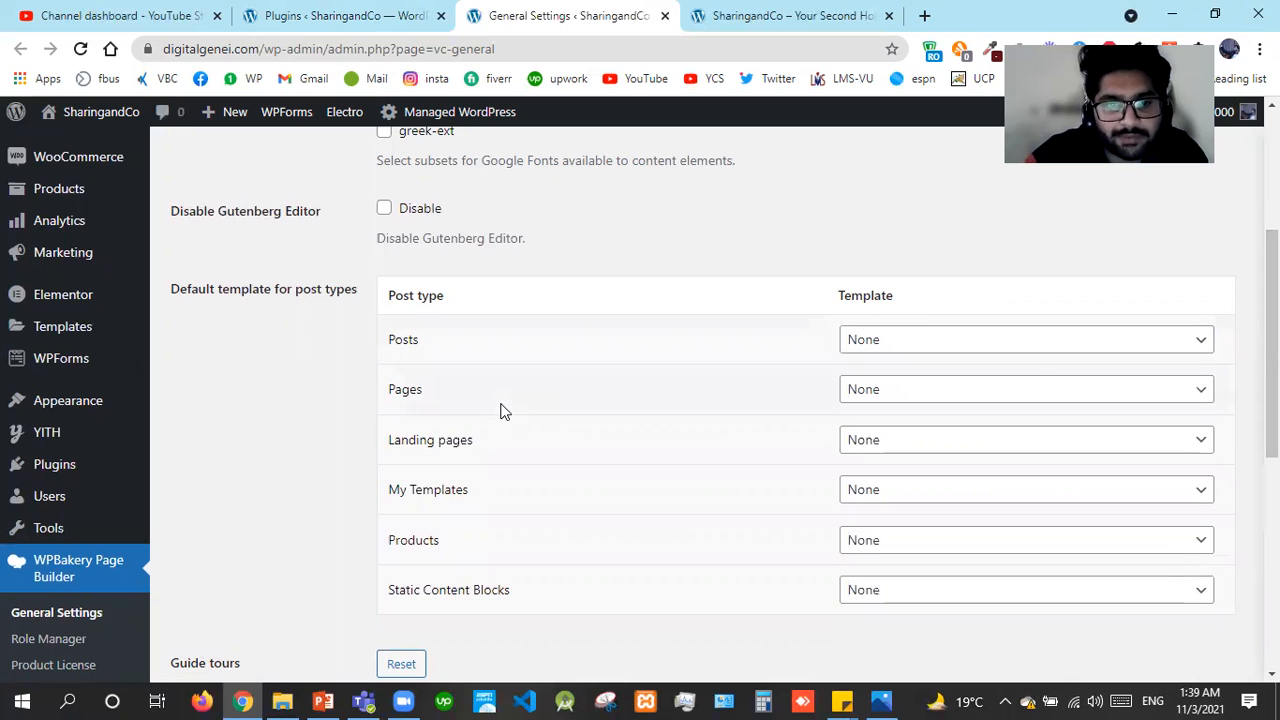
click(966, 391)
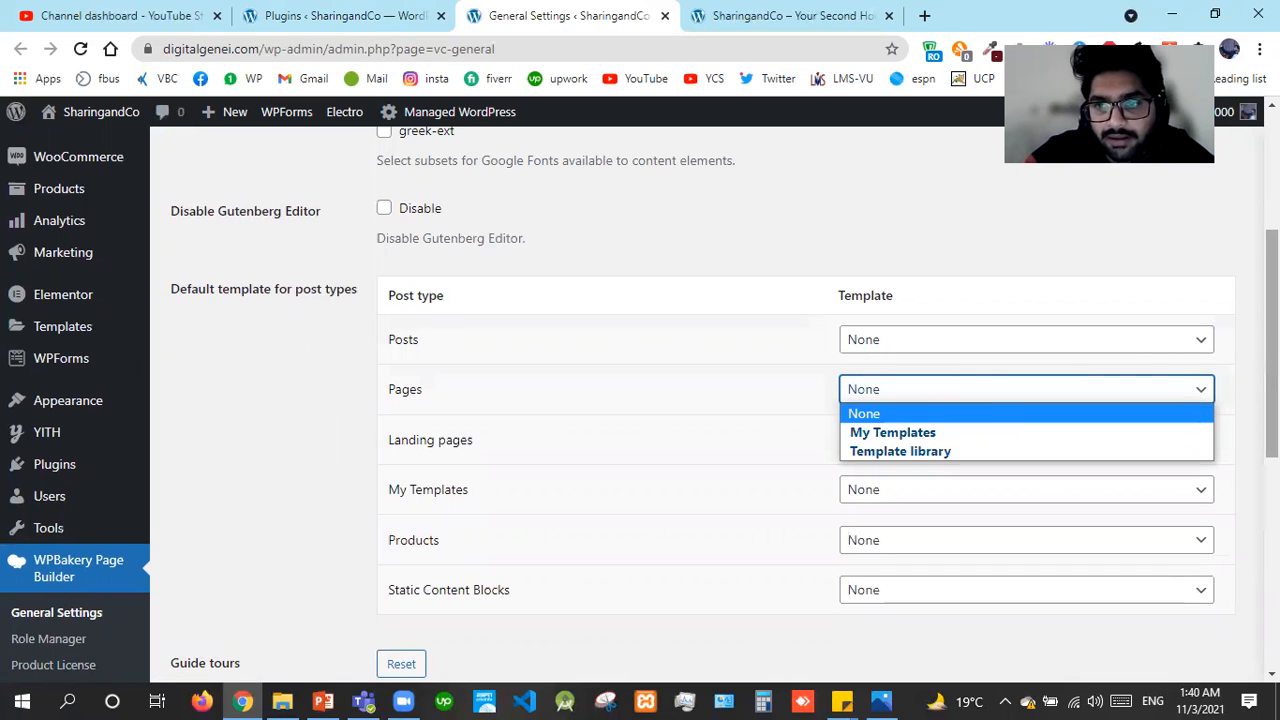
scroll(876, 420, down, 2)
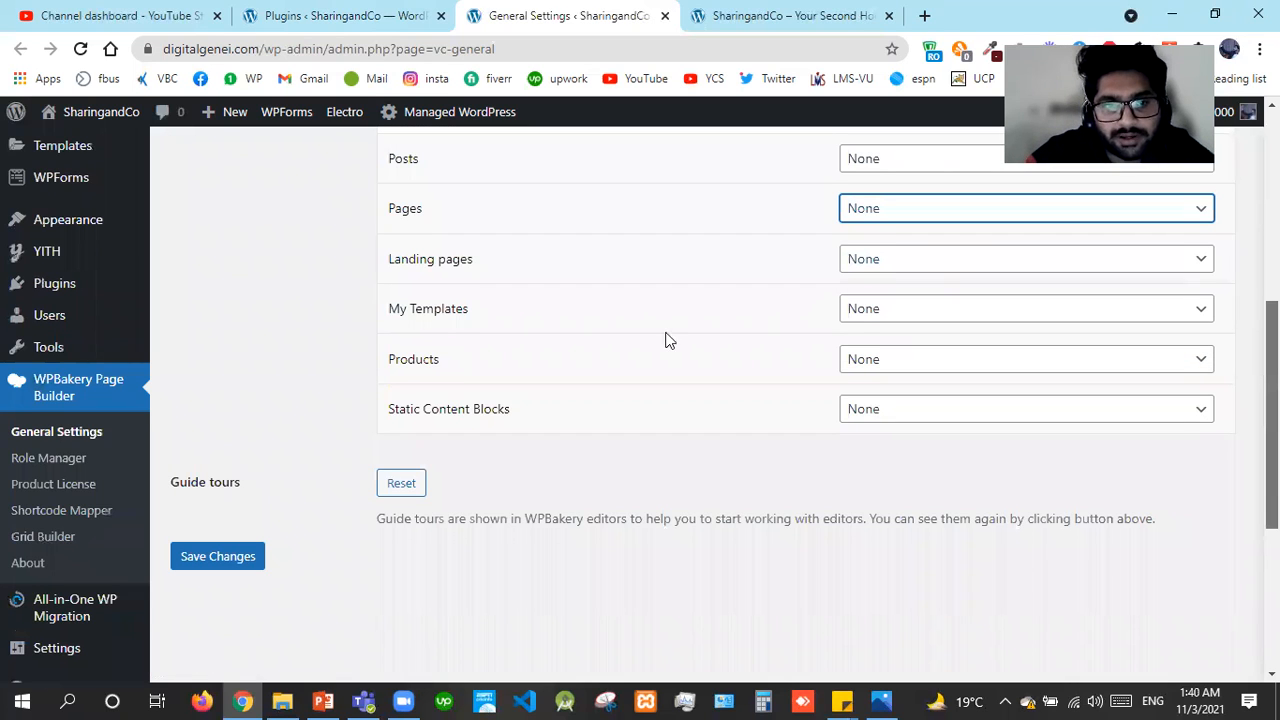
shift+click(510, 407)
click(1114, 420)
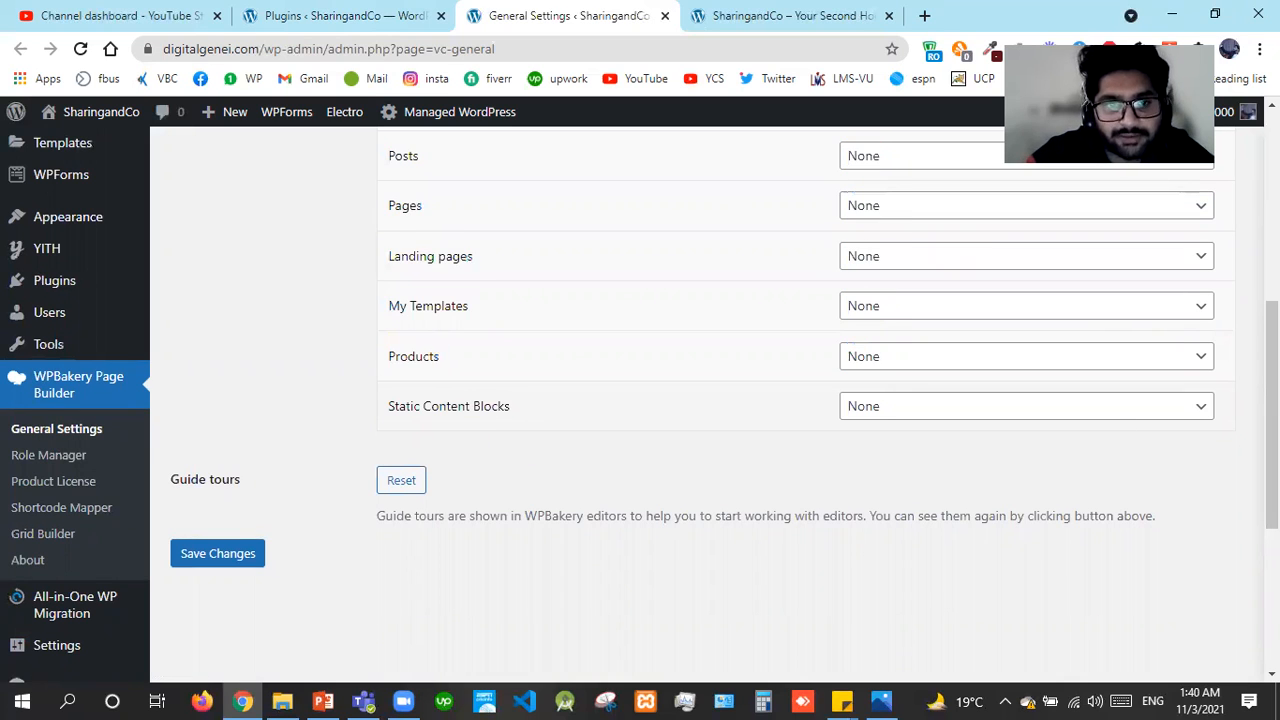
scroll(700, 400, up, 3)
scroll(566, 177, up, 2)
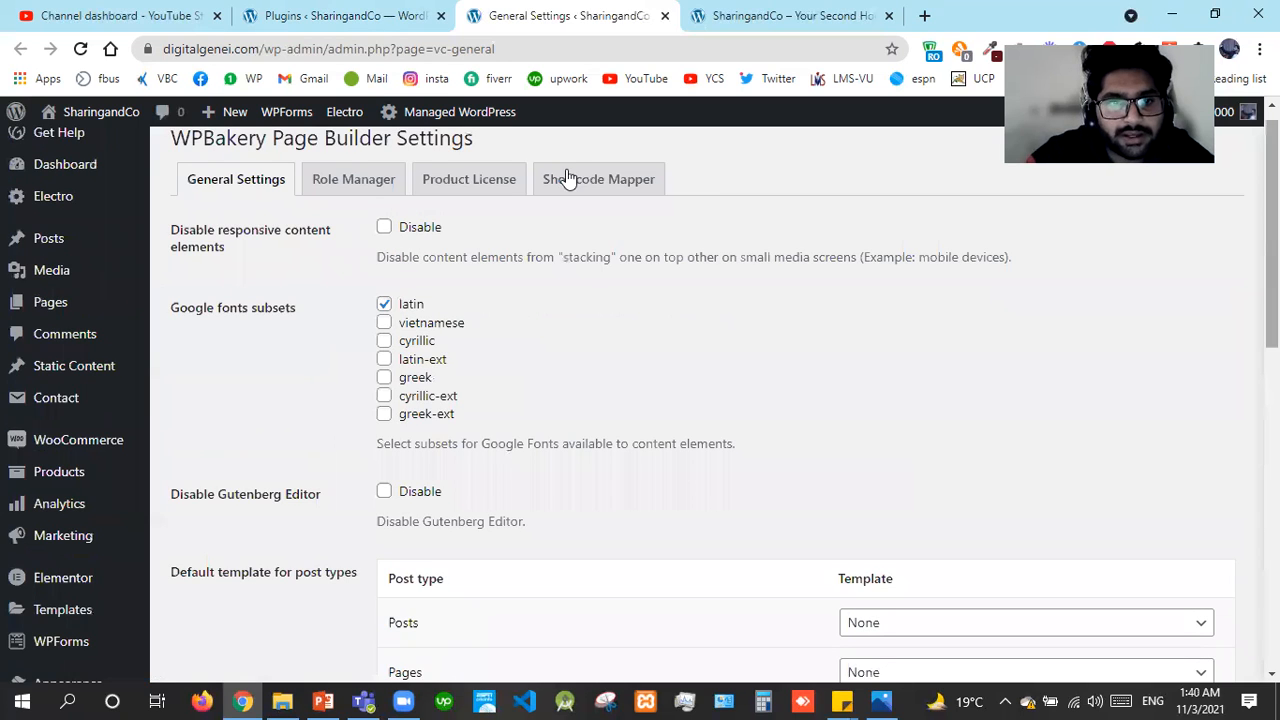
Review the Administrator permissions in WPBakery Role Manager, then close that tab
click(345, 193)
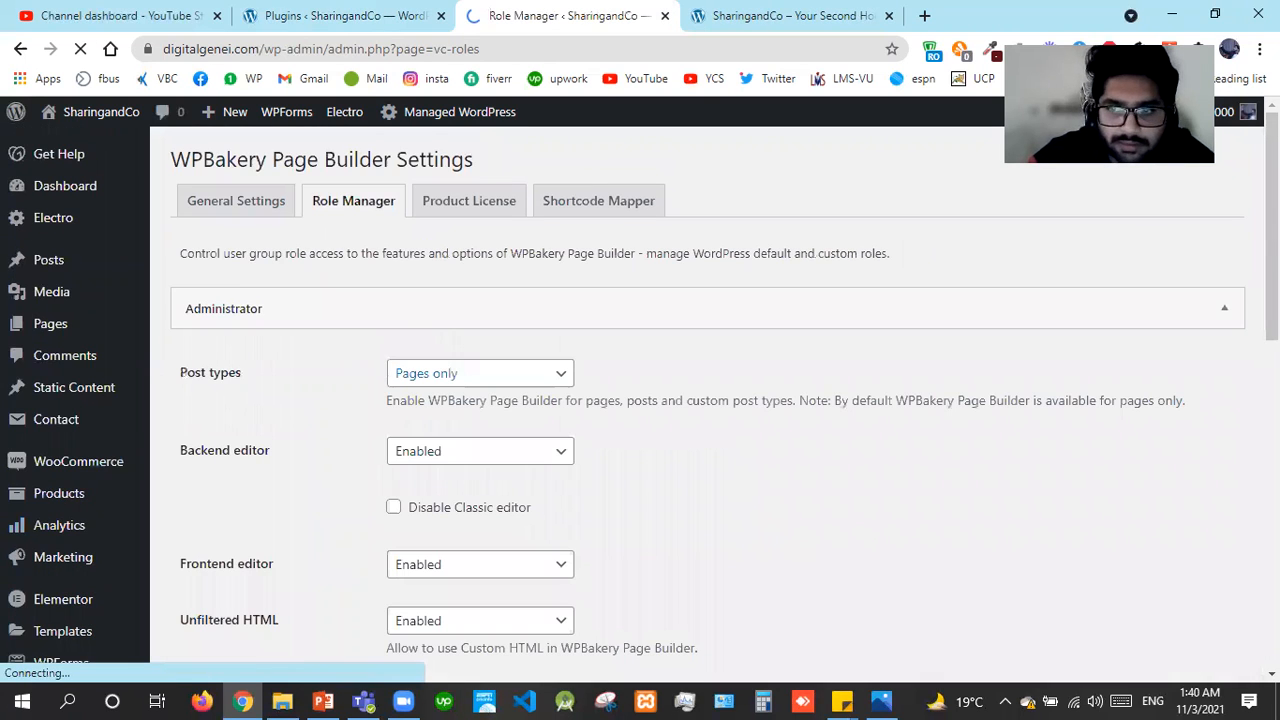
scroll(48, 437, down, 5)
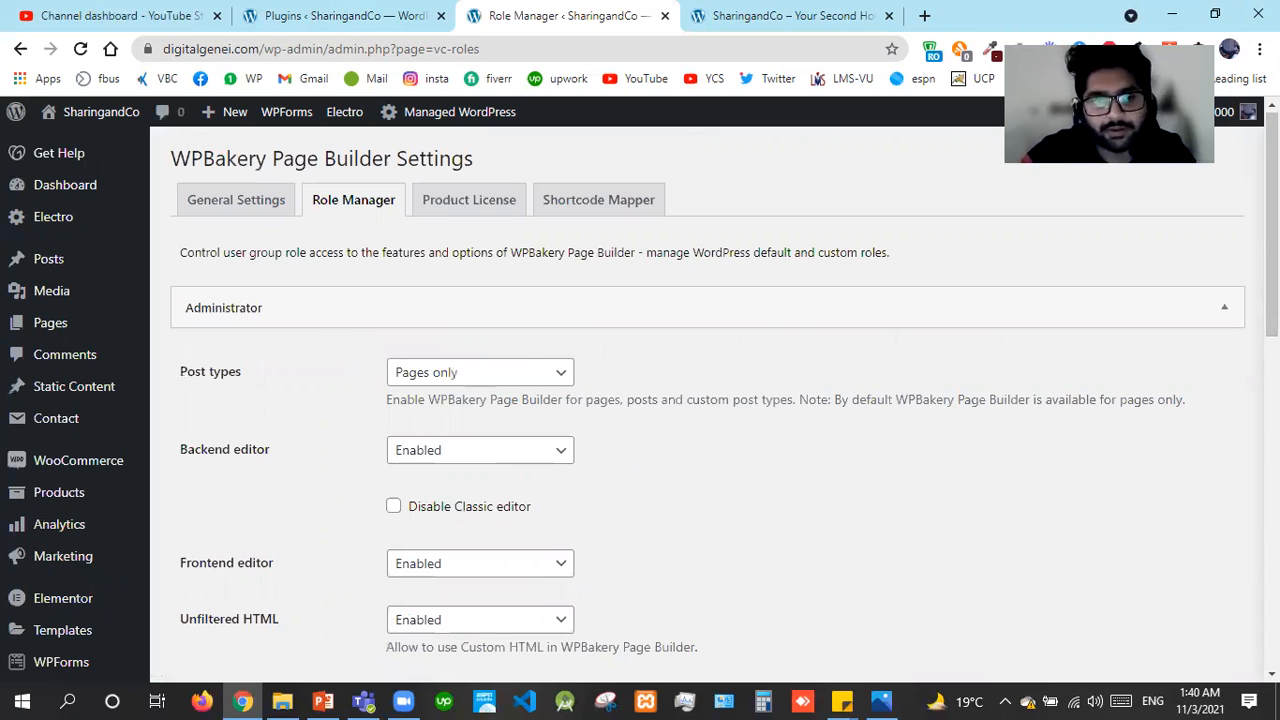
scroll(700, 400, down, 5)
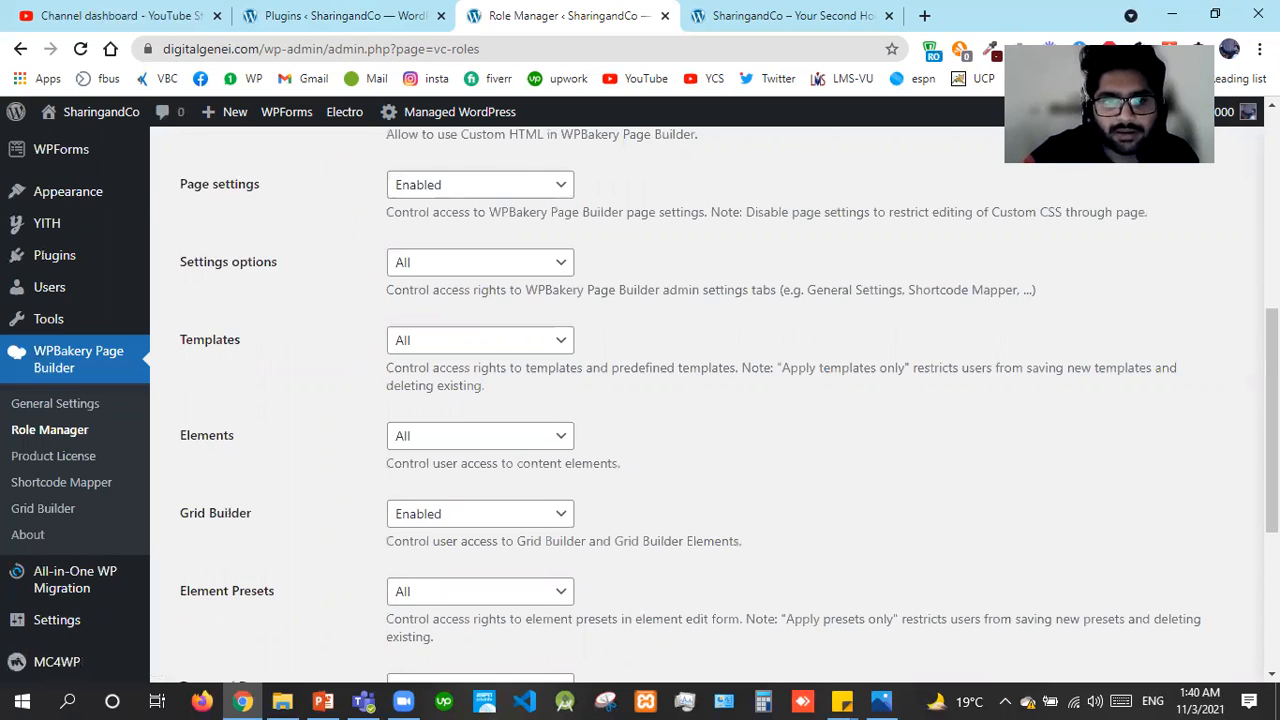
scroll(700, 400, down, 4)
scroll(600, 220, up, 9)
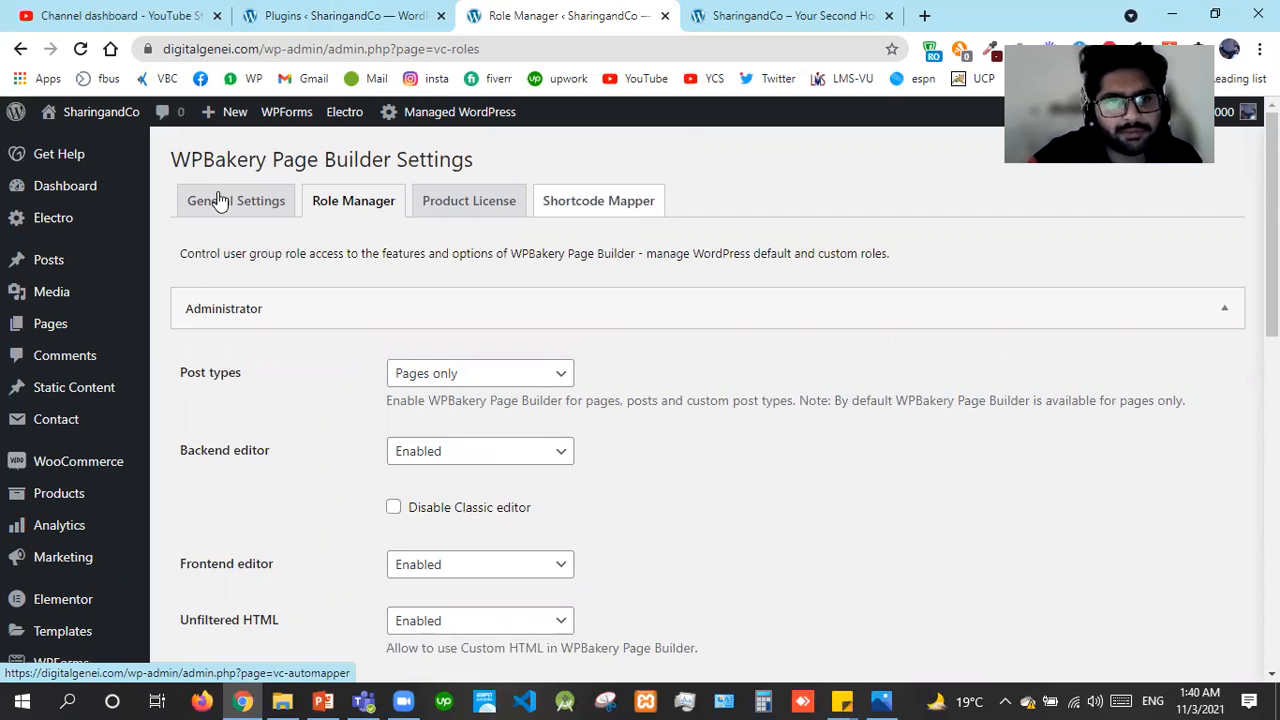
click(665, 16)
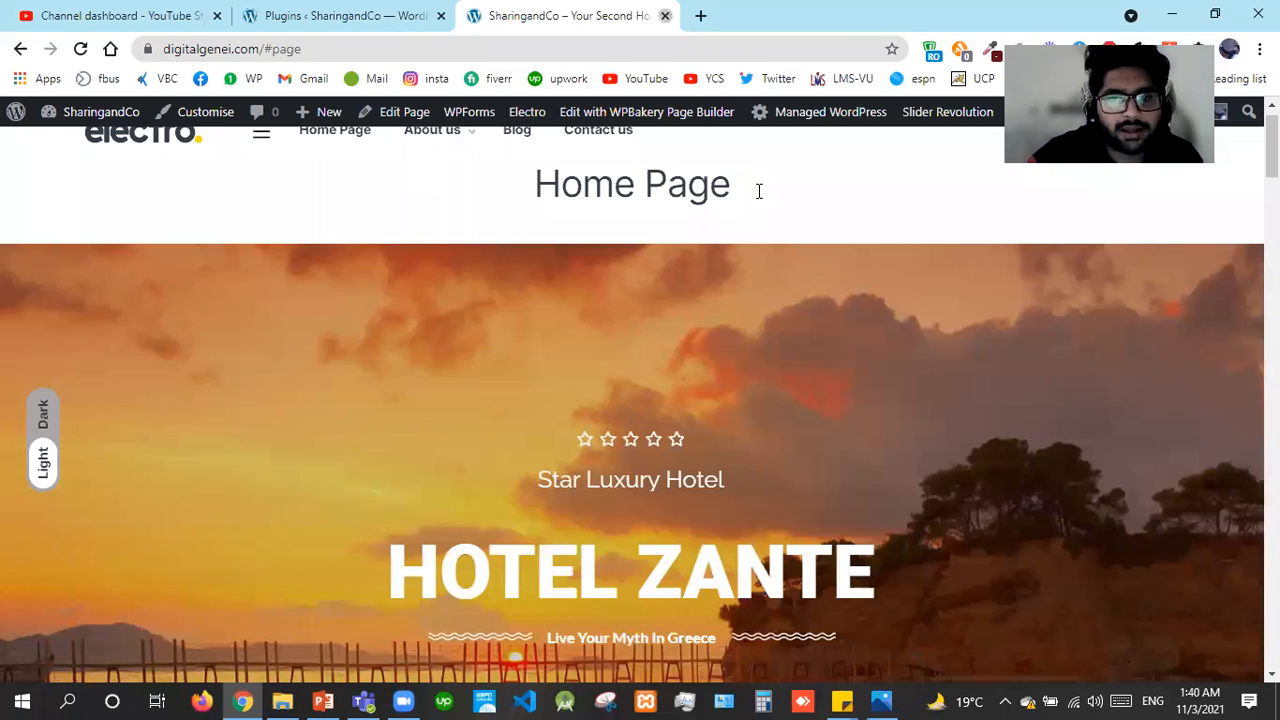
Close the SharingandCo home page tab with Ctrl+W and scroll back up
key(ctrl+w)
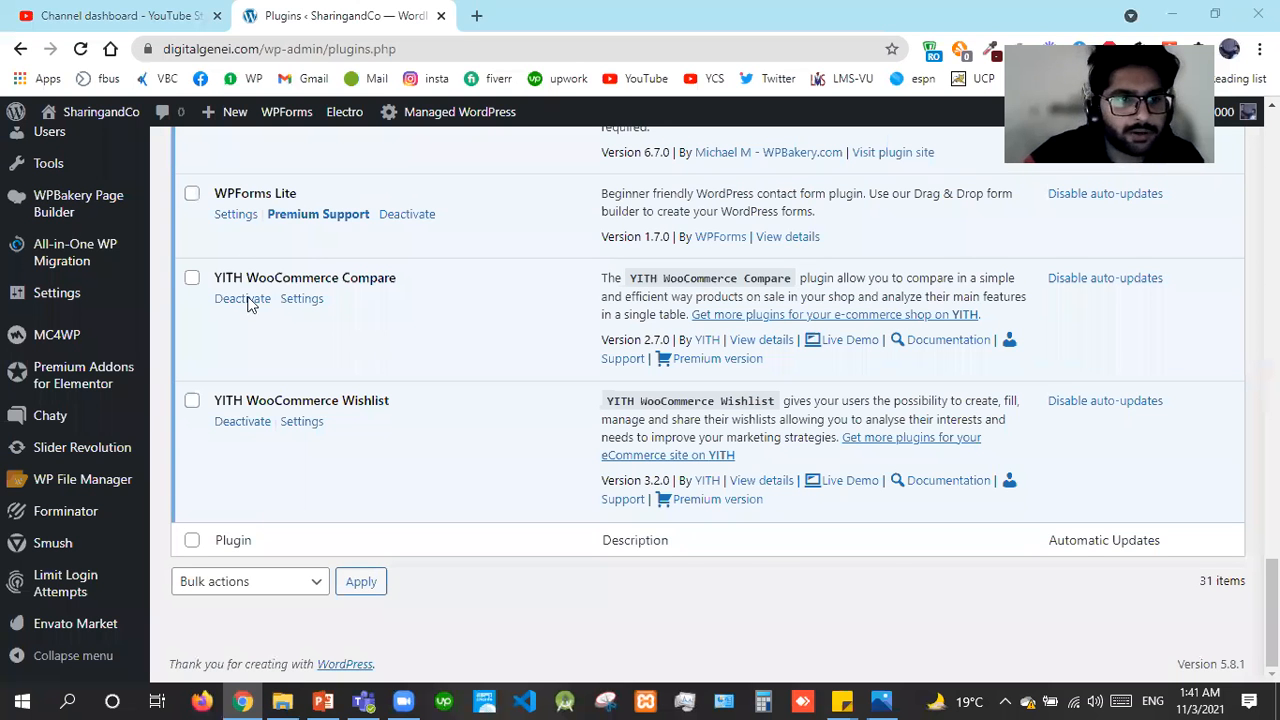
scroll(77, 291, up, 5)
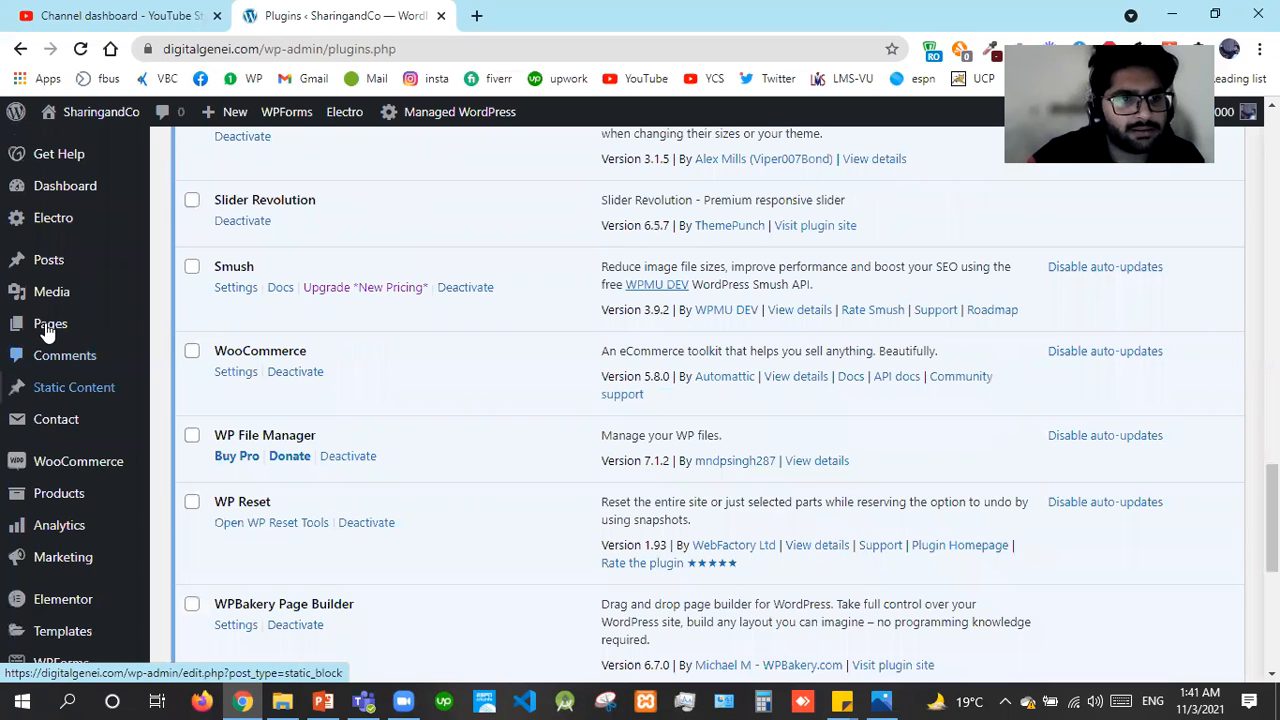
From All Pages, open About us in WPBakery and live view in new tabs, then in Elementor
mouse_move(50, 323)
click(195, 333)
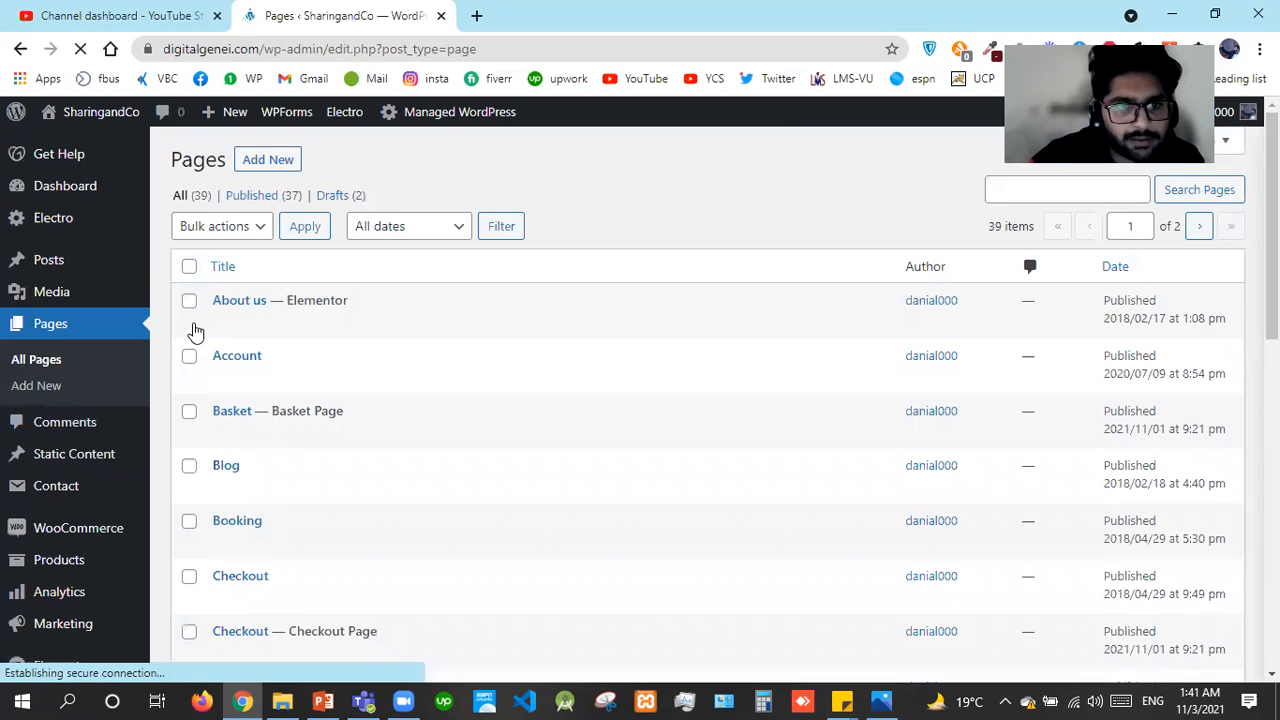
mouse_move(392, 328)
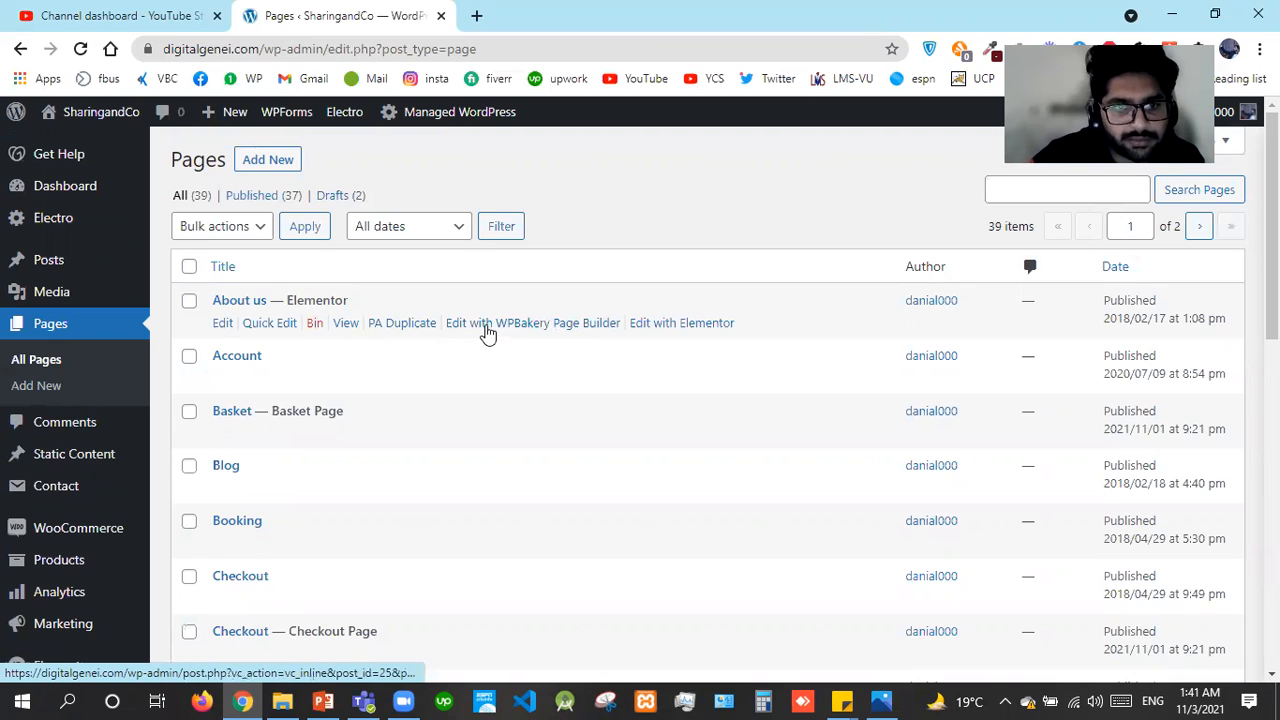
right_click(506, 338)
key(t)
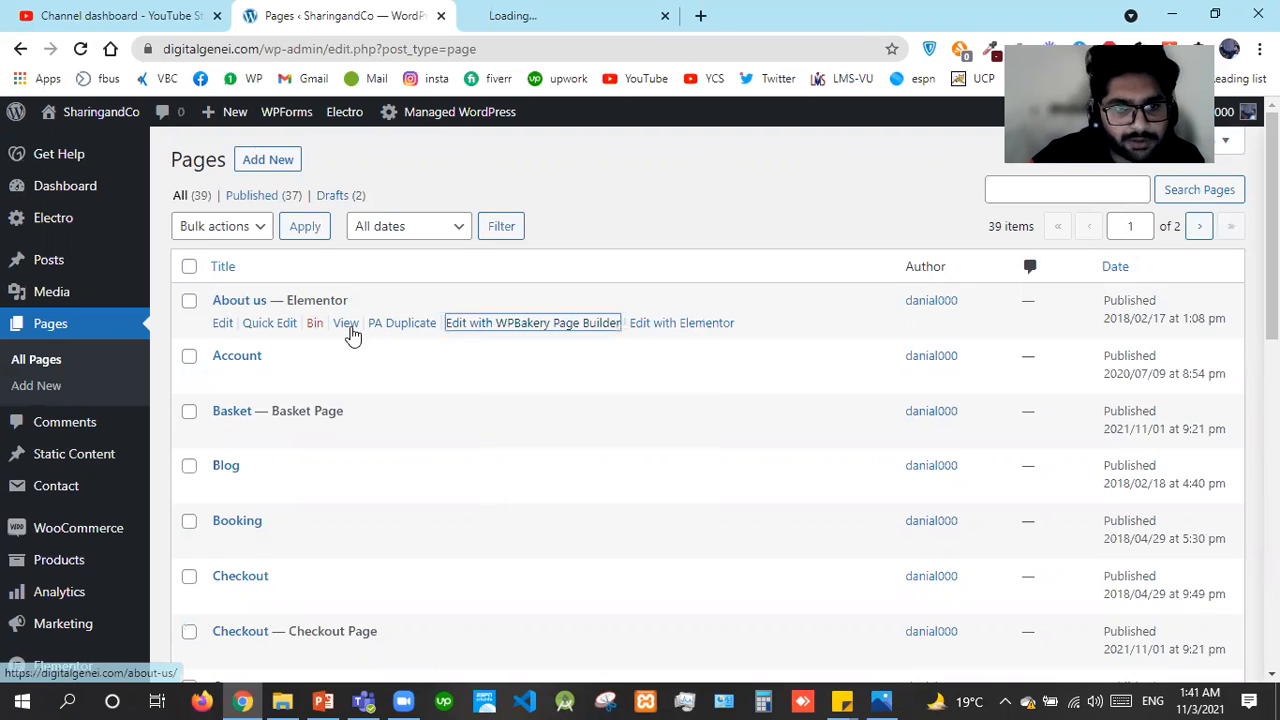
right_click(352, 334)
key(t)
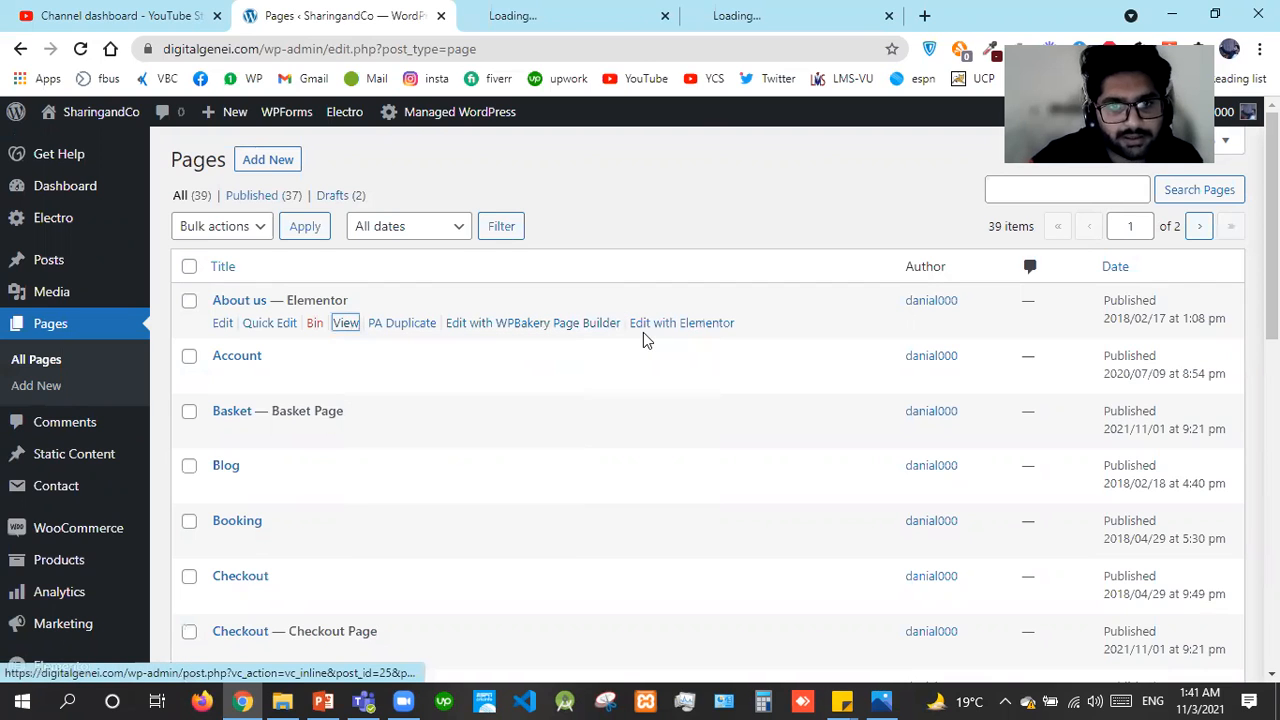
click(662, 323)
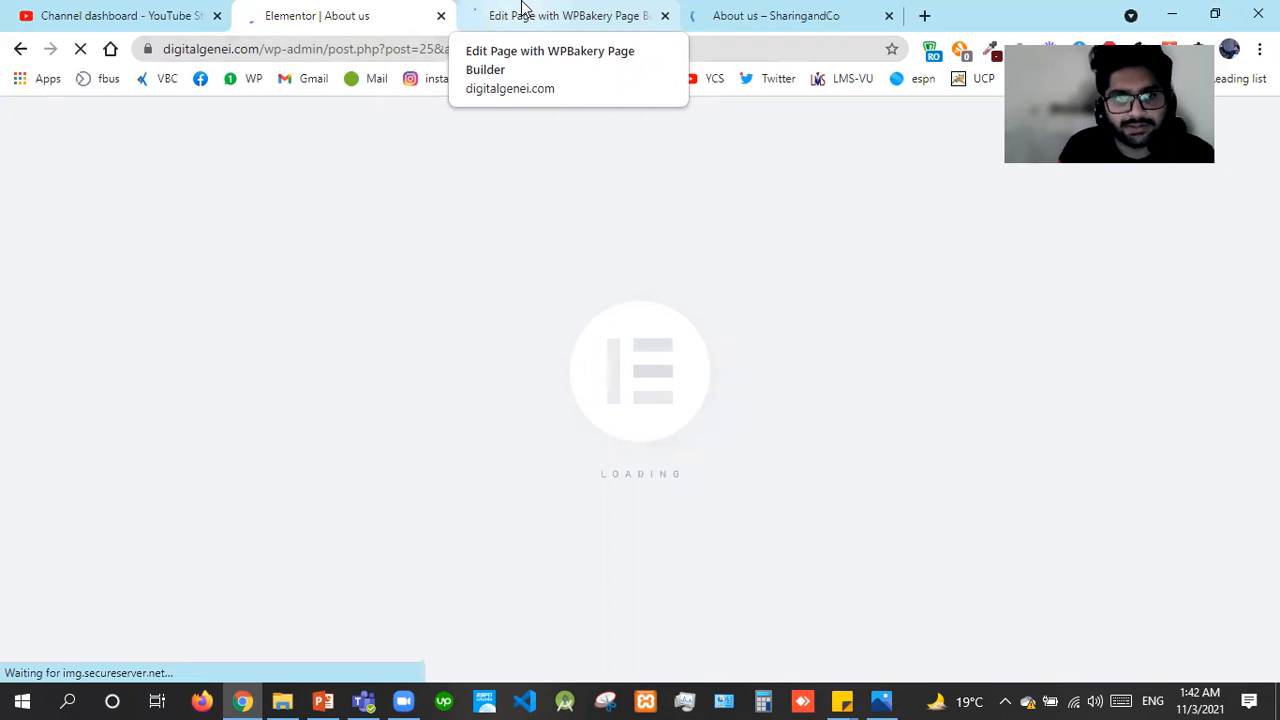
View the live About us page and inspect its raw shortcode text, including the section-title shortcode
click(715, 8)
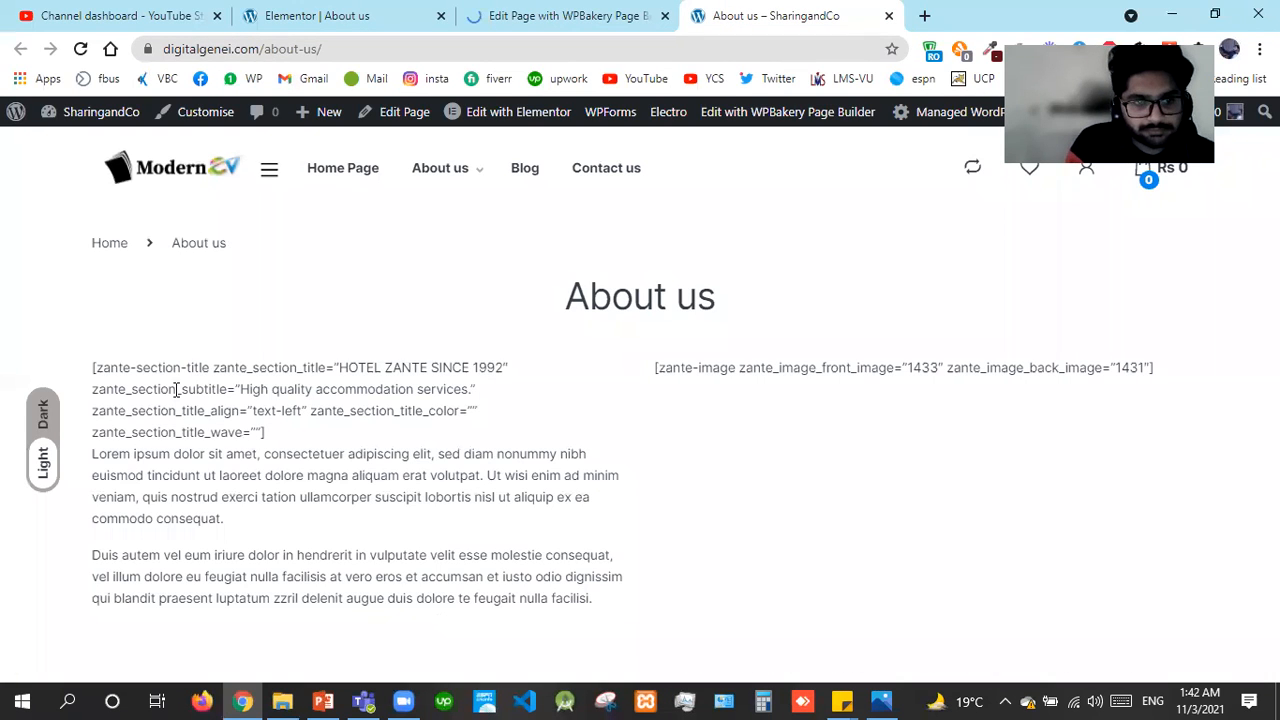
drag(176, 390, 298, 475)
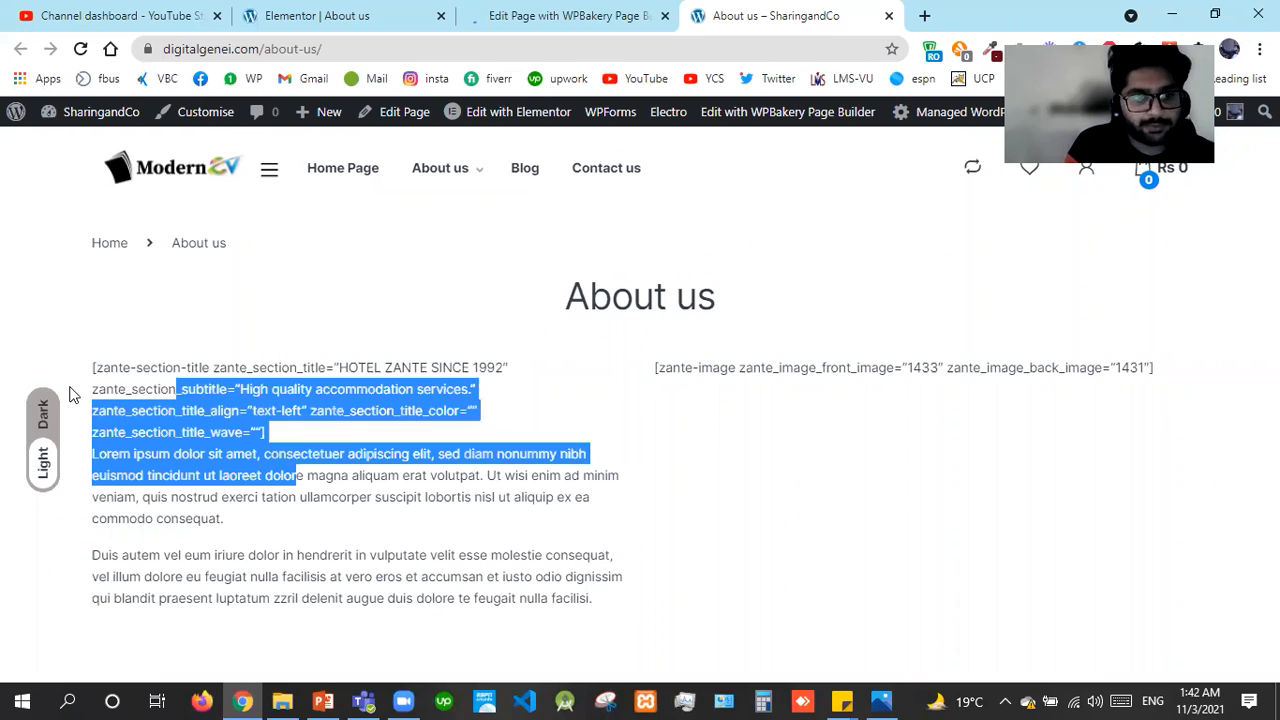
drag(92, 368, 259, 368)
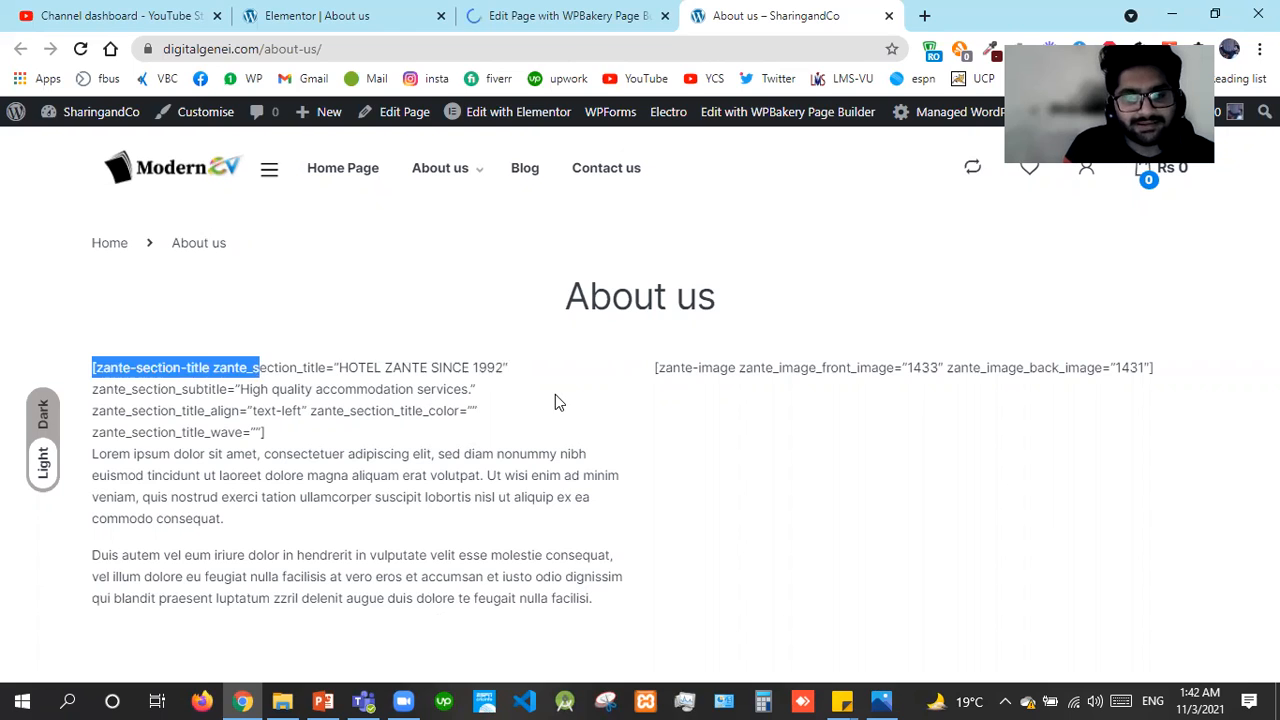
click(500, 197)
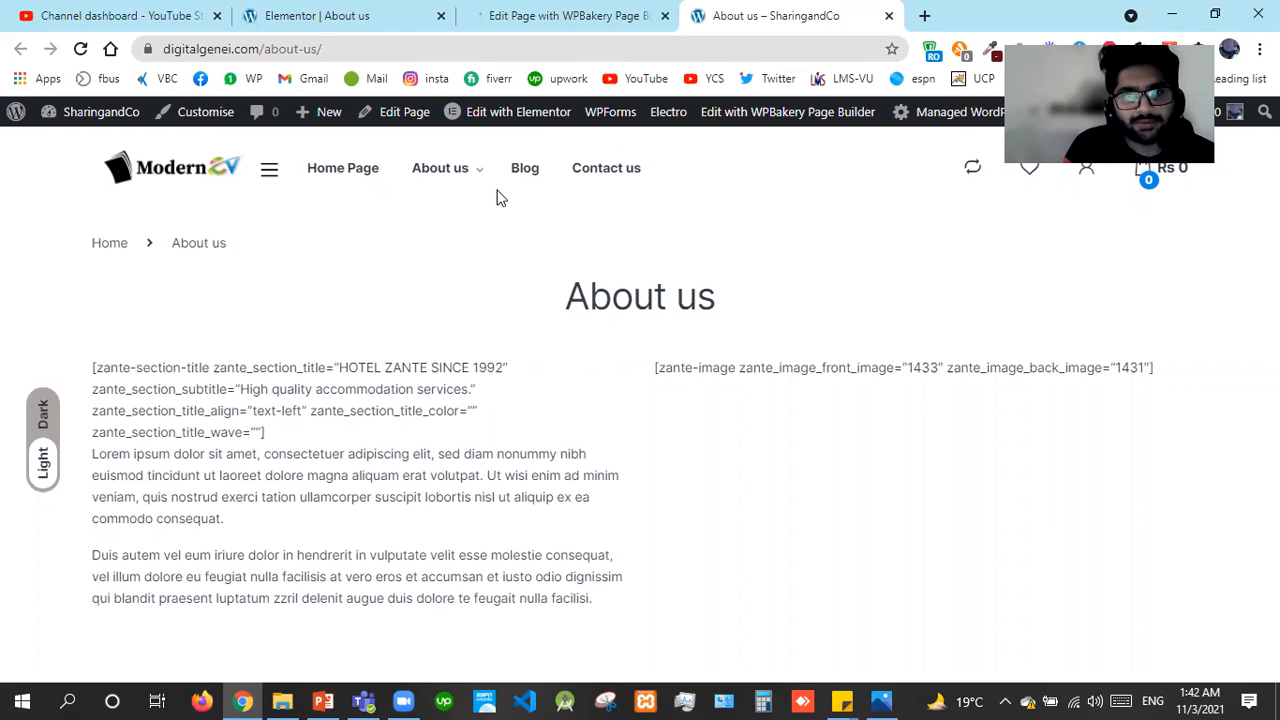
Close the live About us page tab and return to the Elementor editor for About us
click(555, 79)
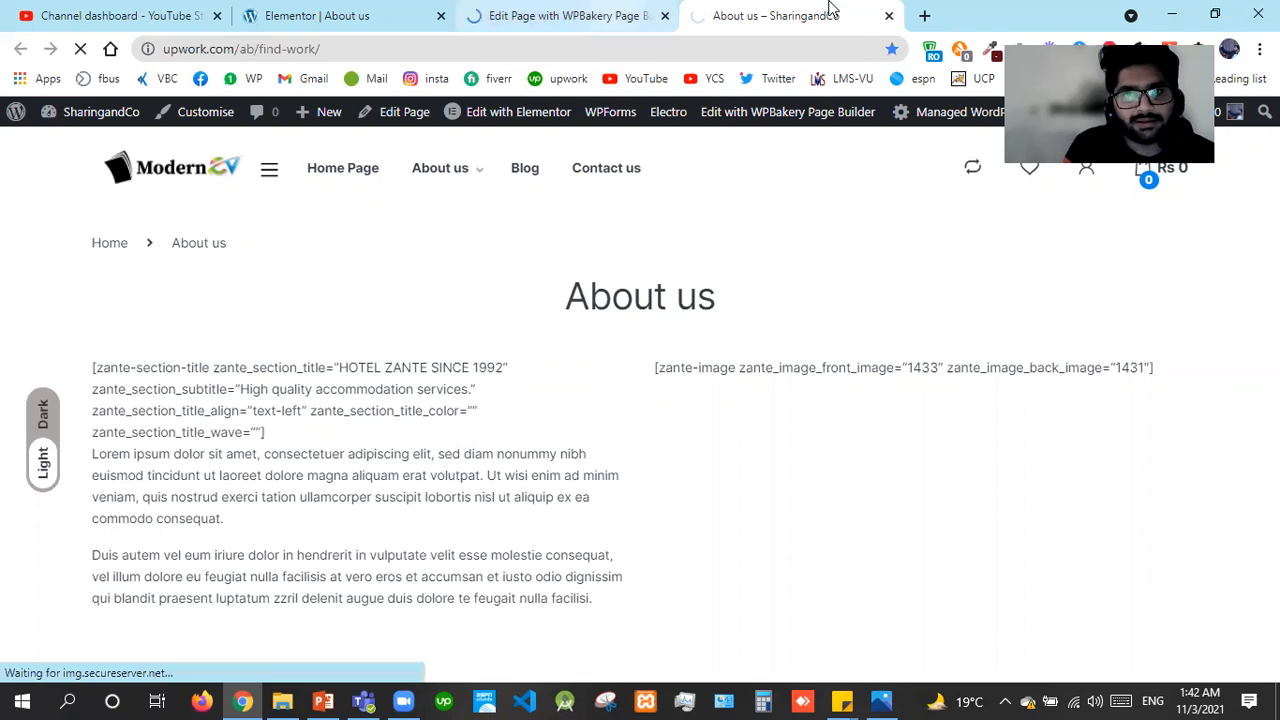
click(889, 20)
click(356, 12)
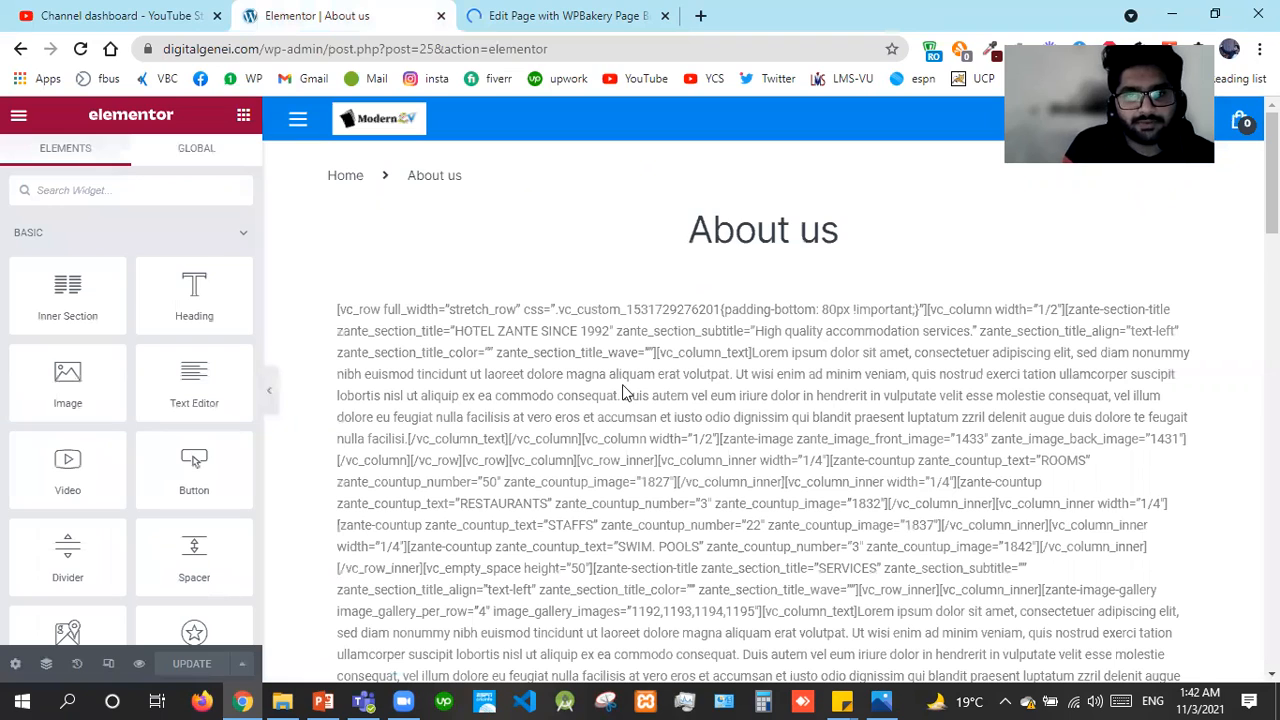
Delete the old shortcode section in Elementor, update the emptied page, and close the Elementor tab
click(791, 283)
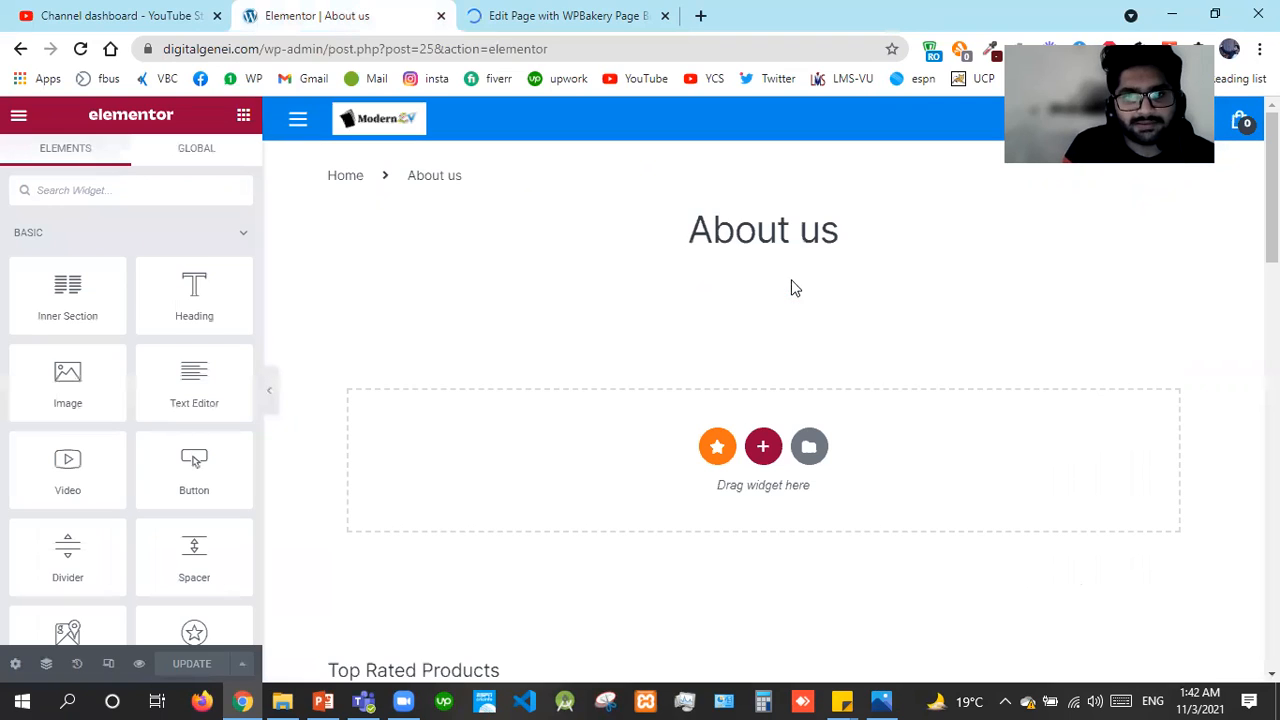
click(187, 665)
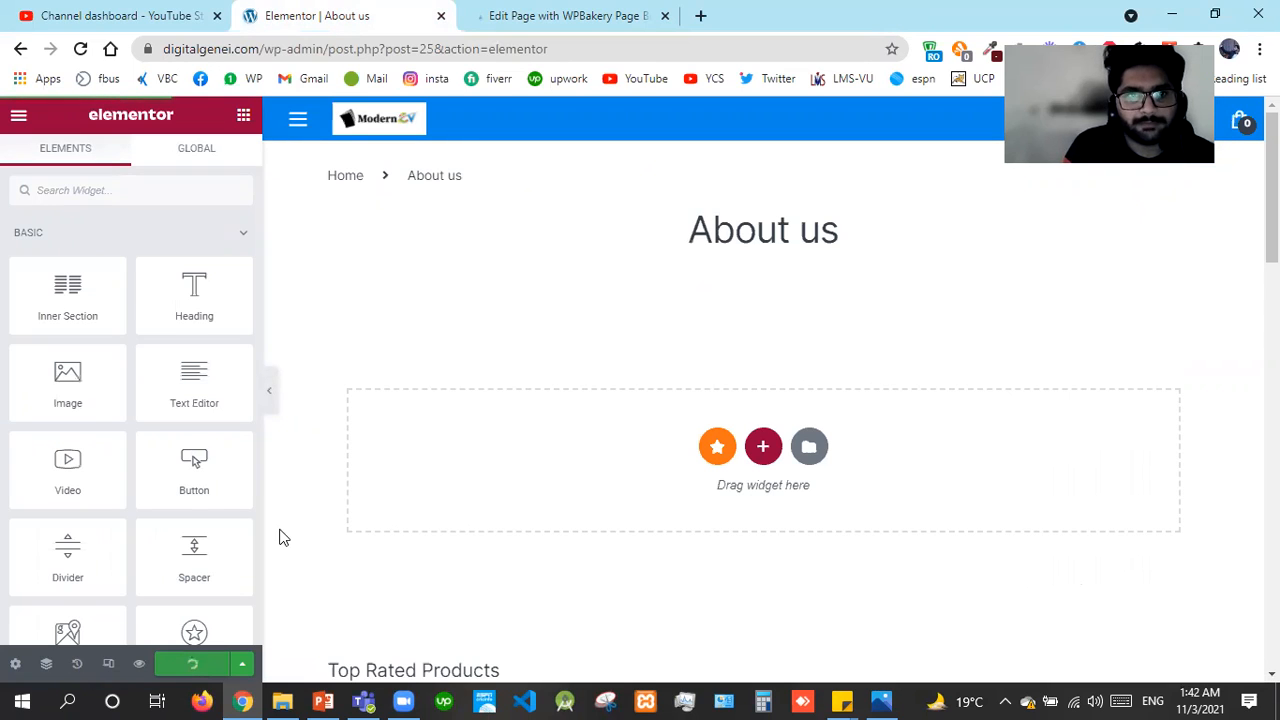
click(441, 17)
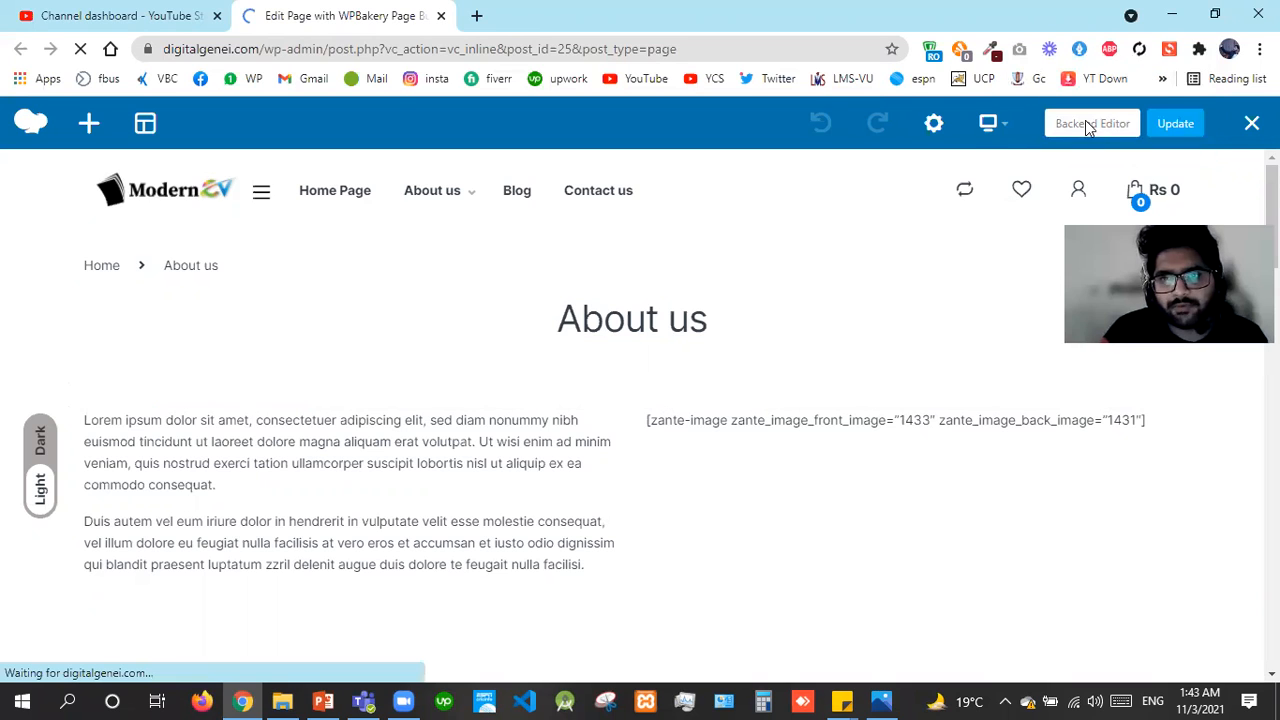
Reload the WPBakery frontend editor, finish the Add Elements tour, and switch to the Backend Editor
click(1088, 124)
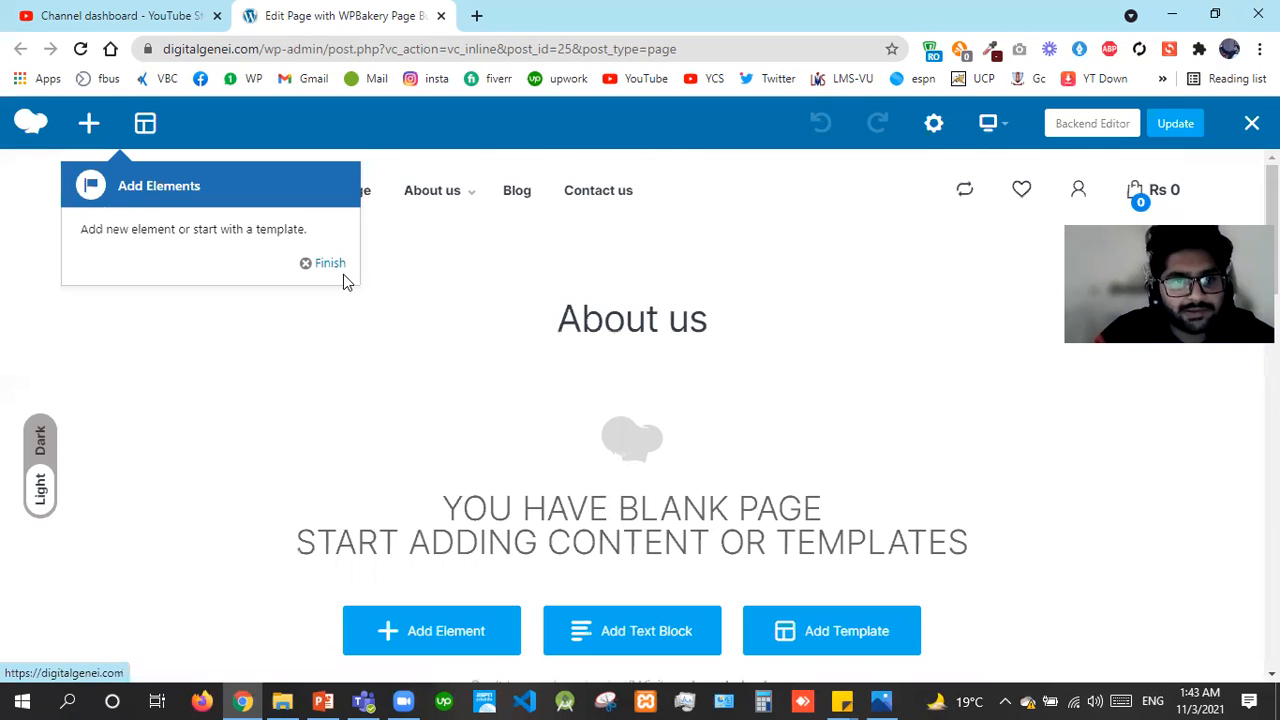
click(333, 266)
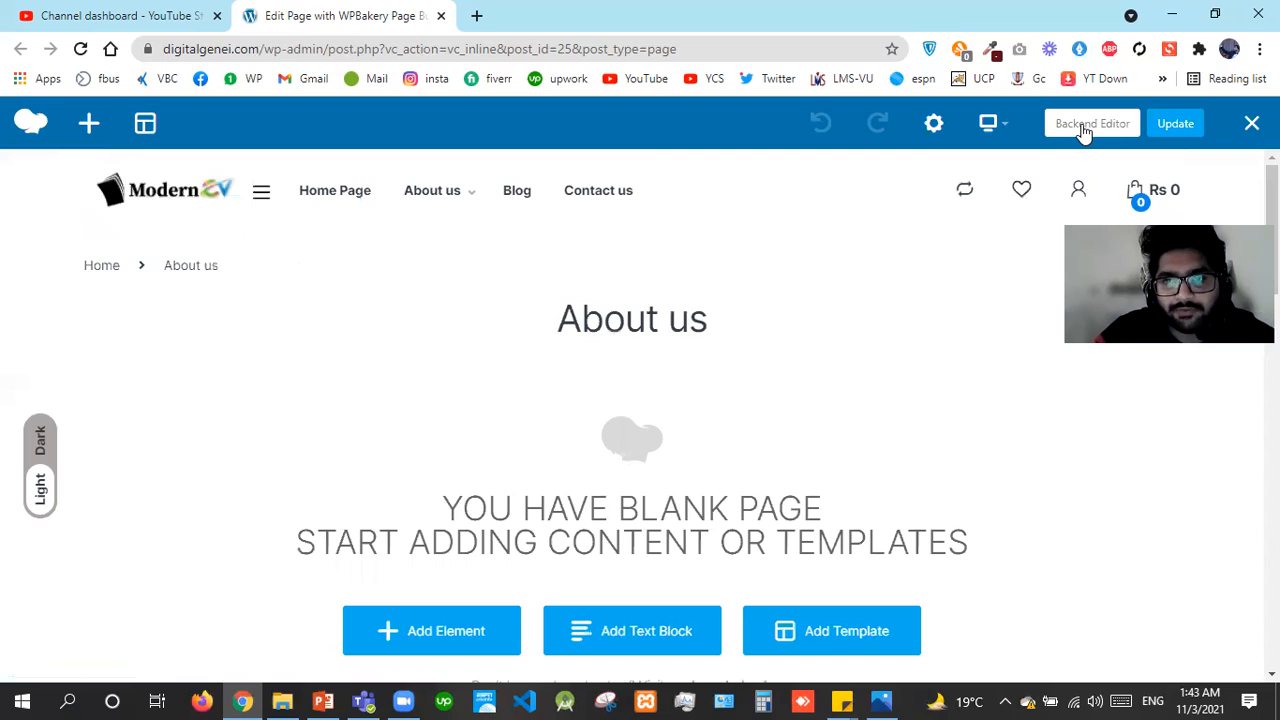
click(1087, 128)
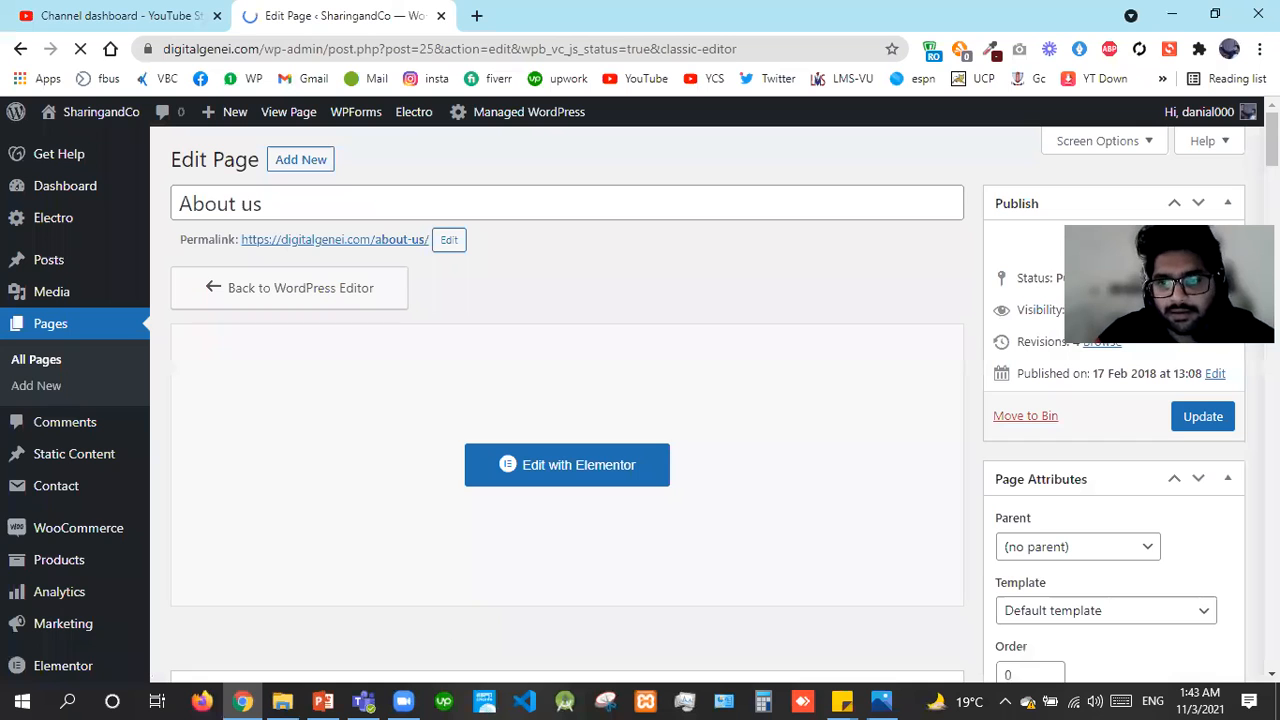
Scroll down the About us edit screen to the WPBakery panel's 'You have blank page' prompt
key(Page_Down)
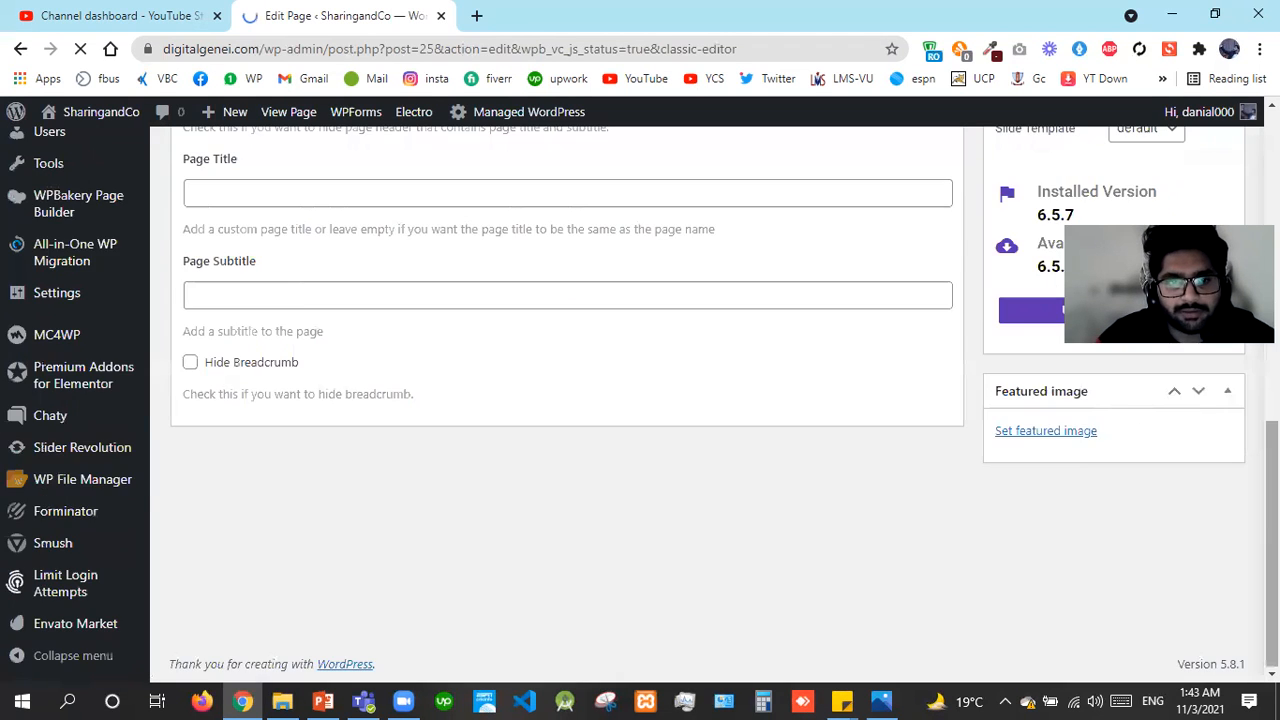
key(Home)
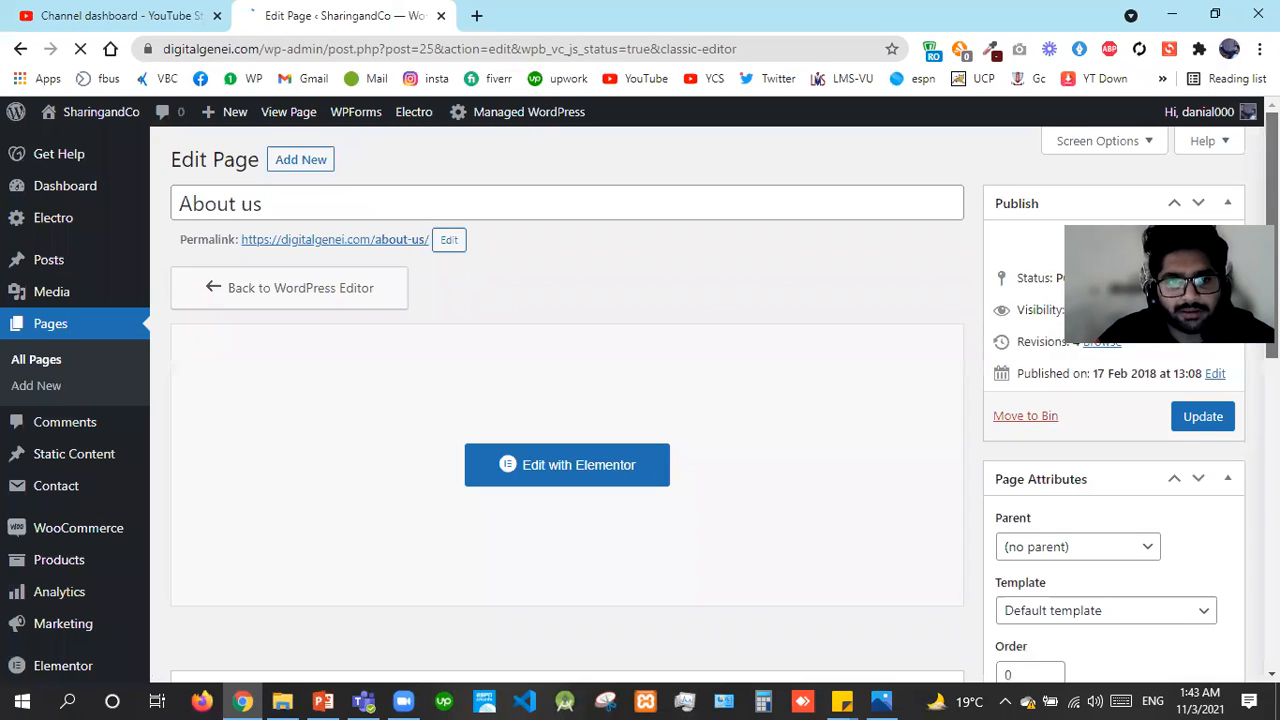
scroll(640, 400, down, 2)
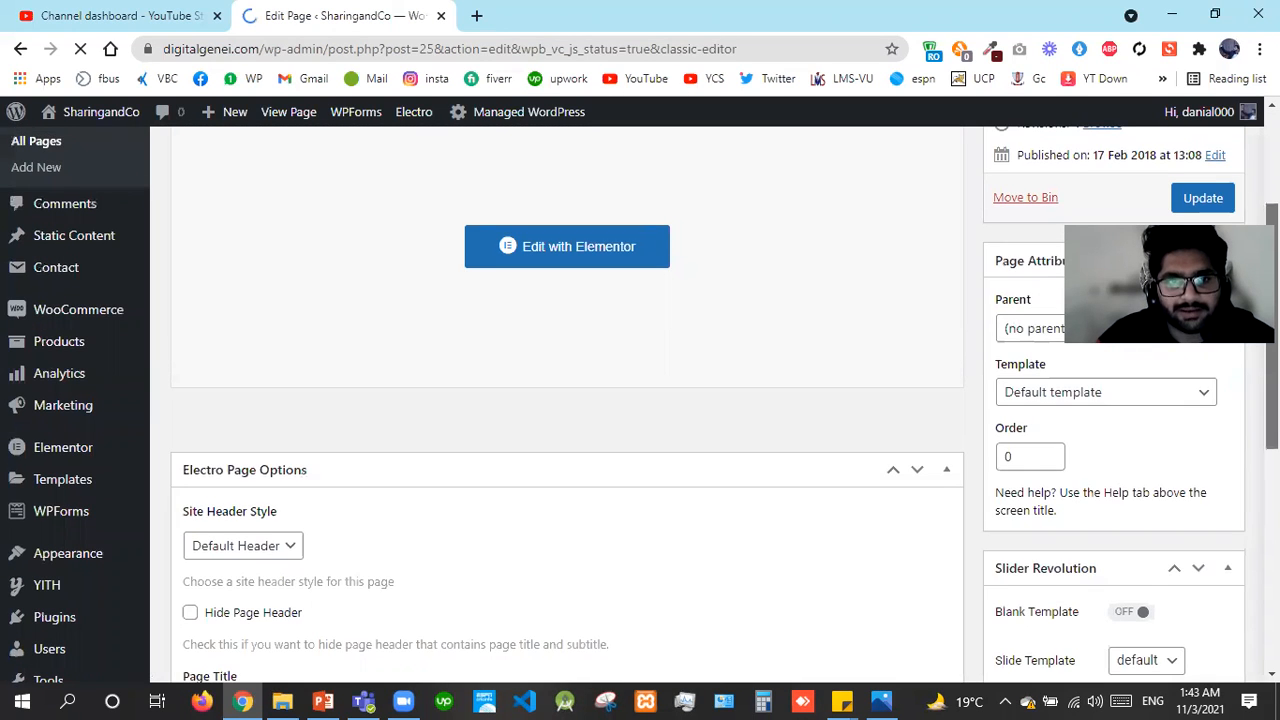
scroll(567, 400, down, 3)
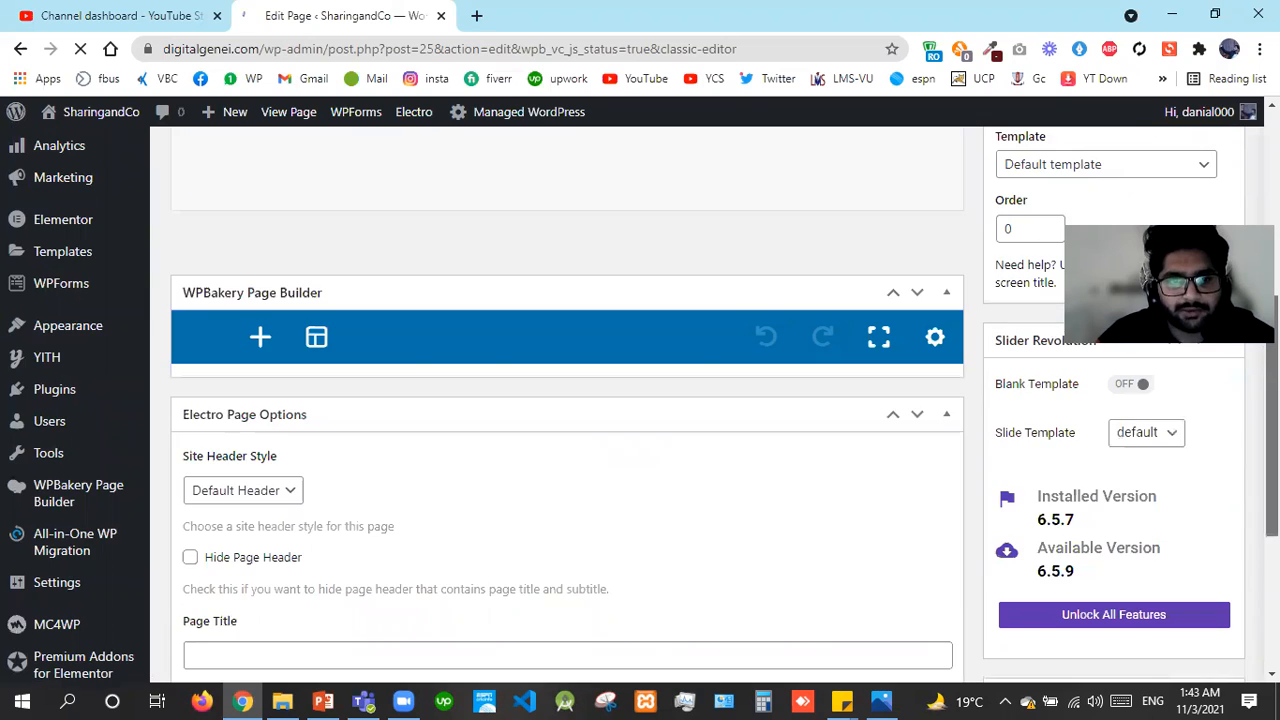
scroll(567, 400, down, 2)
scroll(634, 622, down, 2)
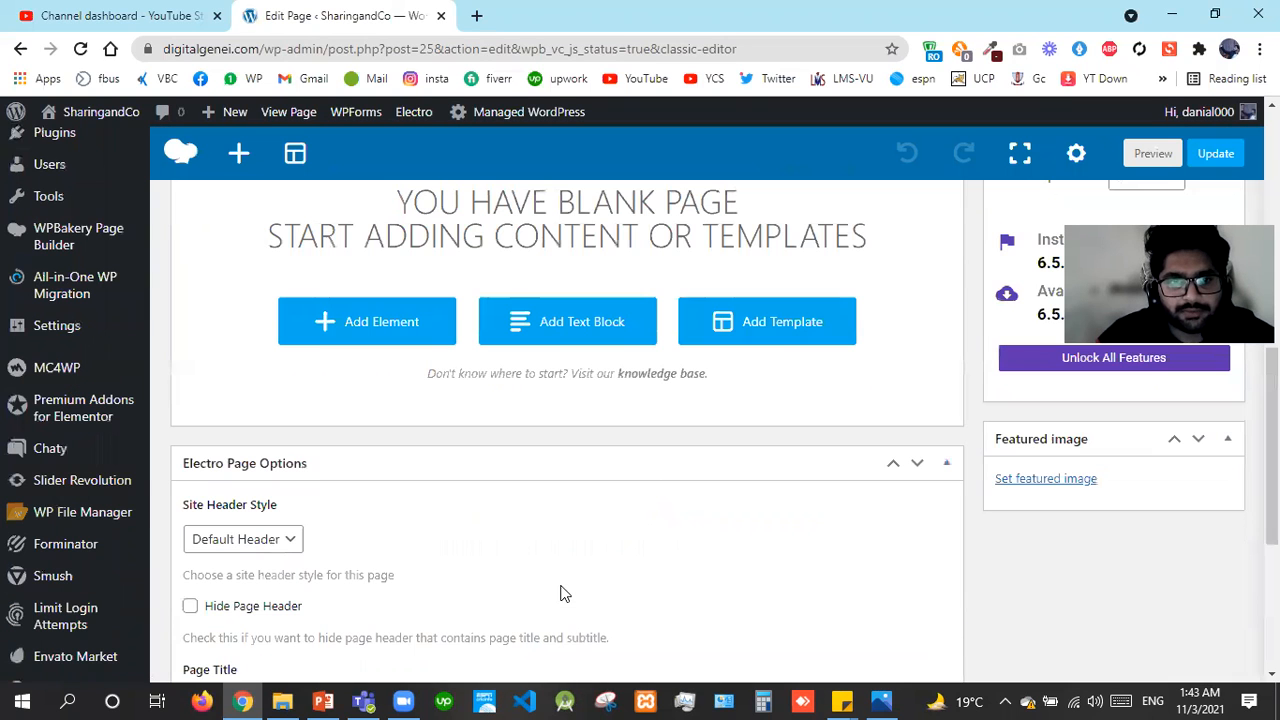
Add a Contact Form 7 element to the empty row of the About us layout
click(350, 336)
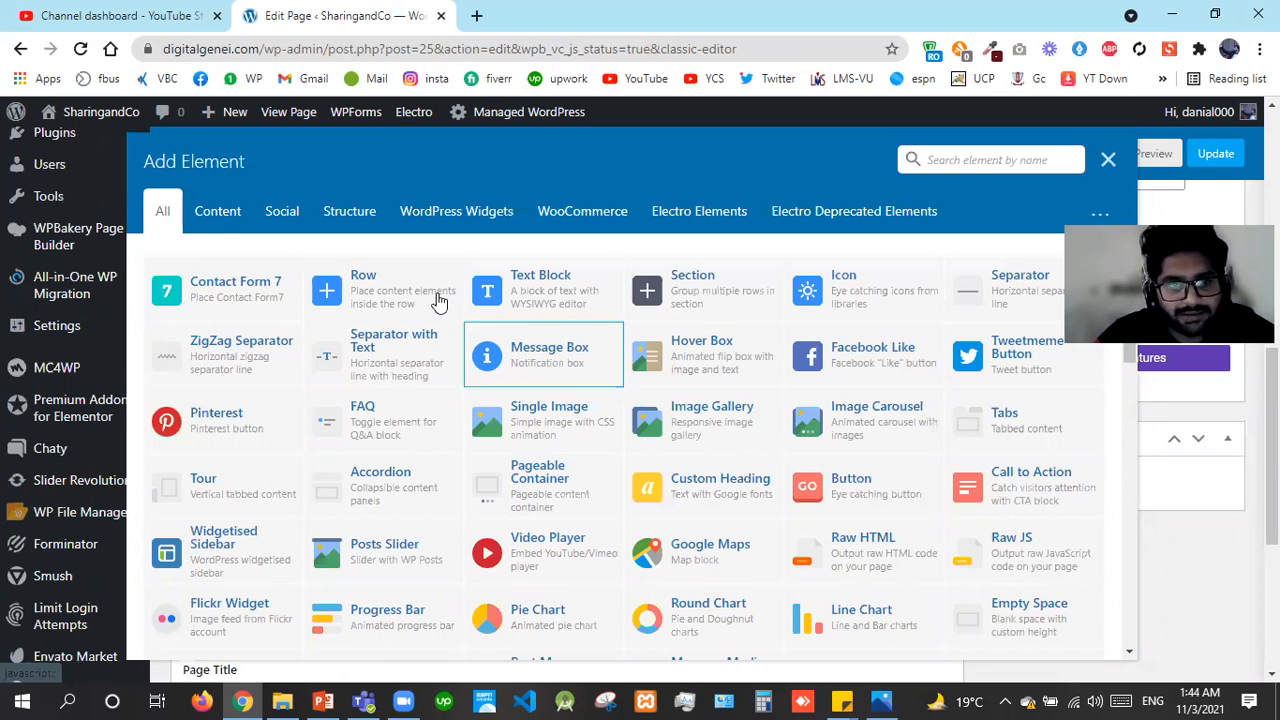
key(Escape)
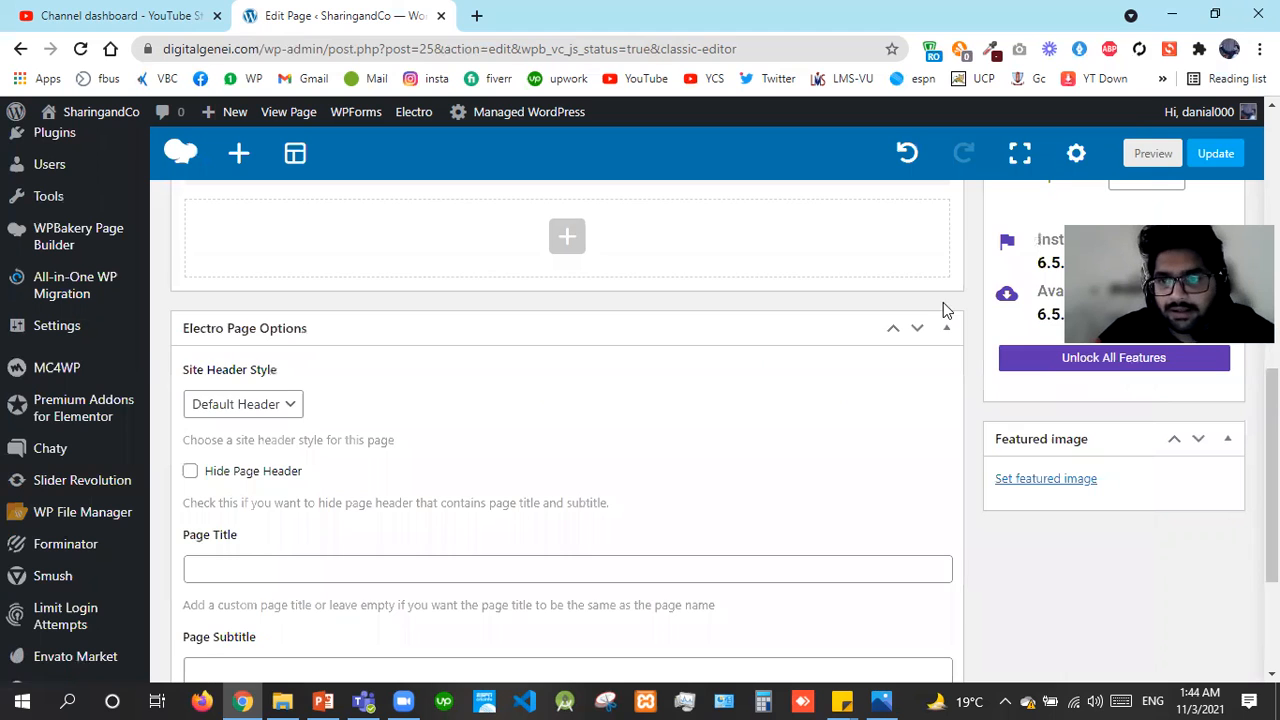
scroll(565, 325, up, 1)
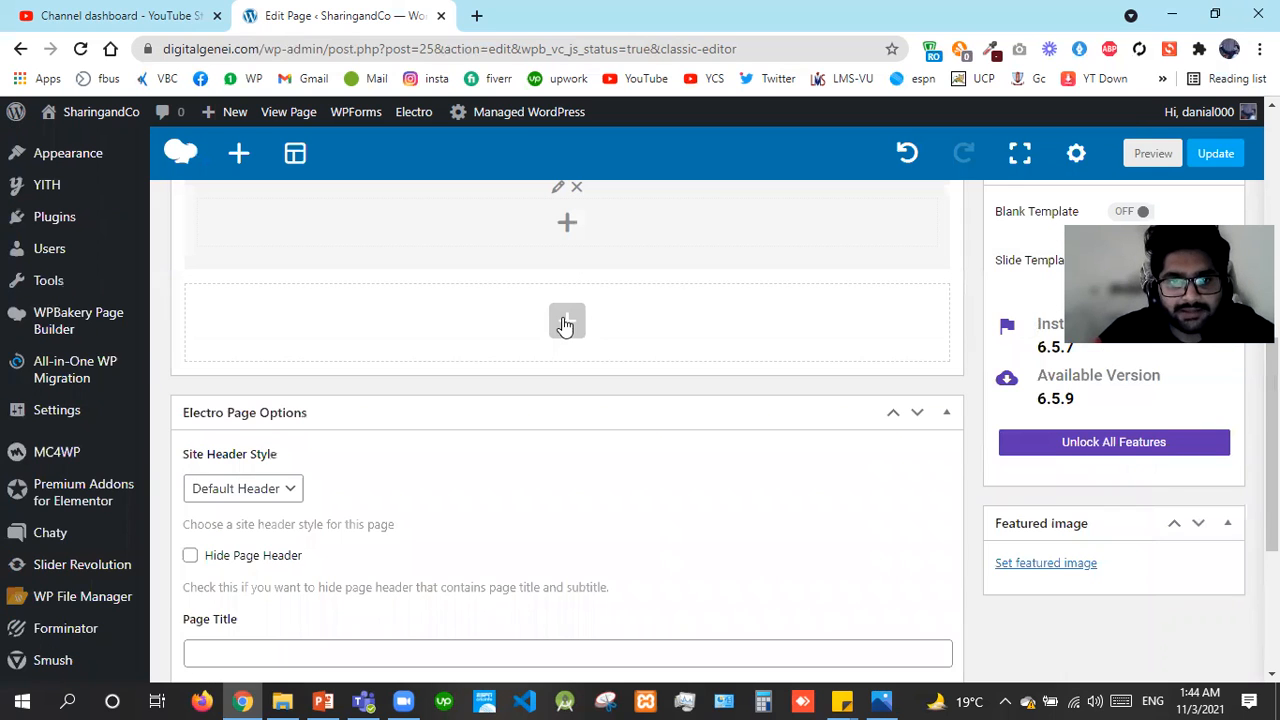
click(565, 325)
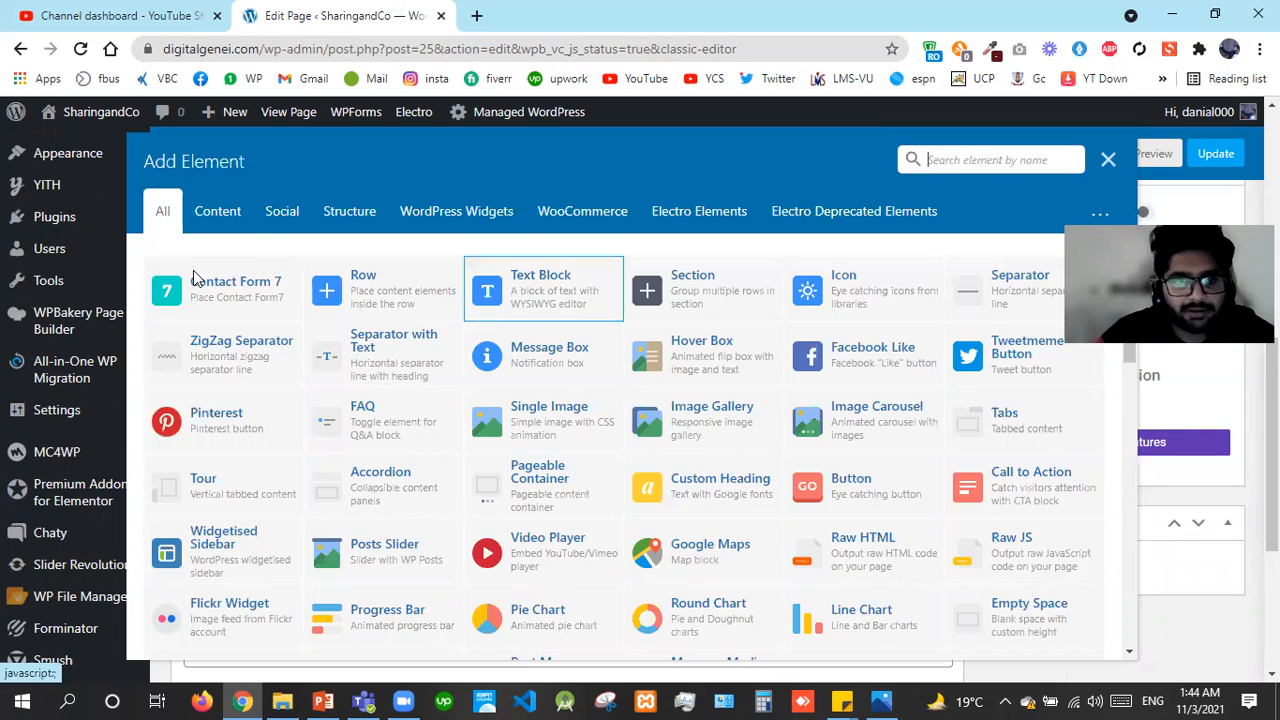
click(212, 320)
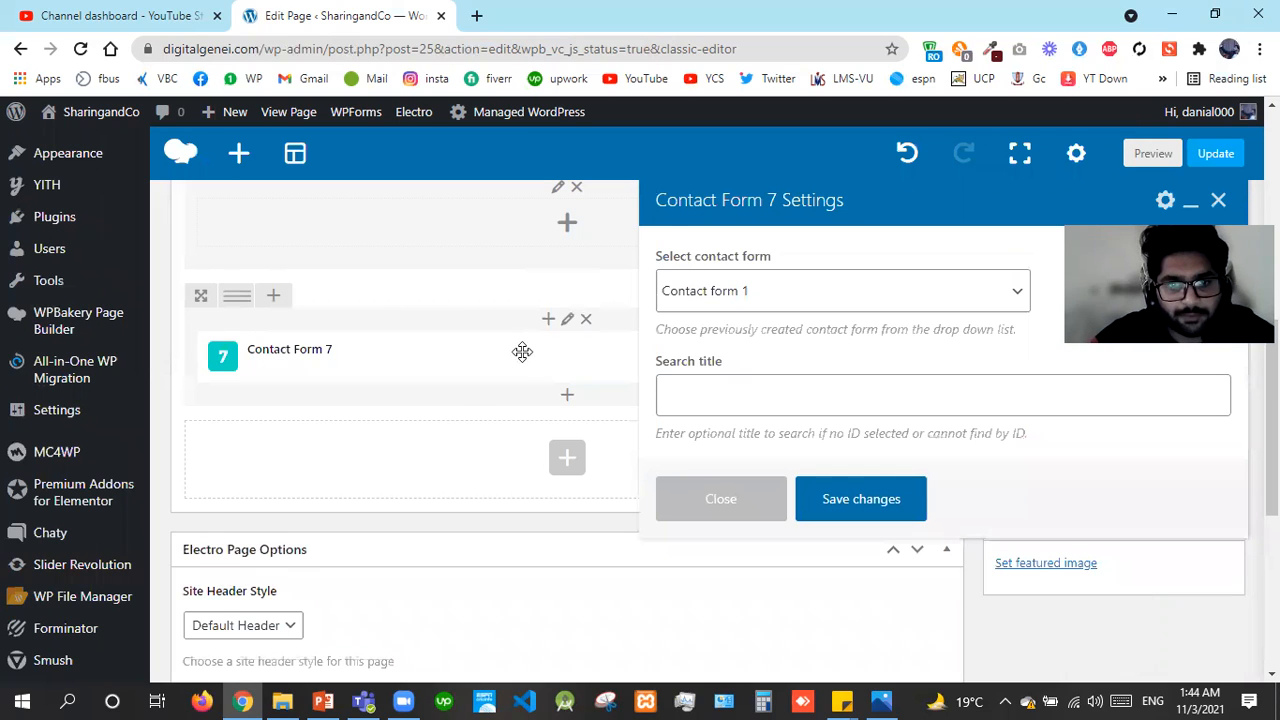
Keep Contact form 1, set the search title to 'Contact us here', and save the element
click(707, 291)
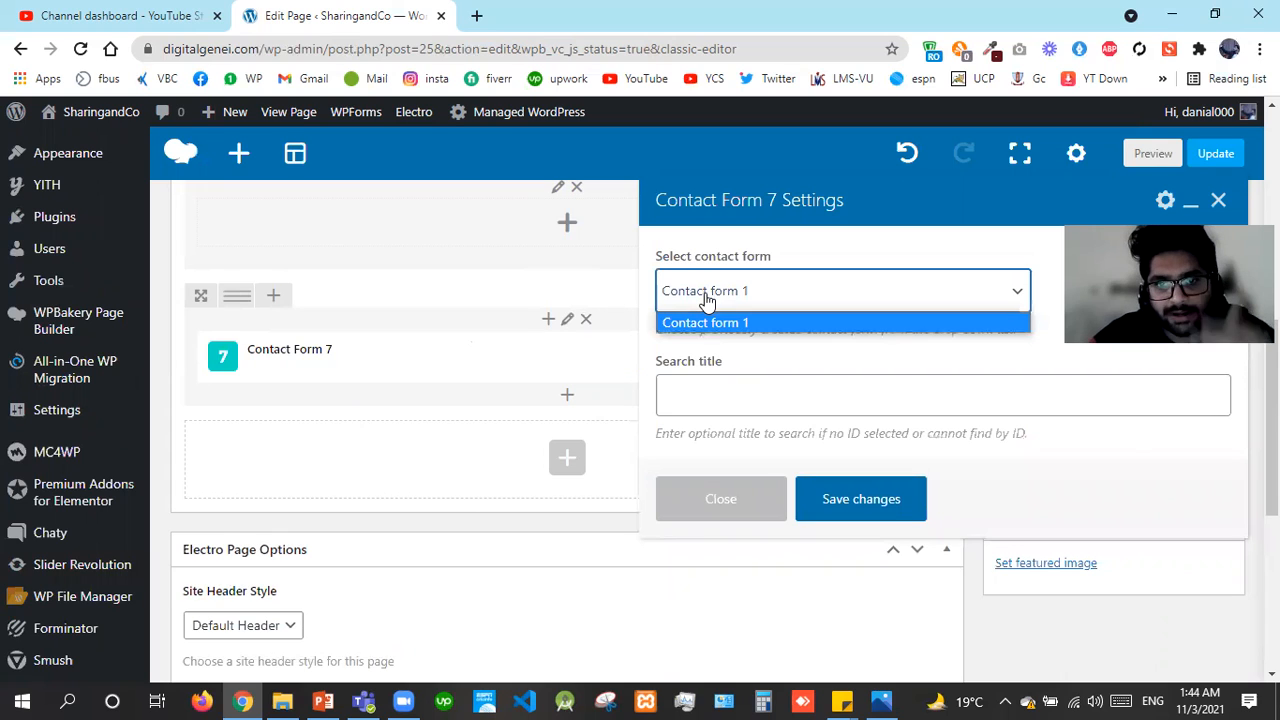
click(701, 387)
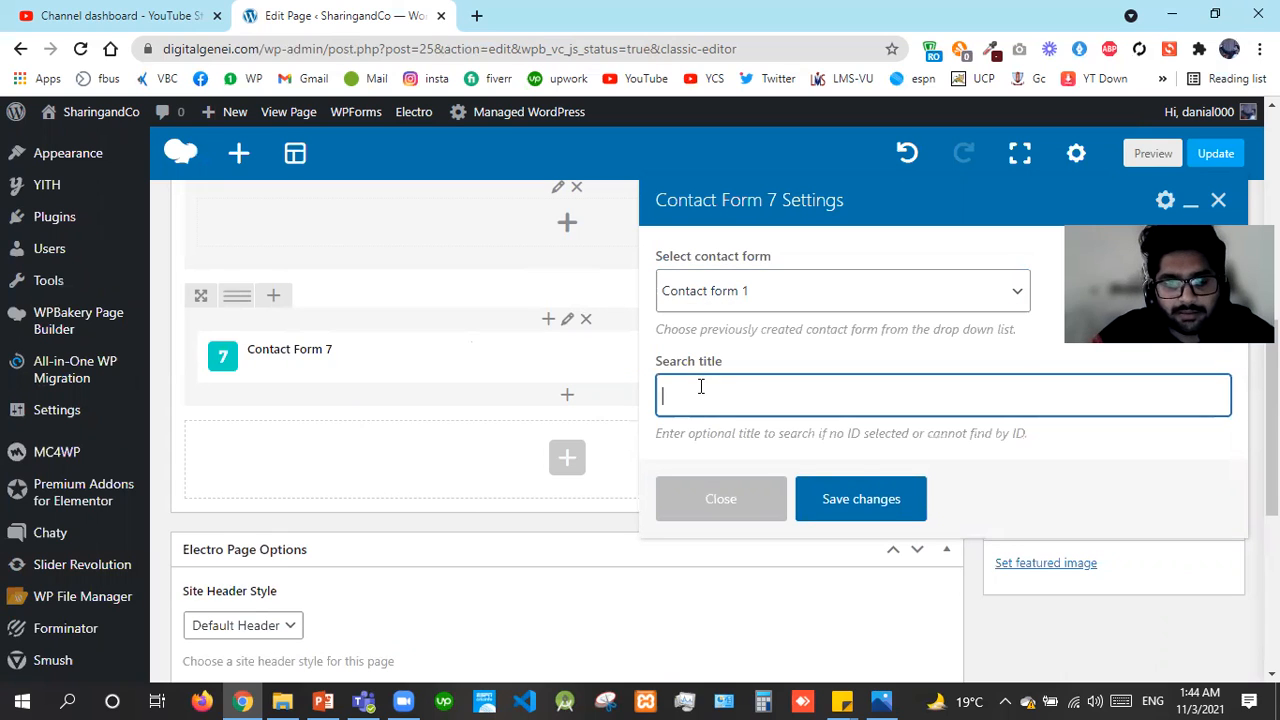
text(co)
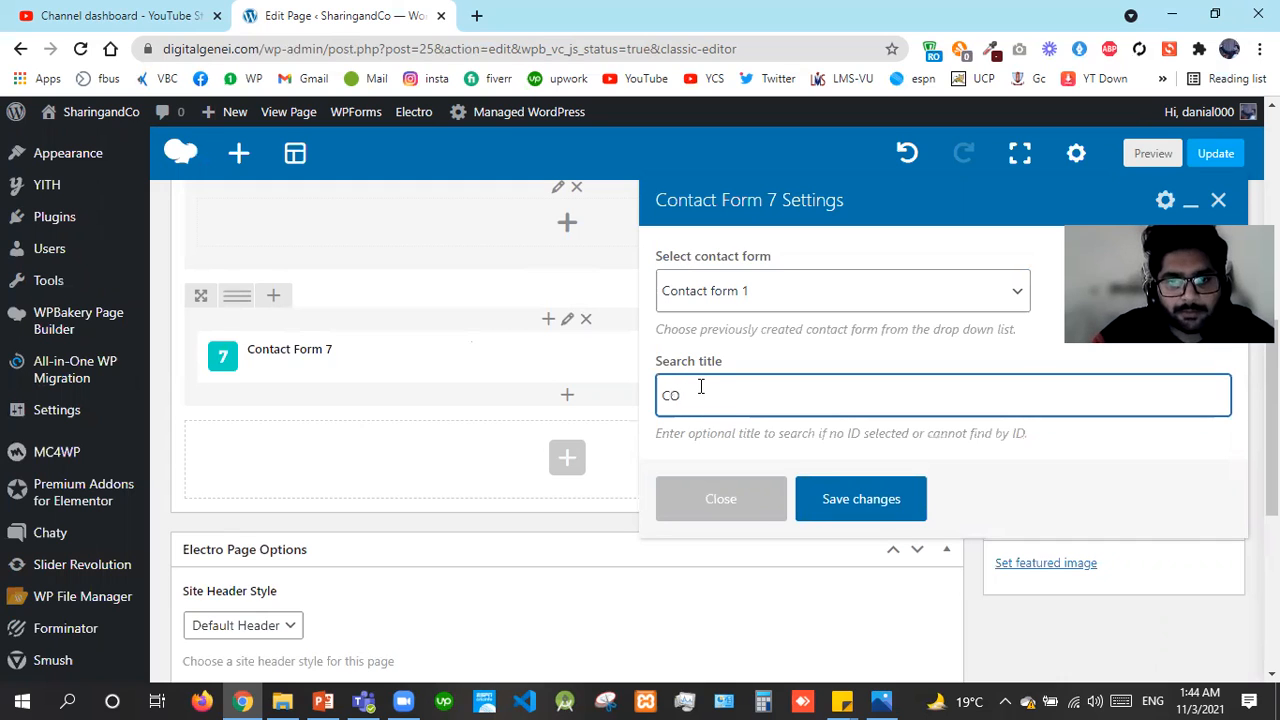
text(ntact us )
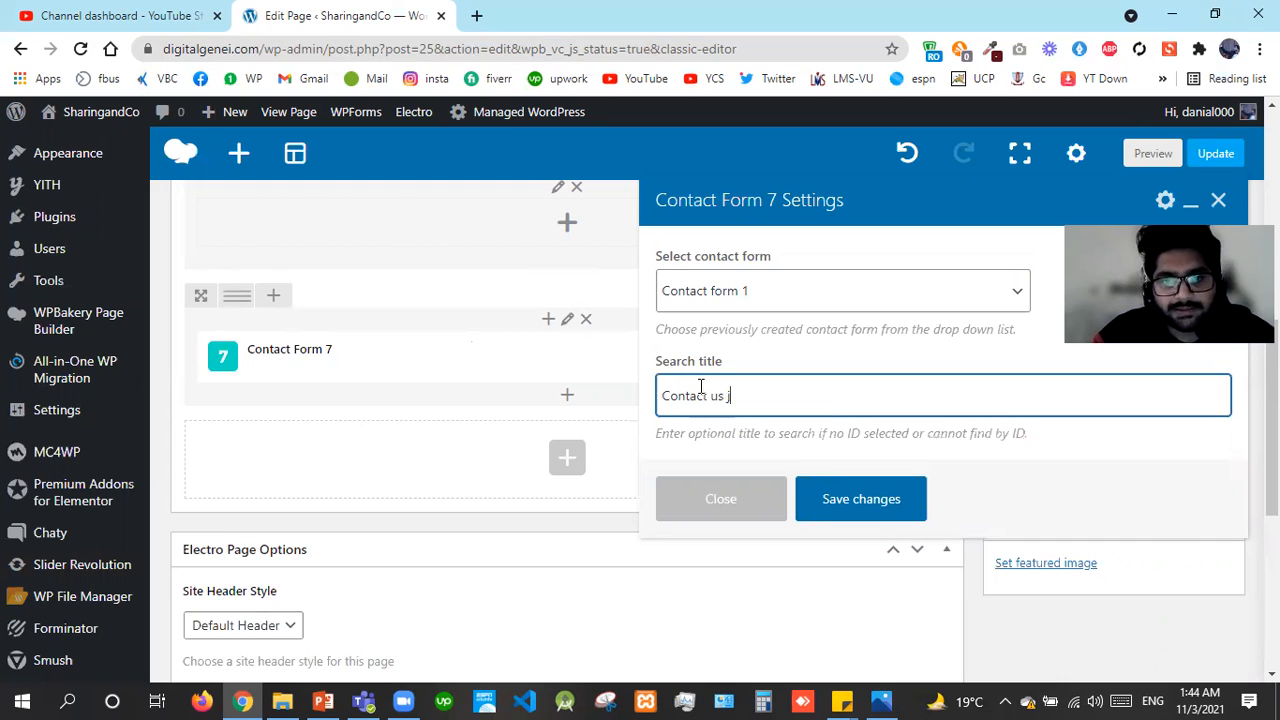
text(here)
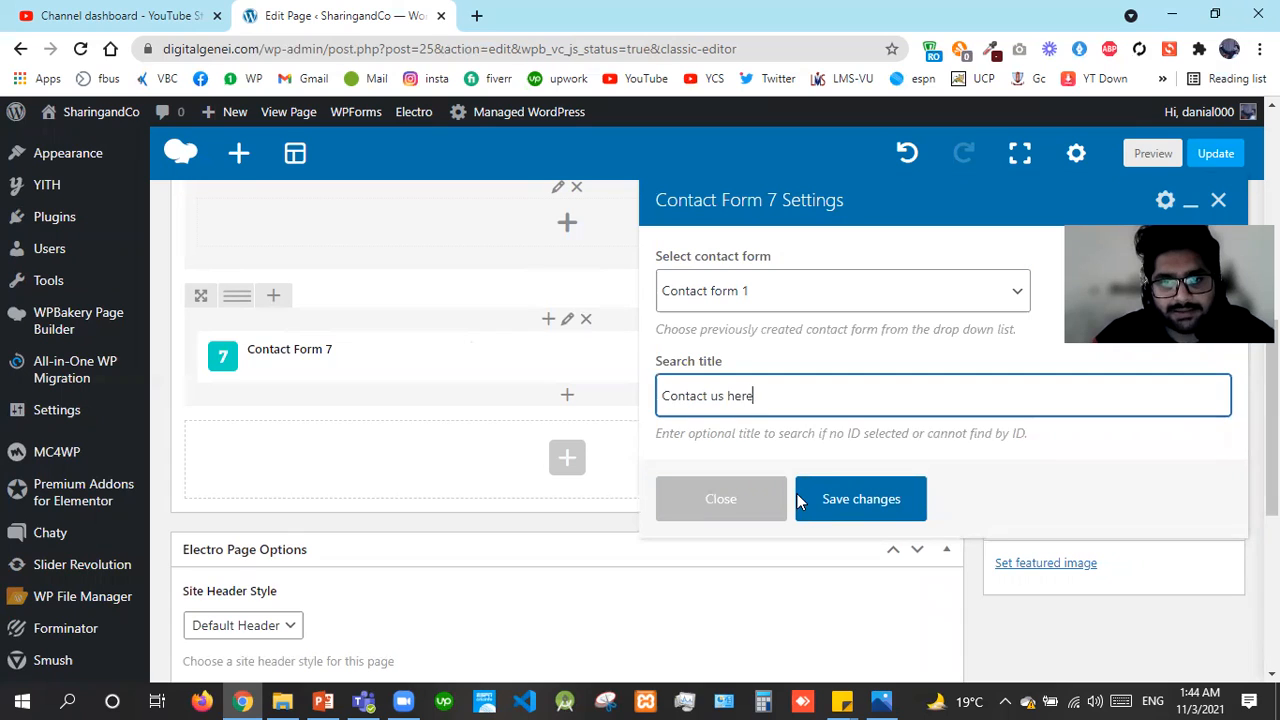
click(827, 501)
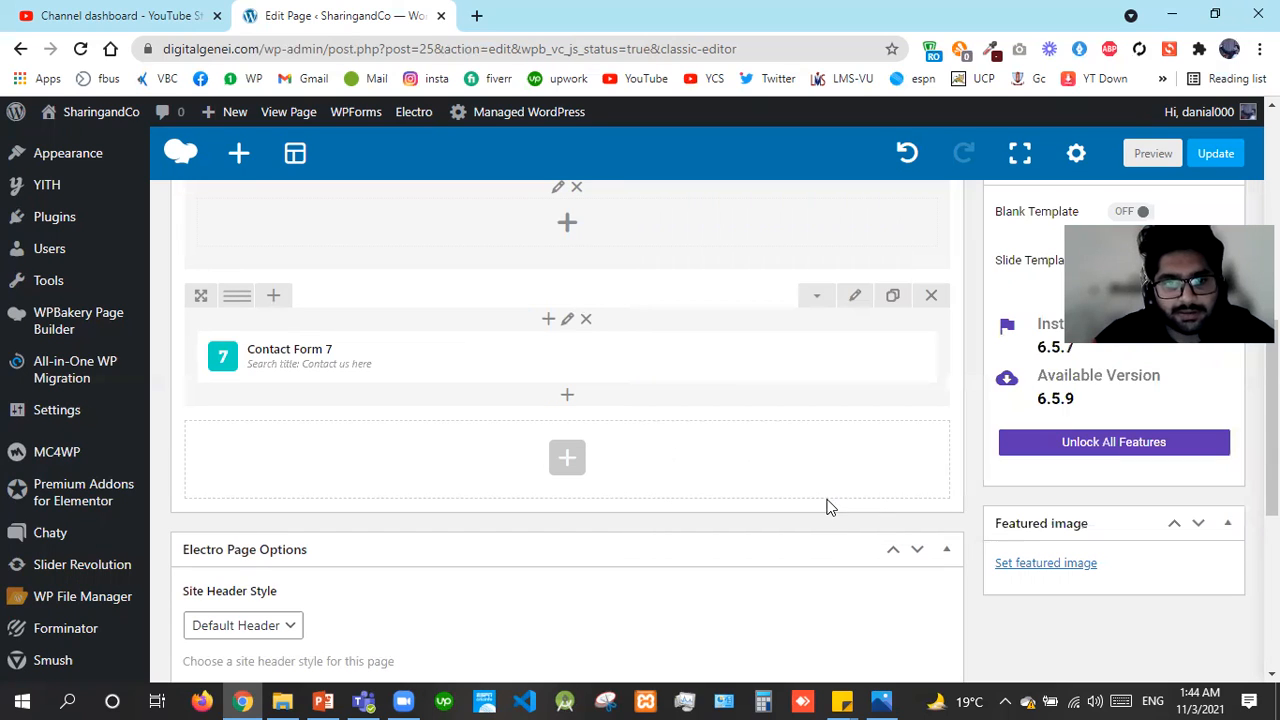
Check the form column's settings without changes, then update the About us page and preview it
click(572, 320)
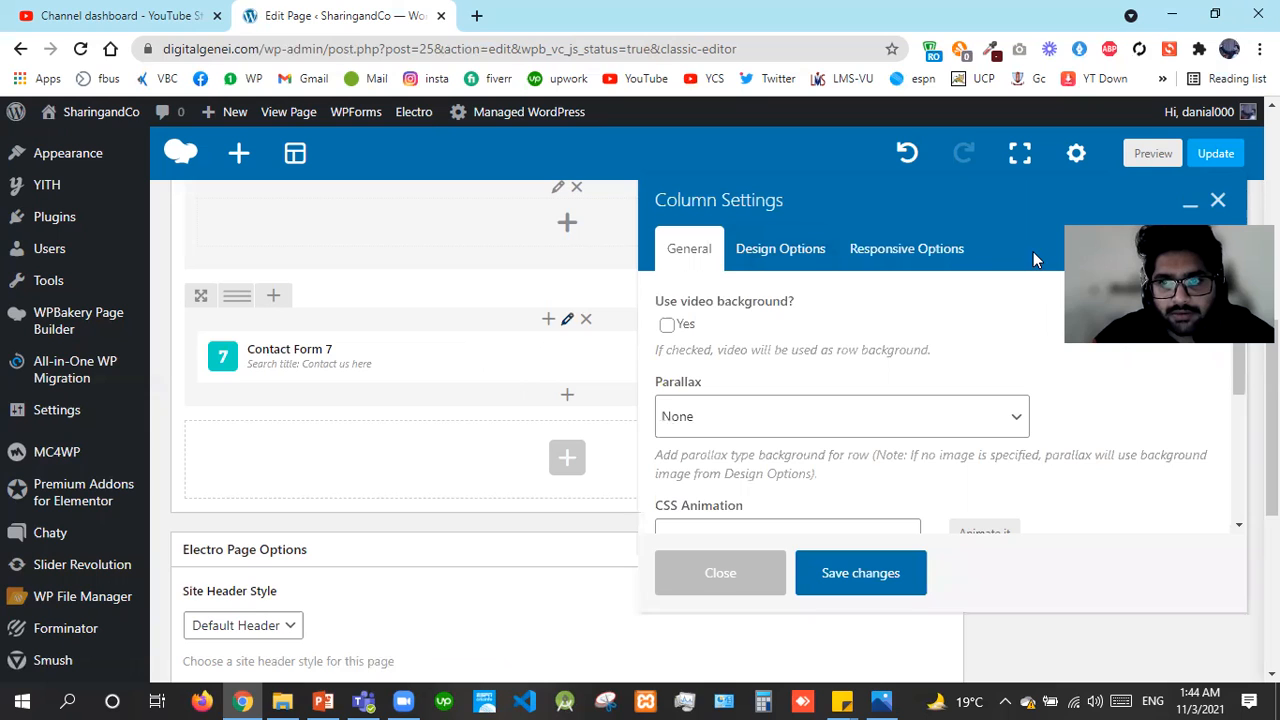
click(1217, 203)
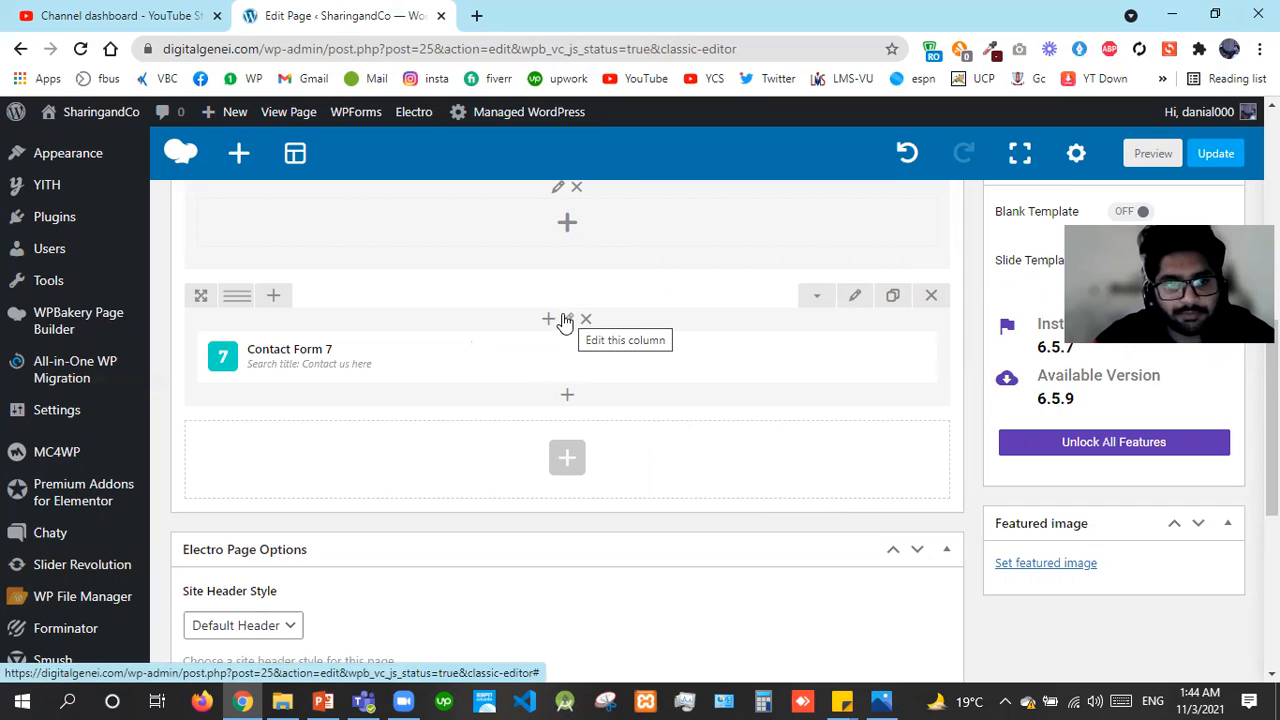
mouse_move(231, 295)
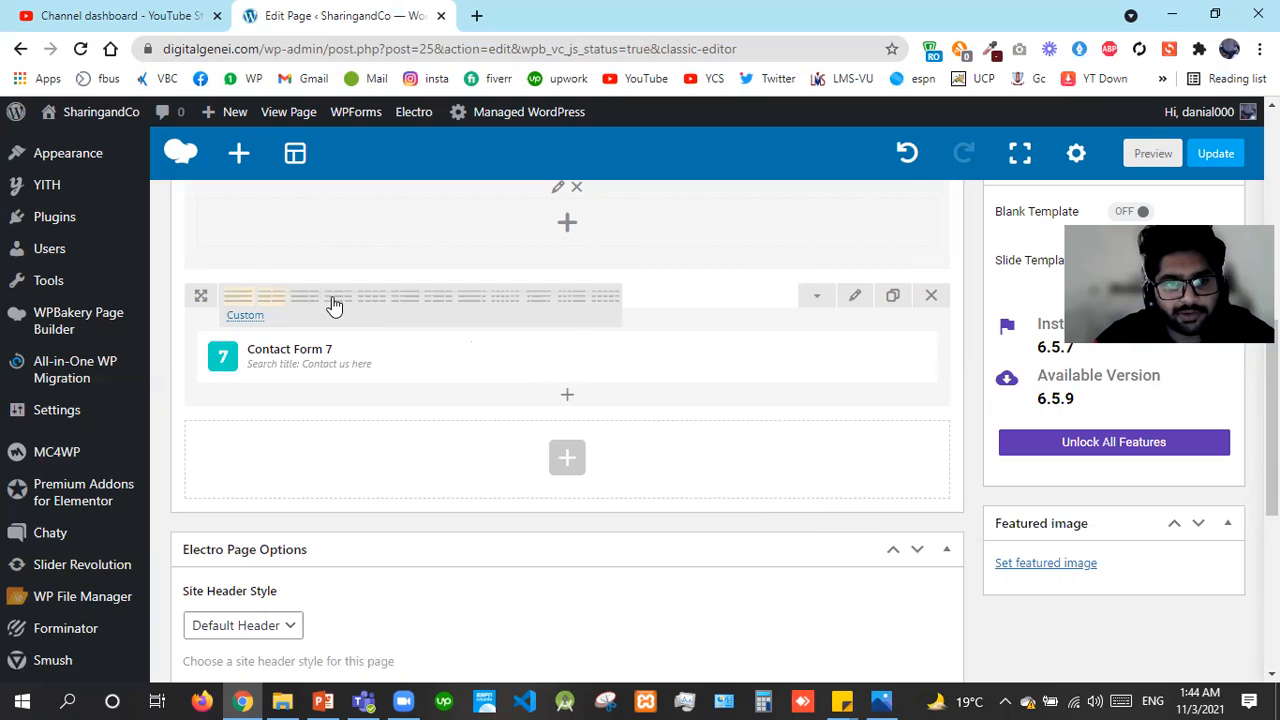
mouse_move(571, 354)
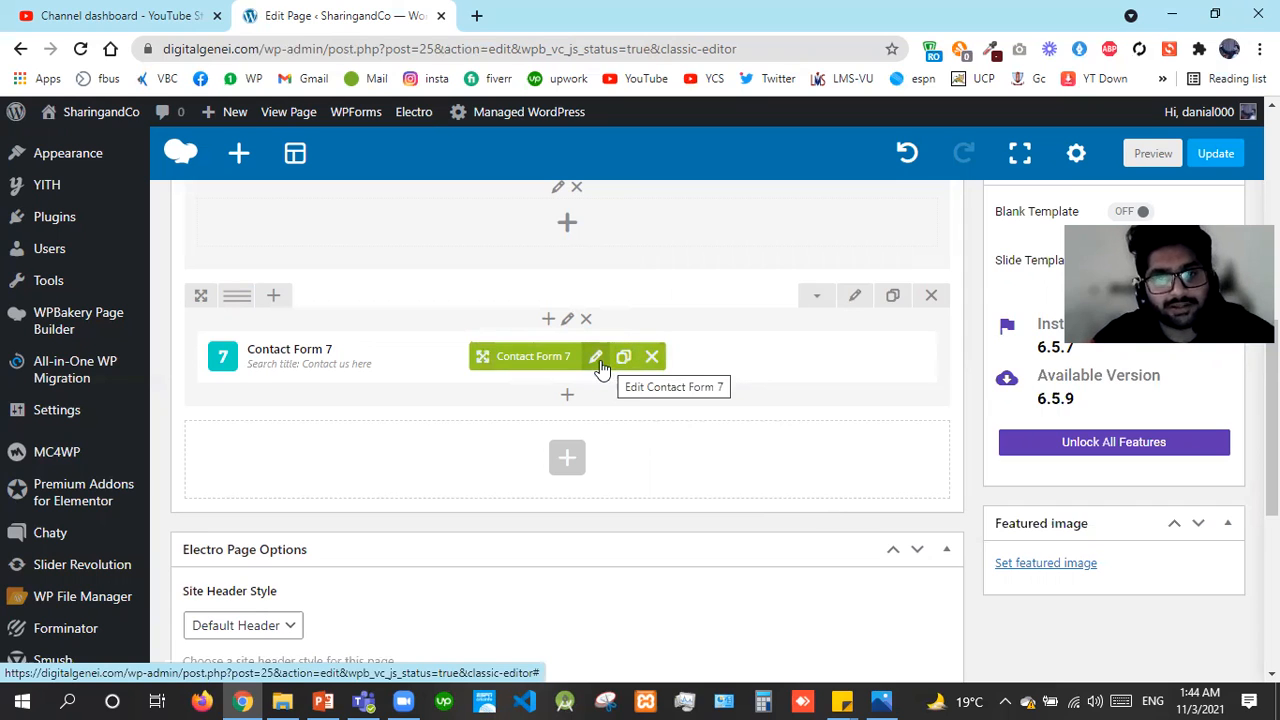
click(1208, 157)
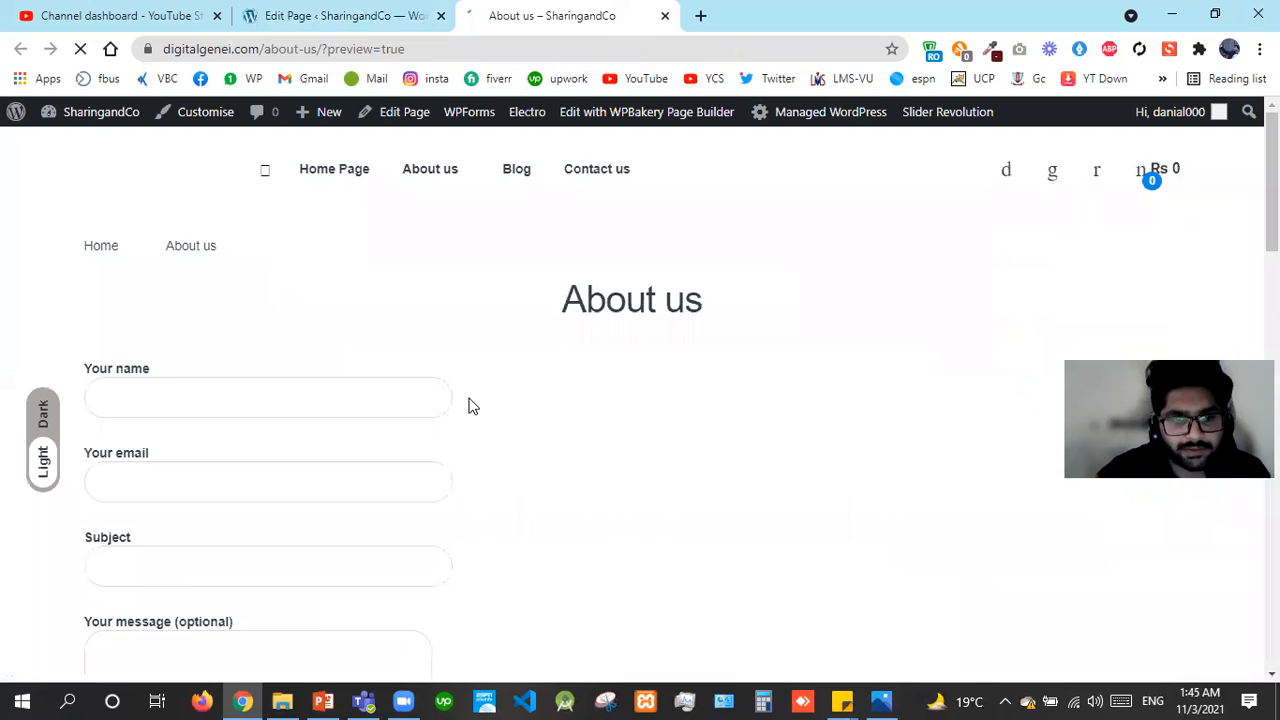
Try the Your name field and scroll through the previewed contact form, then return to Edit Page
click(429, 404)
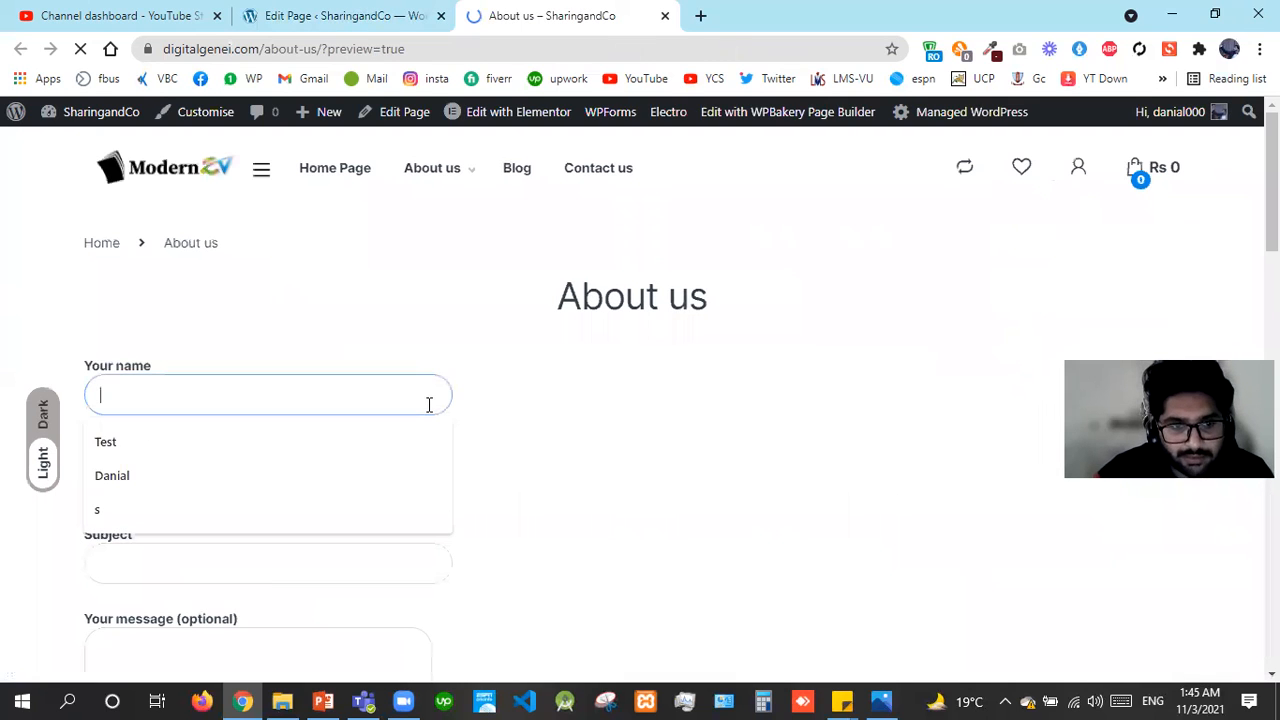
click(667, 421)
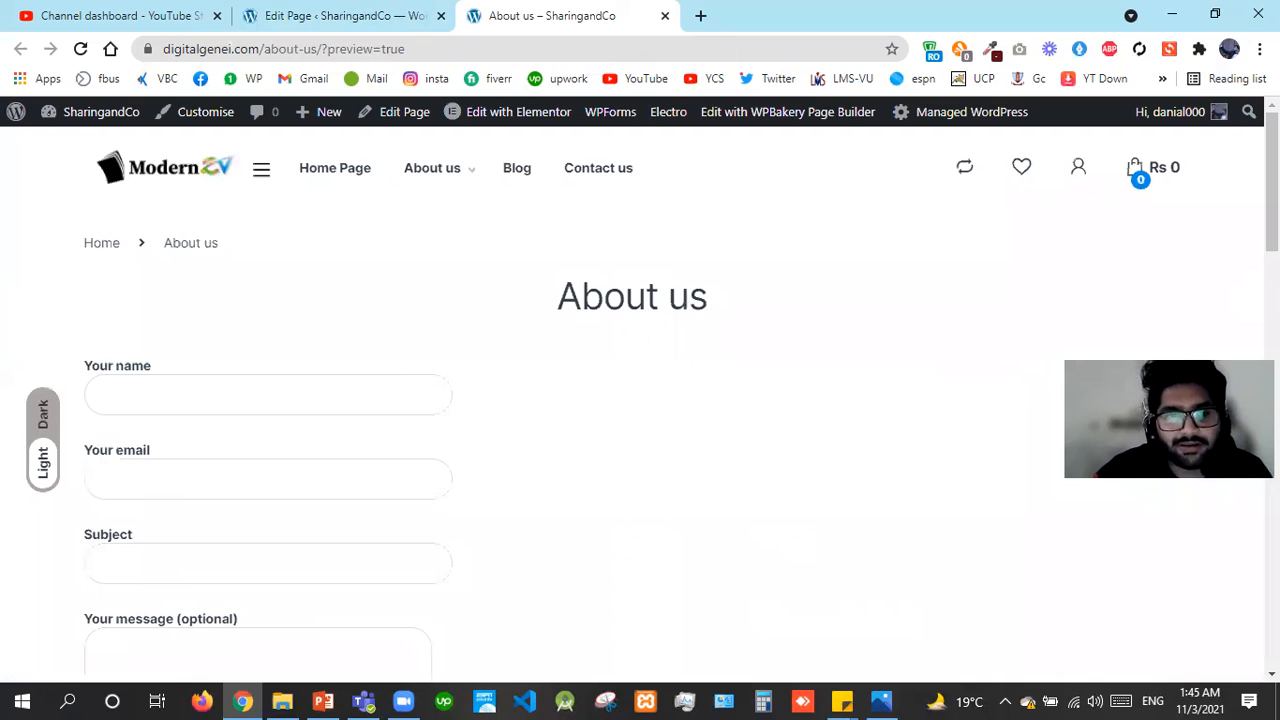
drag(1272, 180, 1272, 328)
scroll(876, 514, down, 2)
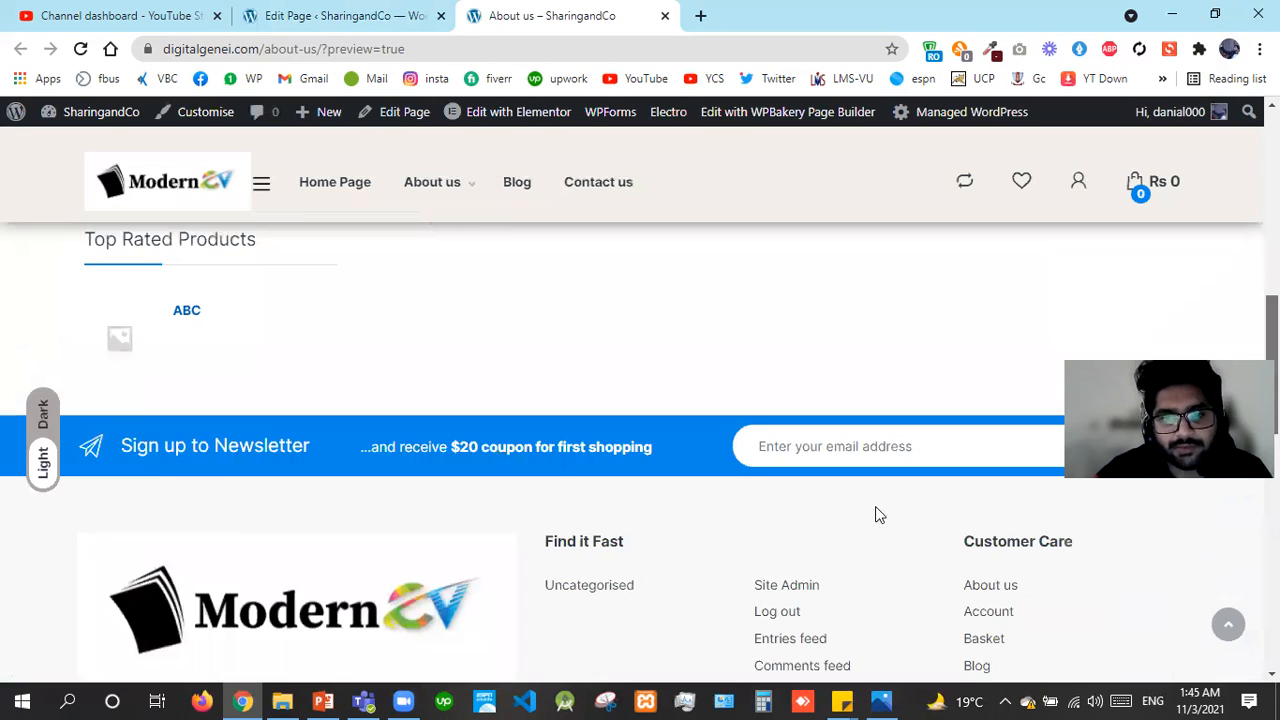
drag(1272, 364, 1272, 179)
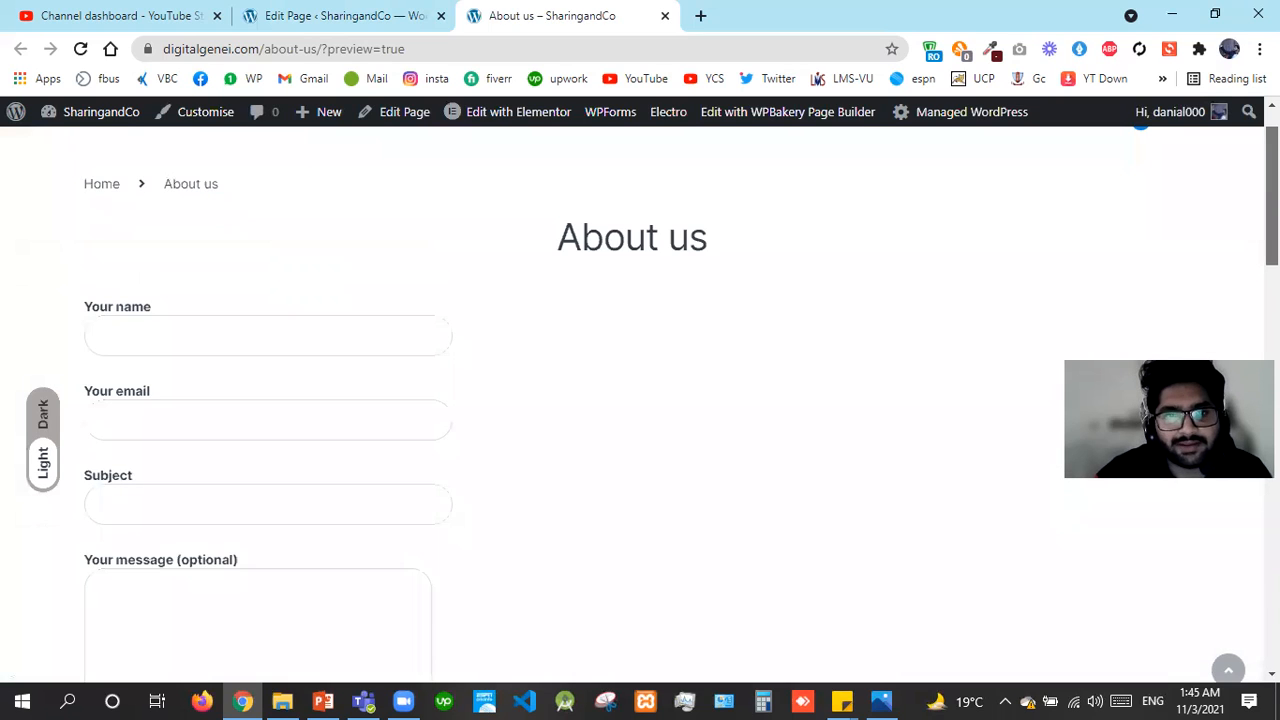
click(413, 9)
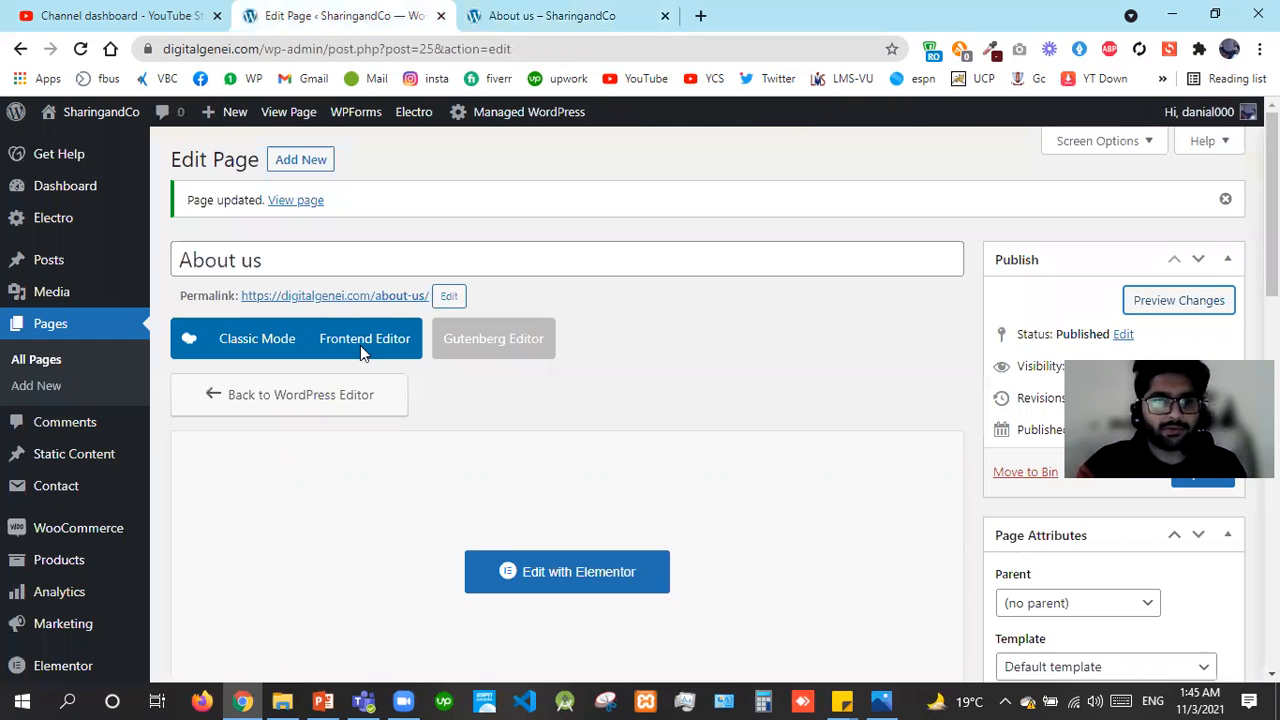